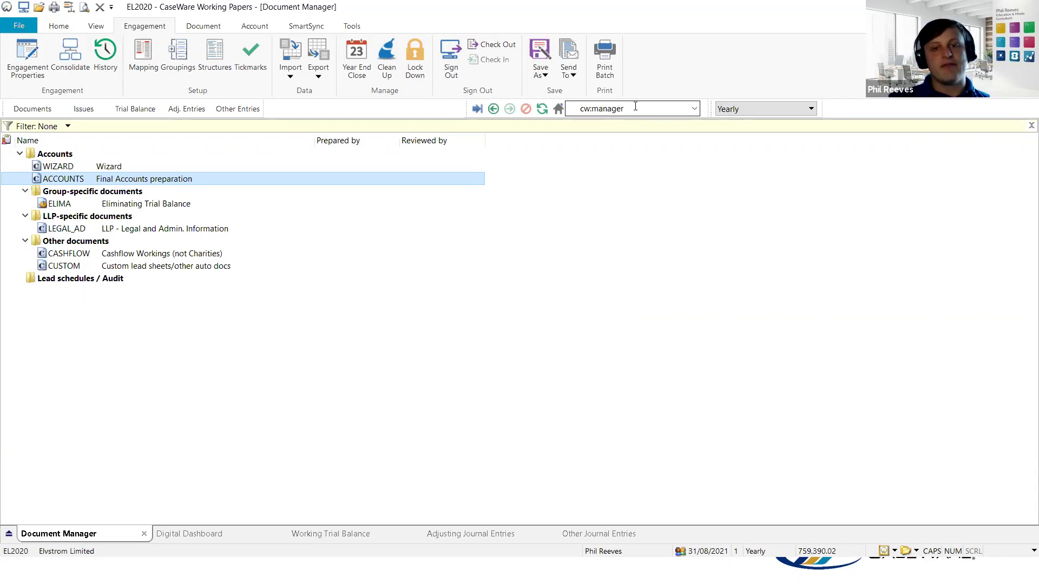
Open the Digital Dashboard and locate Notebuilder among its other documents
{"action": "left_click", "coordinate": [204, 533]}
{"action": "mouse_move", "coordinate": [788, 163]}
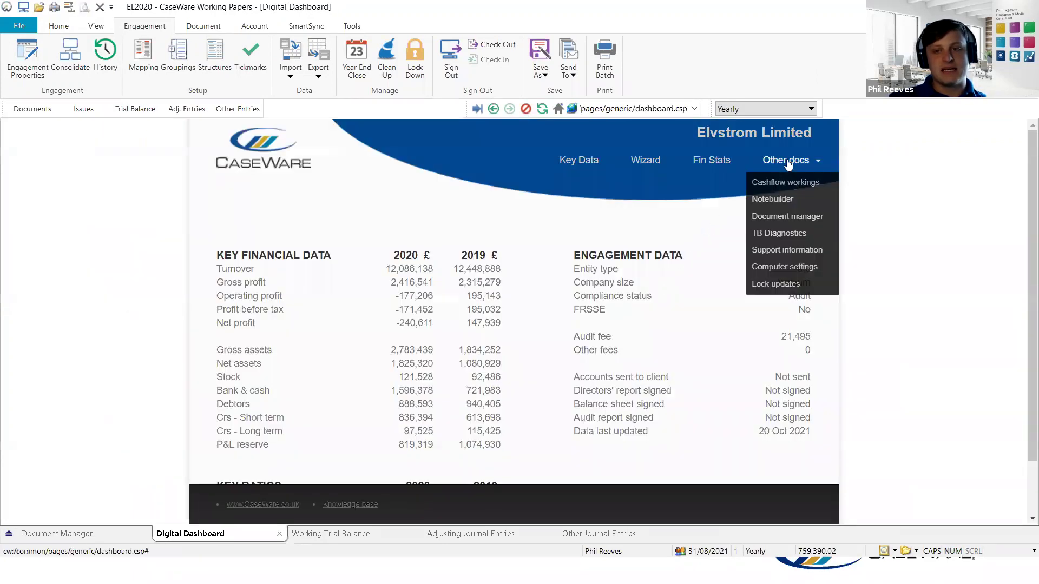
{"action": "left_click", "coordinate": [777, 204]}
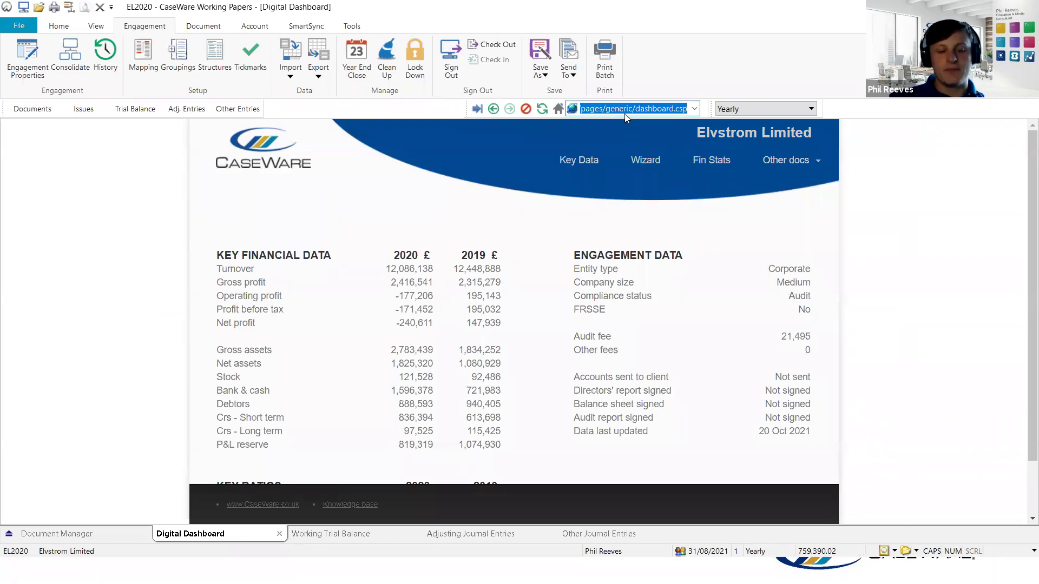
Switch to the Final Accounts preparation document in CaseView and create a new note with Notebuilder
{"action": "left_click", "coordinate": [651, 571]}
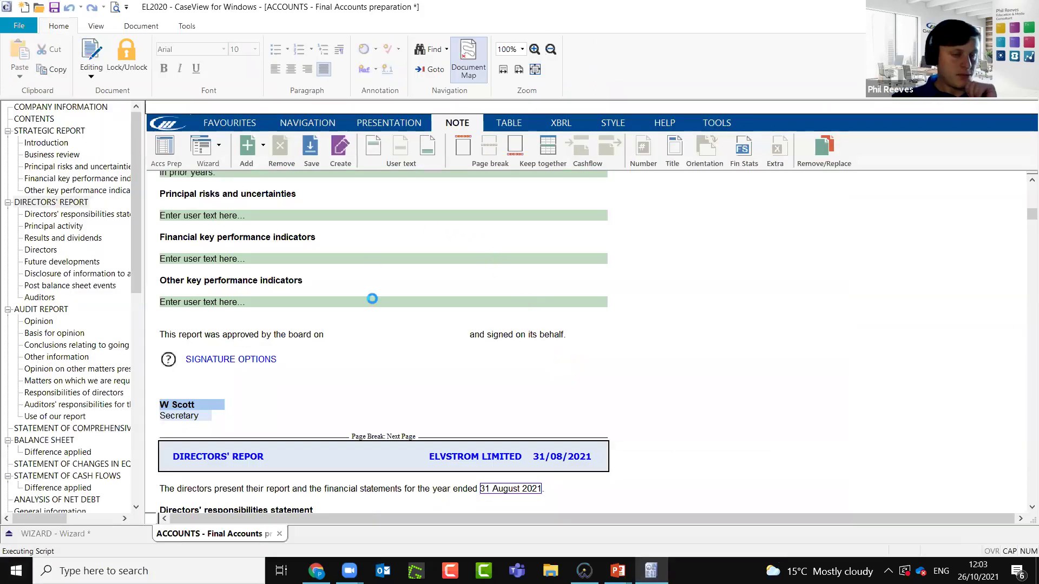
{"action": "left_click", "coordinate": [339, 149]}
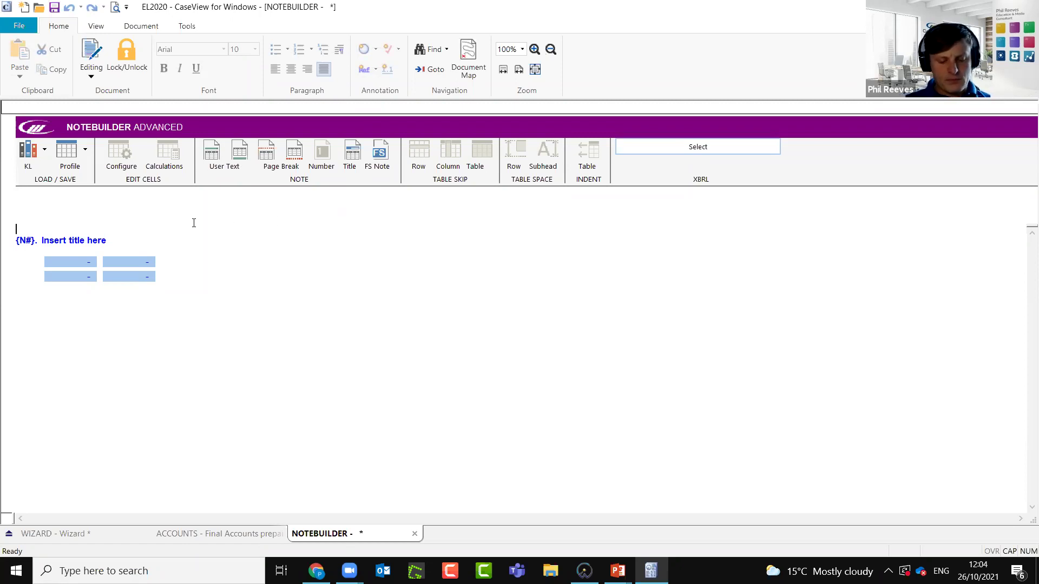
{"action": "left_click", "coordinate": [94, 241]}
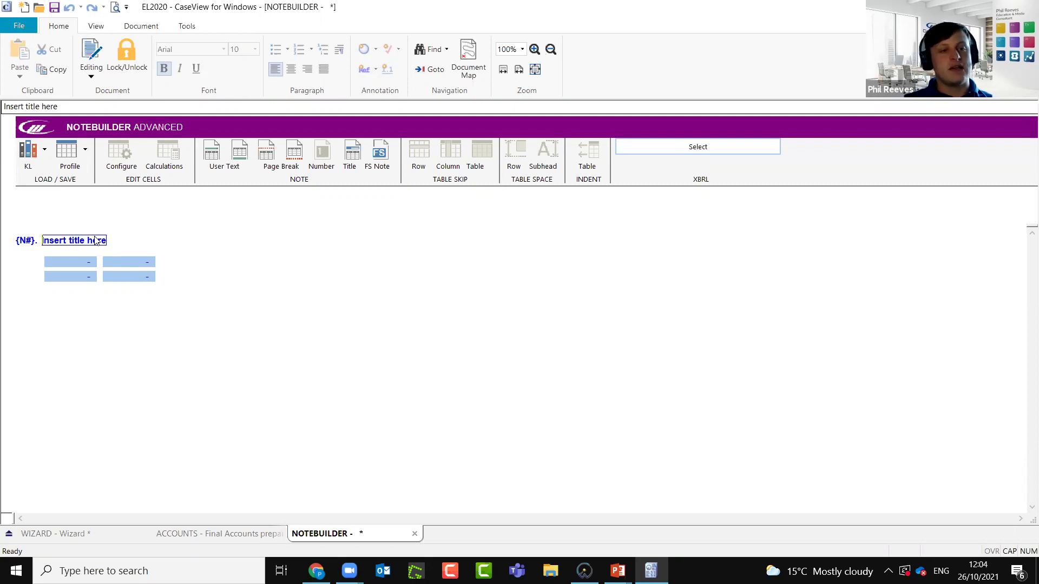
{"action": "left_click", "coordinate": [80, 152]}
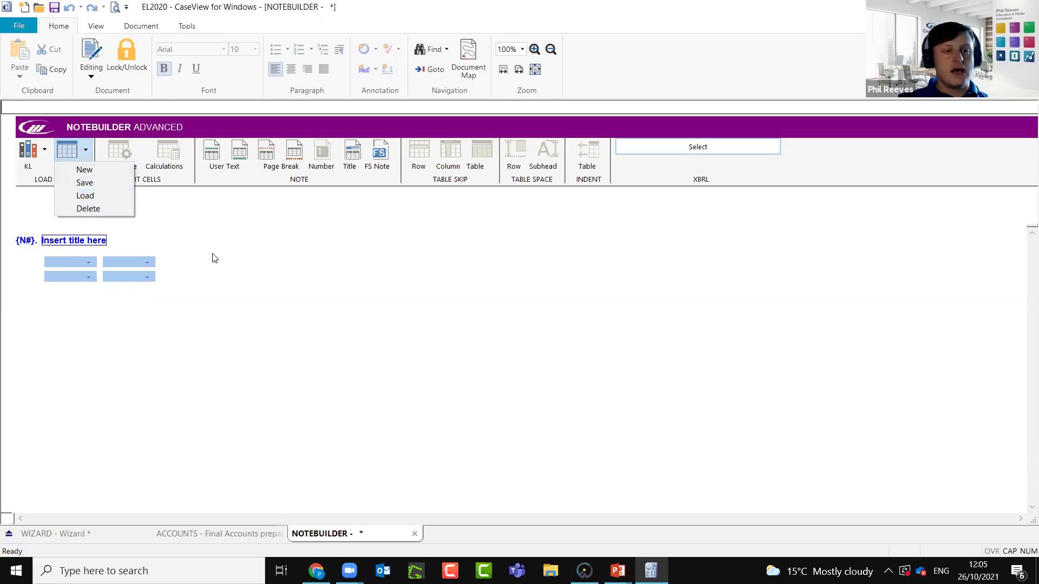
{"action": "left_click", "coordinate": [80, 239]}
{"action": "left_click", "coordinate": [80, 240]}
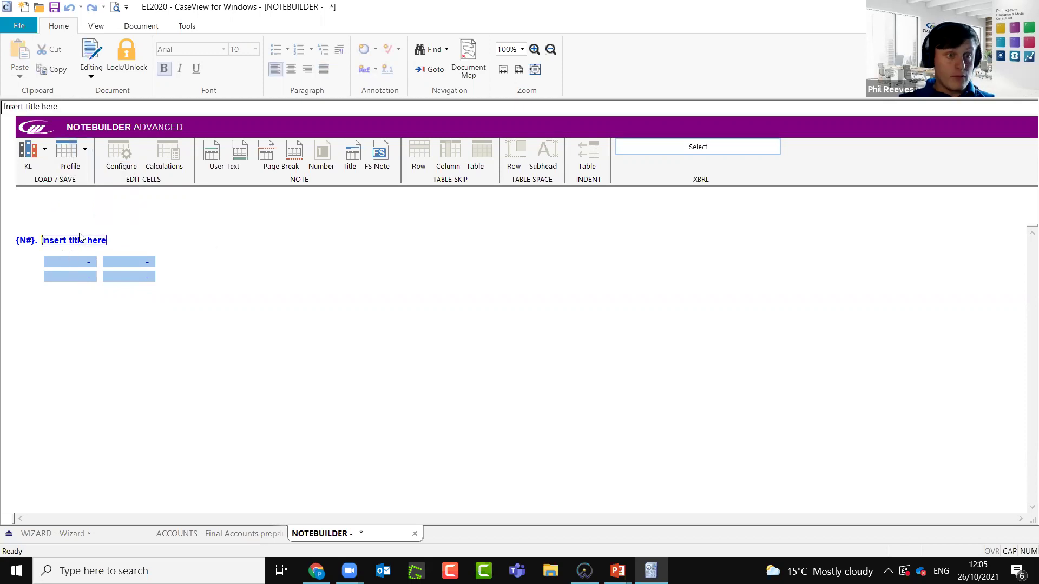
{"action": "left_click", "coordinate": [68, 274]}
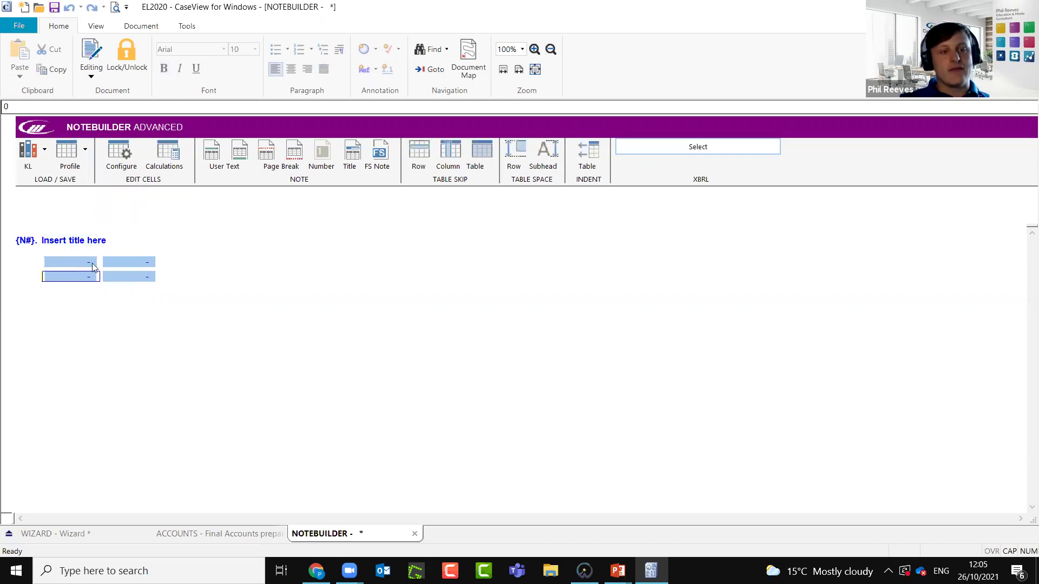
{"action": "left_click", "coordinate": [81, 239]}
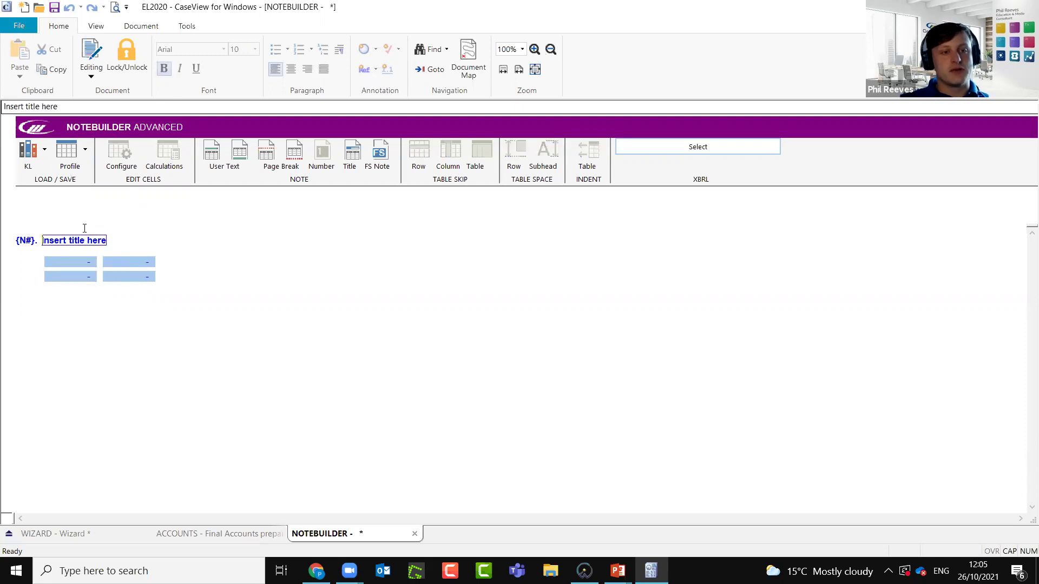
Load the CW_Standard 2 column table profile into the new note from the saved configurations
{"action": "left_click", "coordinate": [82, 150]}
{"action": "left_click", "coordinate": [93, 196]}
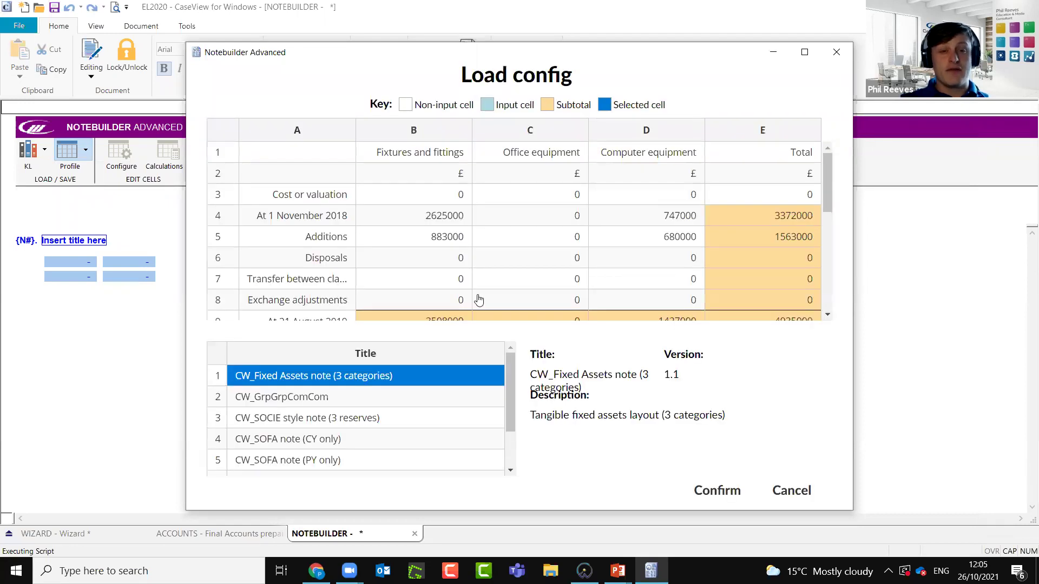
{"action": "left_click_drag", "start_coordinate": [507, 364], "coordinate": [505, 428]}
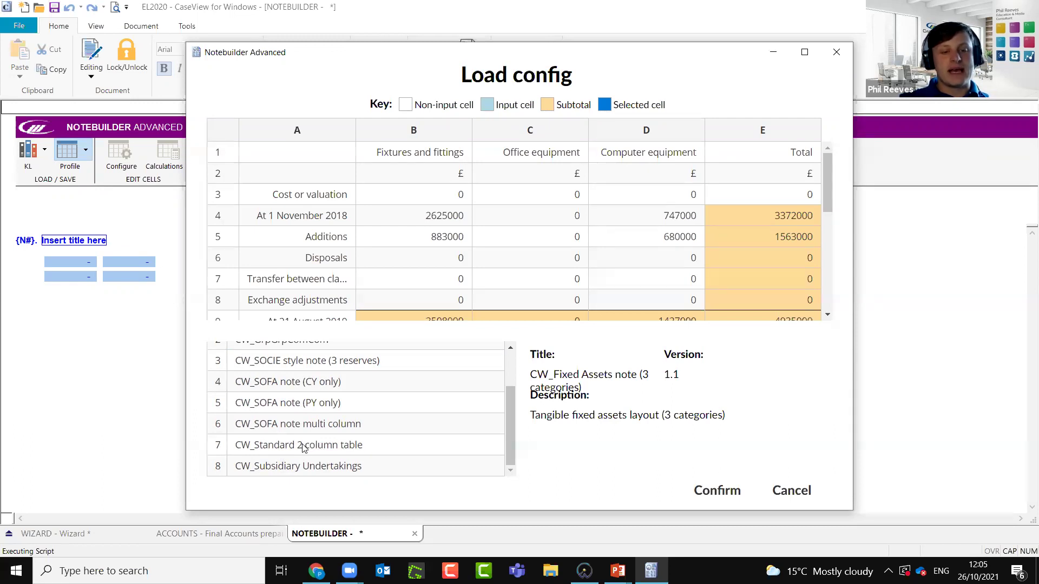
{"action": "left_click_drag", "start_coordinate": [508, 429], "coordinate": [506, 394]}
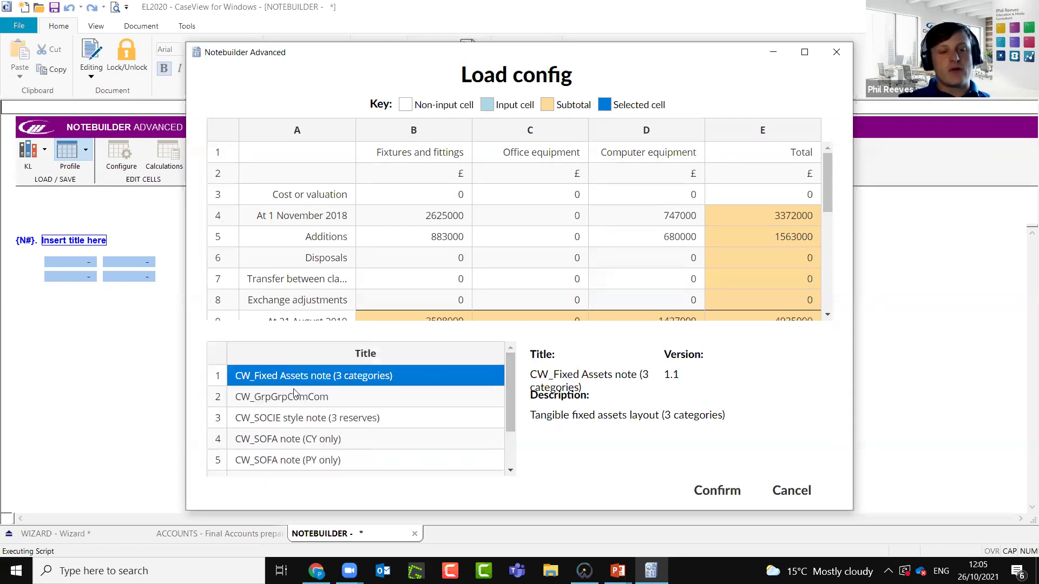
{"action": "left_click", "coordinate": [295, 400]}
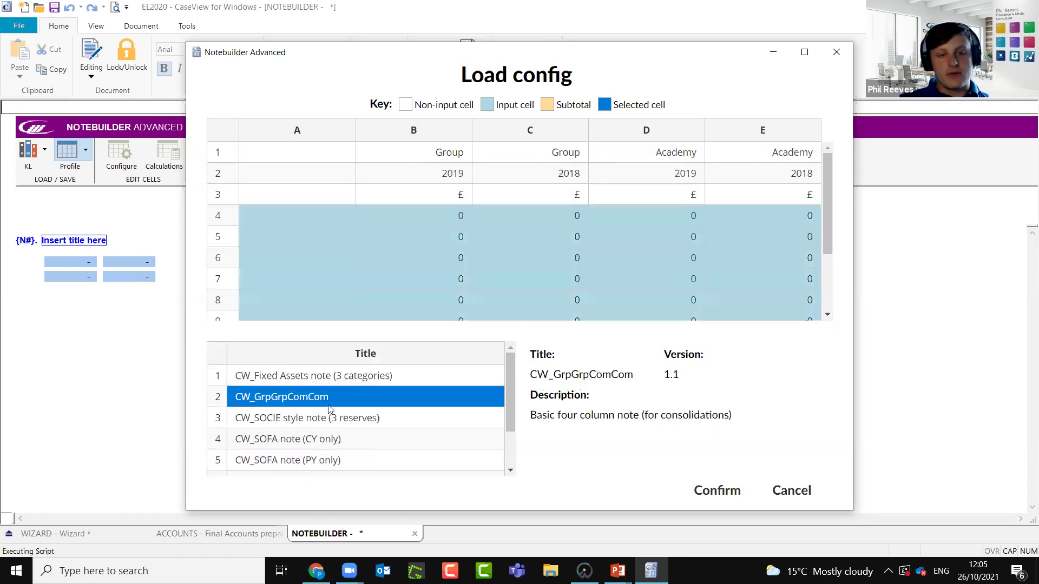
{"action": "left_click_drag", "start_coordinate": [509, 420], "coordinate": [509, 454]}
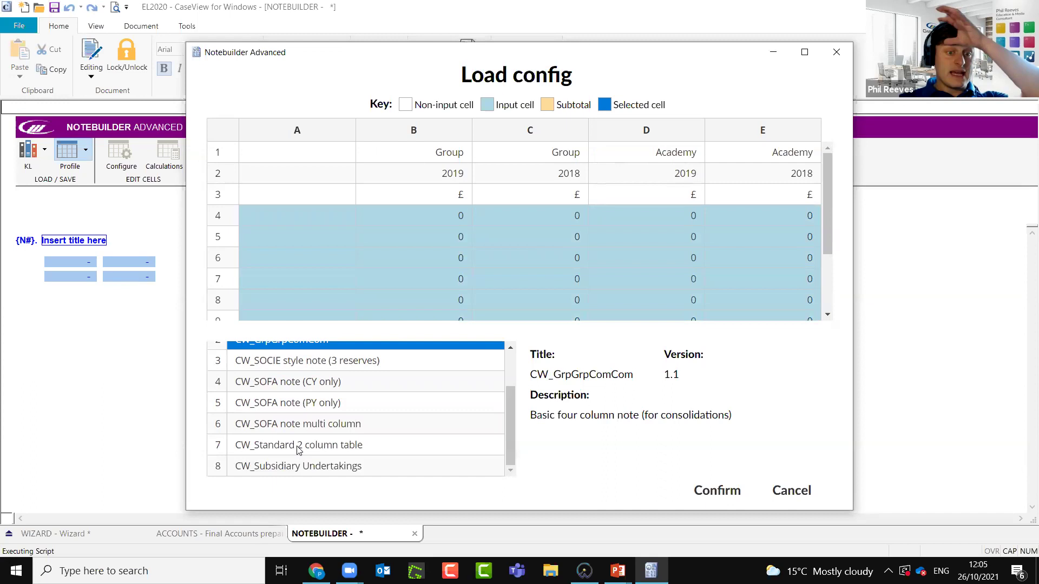
{"action": "left_click", "coordinate": [339, 443]}
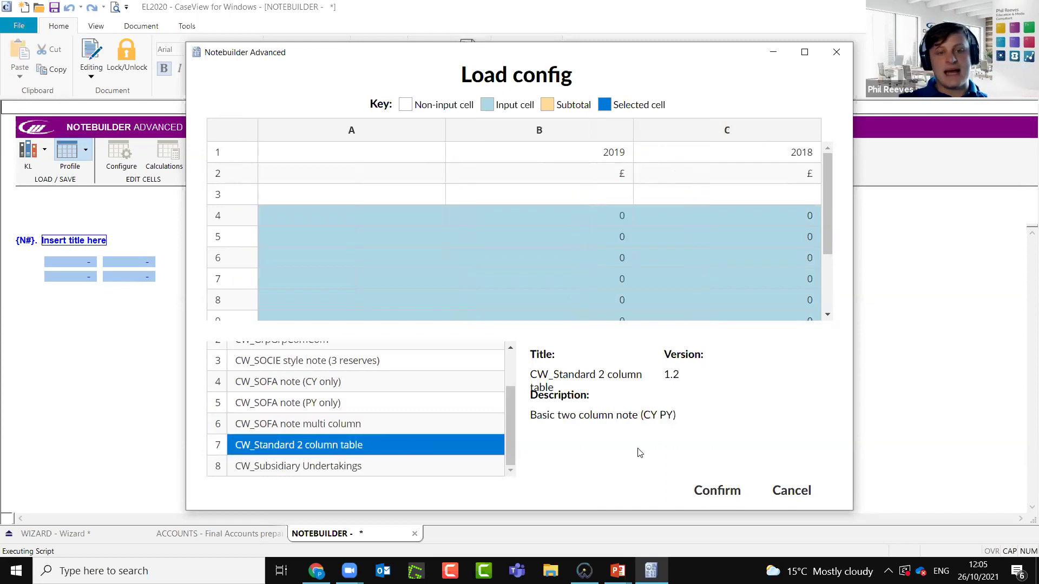
{"action": "left_click", "coordinate": [709, 489]}
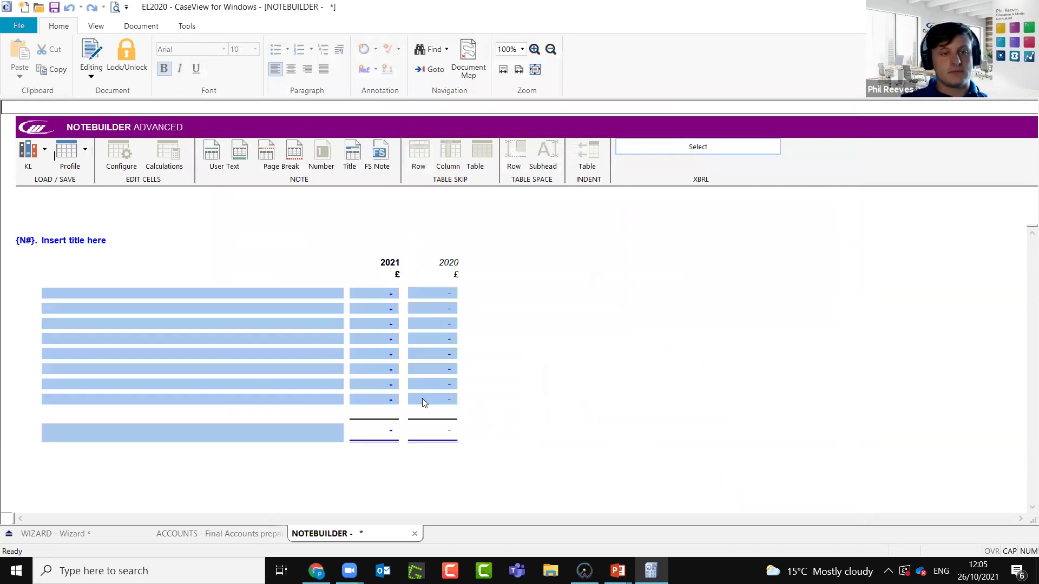
Insert one column after the 2021 column in the note's table configuration
{"action": "left_click", "coordinate": [356, 292]}
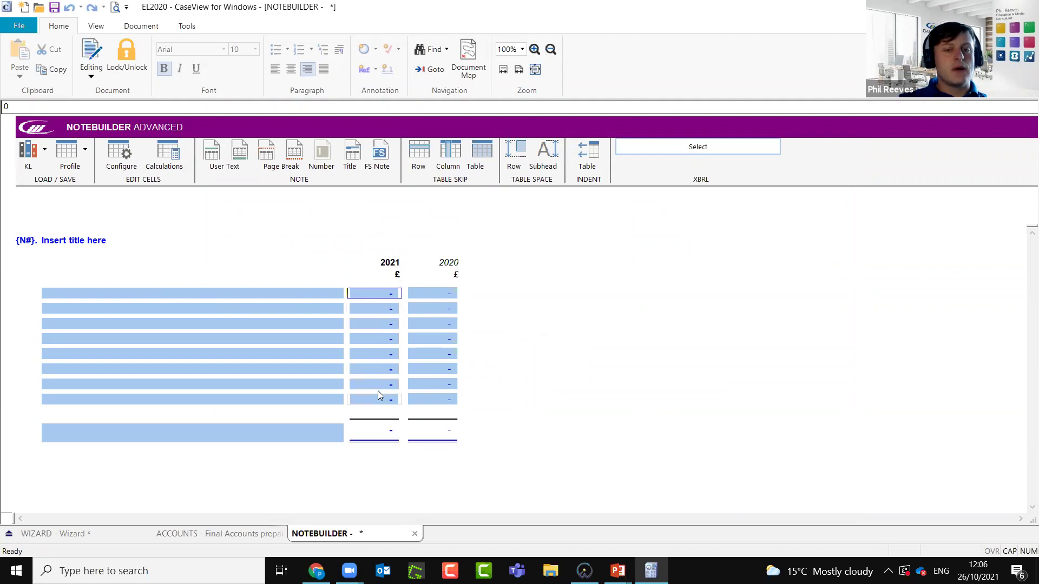
{"action": "left_click", "coordinate": [119, 153]}
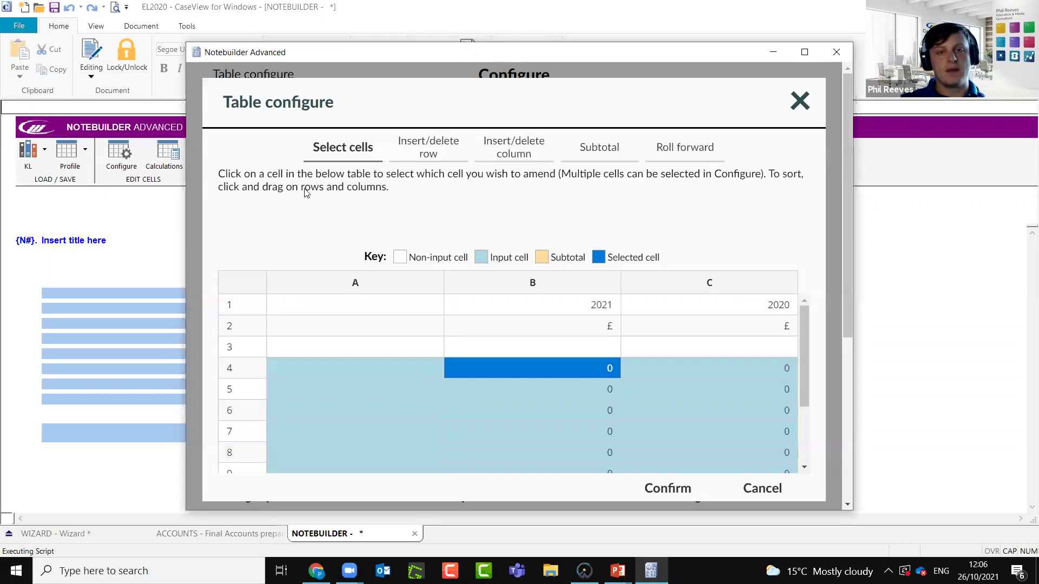
{"action": "left_click", "coordinate": [526, 152]}
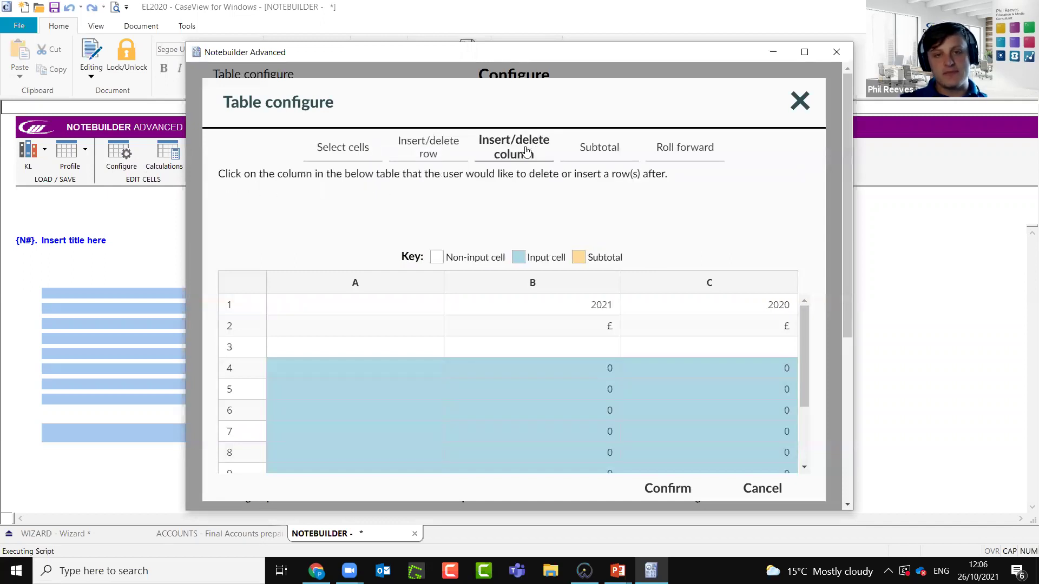
{"action": "left_click", "coordinate": [567, 281]}
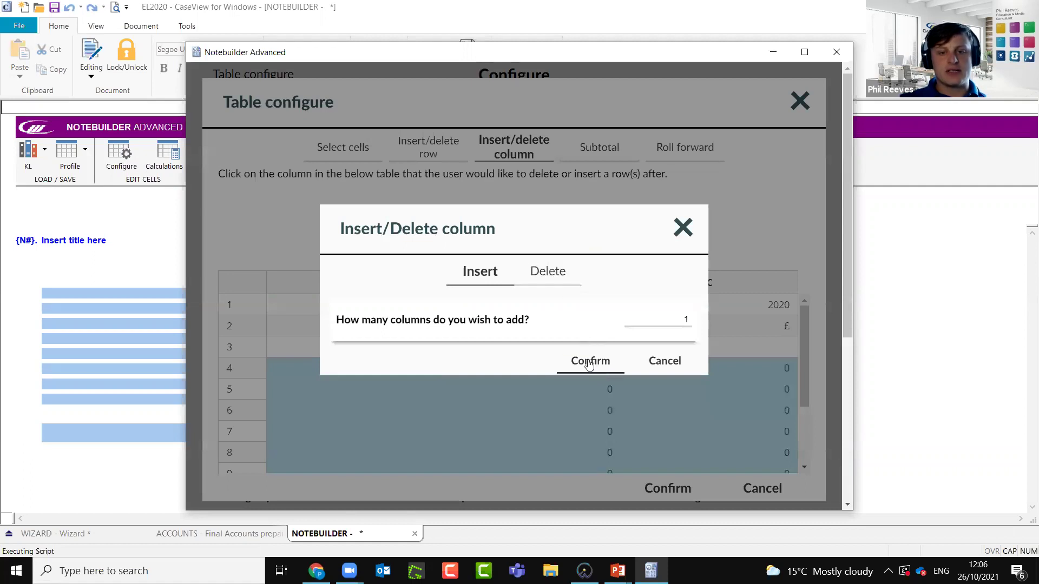
{"action": "left_click", "coordinate": [590, 363]}
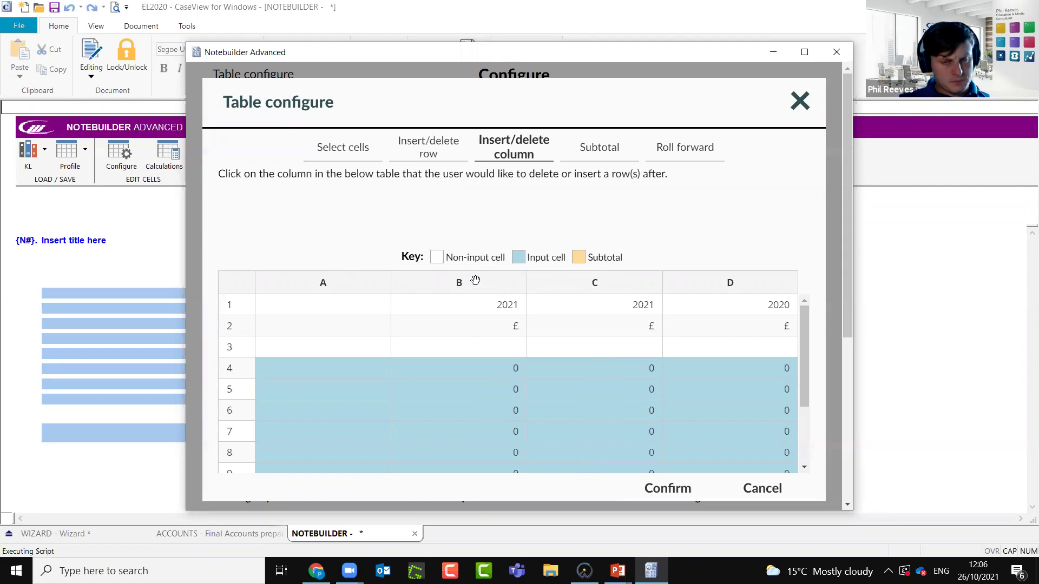
Move the inserted column to the end of the table, after the 2020 column, and apply the configuration
{"action": "left_click_drag", "start_coordinate": [603, 283], "coordinate": [787, 281]}
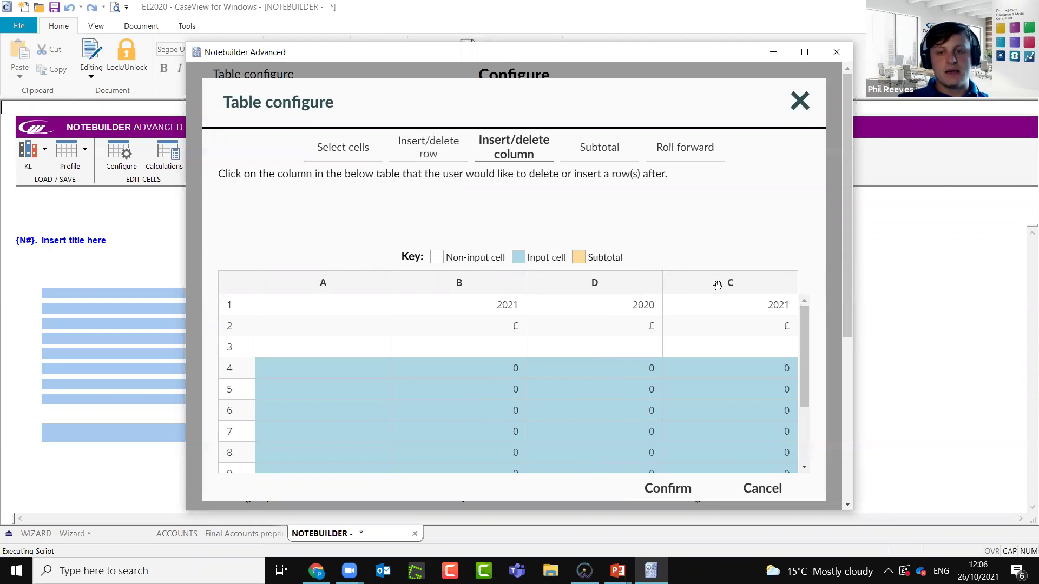
{"action": "left_click_drag", "start_coordinate": [705, 283], "coordinate": [373, 287]}
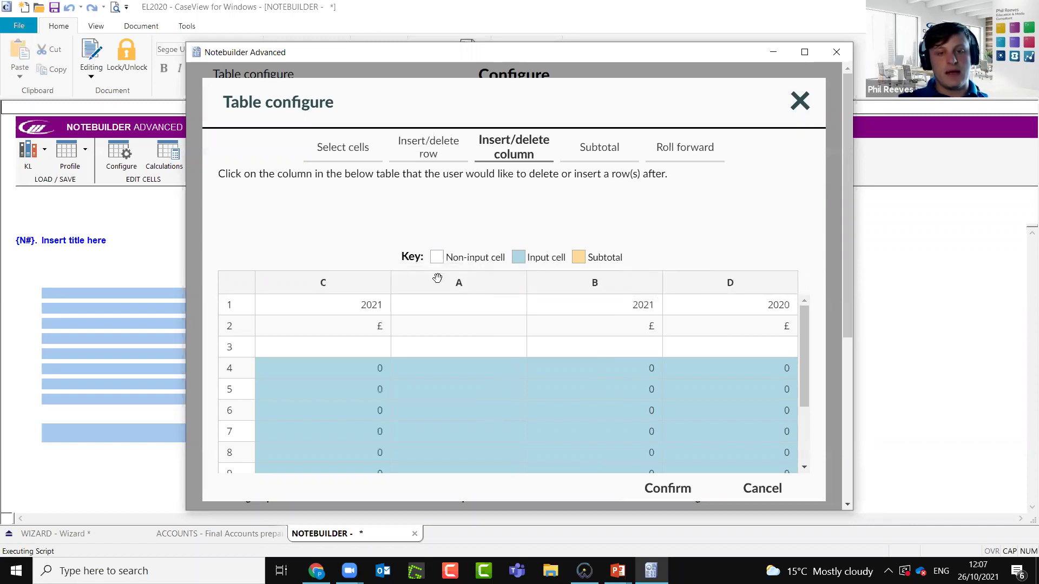
{"action": "left_click_drag", "start_coordinate": [458, 284], "coordinate": [790, 287]}
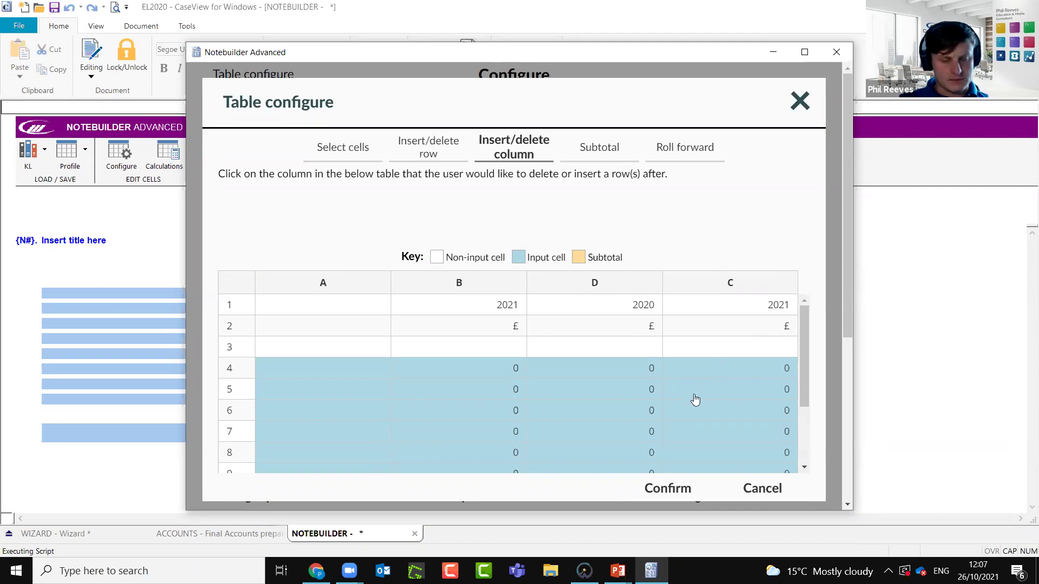
{"action": "scroll", "coordinate": [684, 454], "scroll_direction": "down", "scroll_amount": 3}
{"action": "left_click", "coordinate": [668, 489]}
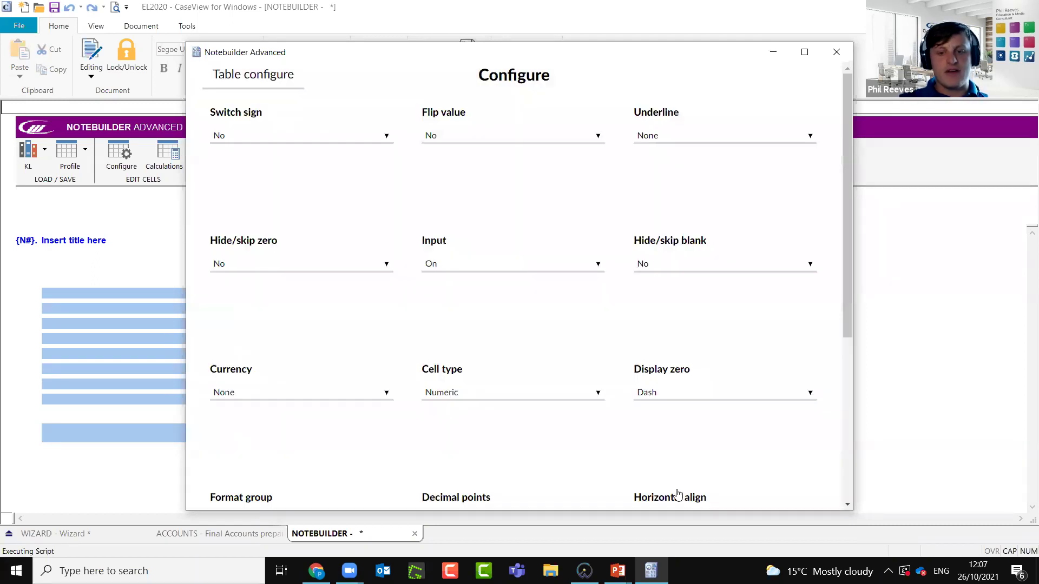
{"action": "scroll", "coordinate": [703, 493], "scroll_direction": "down", "scroll_amount": 5}
{"action": "left_click", "coordinate": [721, 495]}
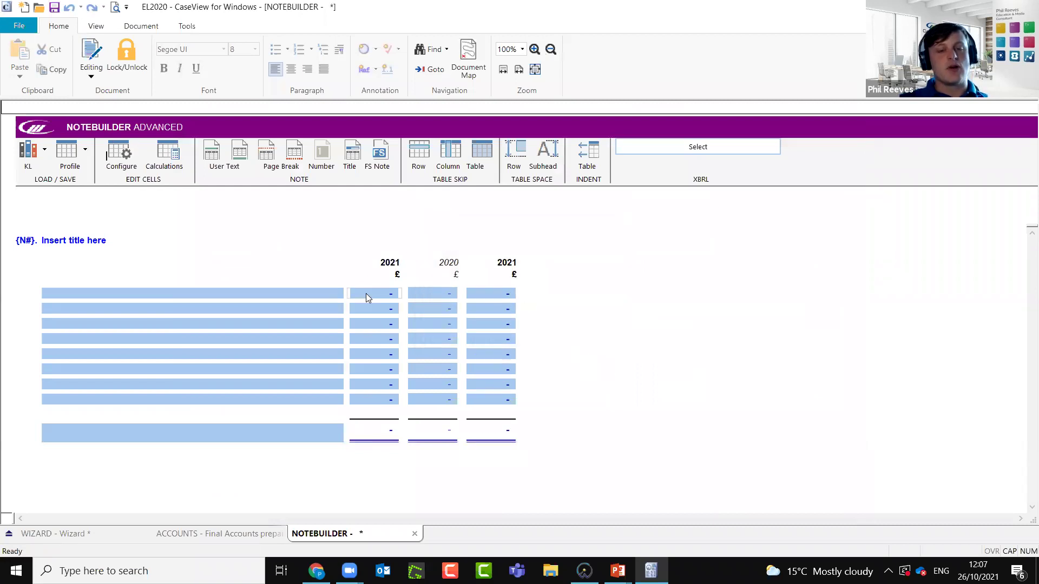
{"action": "left_click", "coordinate": [139, 292]}
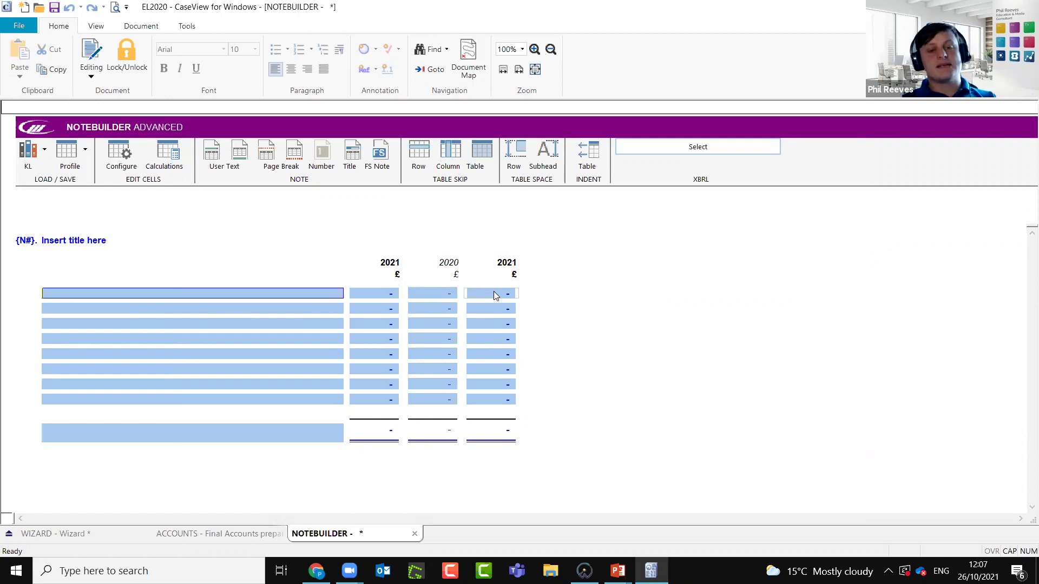
{"action": "left_click", "coordinate": [380, 293]}
{"action": "left_click", "coordinate": [423, 292]}
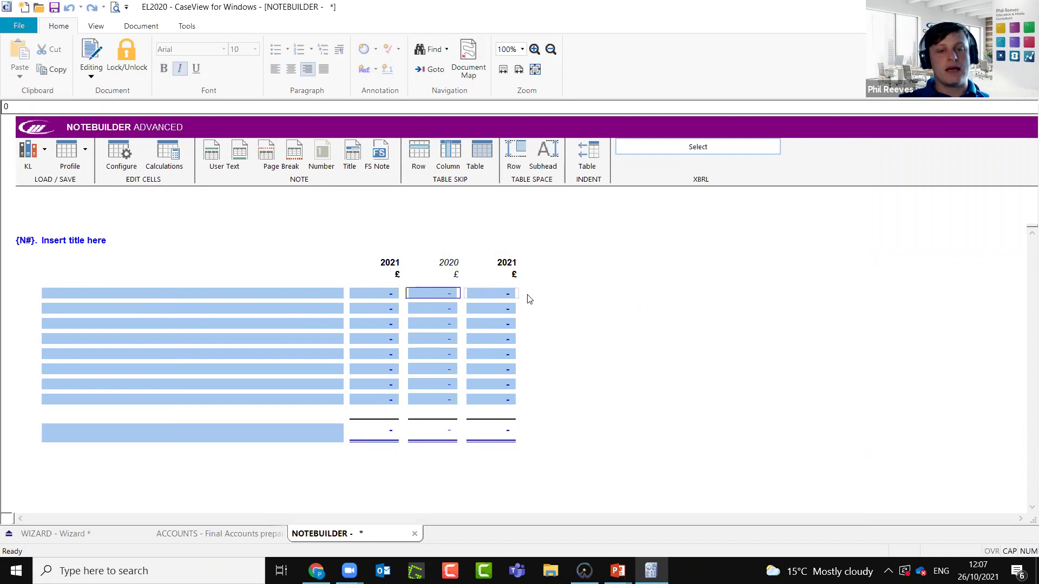
{"action": "left_click", "coordinate": [501, 297]}
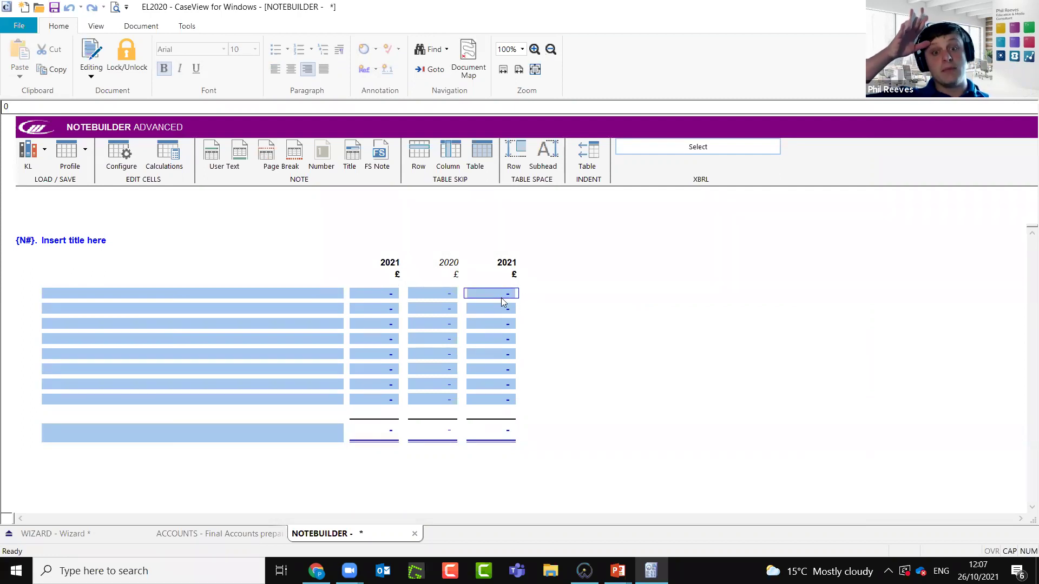
{"action": "left_click", "coordinate": [387, 296]}
{"action": "left_click", "coordinate": [431, 298]}
{"action": "left_click", "coordinate": [486, 297]}
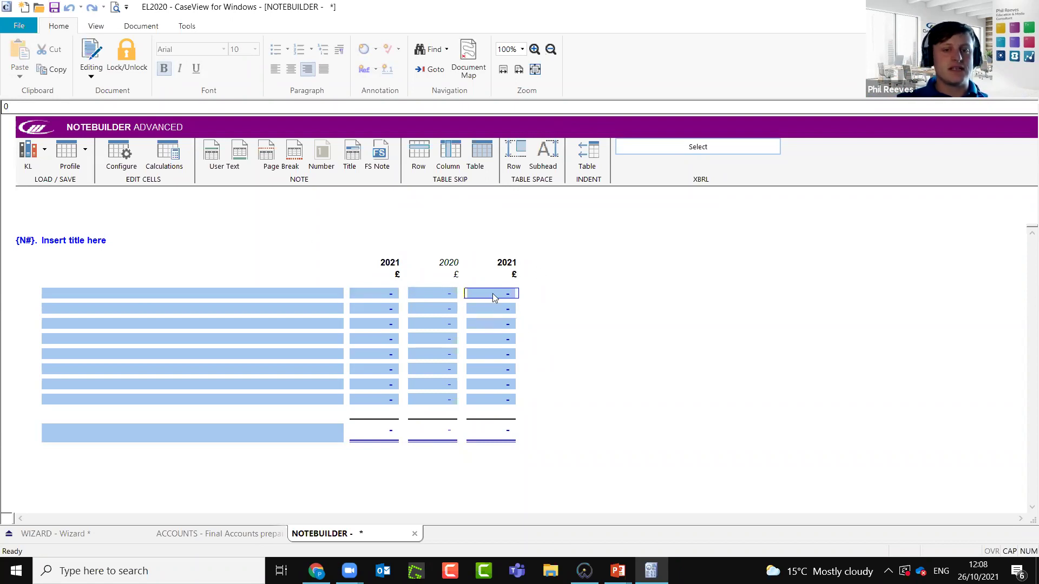
Replace the year heading of the last column with the text "Difference" through the cell's calculation
{"action": "left_click", "coordinate": [514, 274]}
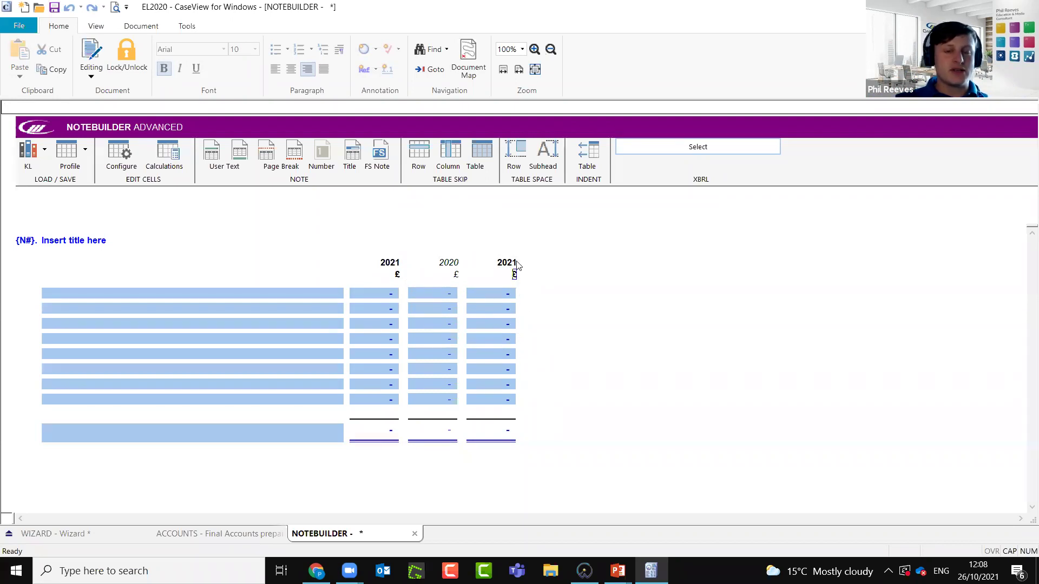
{"action": "left_click", "coordinate": [512, 266]}
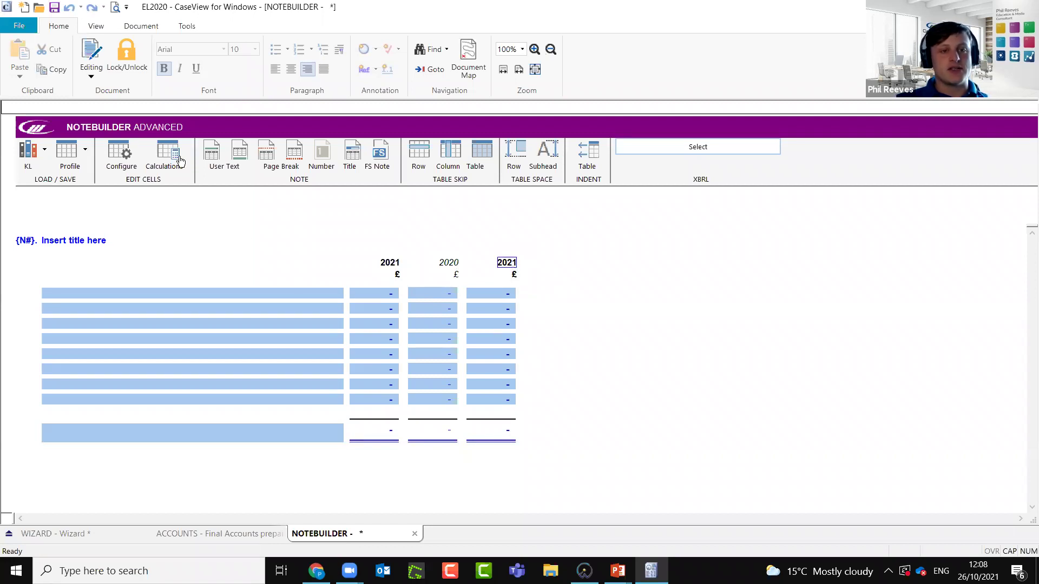
{"action": "left_click", "coordinate": [180, 161]}
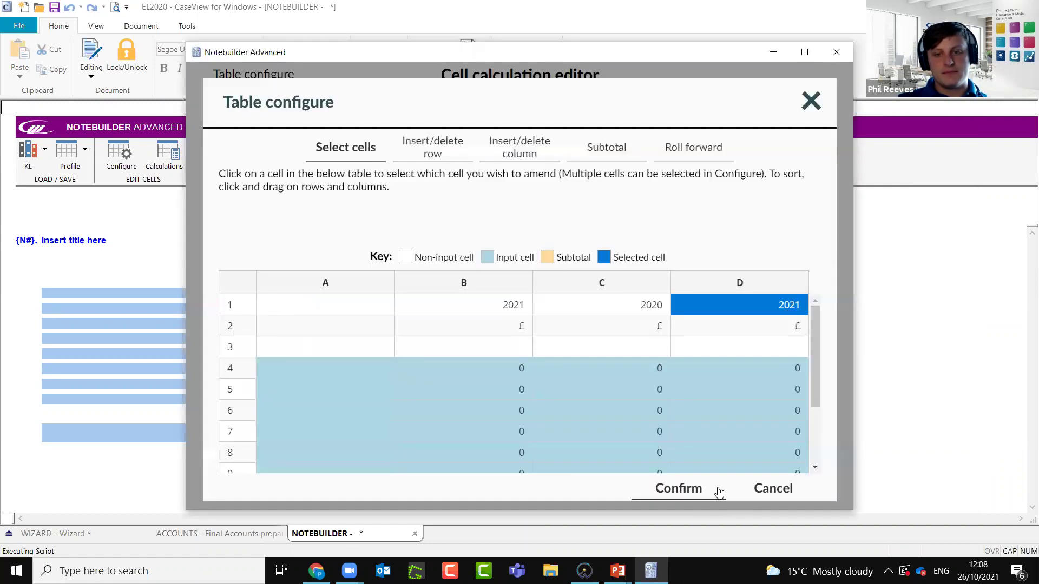
{"action": "left_click", "coordinate": [692, 493]}
{"action": "left_click_drag", "start_coordinate": [355, 352], "coordinate": [132, 352]}
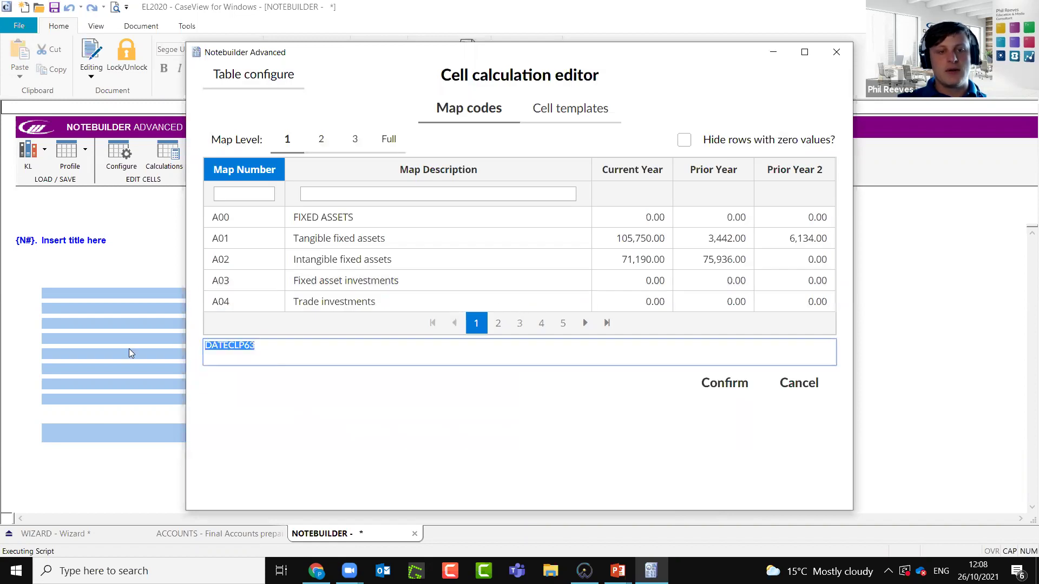
{"action": "type", "text": "1"}
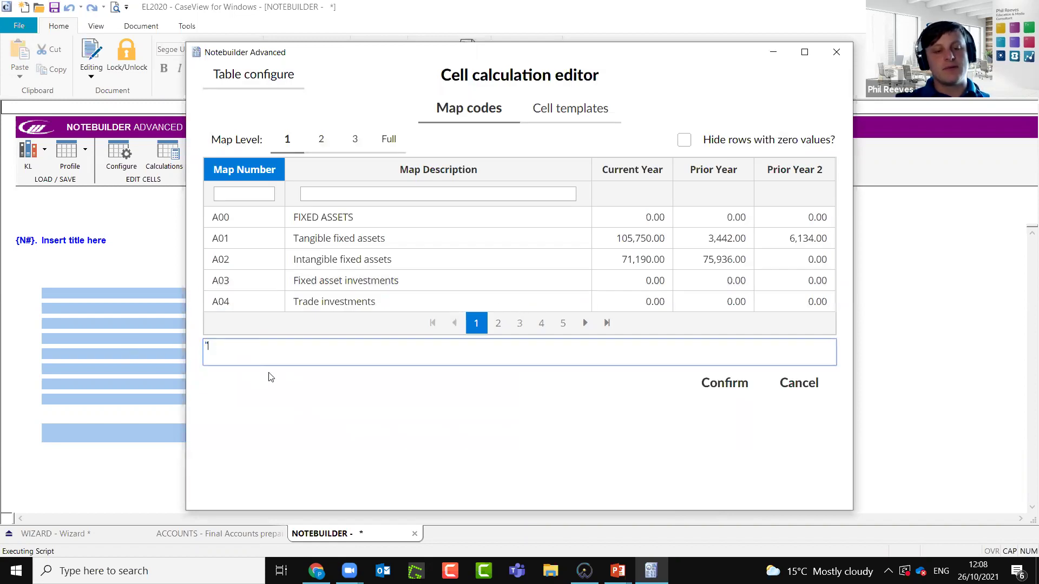
{"action": "type", "text": "\"d"}
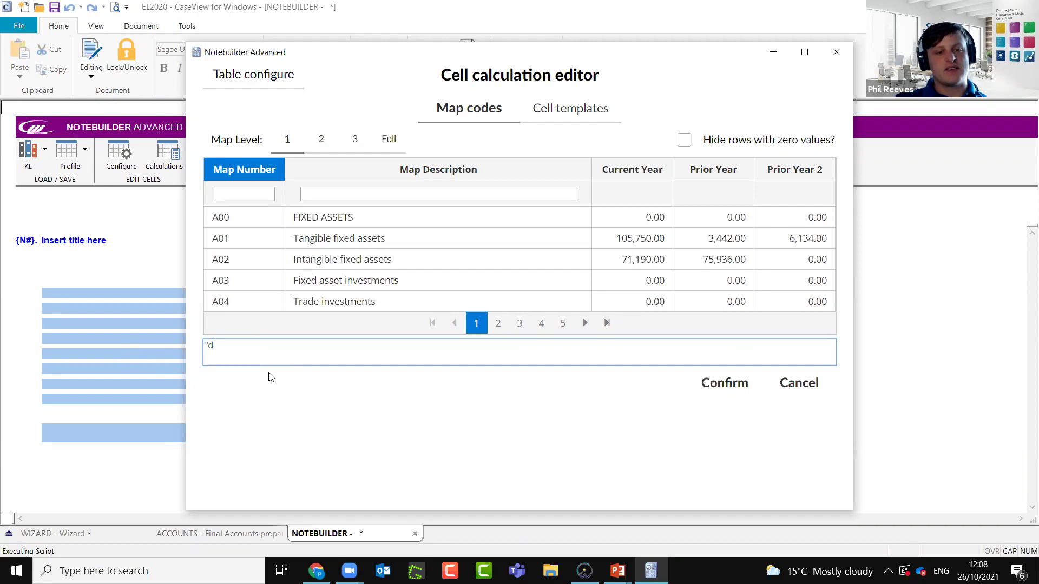
{"action": "key", "text": "BackSpace"}
{"action": "type", "text": "Diffe"}
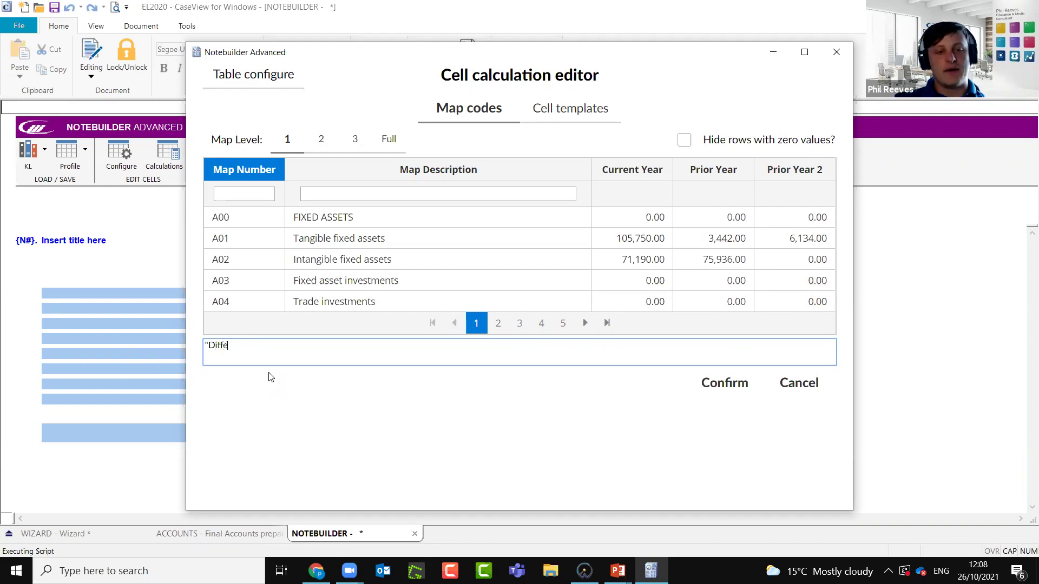
{"action": "type", "text": "rence\""}
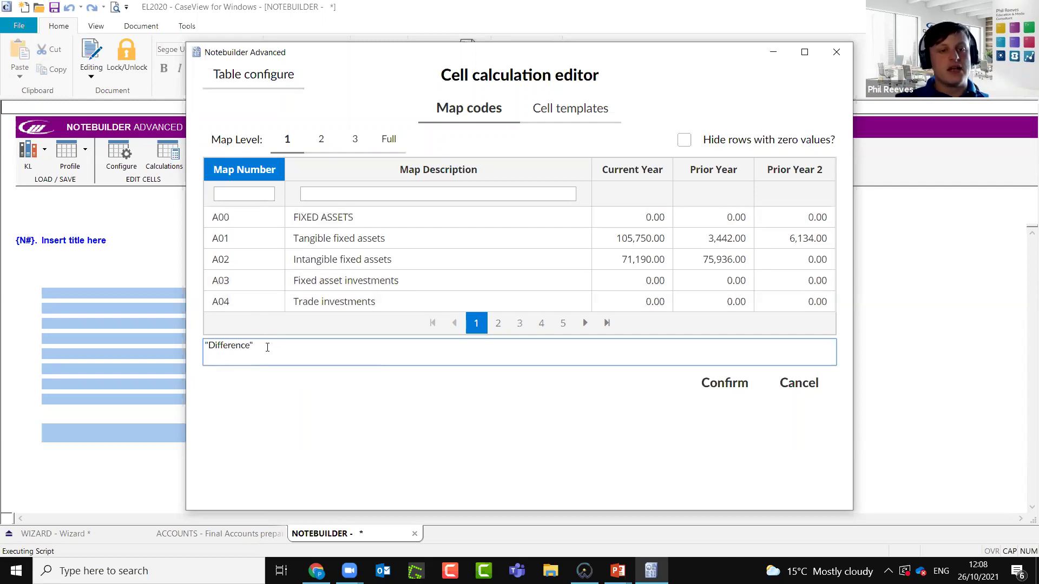
Set the unit cell beneath the Difference heading to "%" and apply the calculation changes
{"action": "left_click", "coordinate": [259, 76]}
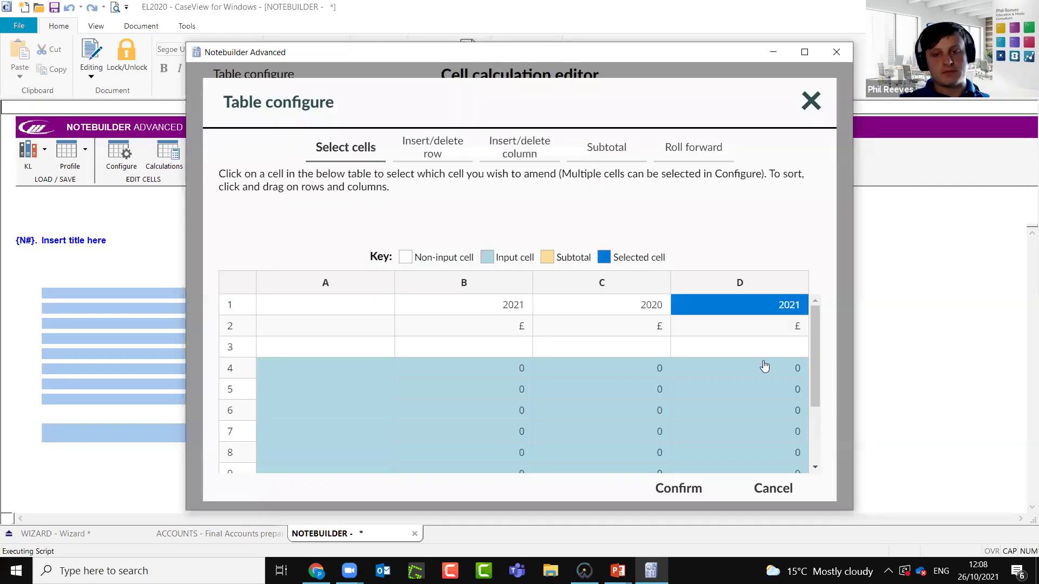
{"action": "left_click", "coordinate": [804, 332]}
{"action": "left_click", "coordinate": [691, 496]}
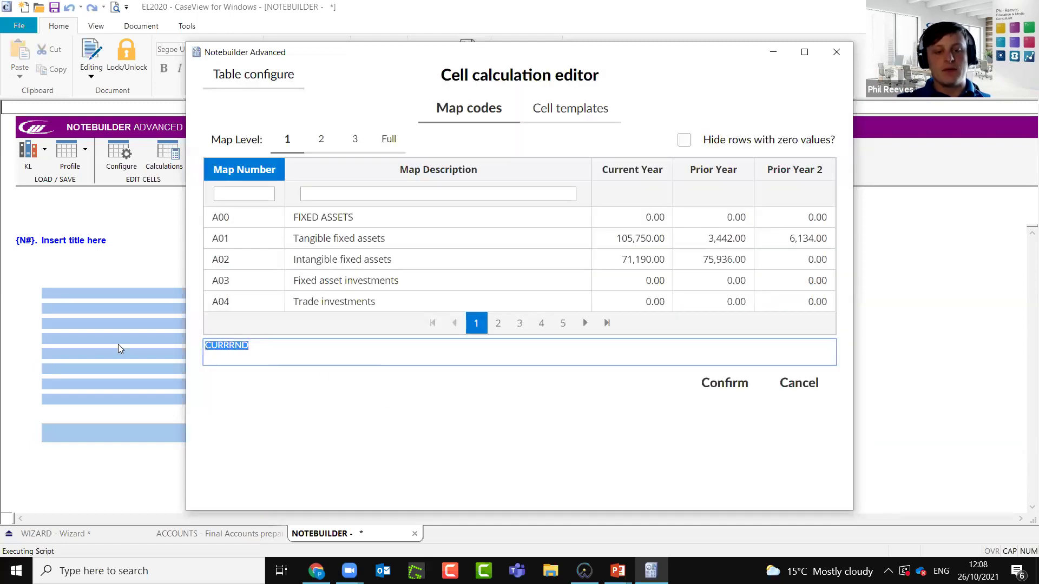
{"action": "type", "text": "\"%\""}
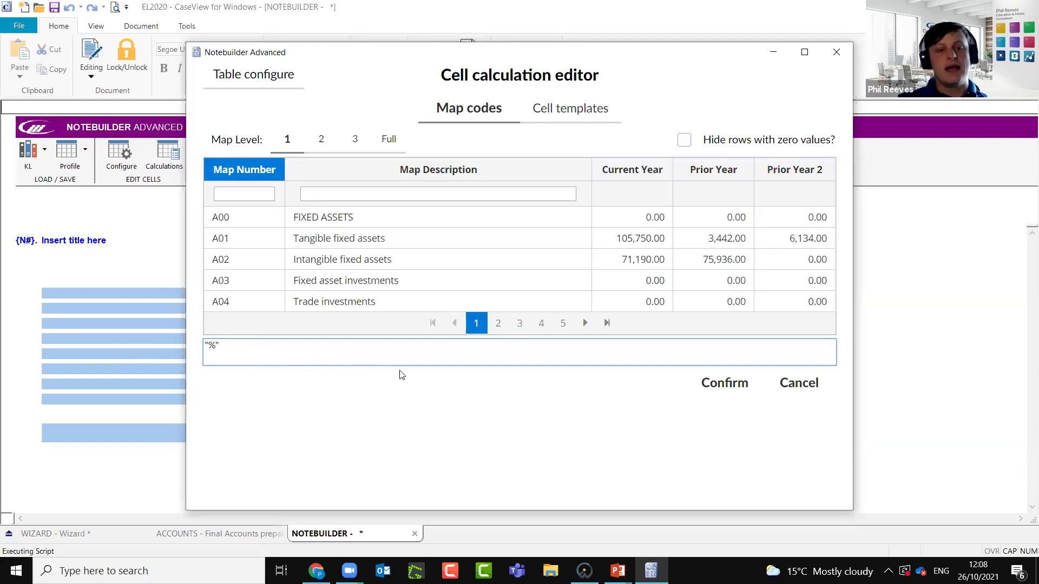
{"action": "left_click", "coordinate": [728, 397]}
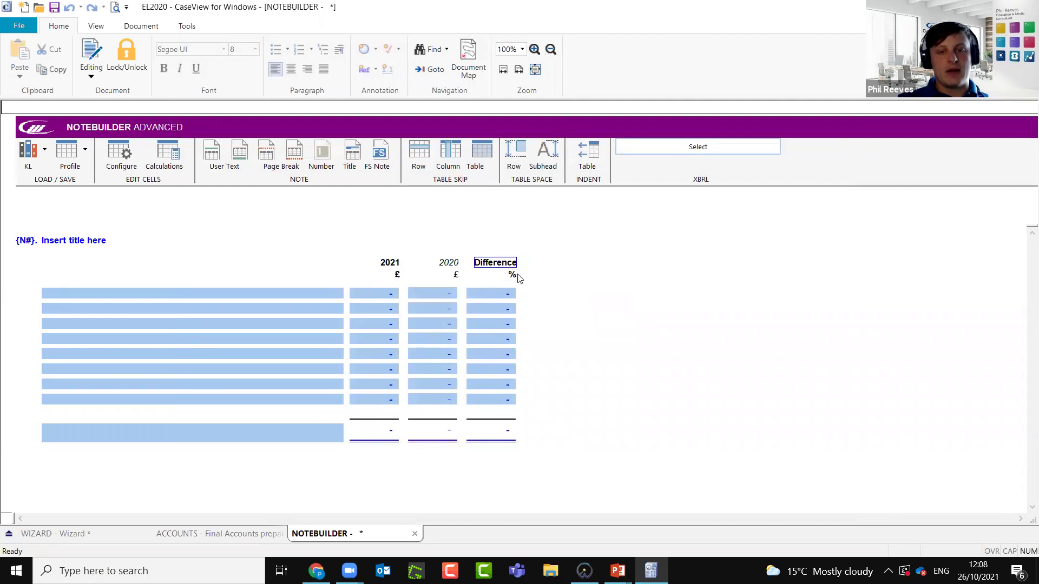
Label the note's first two table rows Revenue and Operating Profit
{"action": "left_click", "coordinate": [492, 295]}
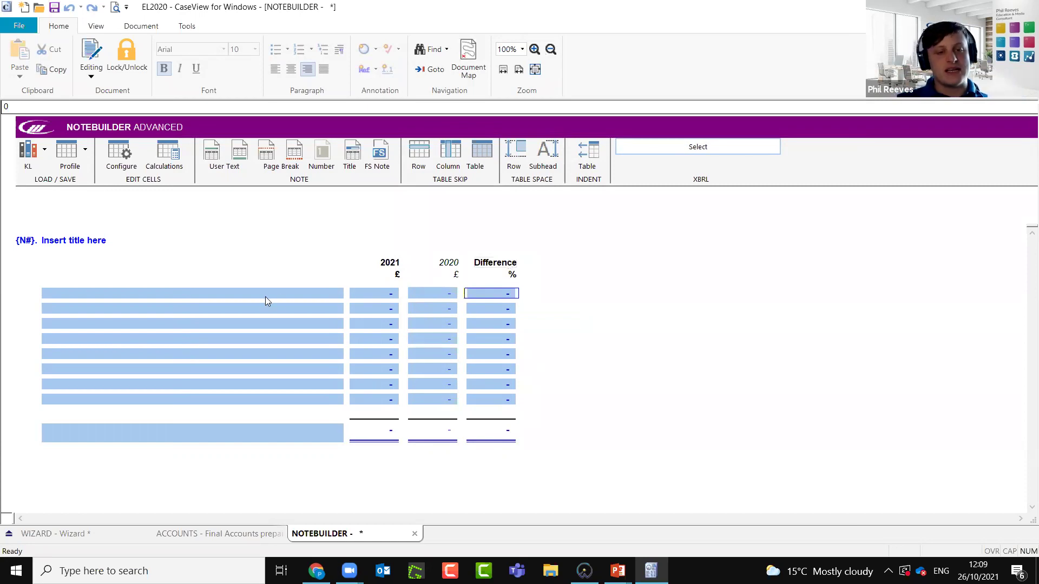
{"action": "left_click", "coordinate": [203, 294]}
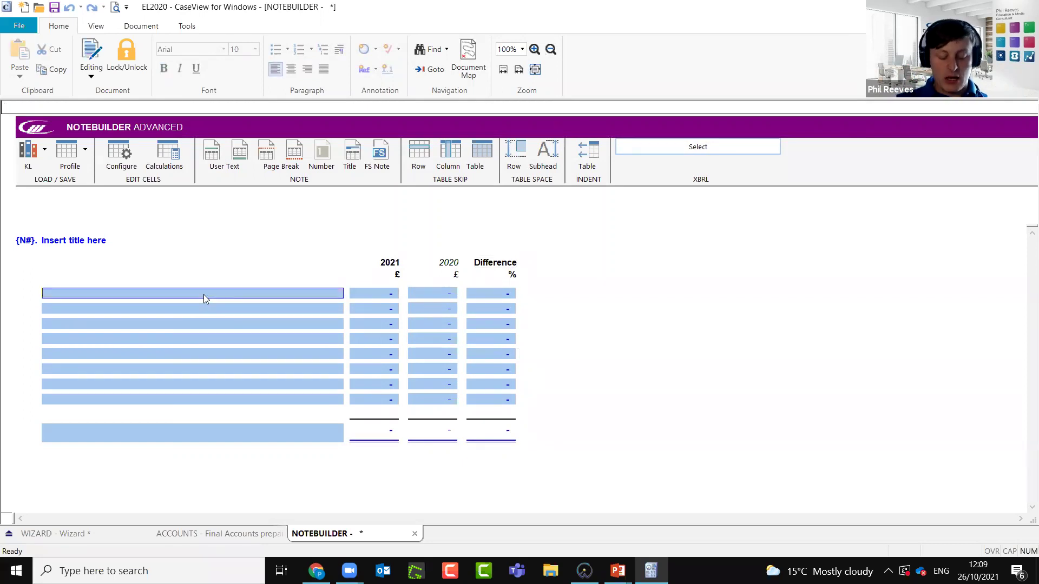
{"action": "type", "text": "Revenue"}
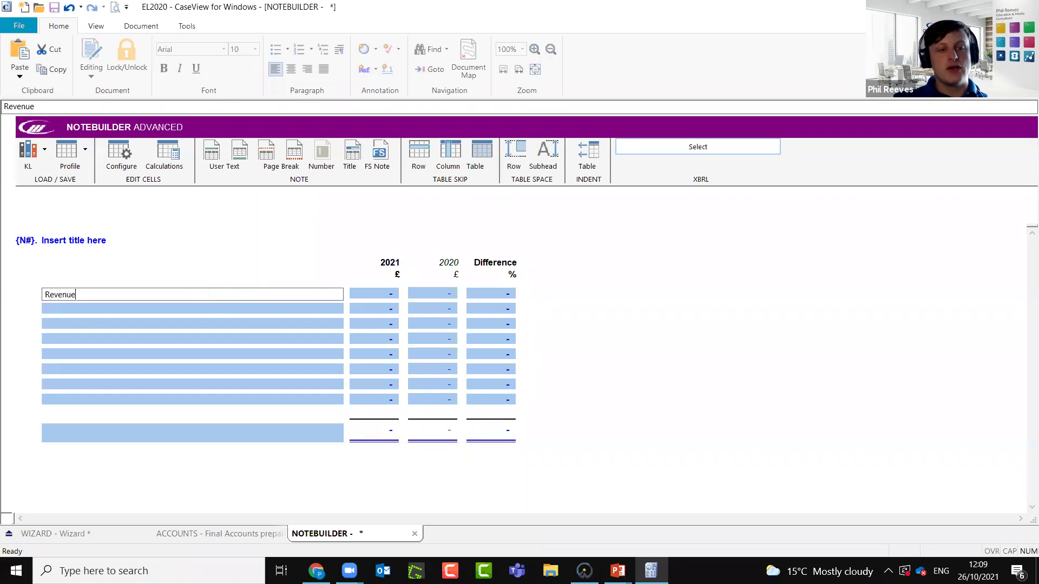
{"action": "key", "text": "Tab"}
{"action": "left_click", "coordinate": [180, 308]}
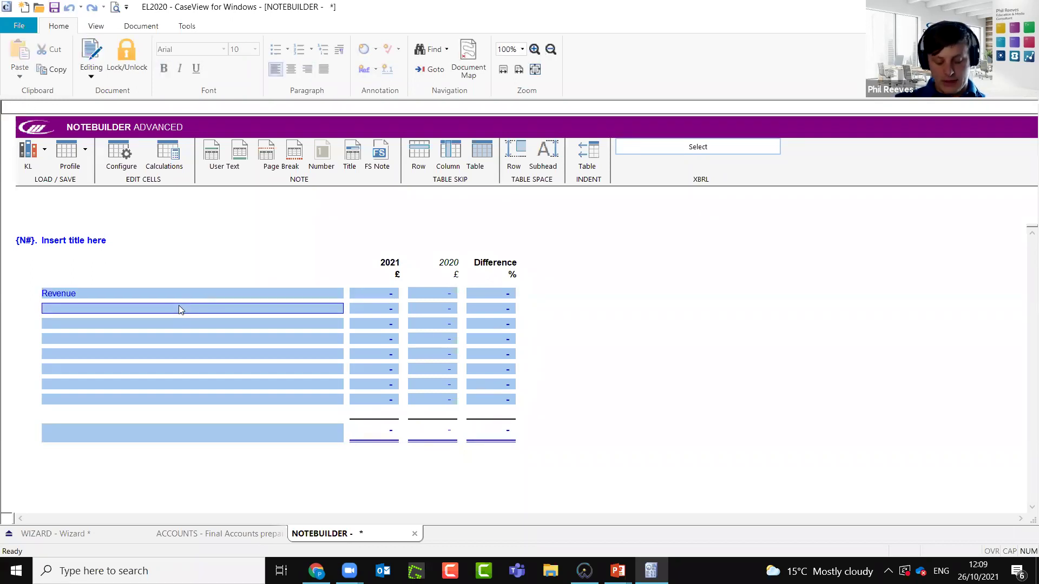
{"action": "type", "text": "Operating Profit"}
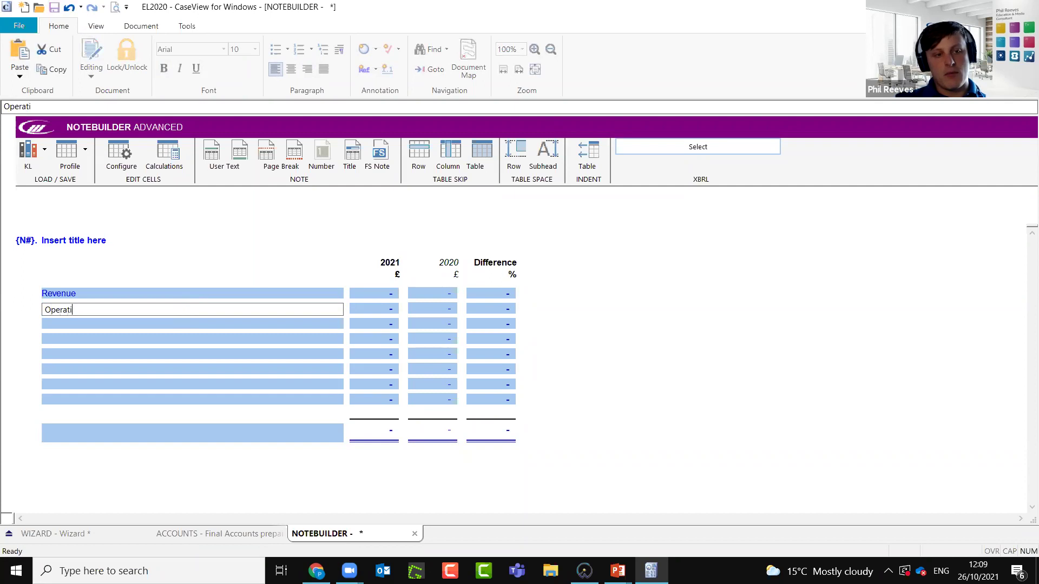
{"action": "key", "text": "Tab"}
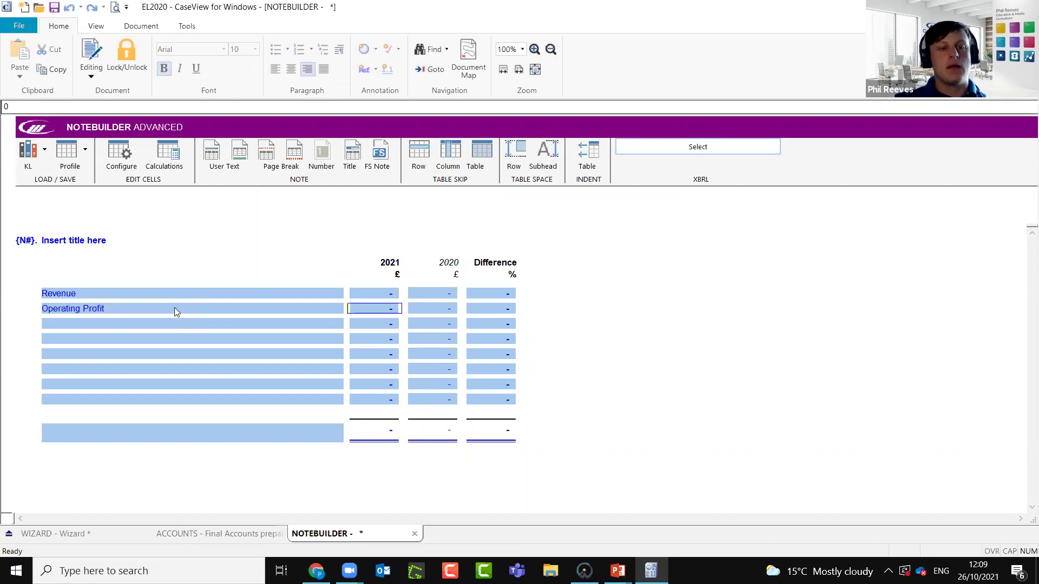
Label the third and fourth table rows Net Assets and Net Profit Margin
{"action": "left_click", "coordinate": [172, 322]}
{"action": "type", "text": "Net Assets"}
{"action": "key", "text": "Tab"}
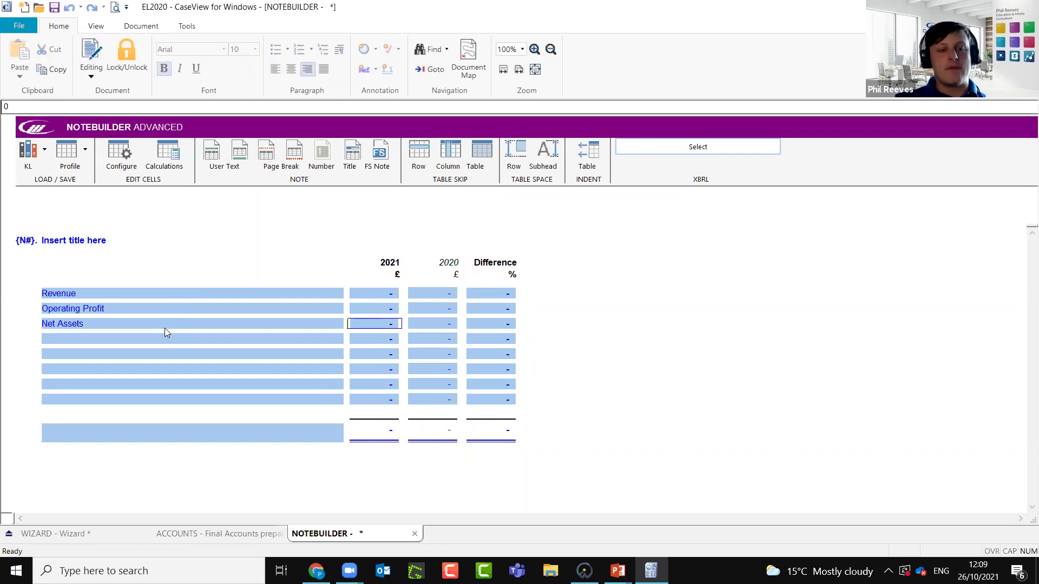
{"action": "left_click", "coordinate": [164, 333]}
{"action": "type", "text": "Net Profit Margin"}
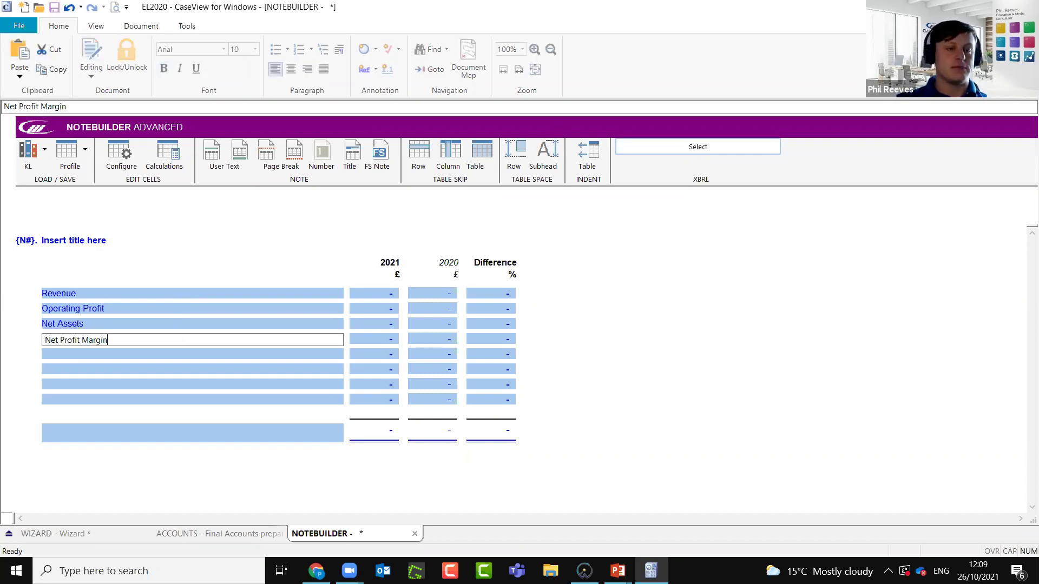
{"action": "key", "text": "Tab"}
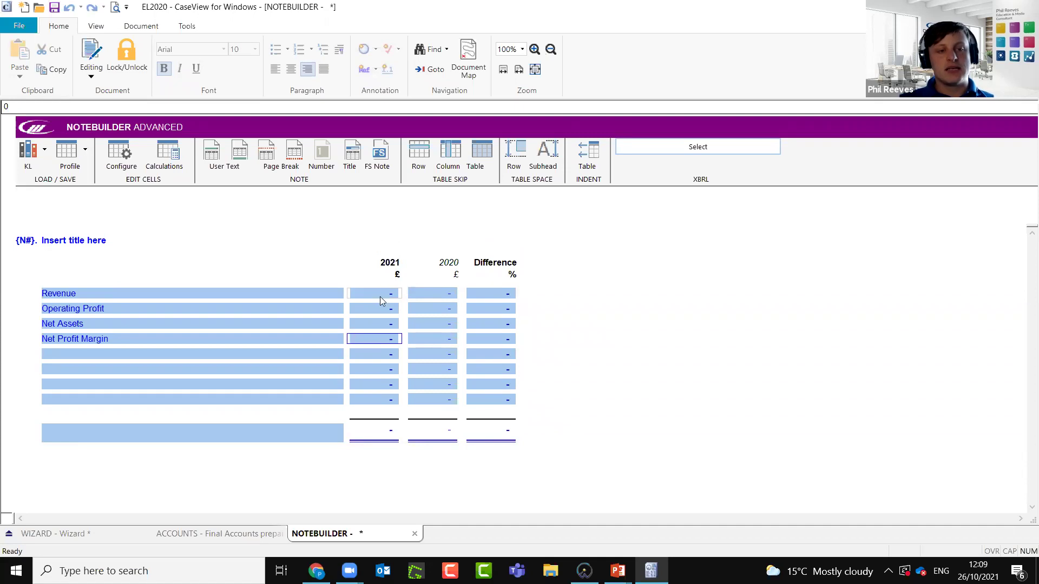
Open the calculation settings for the 2021 Revenue cell
{"action": "left_click", "coordinate": [361, 298]}
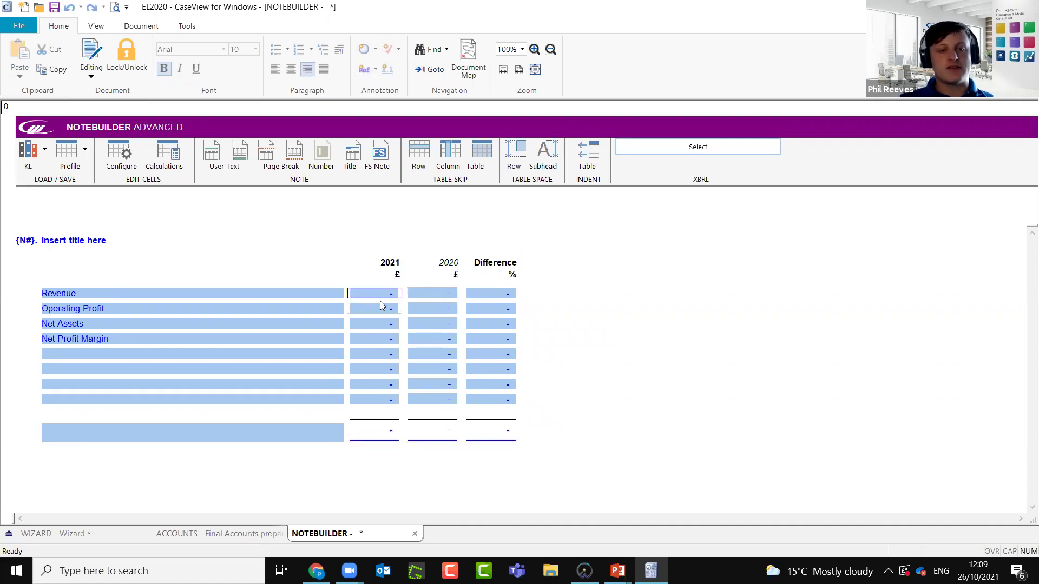
{"action": "left_click", "coordinate": [164, 161]}
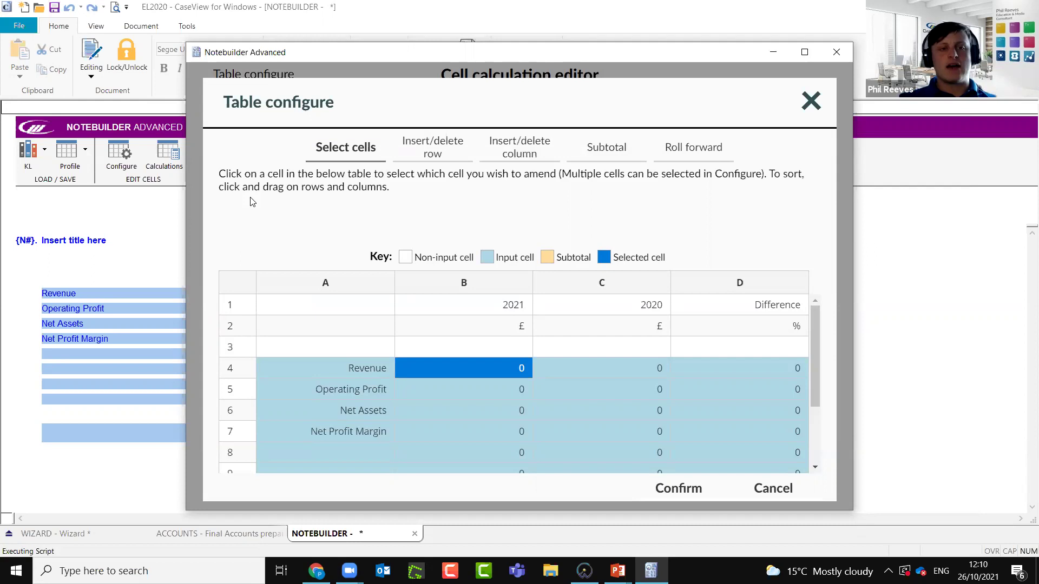
{"action": "left_click", "coordinate": [520, 385]}
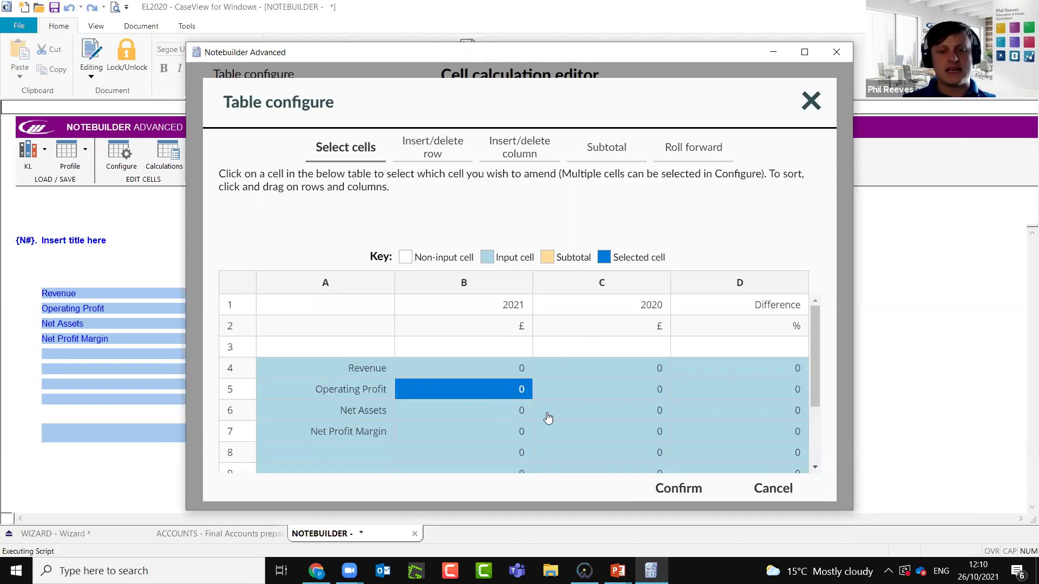
{"action": "left_click", "coordinate": [547, 417]}
{"action": "left_click", "coordinate": [494, 415]}
{"action": "left_click", "coordinate": [489, 373]}
{"action": "left_click", "coordinate": [614, 374]}
{"action": "left_click", "coordinate": [616, 389]}
{"action": "left_click", "coordinate": [590, 416]}
{"action": "left_click", "coordinate": [500, 415]}
{"action": "left_click", "coordinate": [492, 375]}
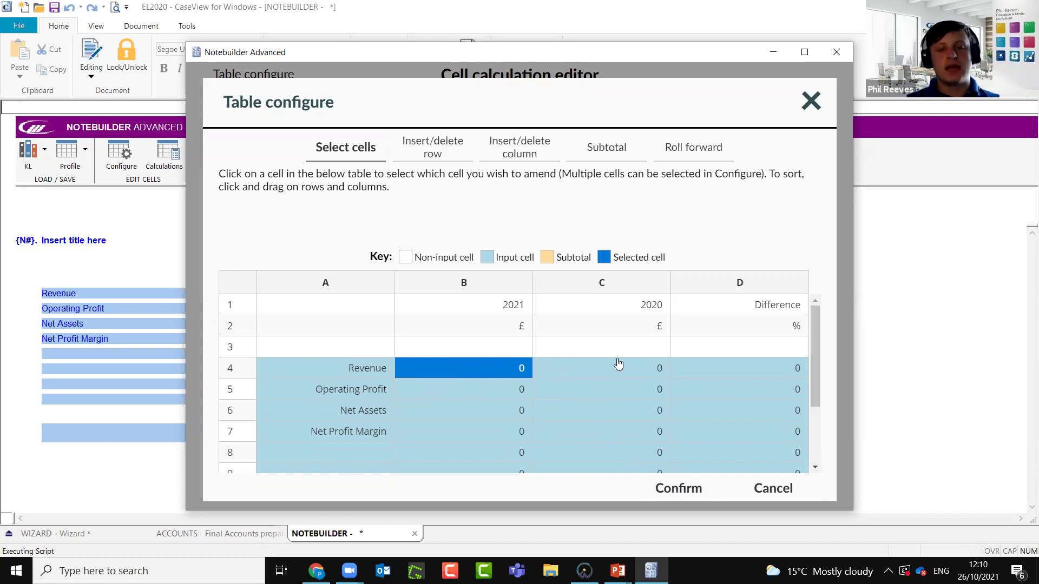
Link the 2021 Revenue cell to the current-year value of map number L01 Sales, widening the formula to map('YR0', 'L*')
{"action": "left_click", "coordinate": [680, 489]}
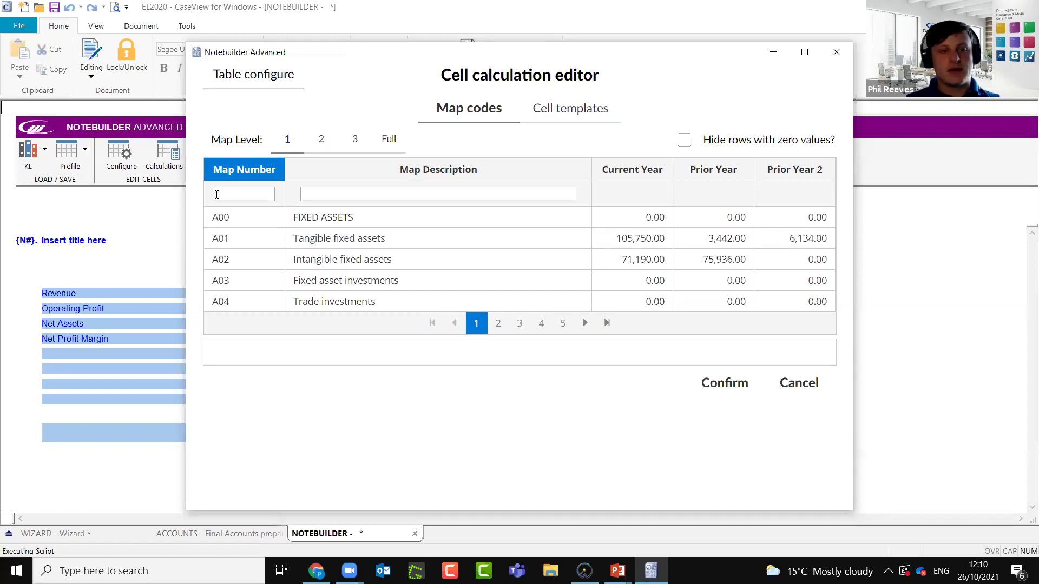
{"action": "left_click", "coordinate": [255, 196]}
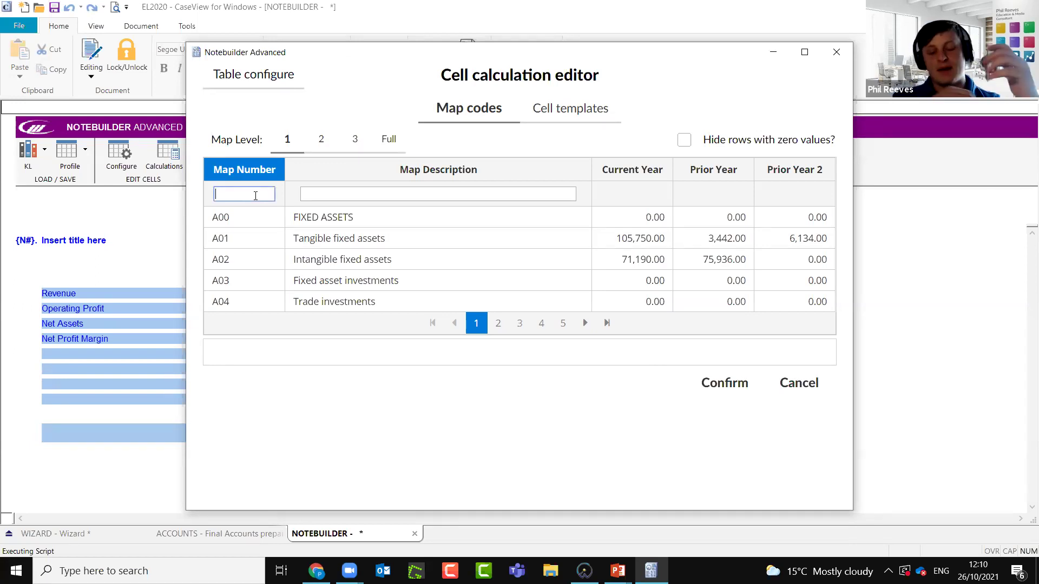
{"action": "type", "text": "L"}
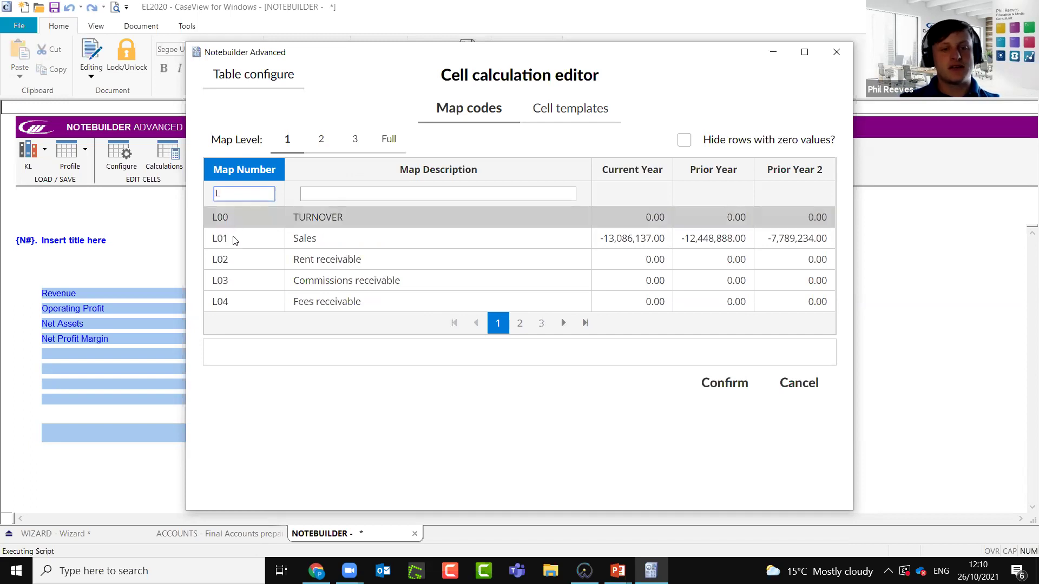
{"action": "left_click", "coordinate": [634, 240]}
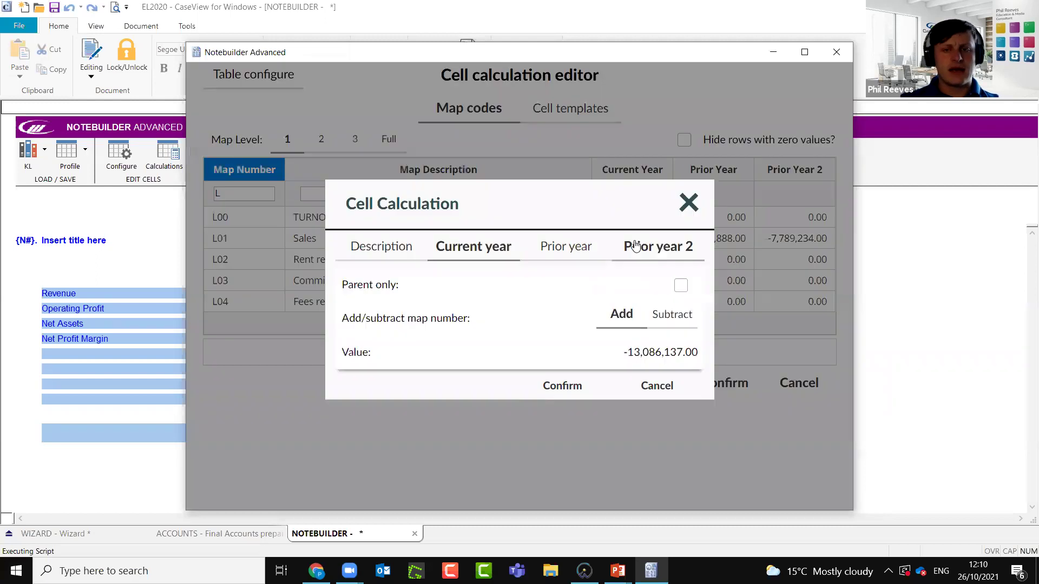
{"action": "left_click", "coordinate": [571, 387]}
{"action": "left_click", "coordinate": [360, 352]}
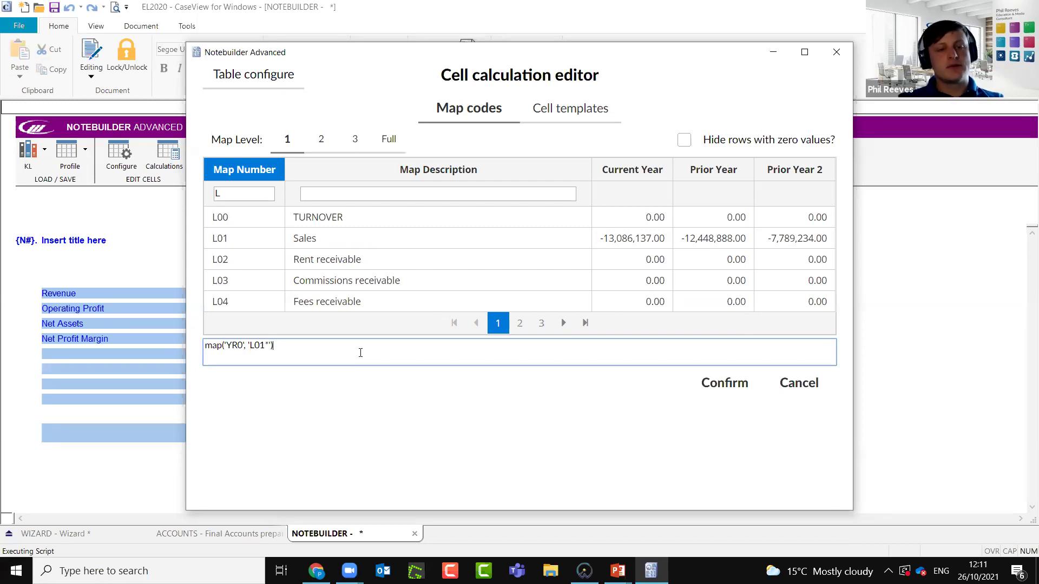
{"action": "key", "text": "BackSpace"}
{"action": "key", "text": "BackSpace"}
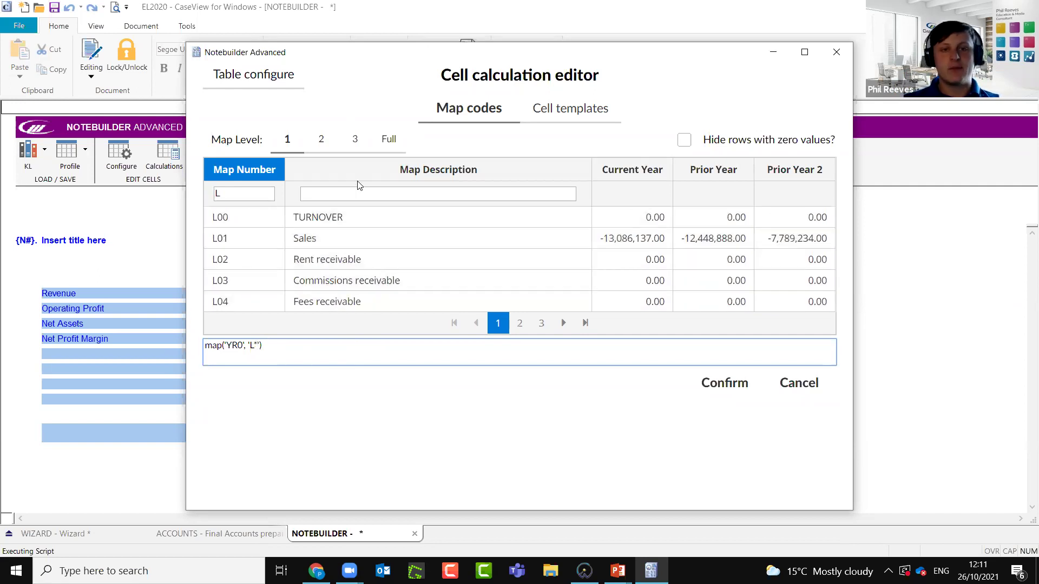
{"action": "left_click", "coordinate": [321, 139]}
{"action": "left_click", "coordinate": [288, 140]}
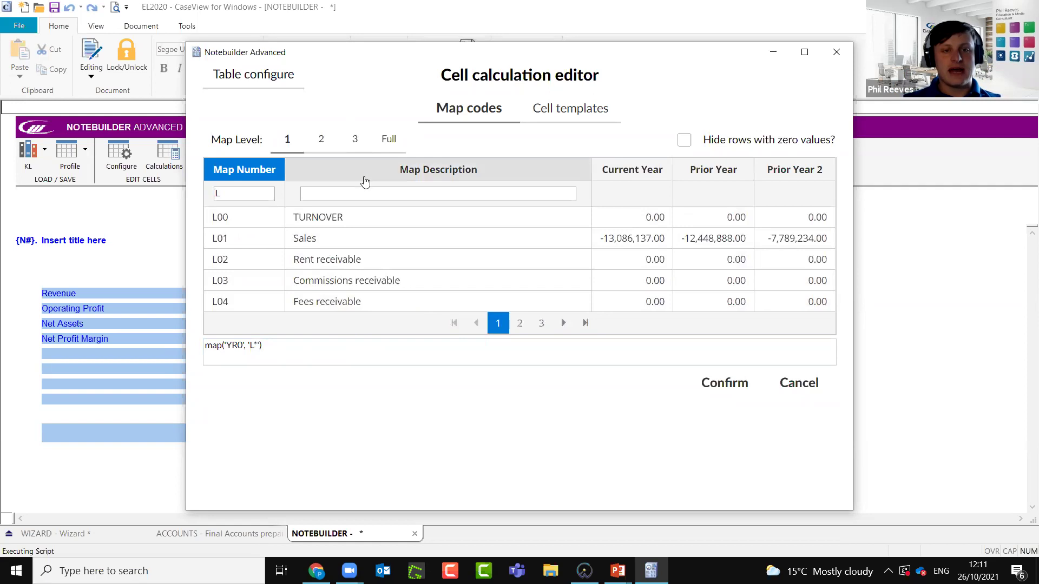
{"action": "left_click", "coordinate": [518, 327]}
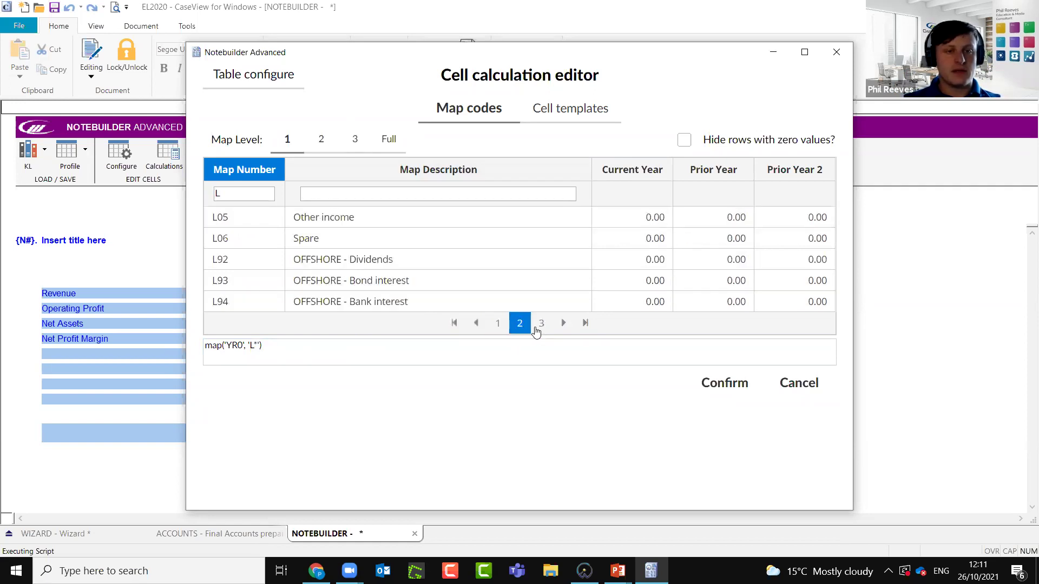
{"action": "left_click", "coordinate": [493, 326]}
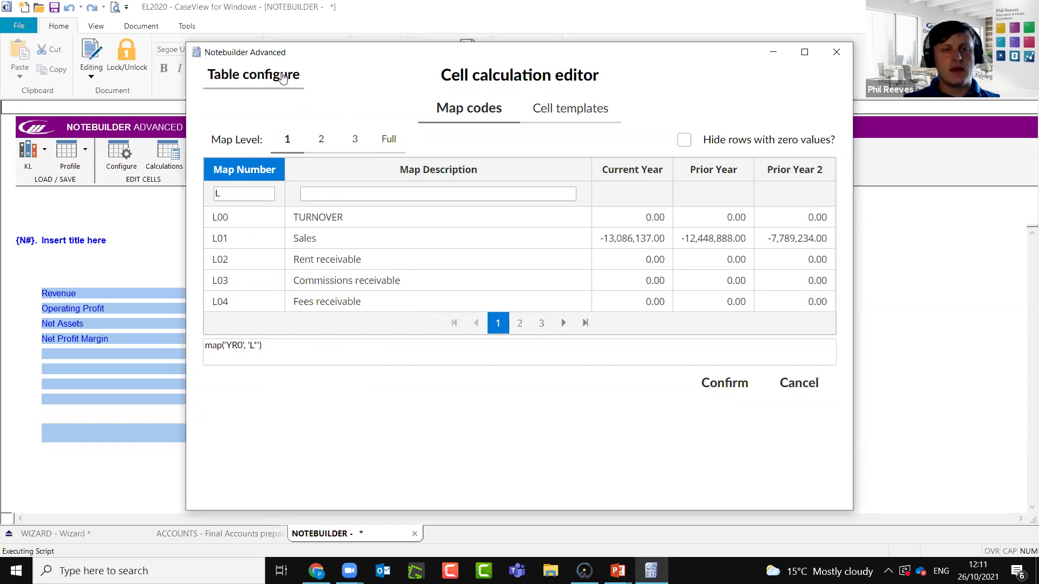
Link the 2020 Revenue cell to the prior-year value of L01 Sales, widening the formula to map('YR1', 'L*')
{"action": "left_click", "coordinate": [250, 76]}
{"action": "left_click", "coordinate": [617, 380]}
{"action": "left_click", "coordinate": [669, 492]}
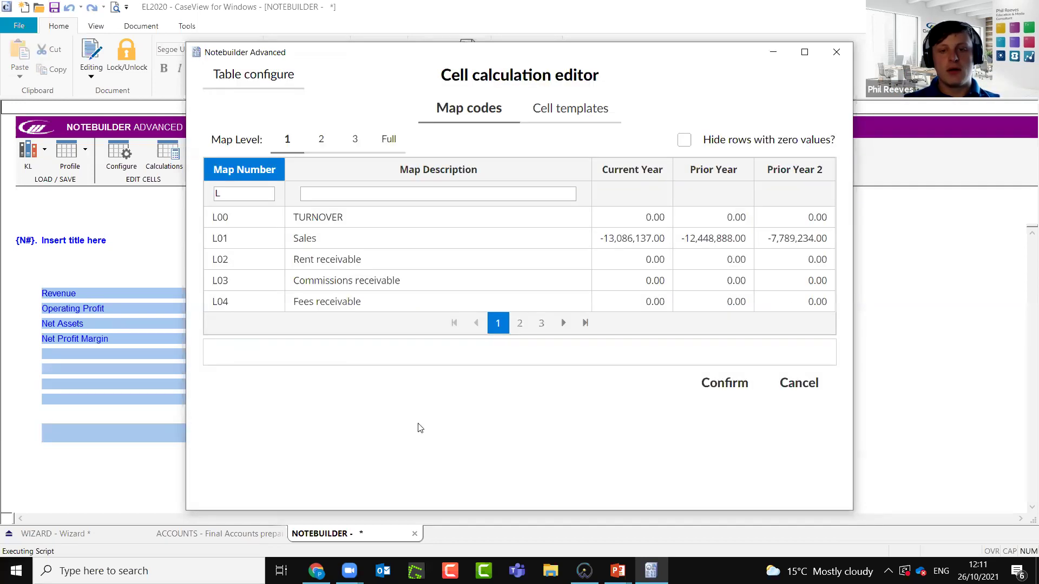
{"action": "left_click", "coordinate": [721, 240]}
{"action": "left_click", "coordinate": [547, 388]}
{"action": "left_click", "coordinate": [264, 349]}
{"action": "key", "text": "BackSpace"}
{"action": "key", "text": "BackSpace"}
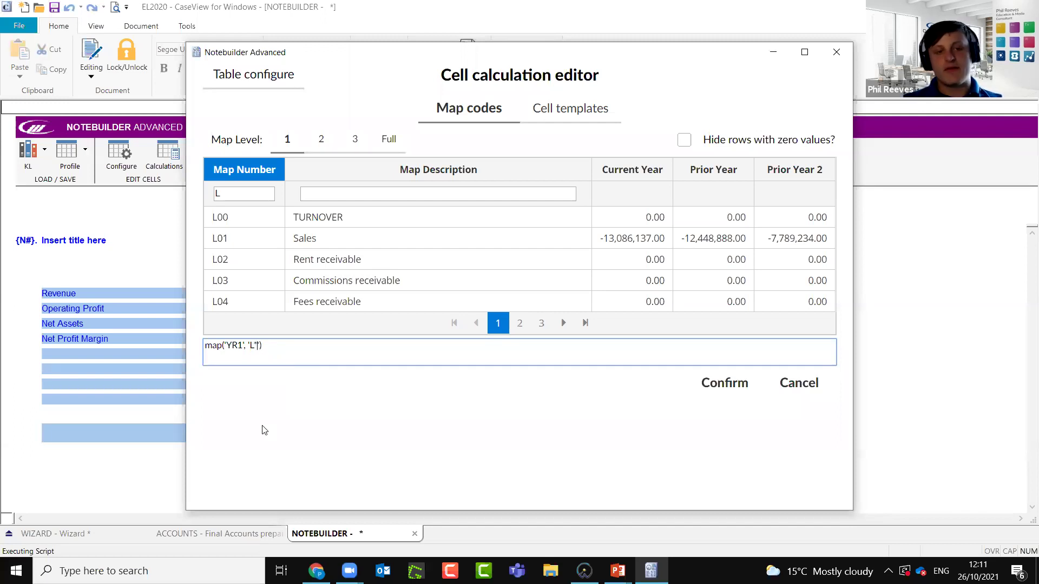
{"action": "left_click", "coordinate": [725, 384]}
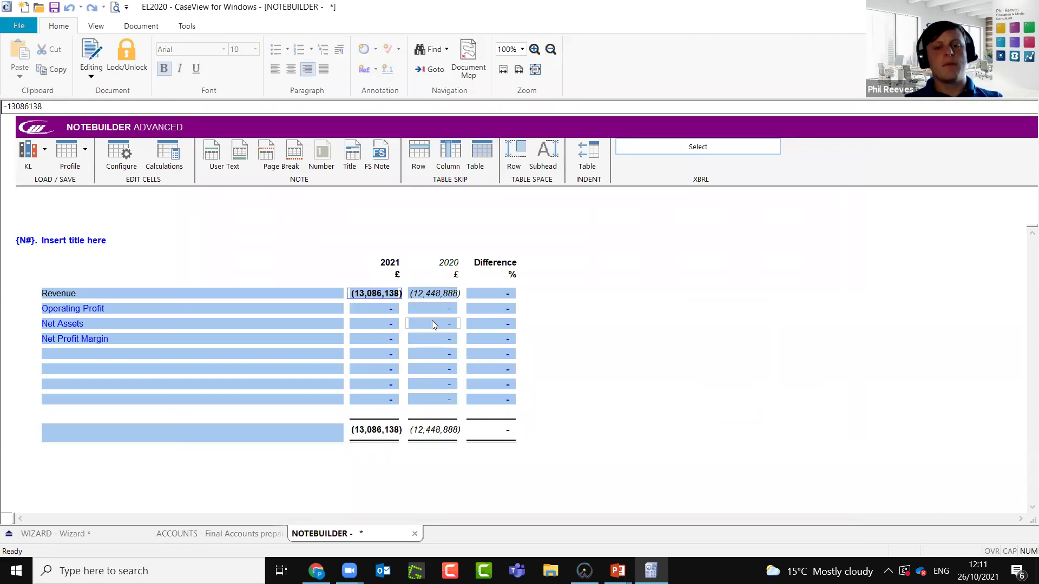
Set Flip value to Yes for both the 2021 and 2020 Revenue cells
{"action": "left_click", "coordinate": [412, 295]}
{"action": "left_click", "coordinate": [385, 296]}
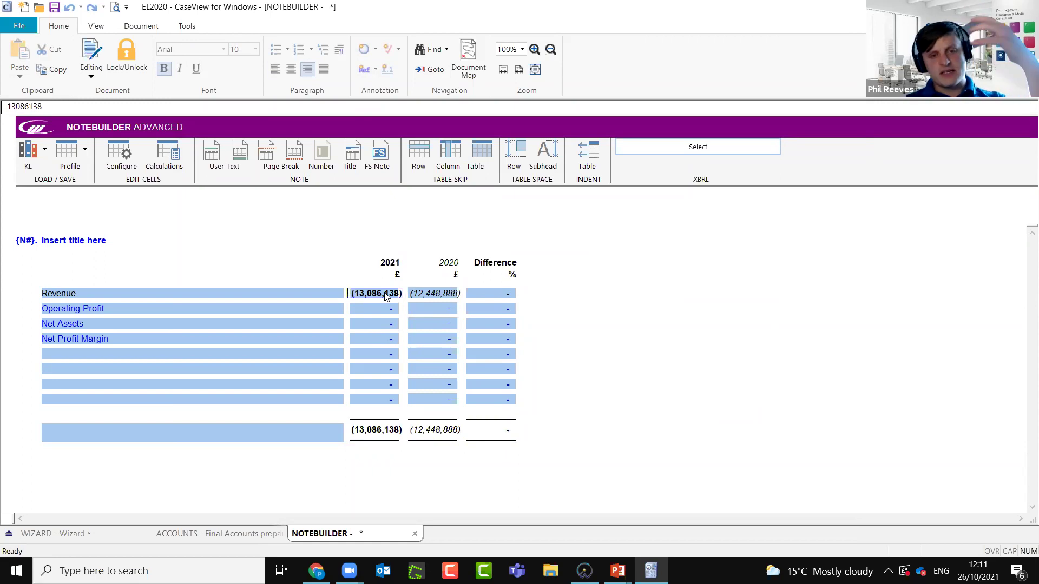
{"action": "left_click", "coordinate": [123, 152]}
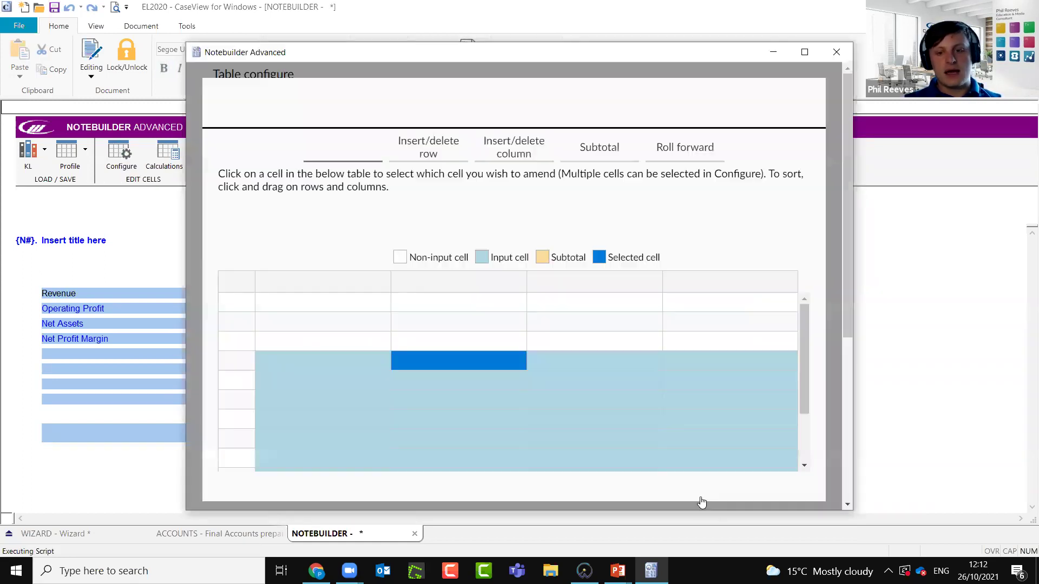
{"action": "left_click", "coordinate": [671, 495]}
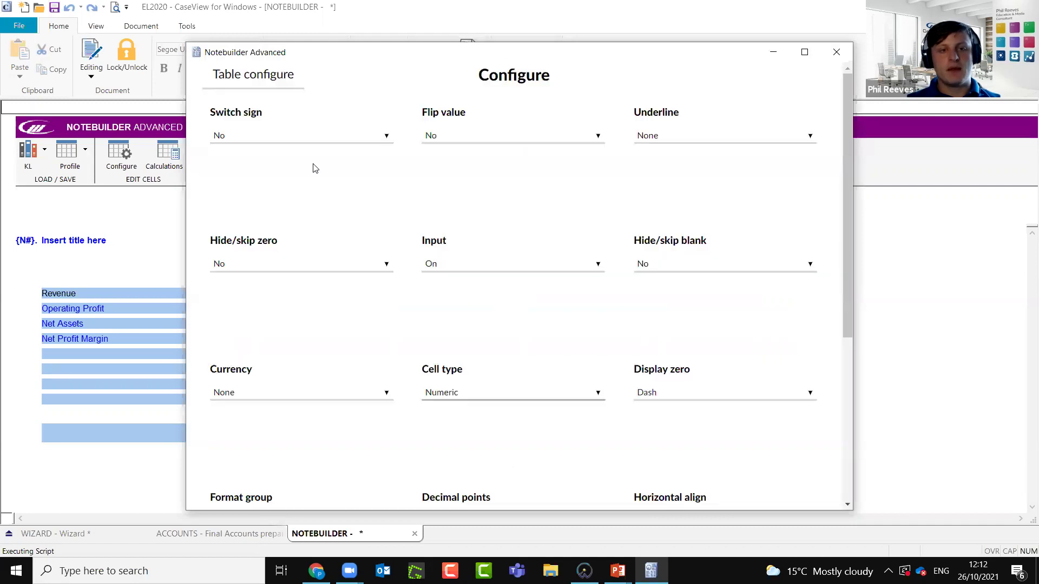
{"action": "left_click", "coordinate": [259, 76]}
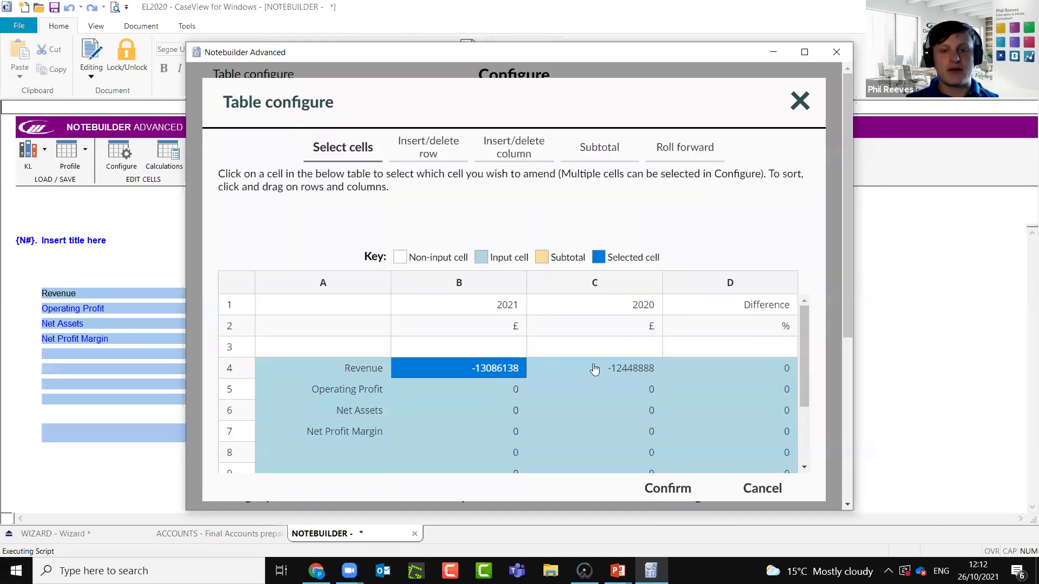
{"action": "left_click", "coordinate": [565, 362]}
{"action": "left_click", "coordinate": [672, 496]}
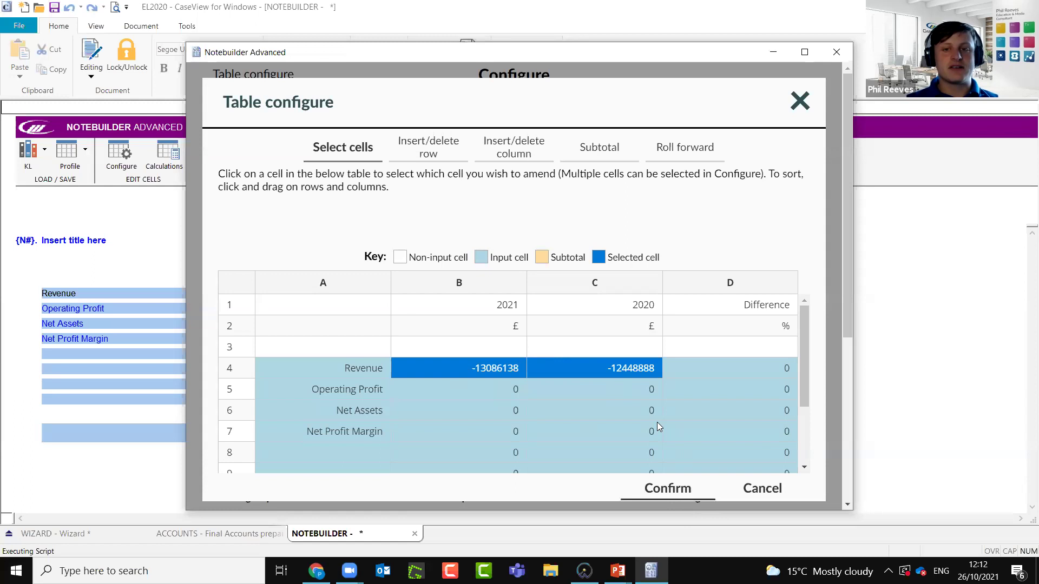
{"action": "left_click", "coordinate": [459, 145]}
{"action": "left_click", "coordinate": [443, 152]}
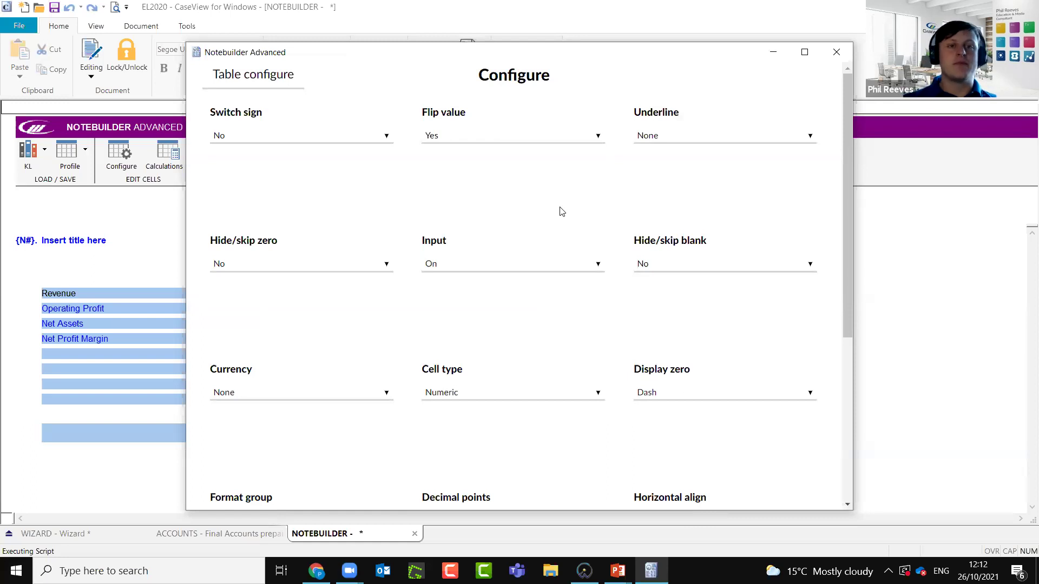
{"action": "scroll", "coordinate": [561, 248], "scroll_direction": "down", "scroll_amount": 5}
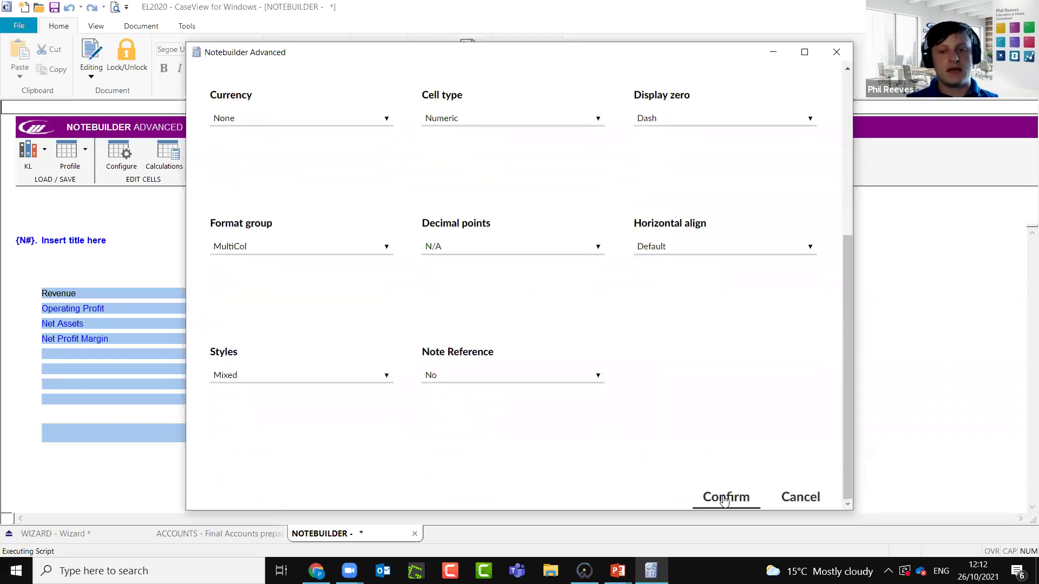
{"action": "left_click", "coordinate": [724, 497]}
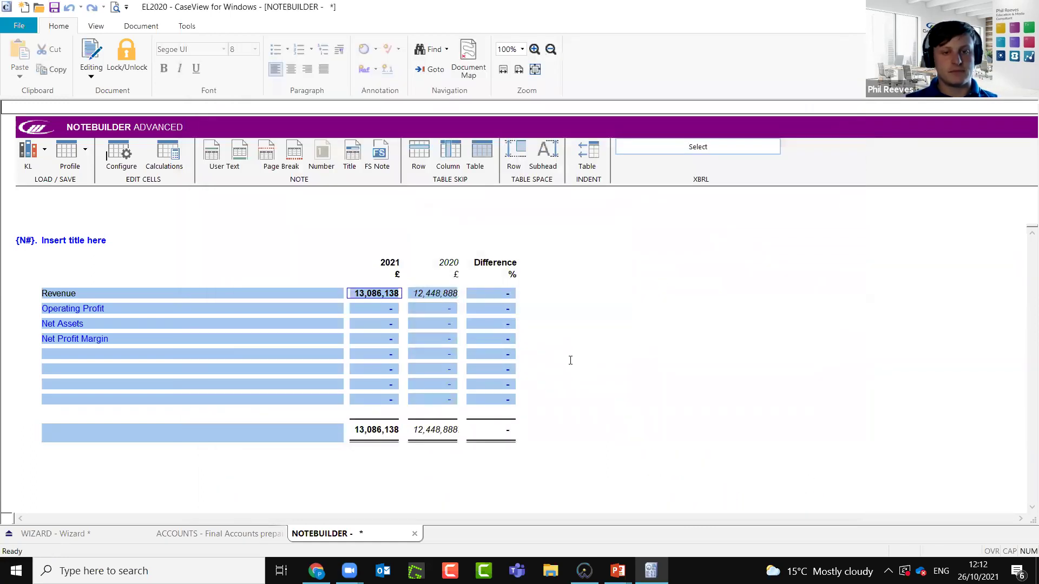
Open the cell calculation editor for the Difference cell in the Revenue row
{"action": "left_click", "coordinate": [363, 307]}
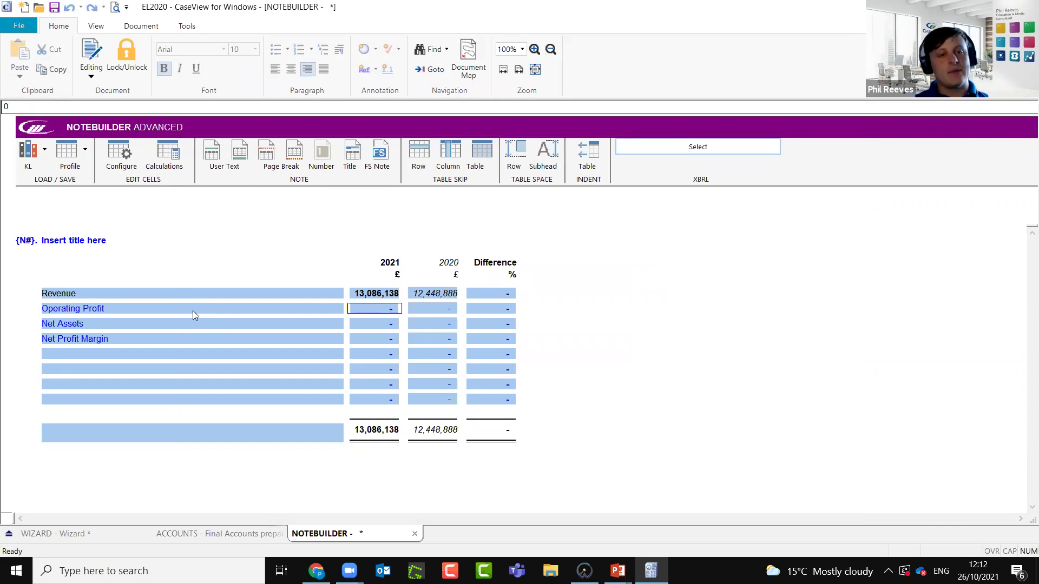
{"action": "left_click", "coordinate": [514, 295]}
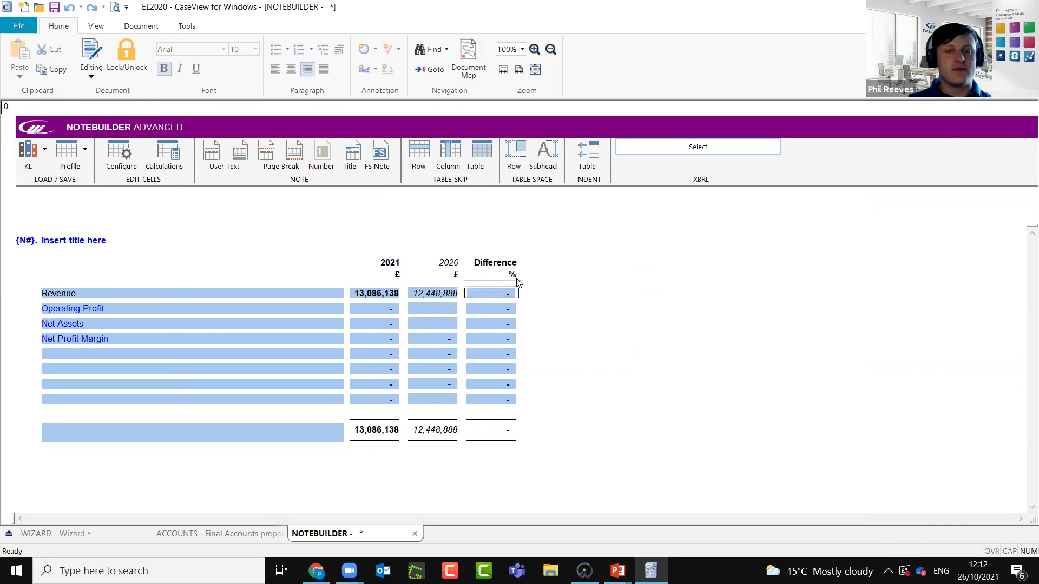
{"action": "left_click", "coordinate": [440, 295]}
{"action": "left_click", "coordinate": [381, 296]}
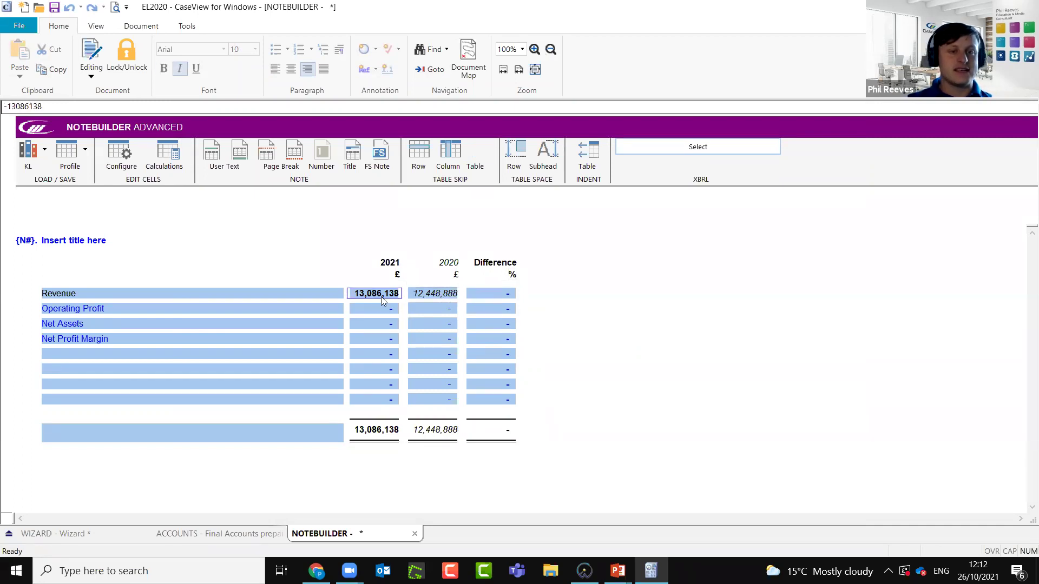
{"action": "left_click", "coordinate": [508, 297]}
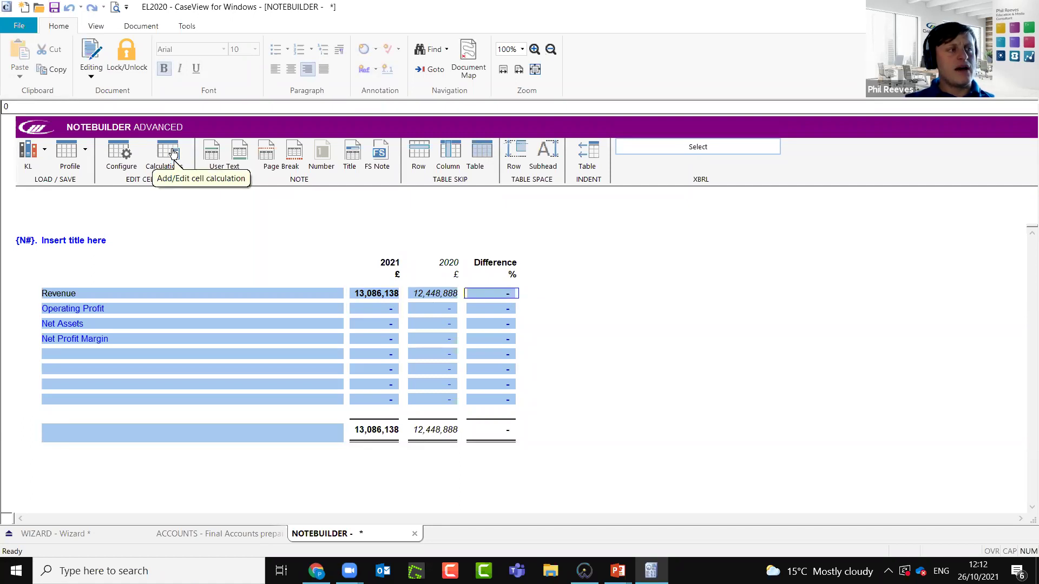
{"action": "left_click", "coordinate": [173, 154]}
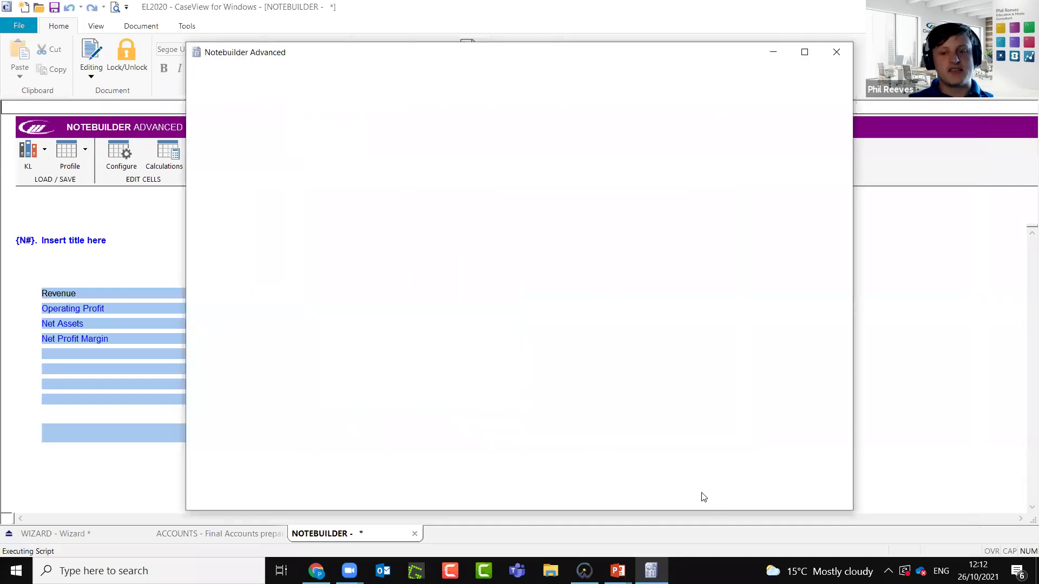
{"action": "left_click", "coordinate": [677, 488]}
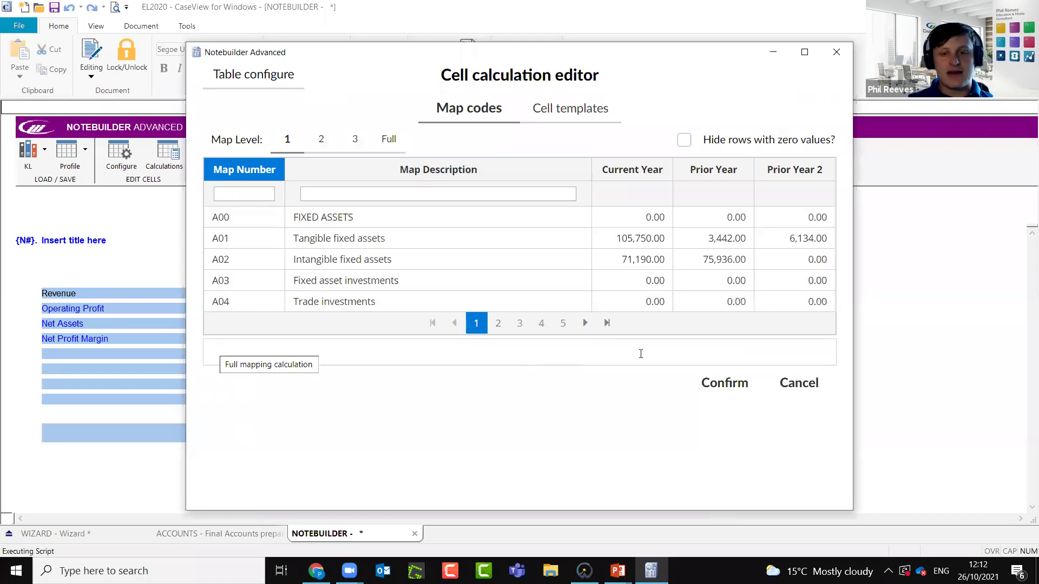
{"action": "left_click", "coordinate": [213, 348]}
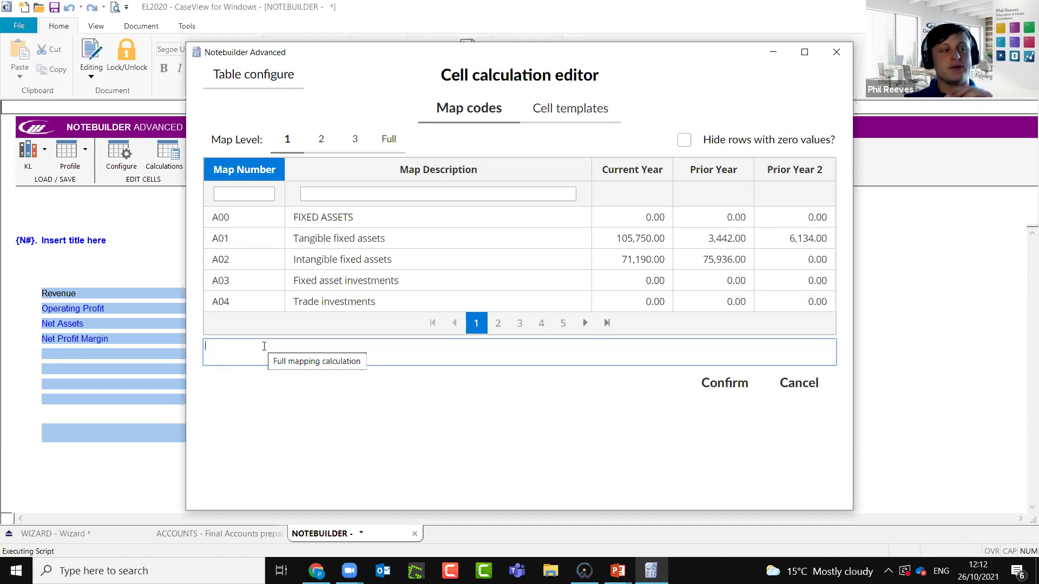
{"action": "type", "text": "\"%\""}
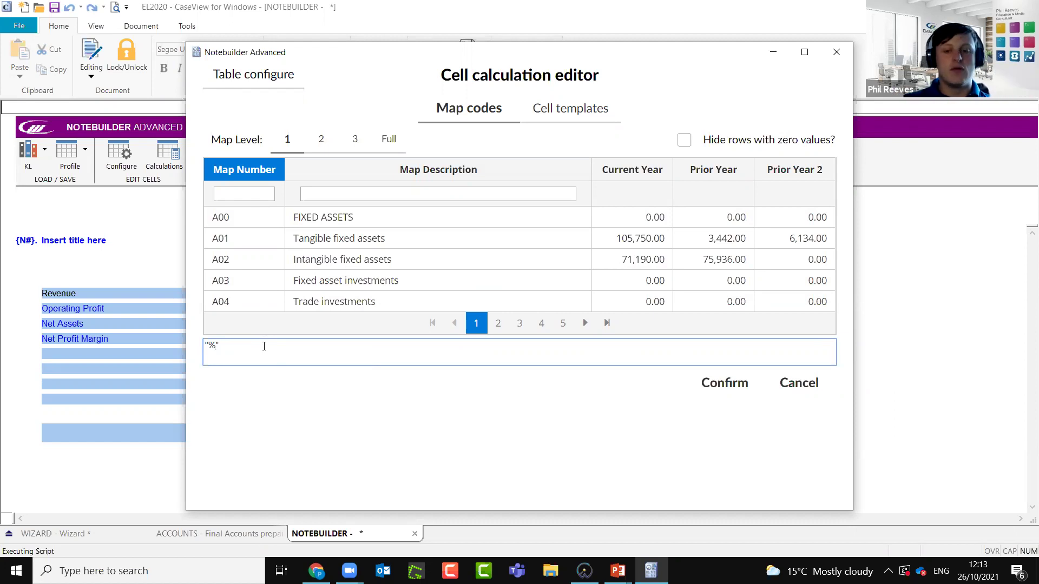
{"action": "key", "text": "BackSpace"}
{"action": "key", "text": "BackSpace"}
{"action": "key", "text": "BackSpace"}
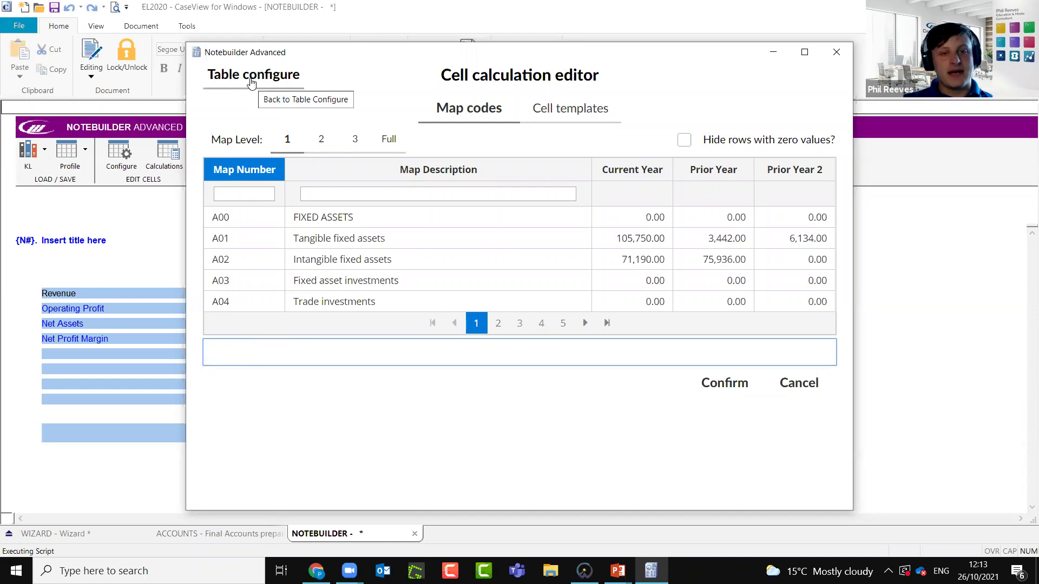
Examine the column and row references of the 2021, 2020 and Difference Revenue cells in the table layout
{"action": "left_click", "coordinate": [231, 75]}
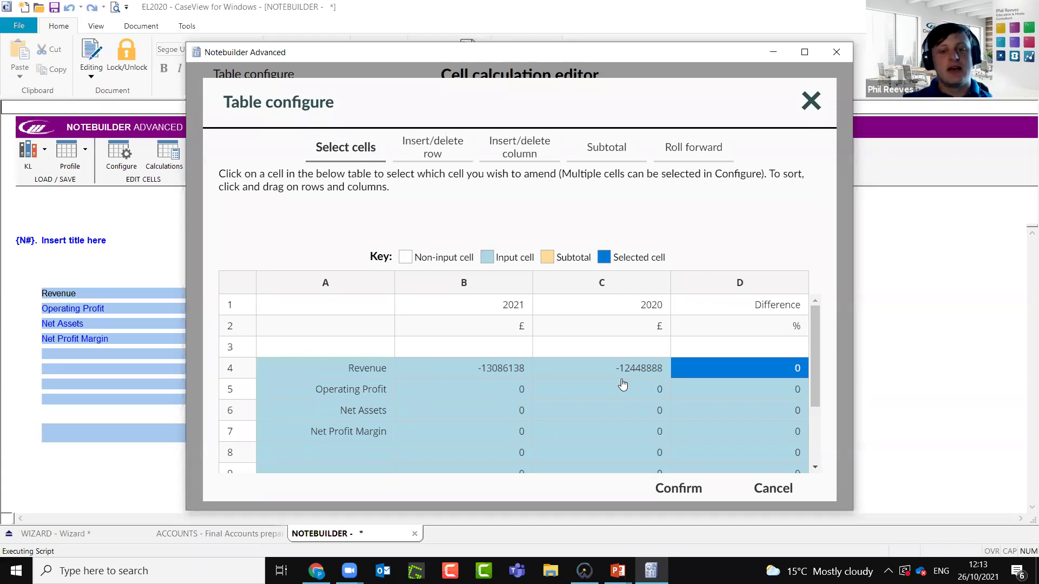
{"action": "left_click", "coordinate": [479, 372]}
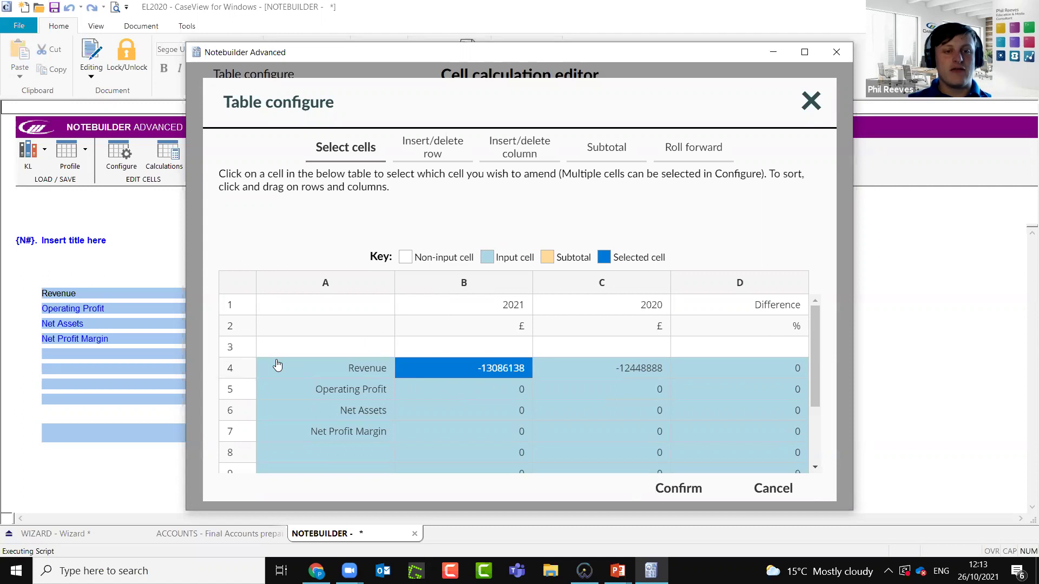
{"action": "left_click", "coordinate": [596, 367]}
{"action": "left_click", "coordinate": [476, 371]}
{"action": "left_click", "coordinate": [619, 372]}
{"action": "left_click", "coordinate": [438, 372]}
{"action": "left_click", "coordinate": [541, 372]}
{"action": "left_click", "coordinate": [478, 372]}
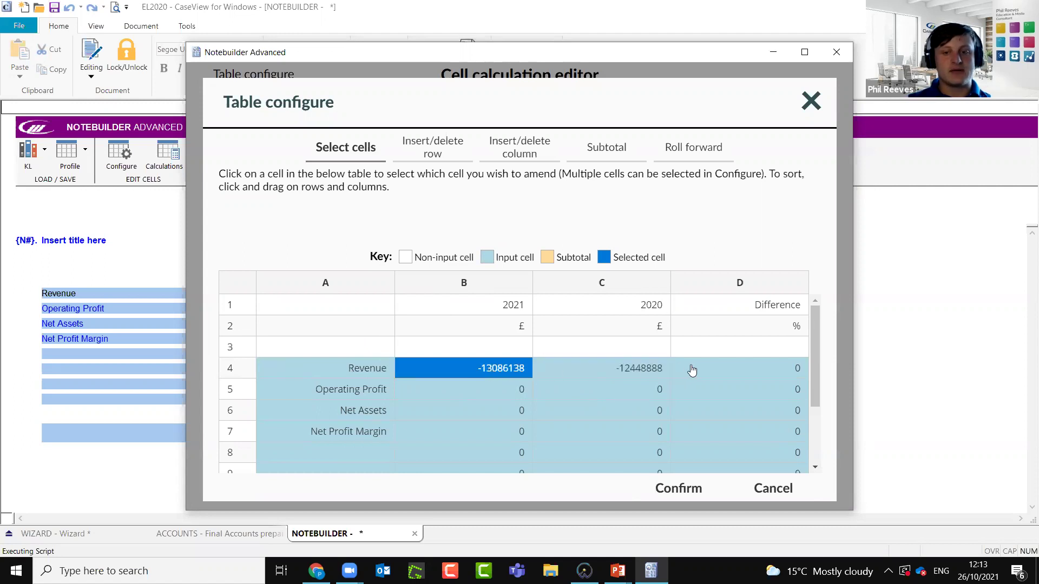
{"action": "left_click", "coordinate": [590, 365]}
{"action": "left_click", "coordinate": [484, 373]}
{"action": "left_click", "coordinate": [768, 377]}
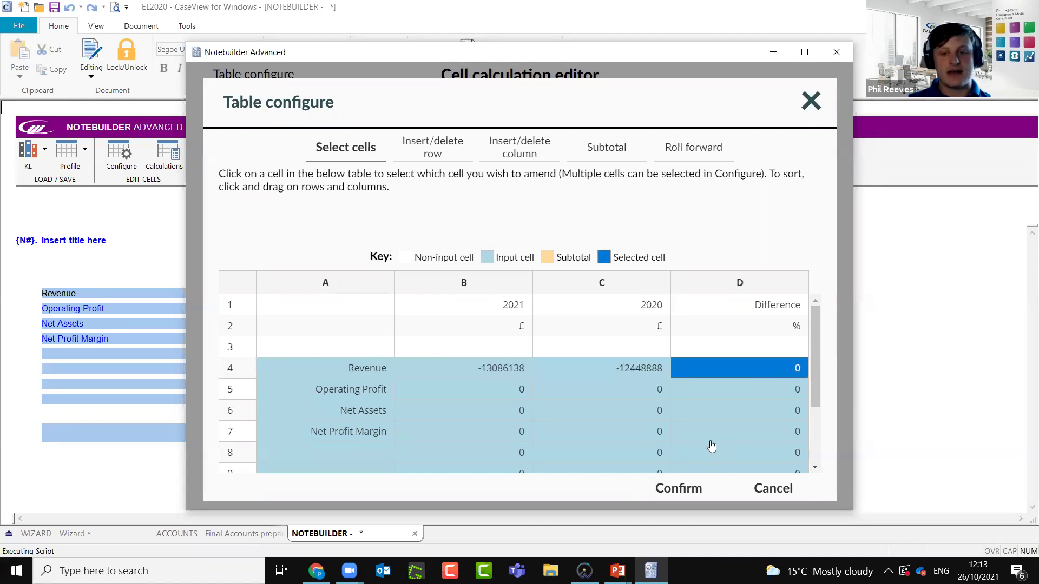
{"action": "left_click", "coordinate": [678, 496]}
Give the Revenue row's Difference cell the calculation ((B4-C4)/C4)*100
{"action": "left_click", "coordinate": [262, 355]}
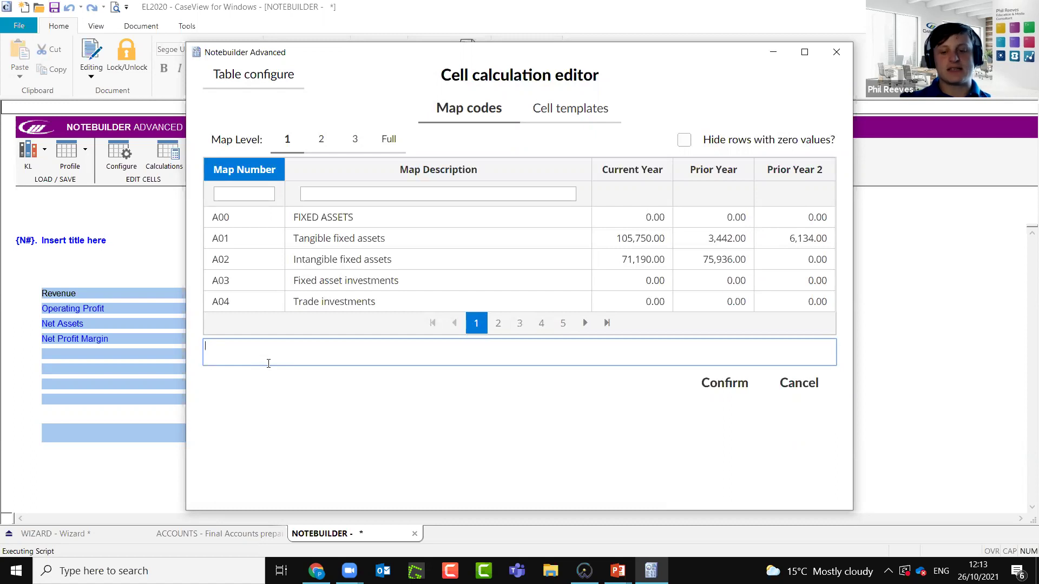
{"action": "type", "text": "(("}
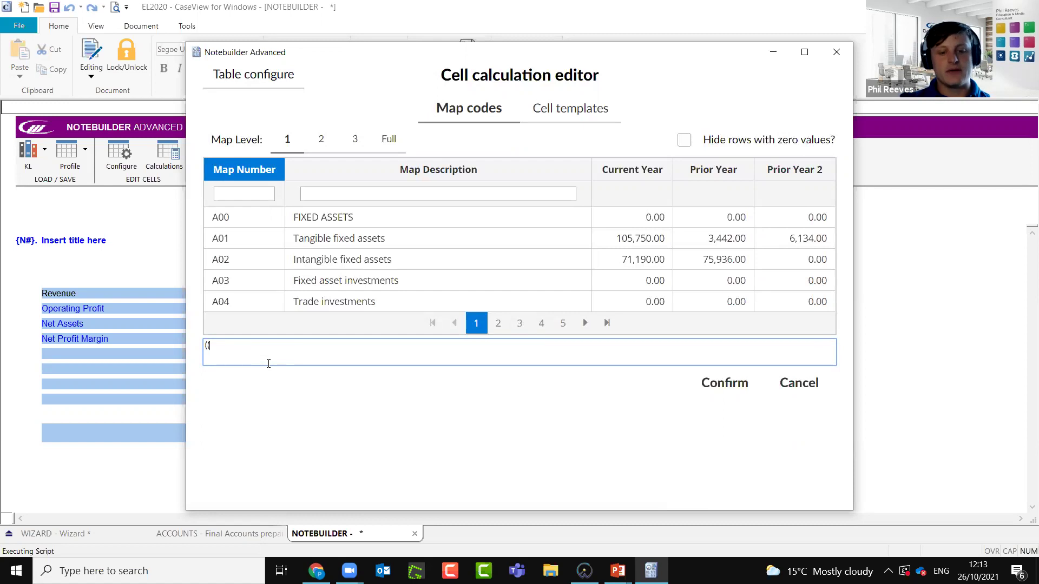
{"action": "type", "text": "CR"}
{"action": "key", "text": "BackSpace"}
{"action": "key", "text": "BackSpace"}
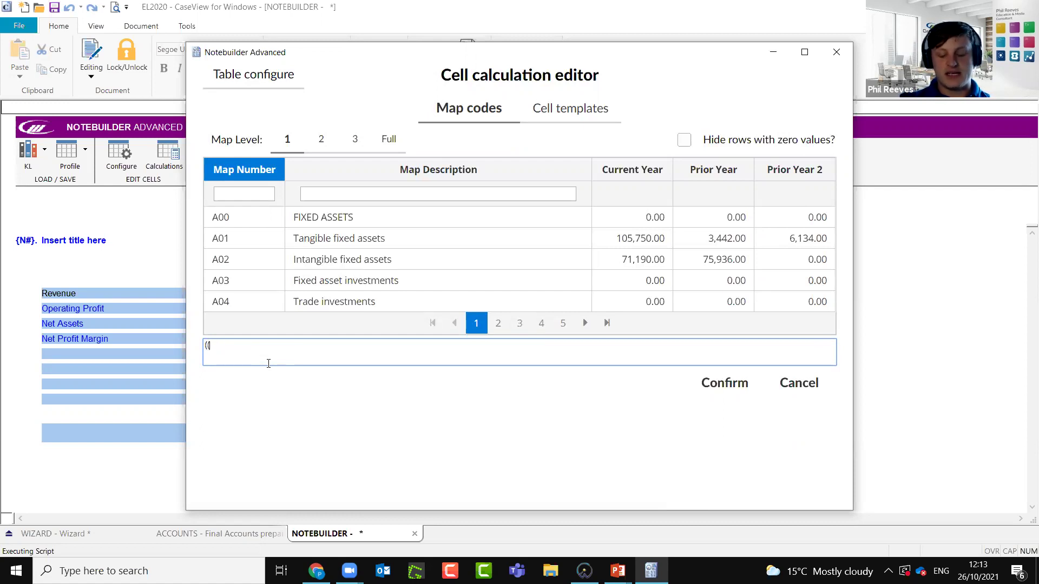
{"action": "type", "text": "B4"}
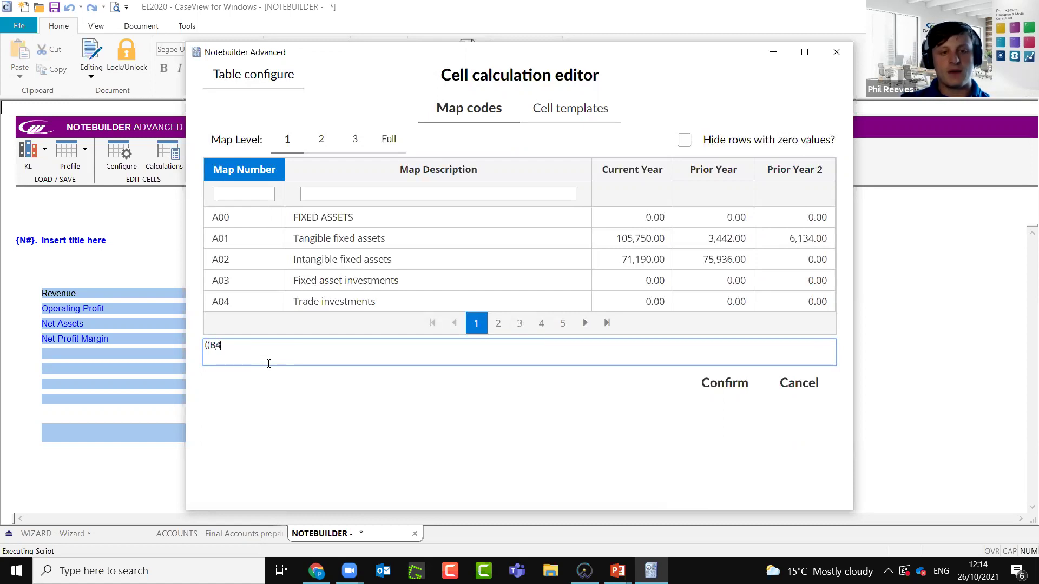
{"action": "type", "text": "-C4"}
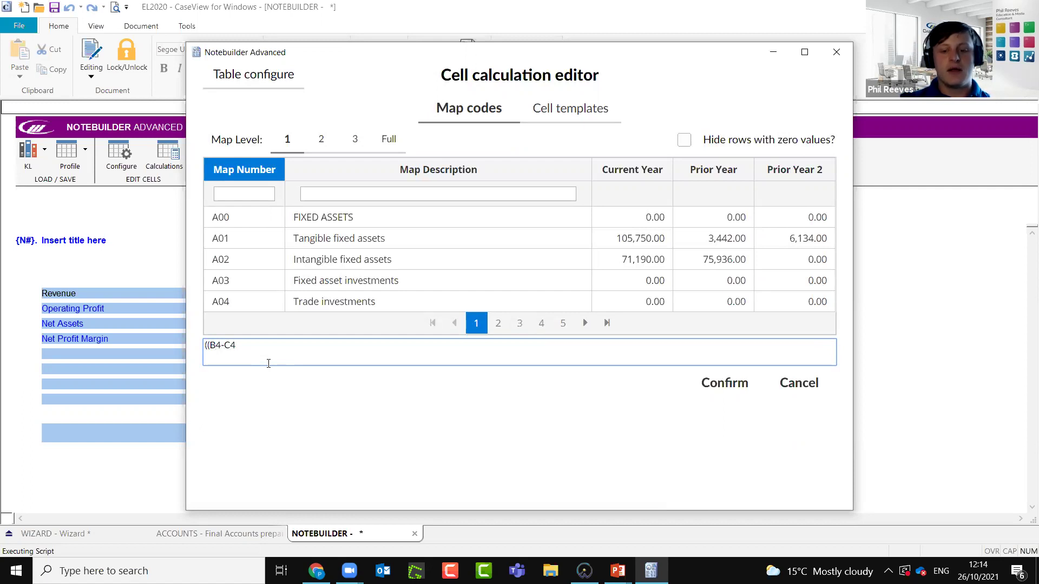
{"action": "type", "text": ")"}
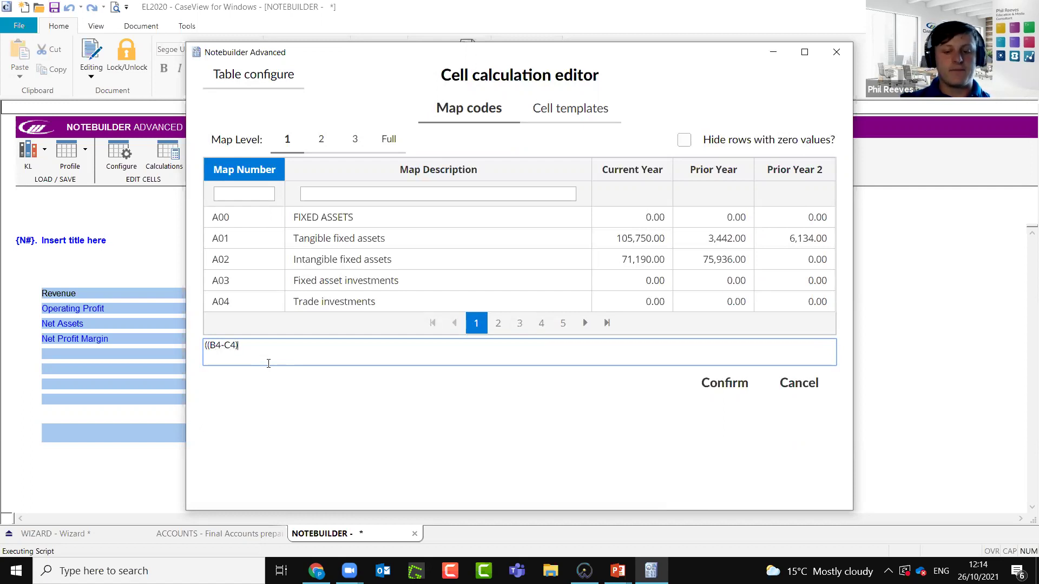
{"action": "type", "text": "/C"}
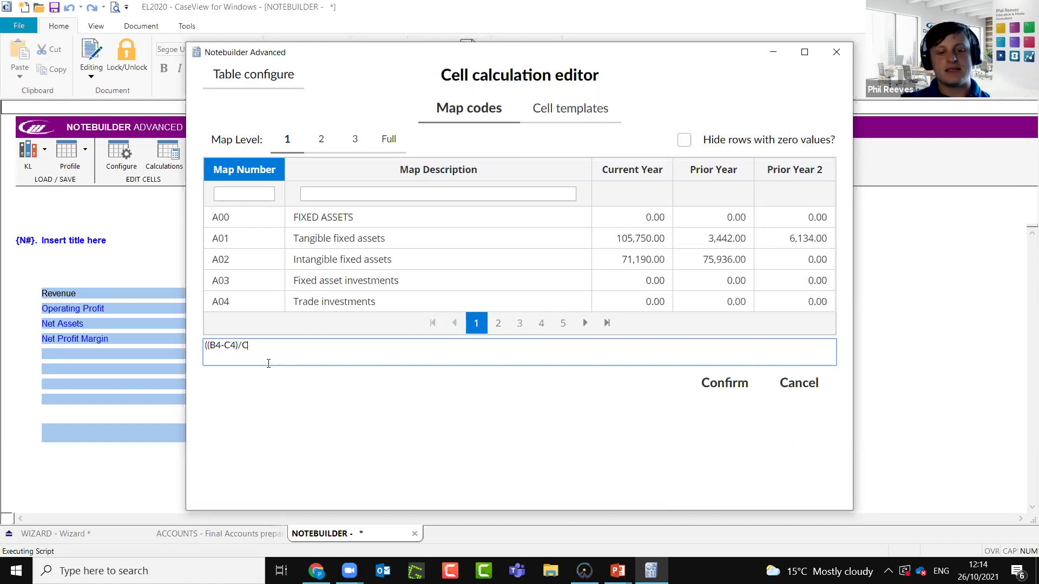
{"action": "type", "text": "4"}
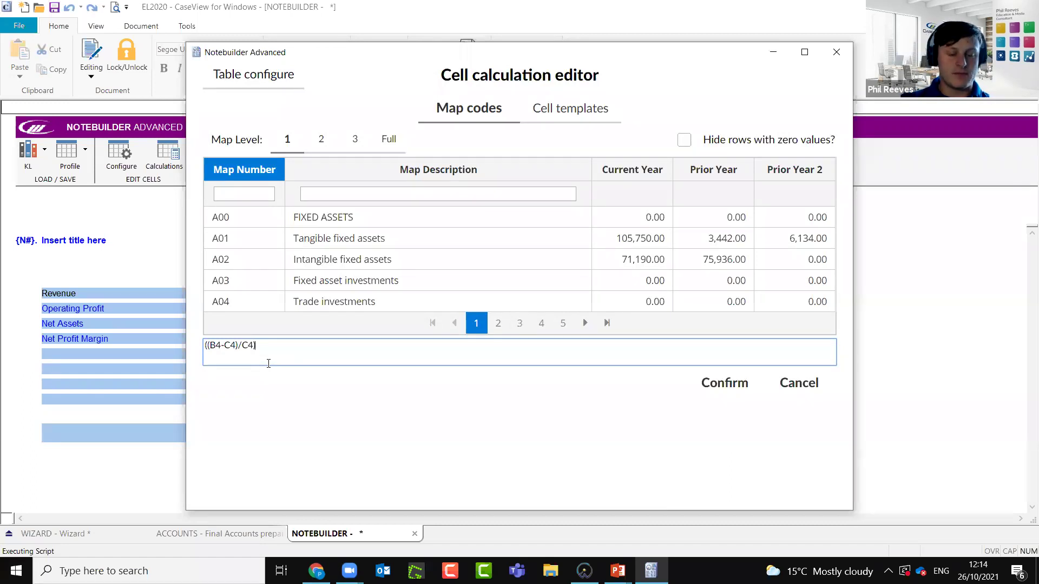
{"action": "type", "text": ")*100"}
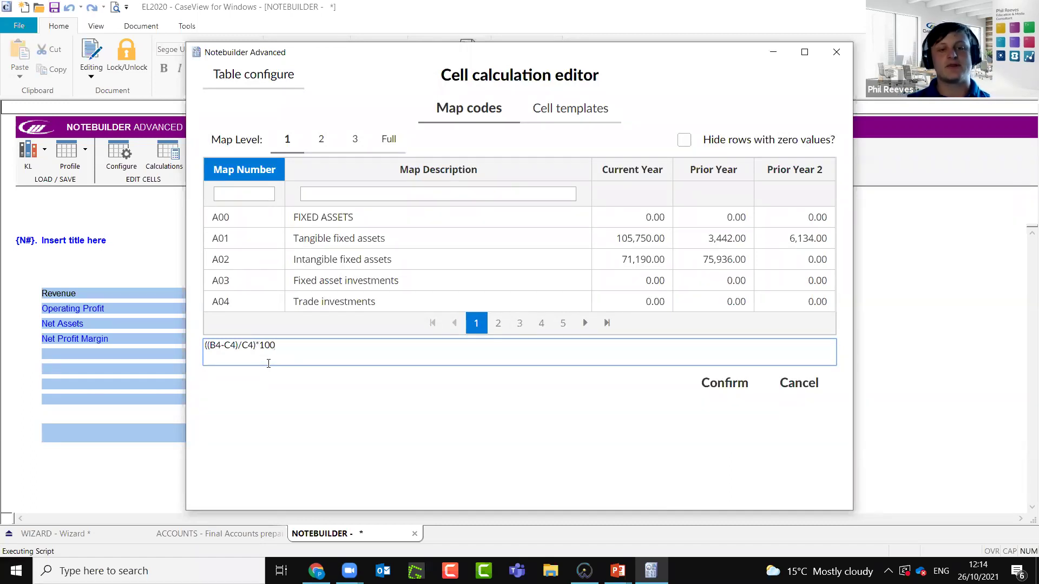
{"action": "left_click", "coordinate": [728, 383]}
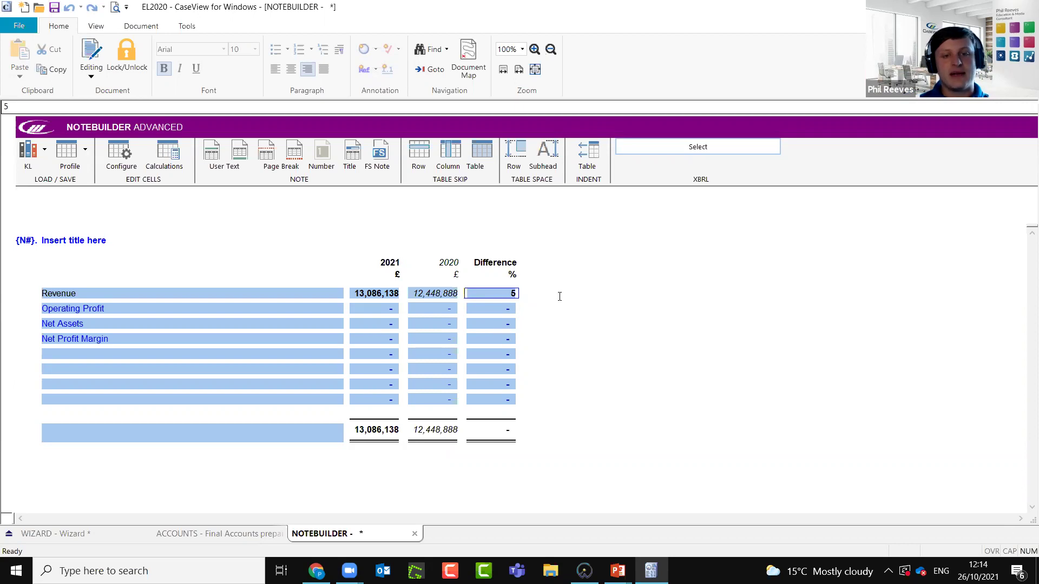
Configure the Revenue row's Difference cell with format group None and 2 decimal points
{"action": "left_click", "coordinate": [114, 154]}
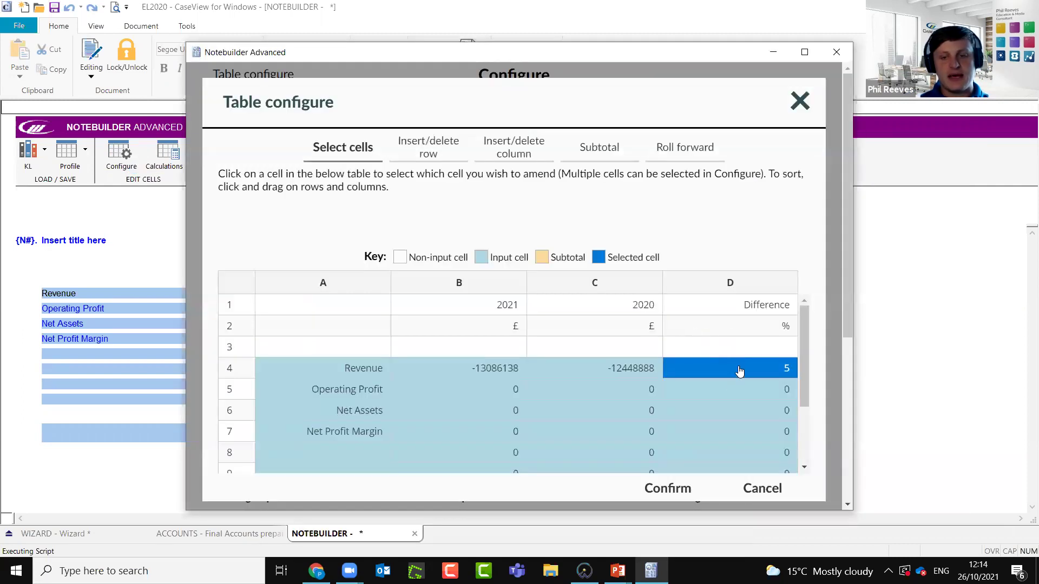
{"action": "left_click", "coordinate": [666, 488]}
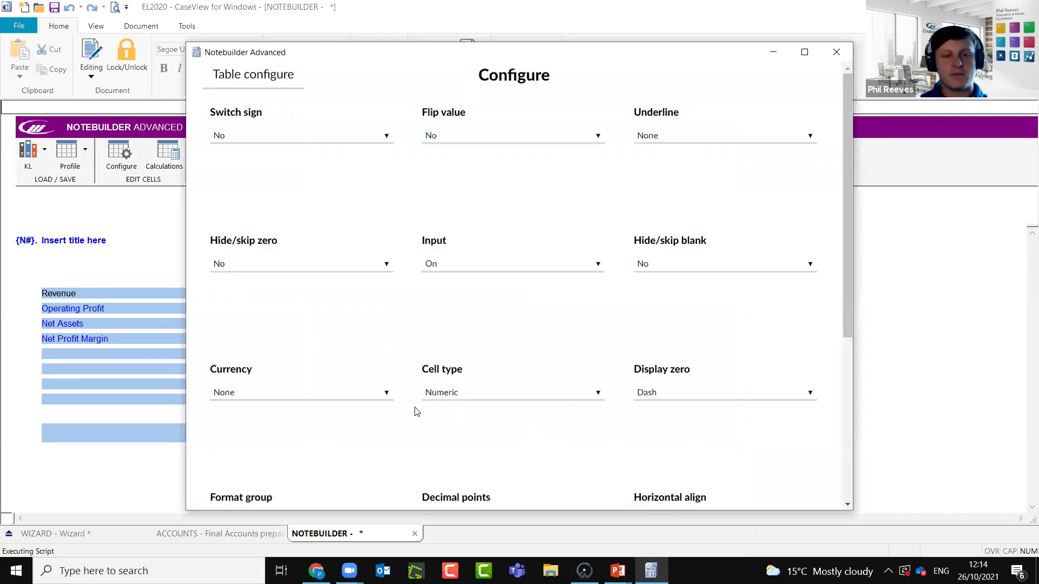
{"action": "scroll", "coordinate": [422, 419], "scroll_direction": "down", "scroll_amount": 1}
{"action": "scroll", "coordinate": [421, 419], "scroll_direction": "down", "scroll_amount": 4}
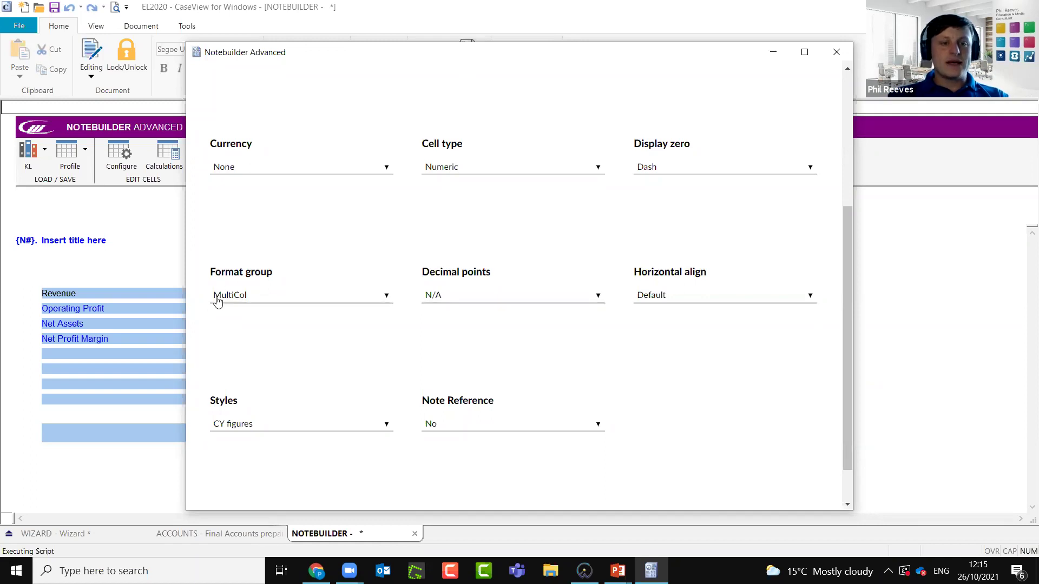
{"action": "left_click", "coordinate": [236, 300]}
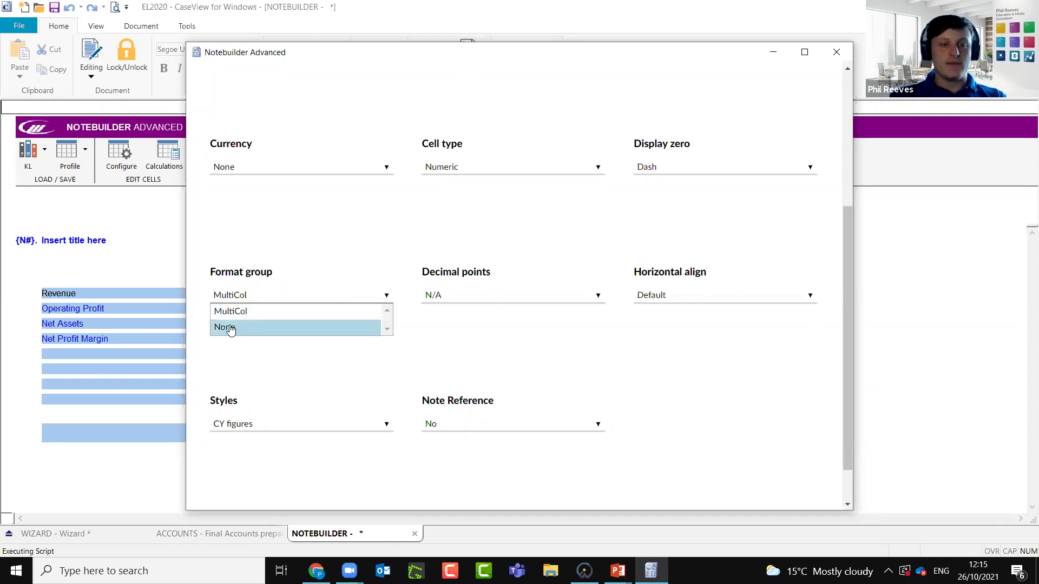
{"action": "left_click", "coordinate": [230, 328]}
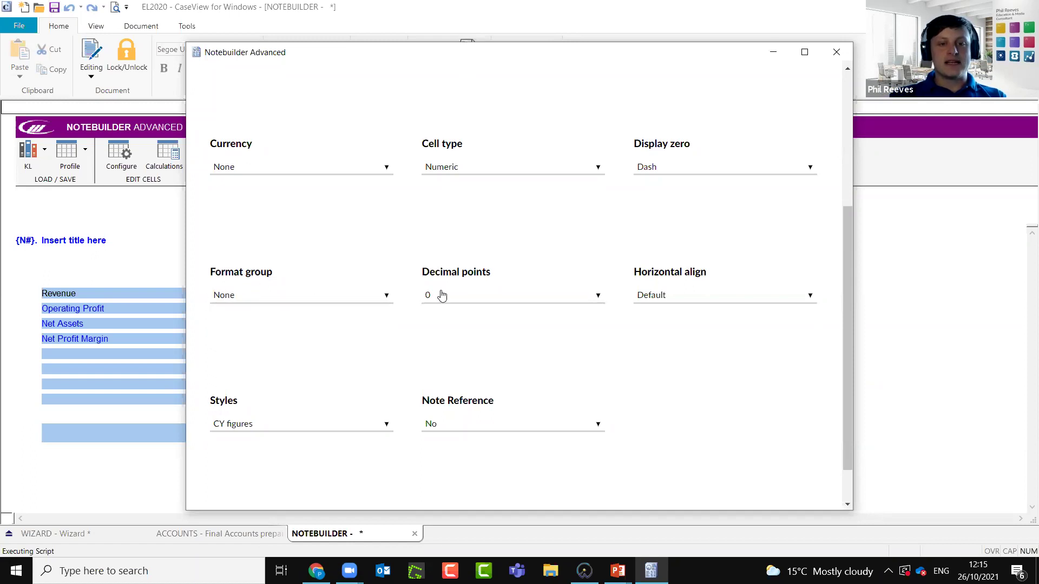
{"action": "left_click", "coordinate": [448, 298]}
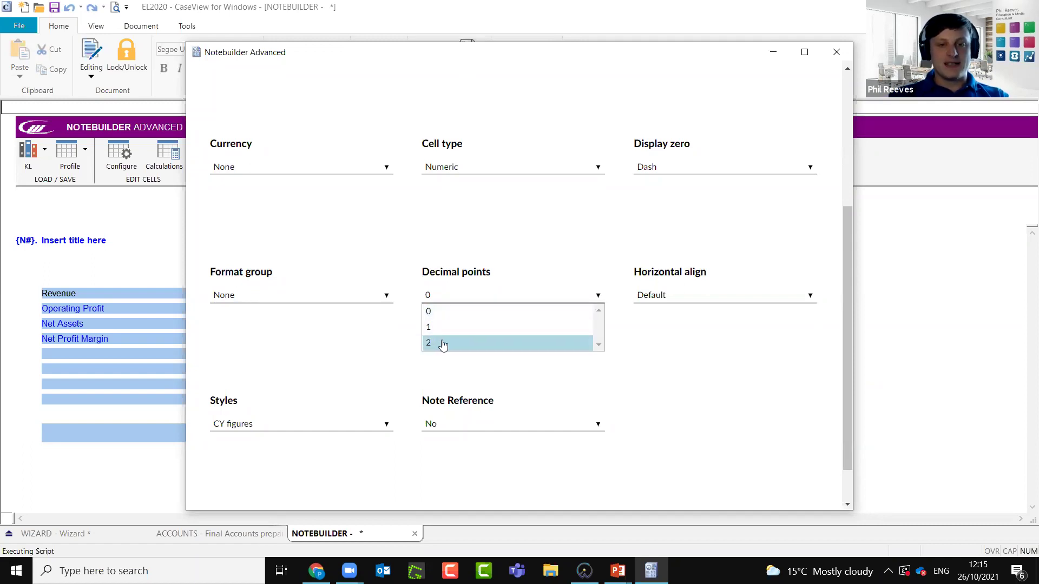
{"action": "left_click", "coordinate": [442, 345]}
{"action": "scroll", "coordinate": [519, 355], "scroll_direction": "down", "scroll_amount": 1}
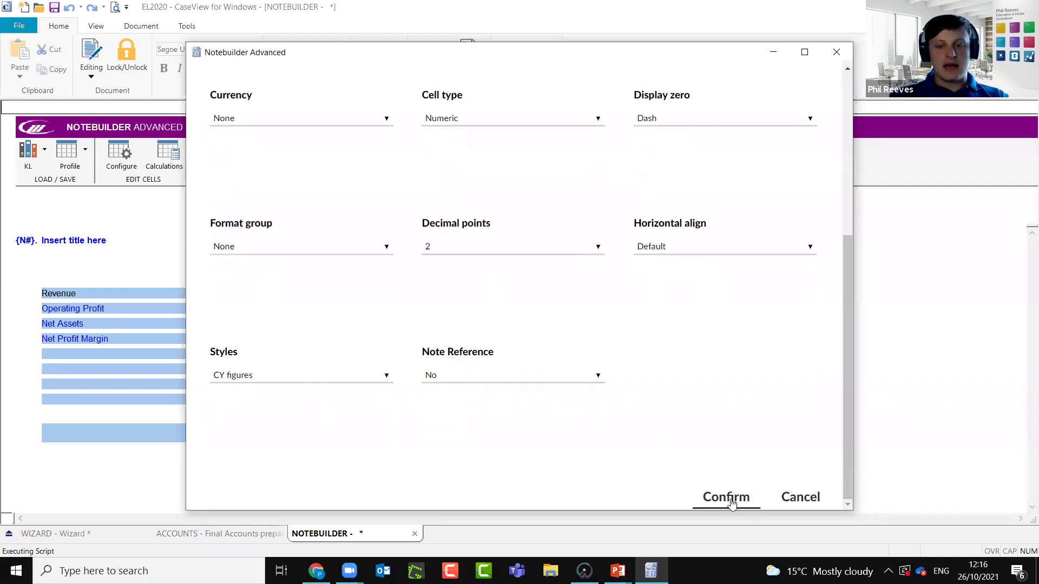
{"action": "left_click", "coordinate": [731, 503]}
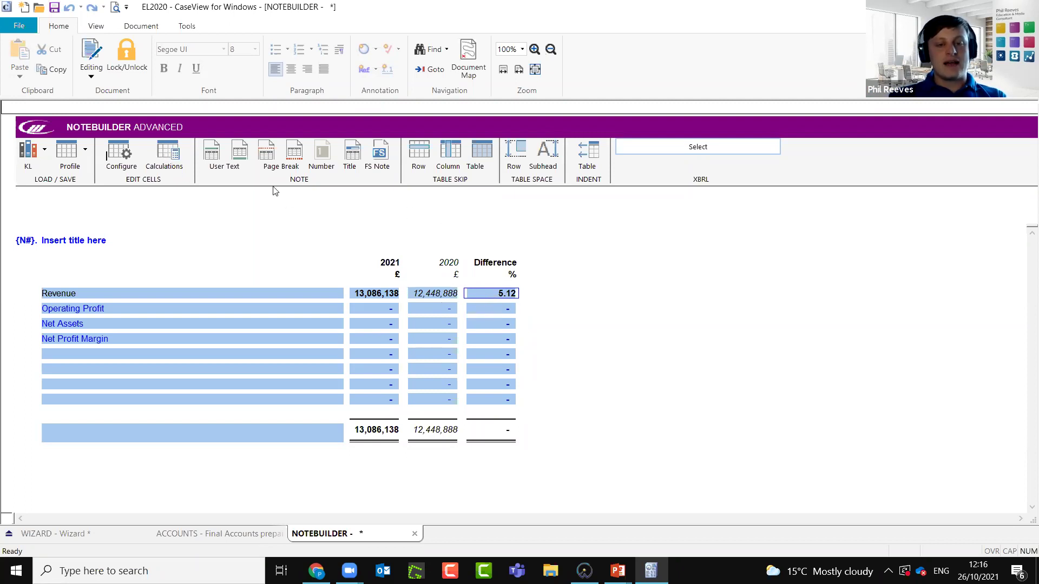
{"action": "left_click", "coordinate": [380, 297]}
{"action": "left_click", "coordinate": [449, 297]}
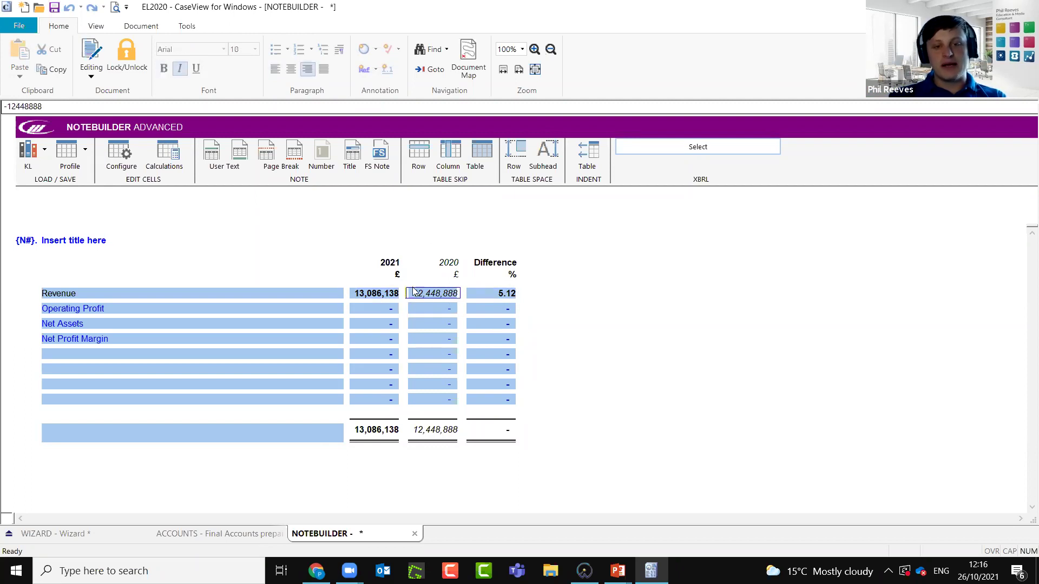
{"action": "left_click", "coordinate": [479, 293]}
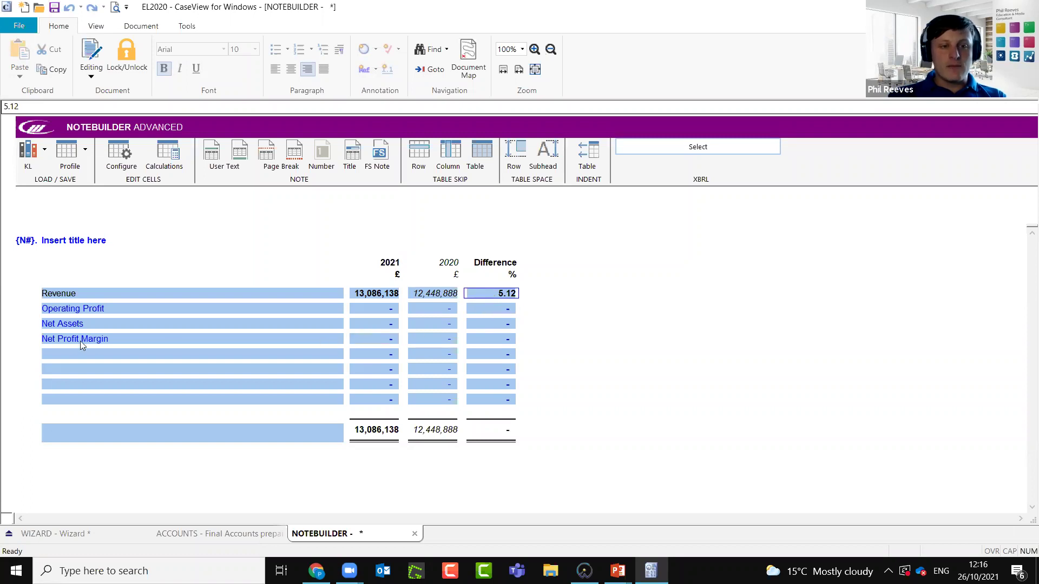
{"action": "left_click", "coordinate": [390, 338]}
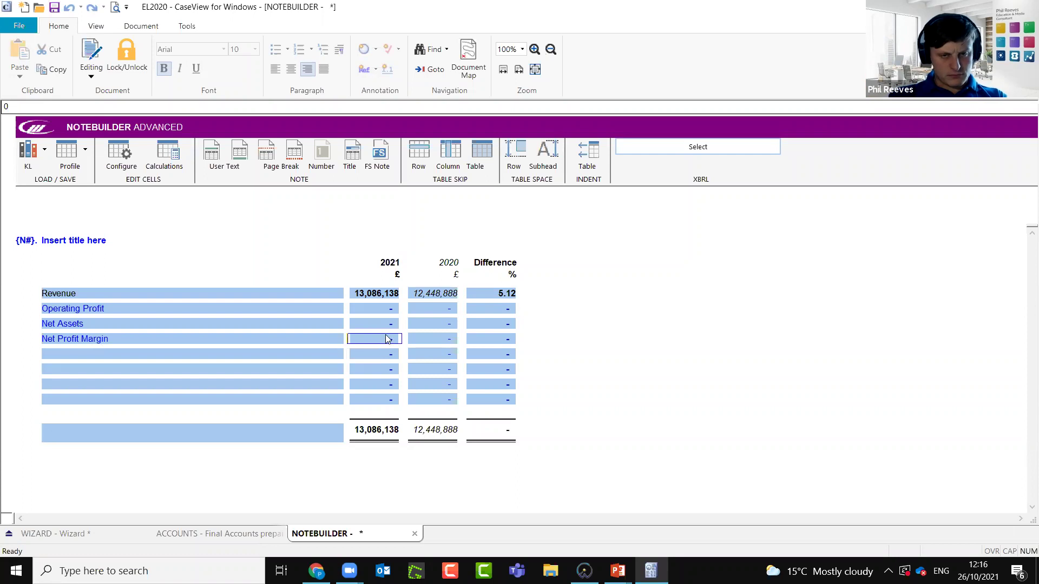
{"action": "left_click", "coordinate": [378, 310]}
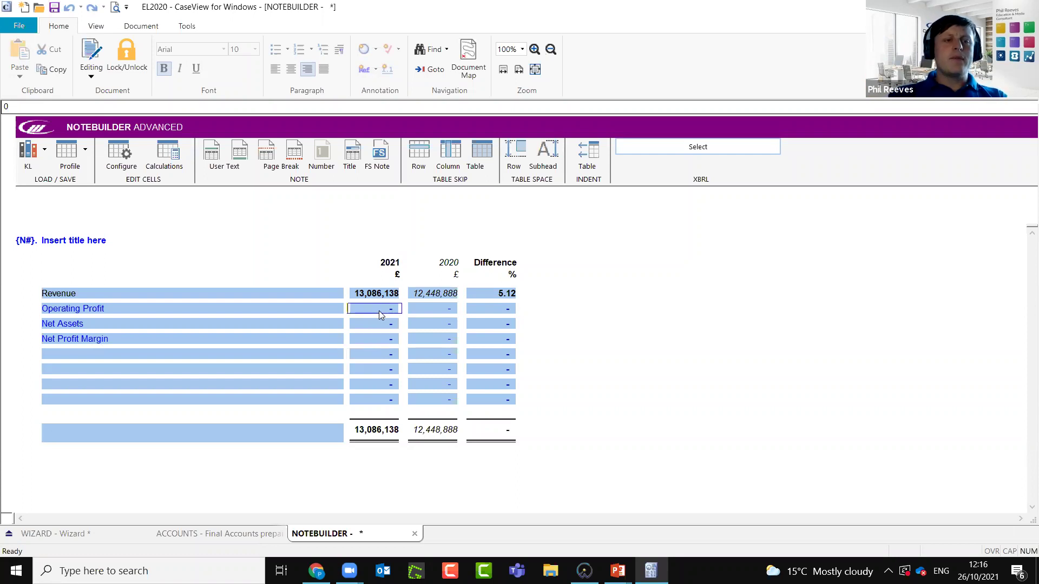
{"action": "left_click", "coordinate": [381, 341]}
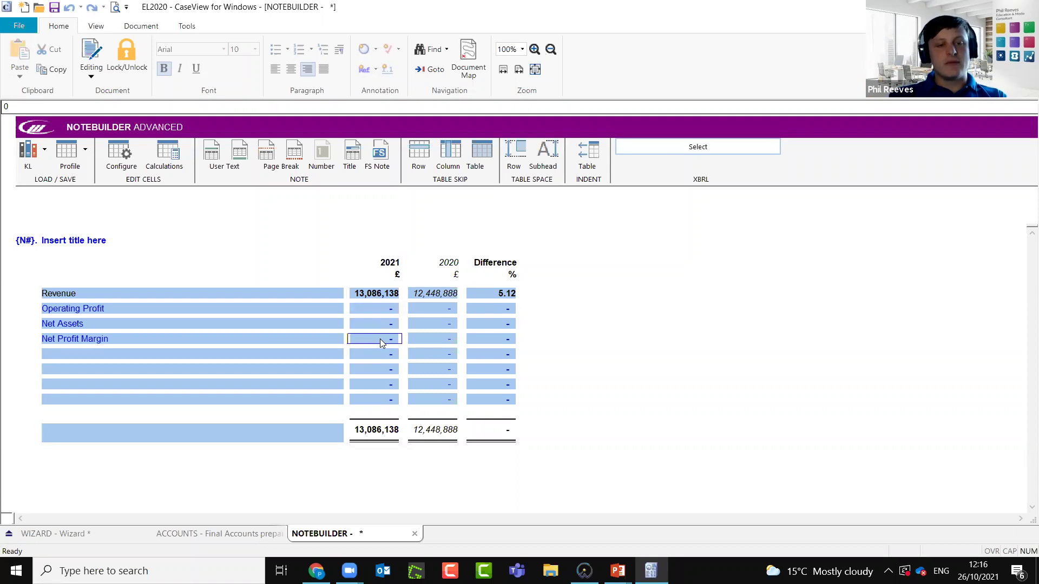
{"action": "left_click", "coordinate": [379, 310]}
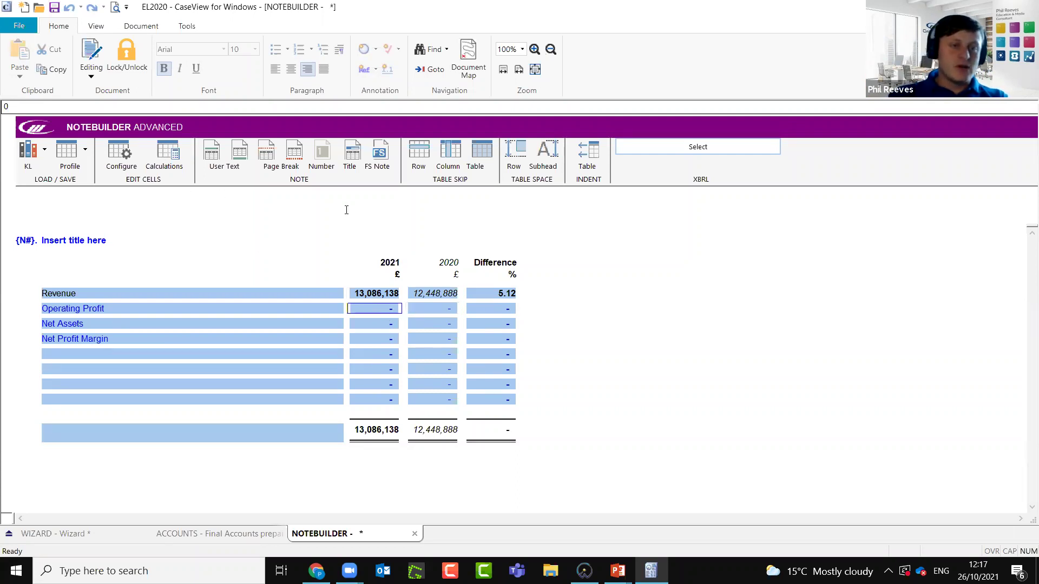
{"action": "left_click", "coordinate": [130, 307]}
In the ACCOUNTS document's Statement of Comprehensive Income, look up the technical information of the current-year Operating profit cell
{"action": "left_click", "coordinate": [387, 311]}
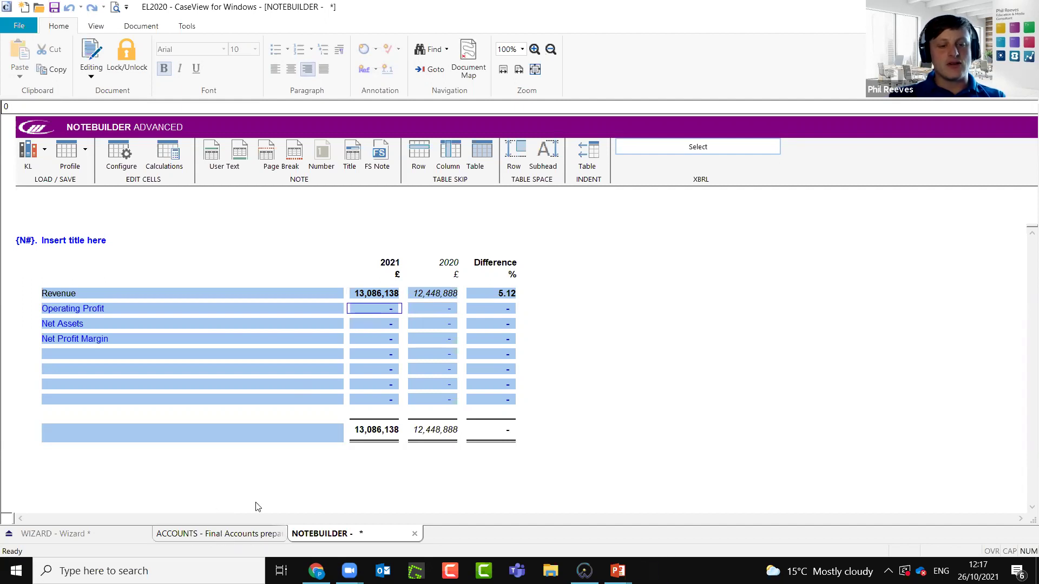
{"action": "left_click", "coordinate": [232, 534]}
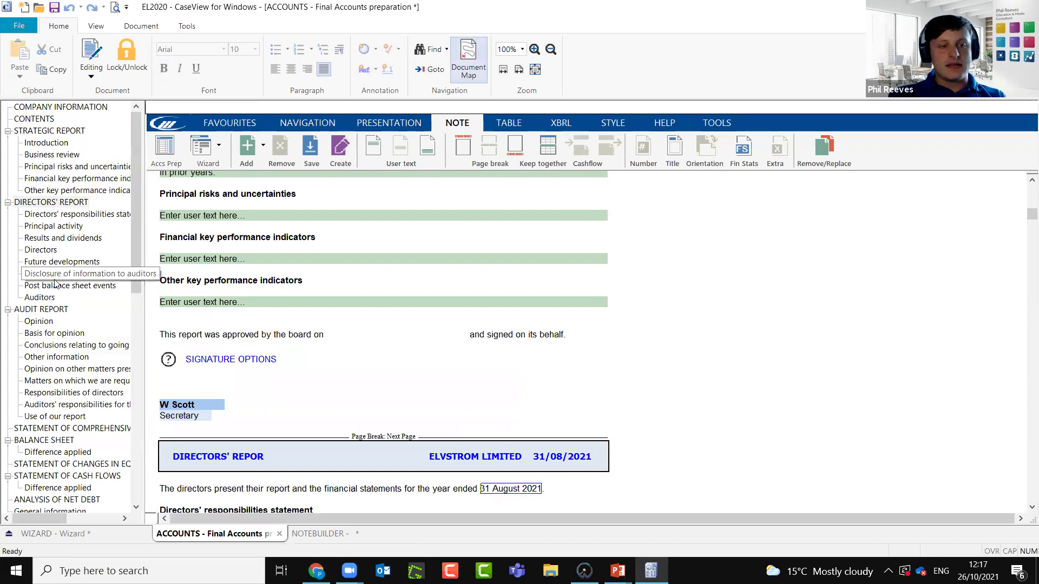
{"action": "left_click", "coordinate": [73, 428]}
{"action": "scroll", "coordinate": [507, 437], "scroll_direction": "down", "scroll_amount": 8}
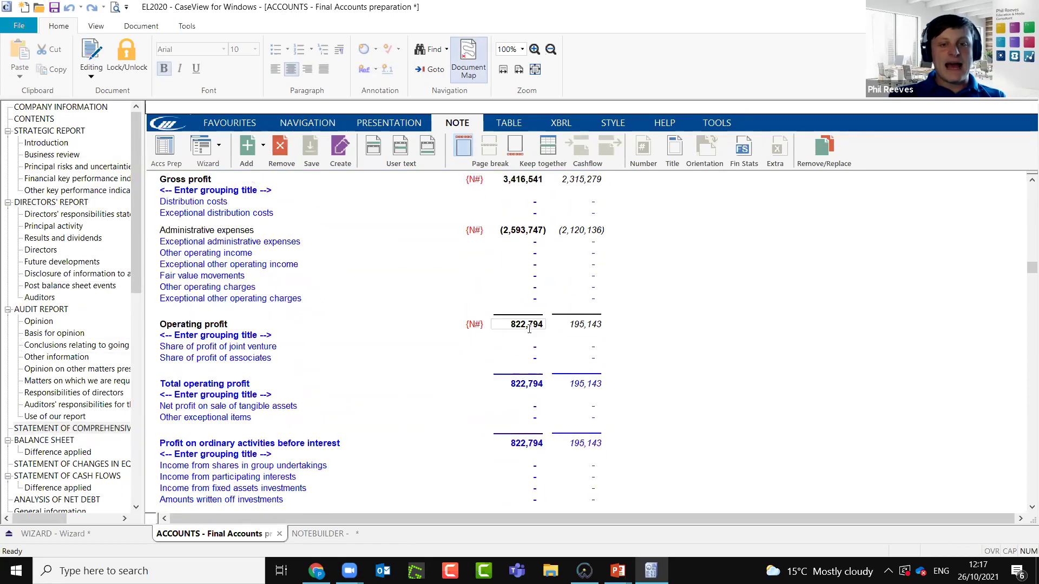
{"action": "left_click", "coordinate": [530, 327]}
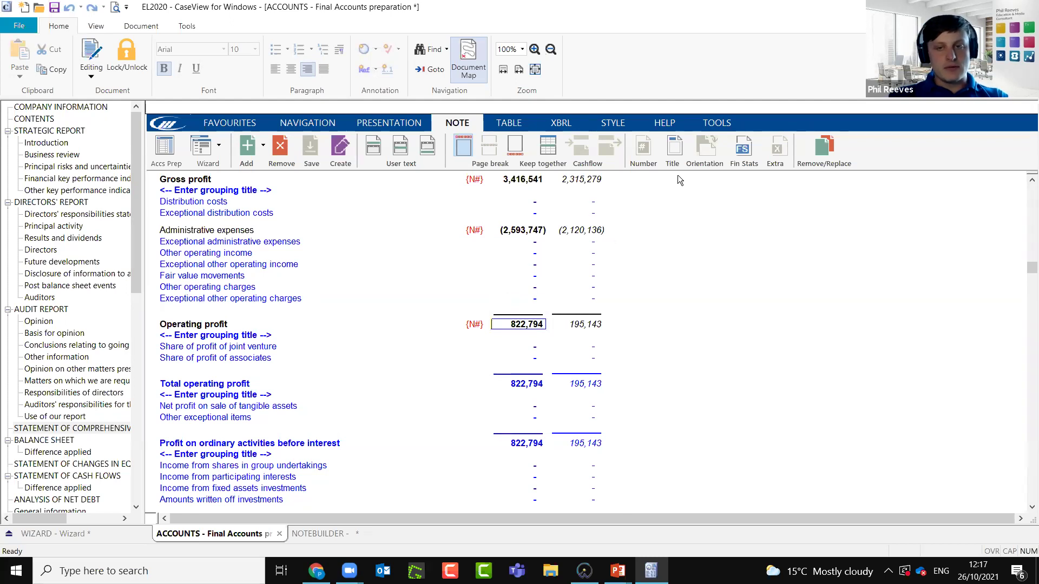
{"action": "left_click", "coordinate": [720, 123]}
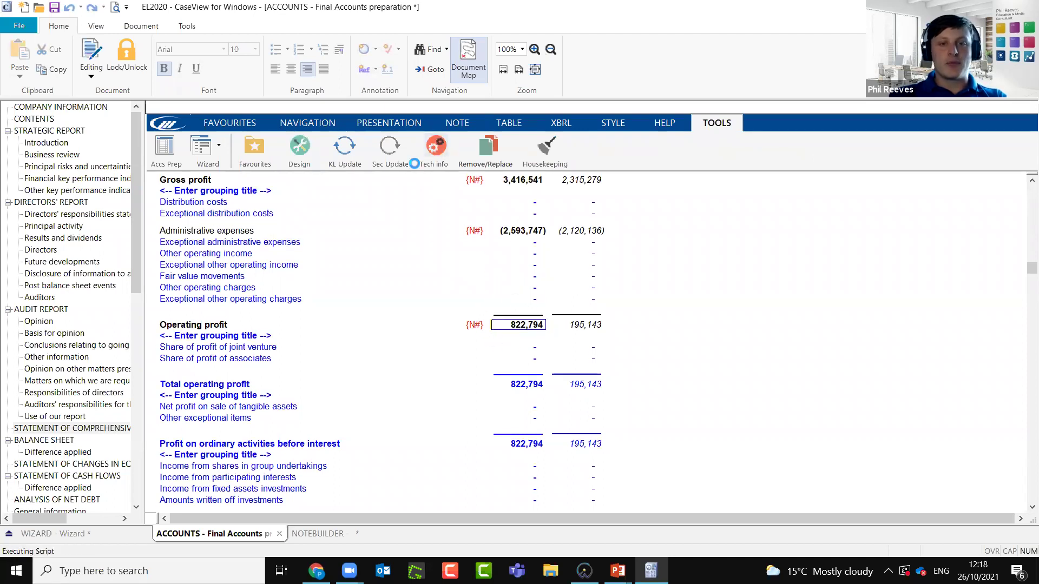
{"action": "left_click", "coordinate": [433, 146]}
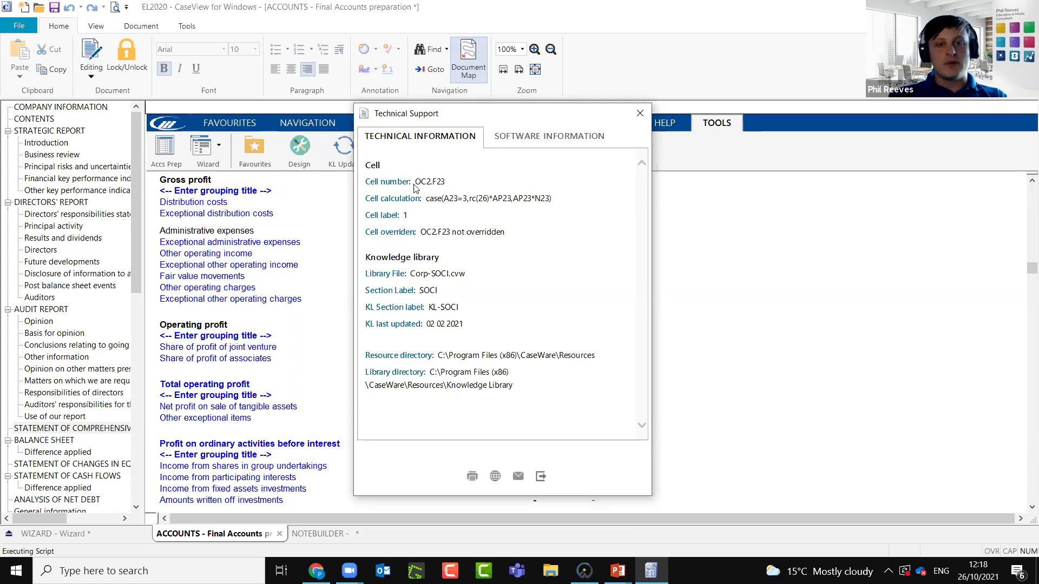
{"action": "left_click", "coordinate": [639, 114]}
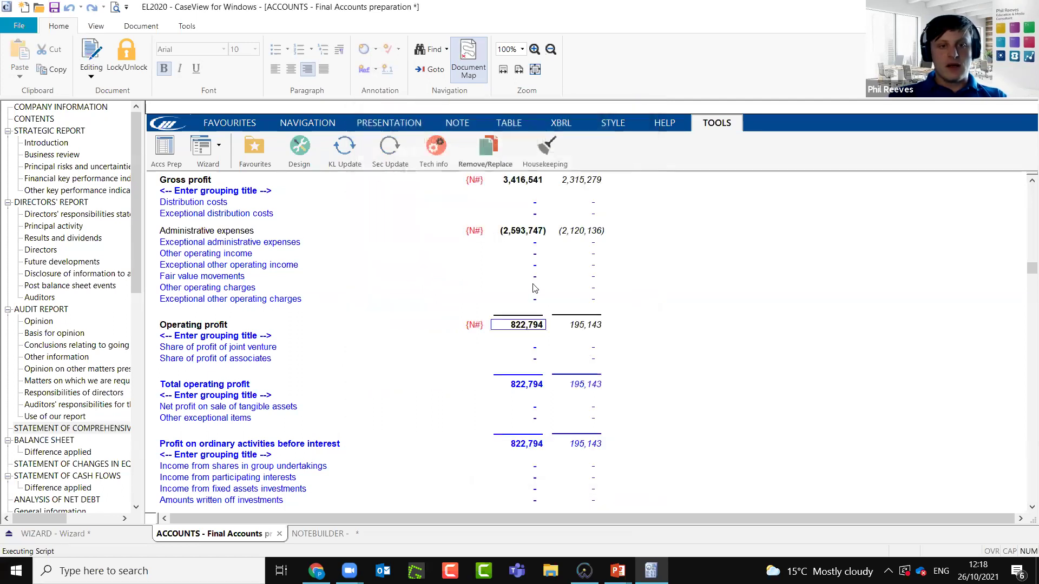
Look up the cell number of the prior-year Operating profit figure in its technical information
{"action": "left_click", "coordinate": [590, 325]}
{"action": "left_click", "coordinate": [436, 147]}
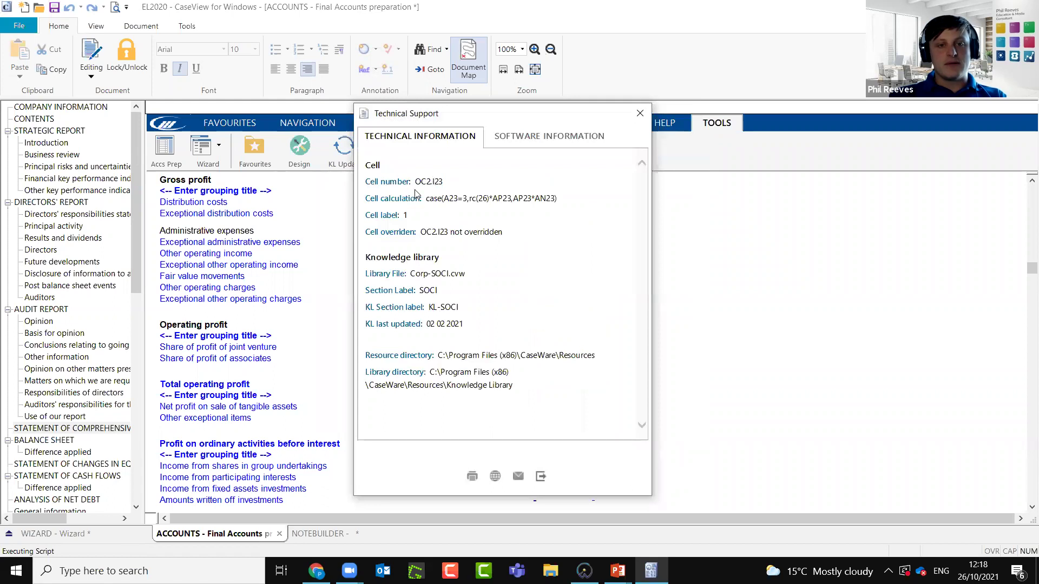
{"action": "left_click", "coordinate": [640, 114]}
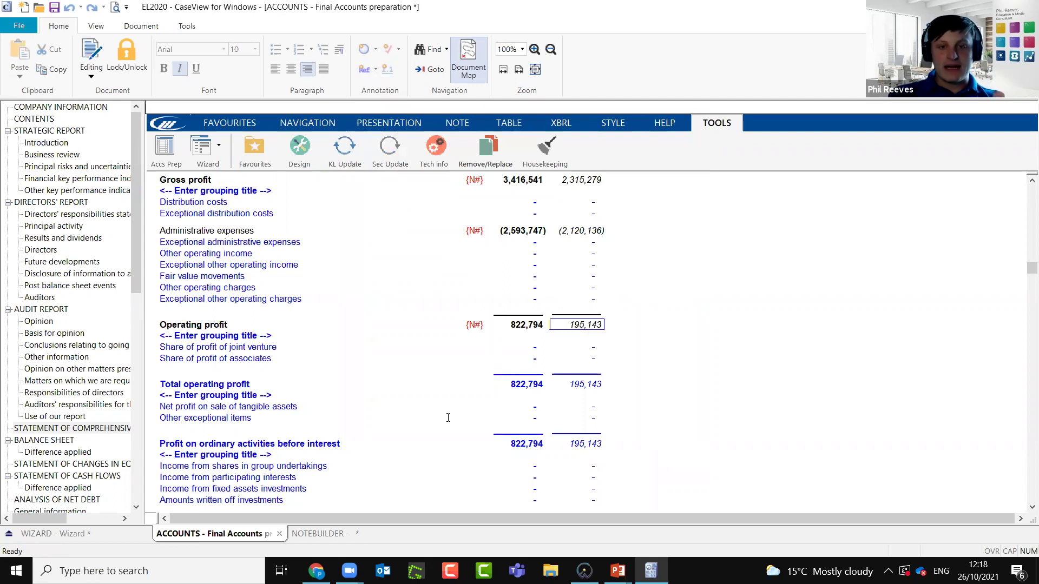
Examine the current-year Turnover, Cost of sales and Administrative expenses figures that lead to Operating profit
{"action": "scroll", "coordinate": [448, 418], "scroll_direction": "up", "scroll_amount": 3}
{"action": "left_click", "coordinate": [515, 229]}
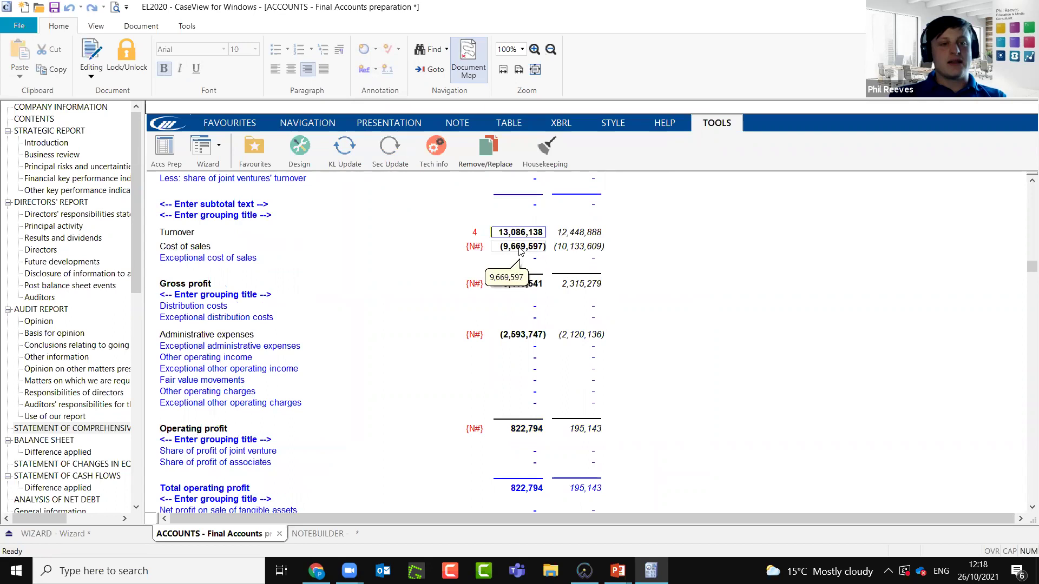
{"action": "left_click", "coordinate": [519, 248]}
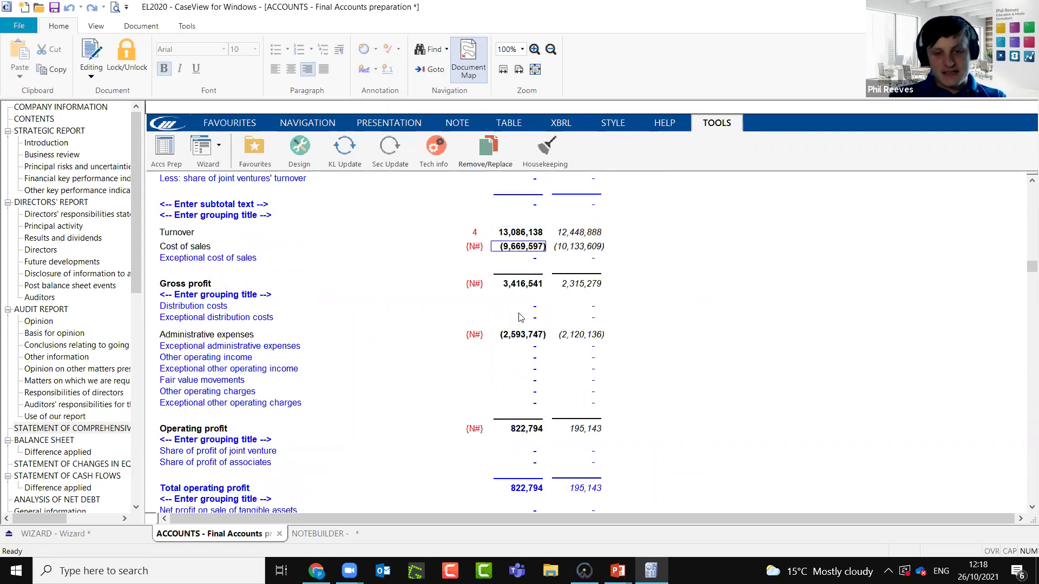
{"action": "left_click", "coordinate": [519, 335]}
{"action": "scroll", "coordinate": [525, 406], "scroll_direction": "down", "scroll_amount": 2}
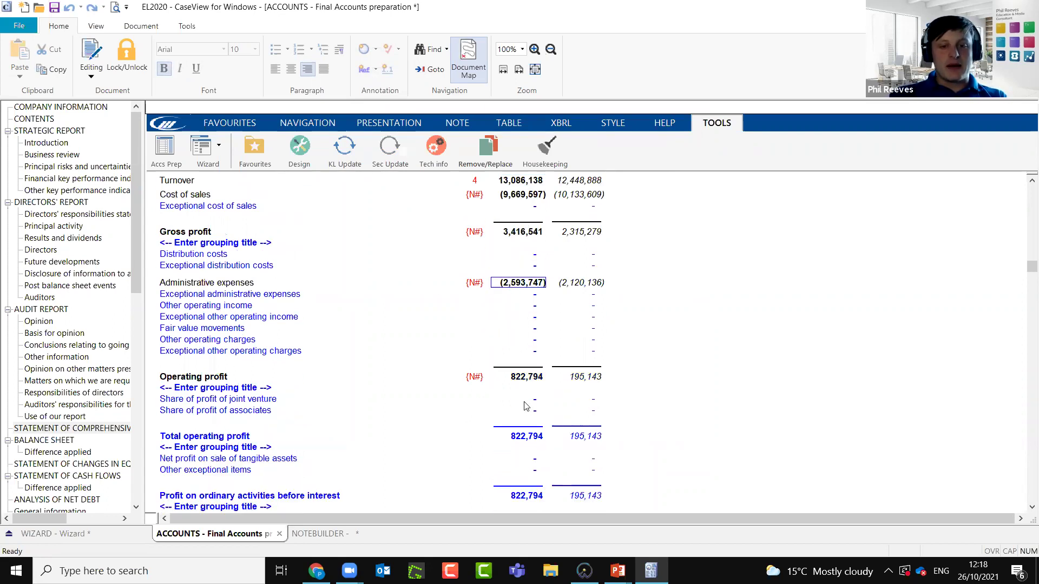
{"action": "scroll", "coordinate": [525, 406], "scroll_direction": "down", "scroll_amount": 1}
{"action": "left_click", "coordinate": [523, 352]}
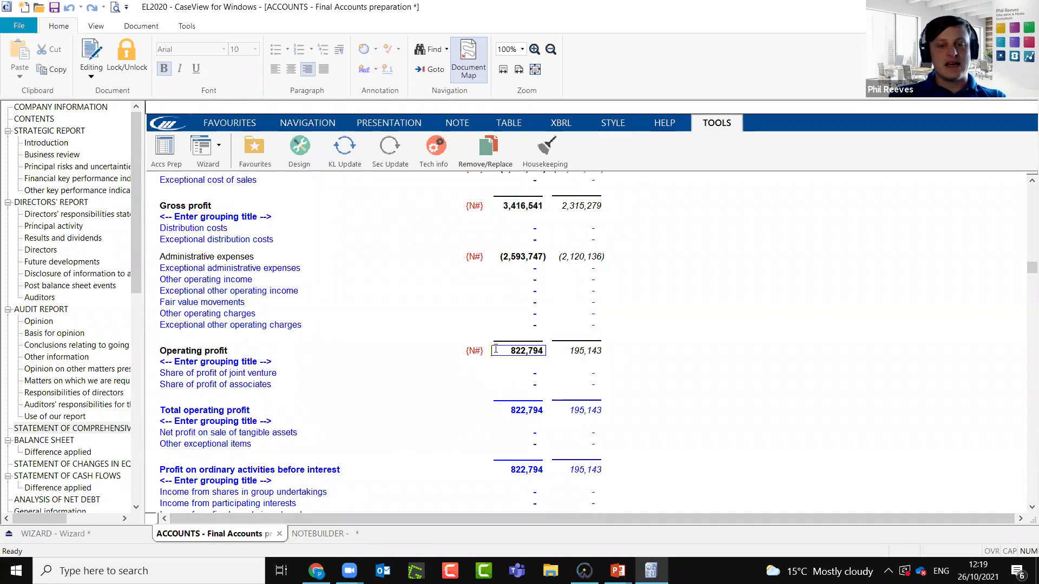
Back in the NOTEBUILDER document, give the 2021 Operating Profit cell the calculation OC2.F23
{"action": "left_click", "coordinate": [350, 534]}
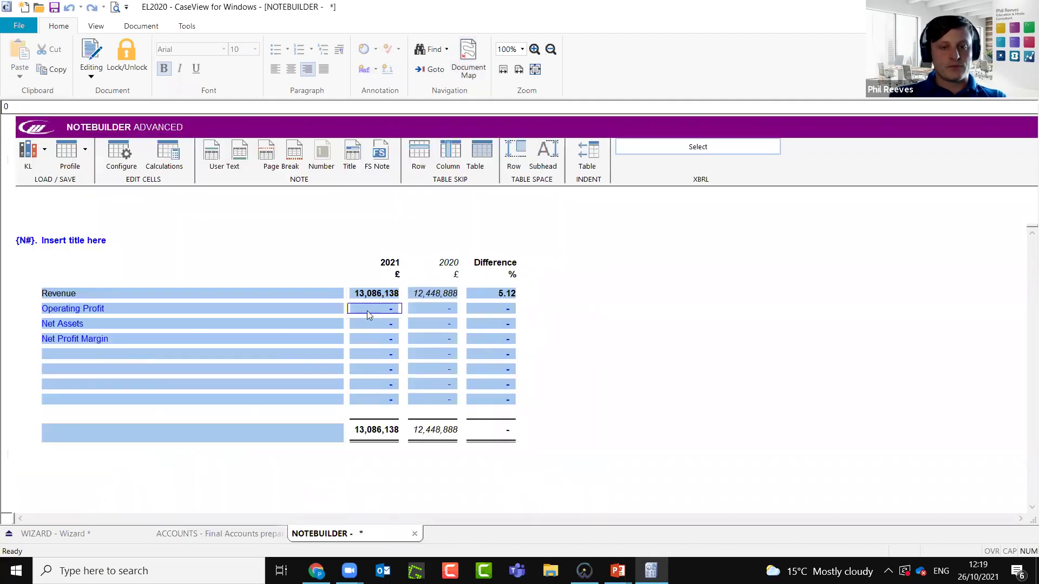
{"action": "left_click", "coordinate": [176, 156]}
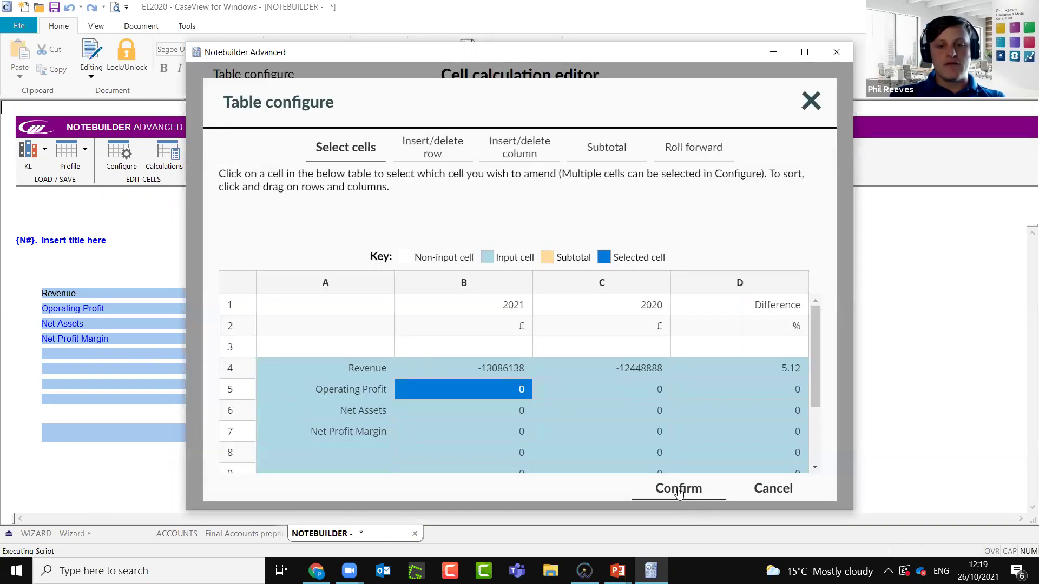
{"action": "left_click", "coordinate": [678, 488]}
{"action": "left_click", "coordinate": [314, 351]}
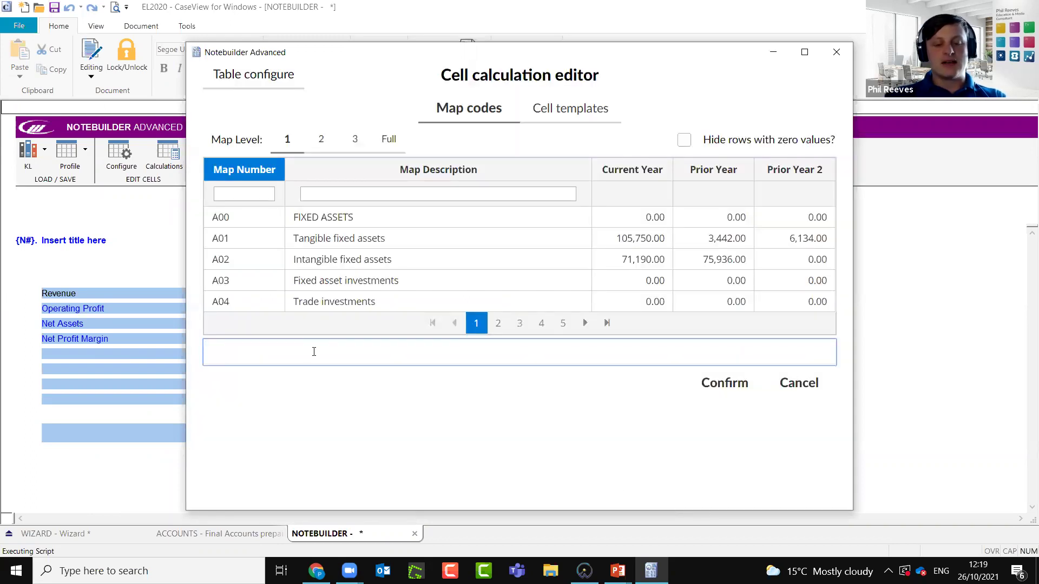
{"action": "type", "text": "OC2"}
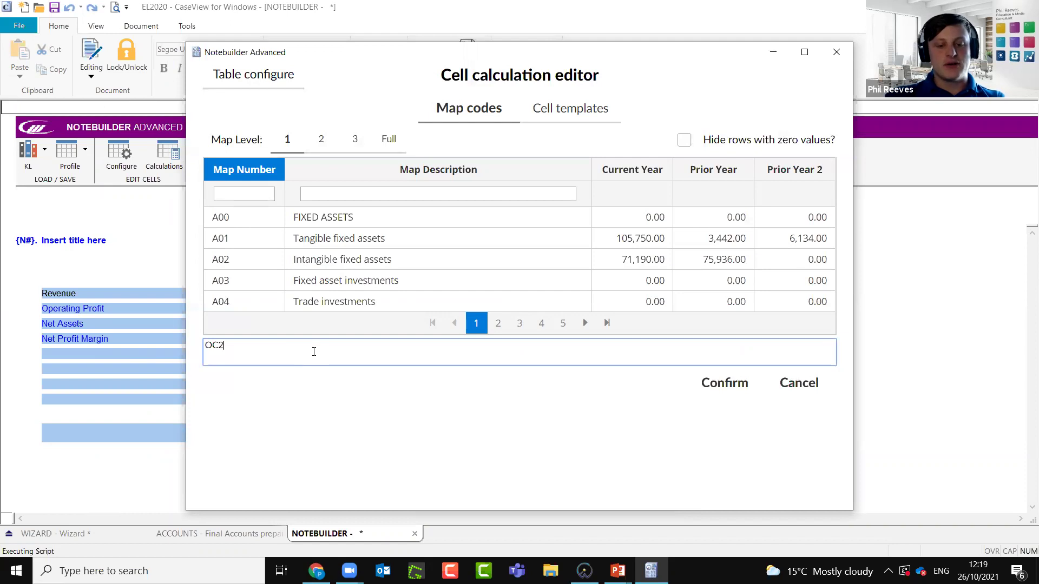
{"action": "type", "text": ".F24"}
{"action": "key", "text": "BackSpace"}
{"action": "type", "text": "3"}
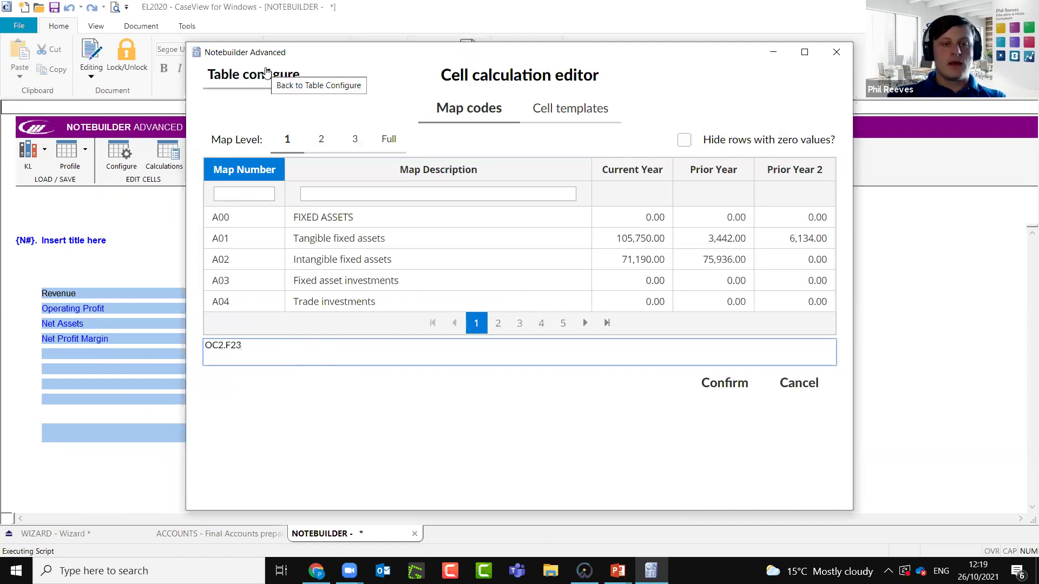
Give the 2020 Operating Profit cell the calculation OC2.I23
{"action": "left_click", "coordinate": [265, 73]}
{"action": "left_click", "coordinate": [634, 395]}
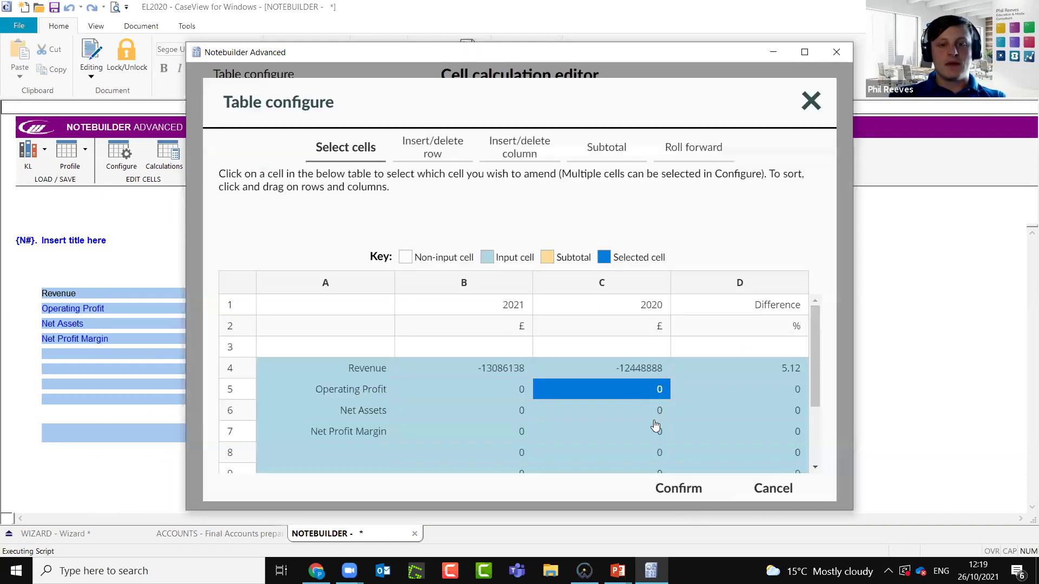
{"action": "left_click", "coordinate": [691, 493]}
{"action": "left_click", "coordinate": [283, 352]}
{"action": "type", "text": "OC2,"}
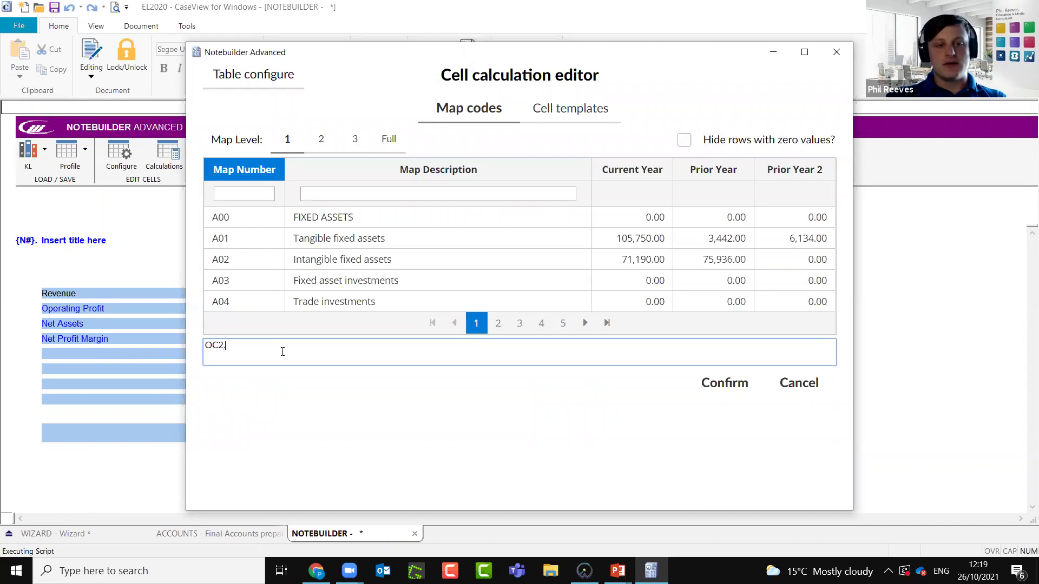
{"action": "type", "text": "I23"}
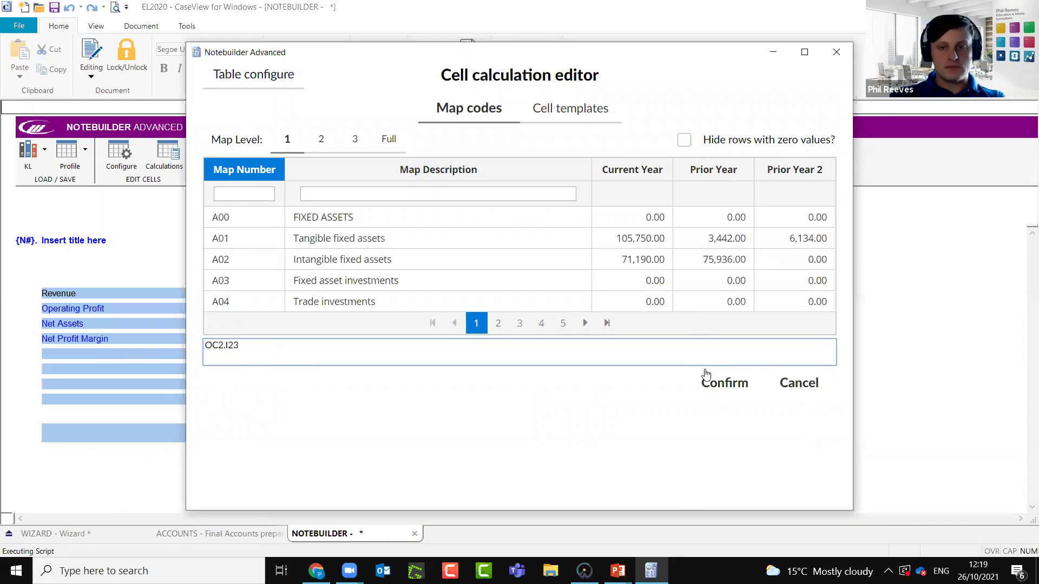
{"action": "left_click", "coordinate": [734, 395]}
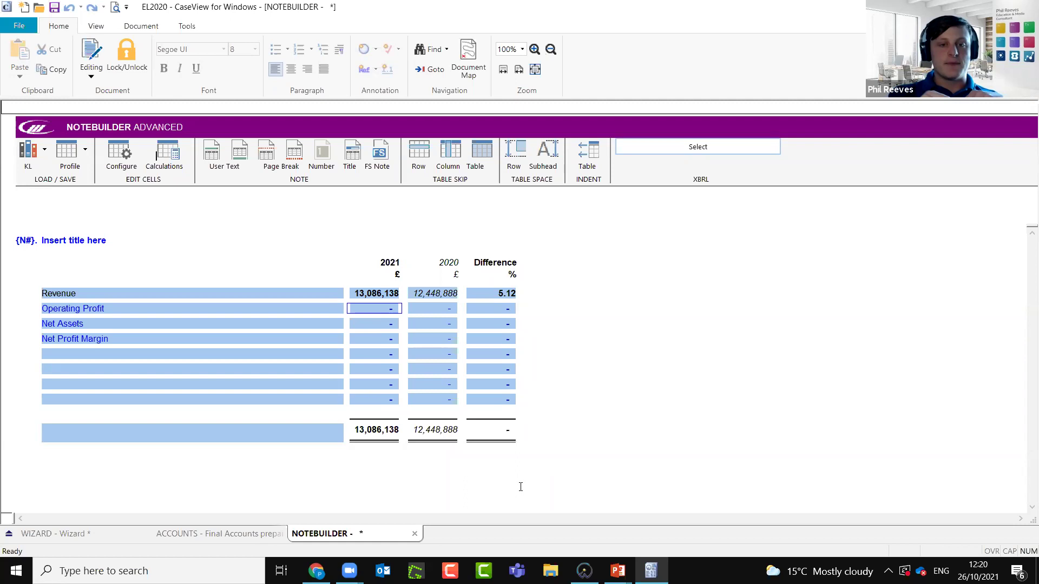
In the ACCOUNTS document's Balance Sheet, look up the cell numbers of the current-year and prior-year Net assets figures in their technical information
{"action": "left_click", "coordinate": [496, 313]}
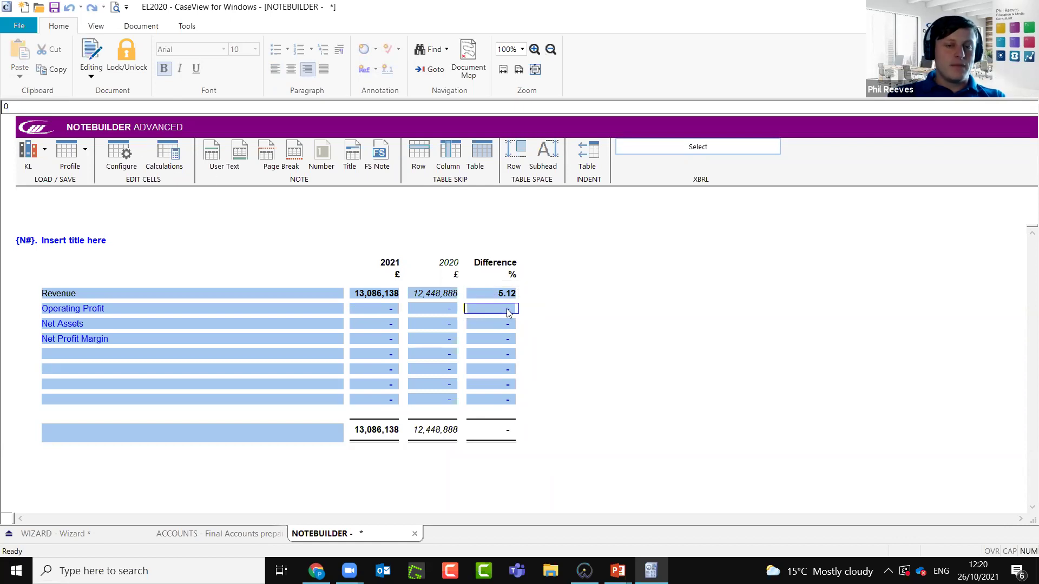
{"action": "left_click", "coordinate": [386, 324]}
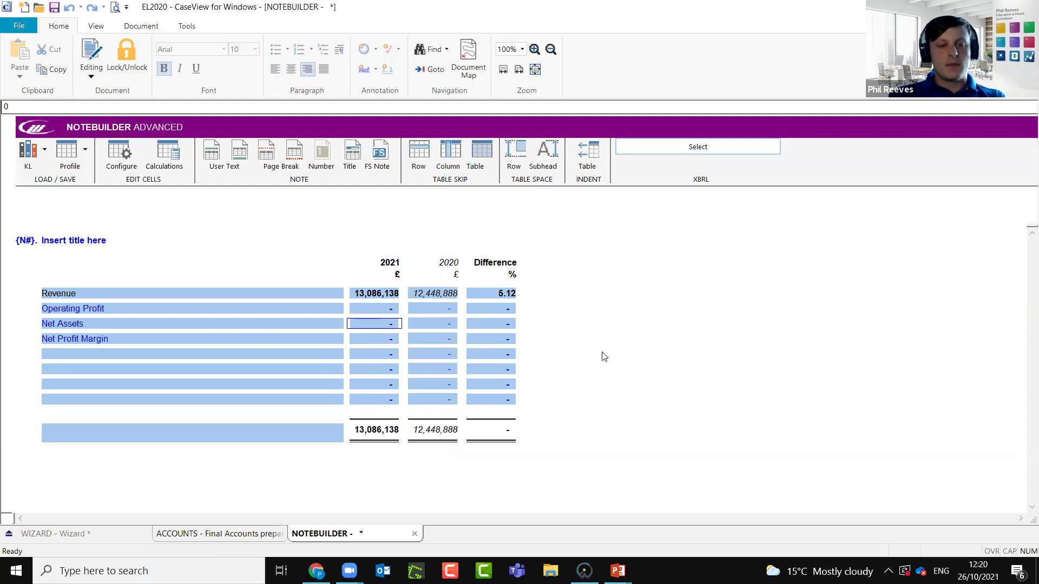
{"action": "left_click", "coordinate": [227, 533]}
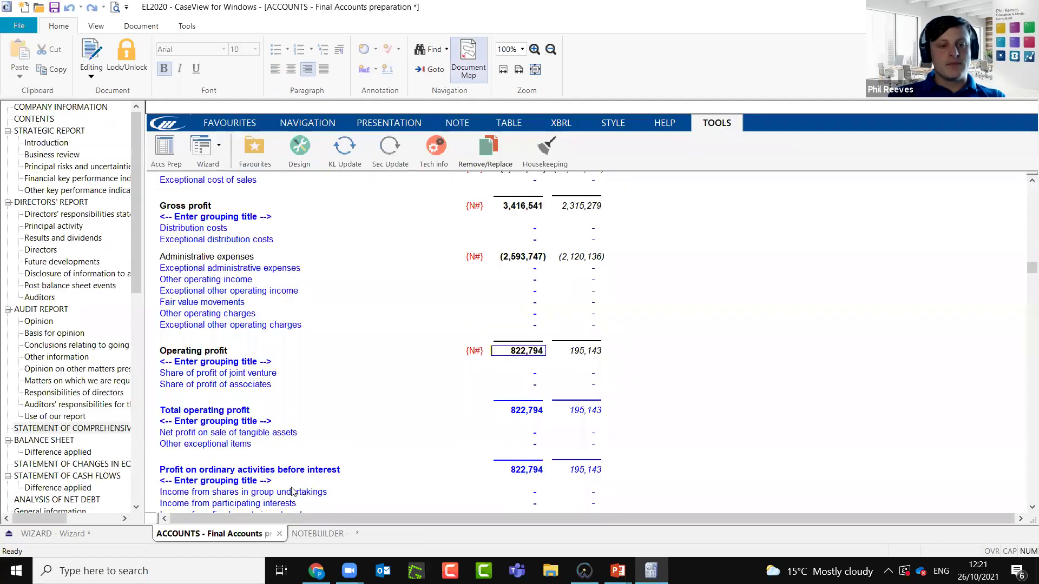
{"action": "left_click", "coordinate": [45, 440]}
{"action": "scroll", "coordinate": [424, 417], "scroll_direction": "down", "scroll_amount": 3}
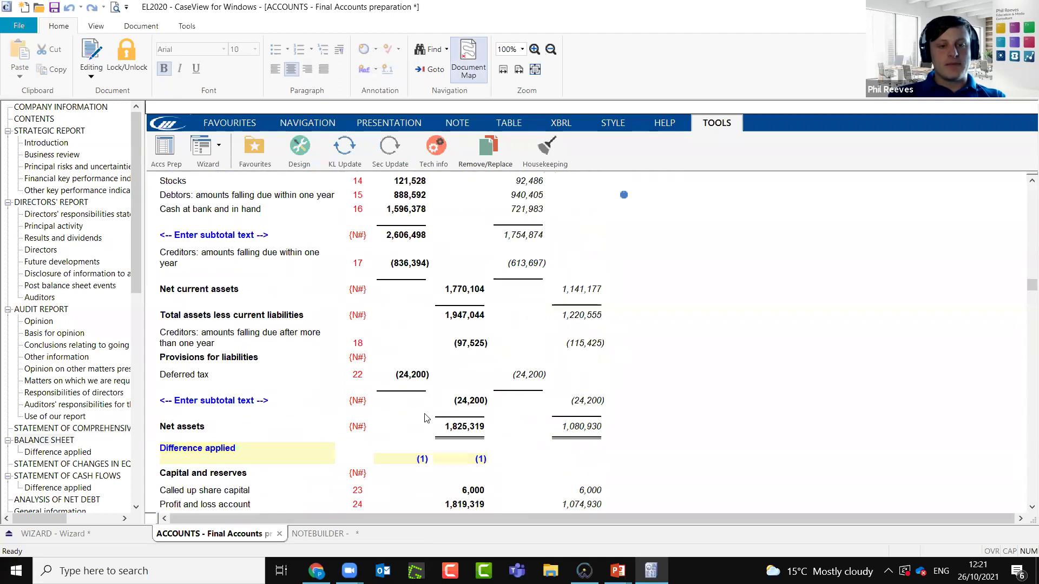
{"action": "left_click", "coordinate": [436, 147]}
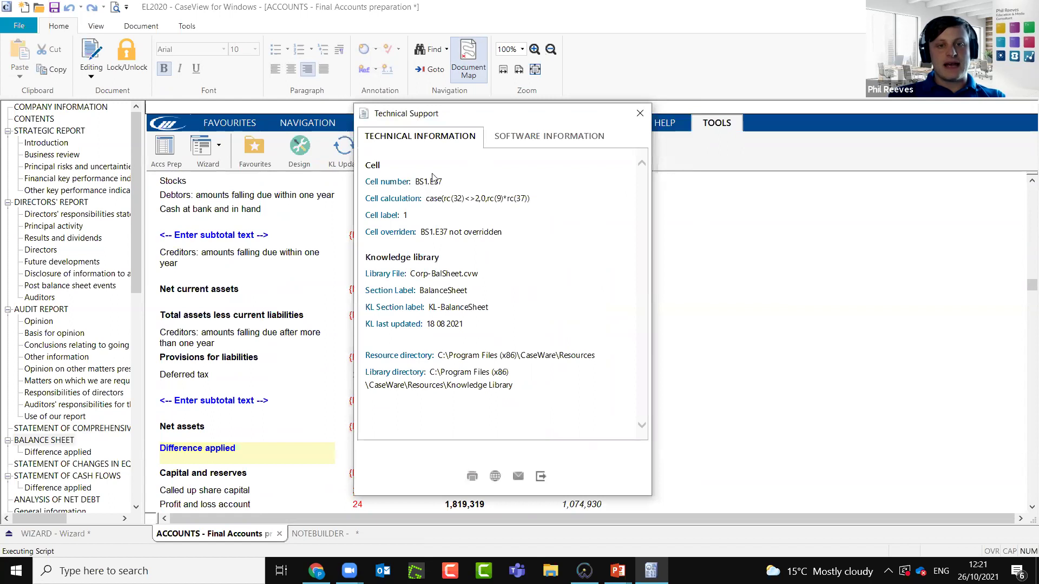
{"action": "left_click", "coordinate": [633, 116]}
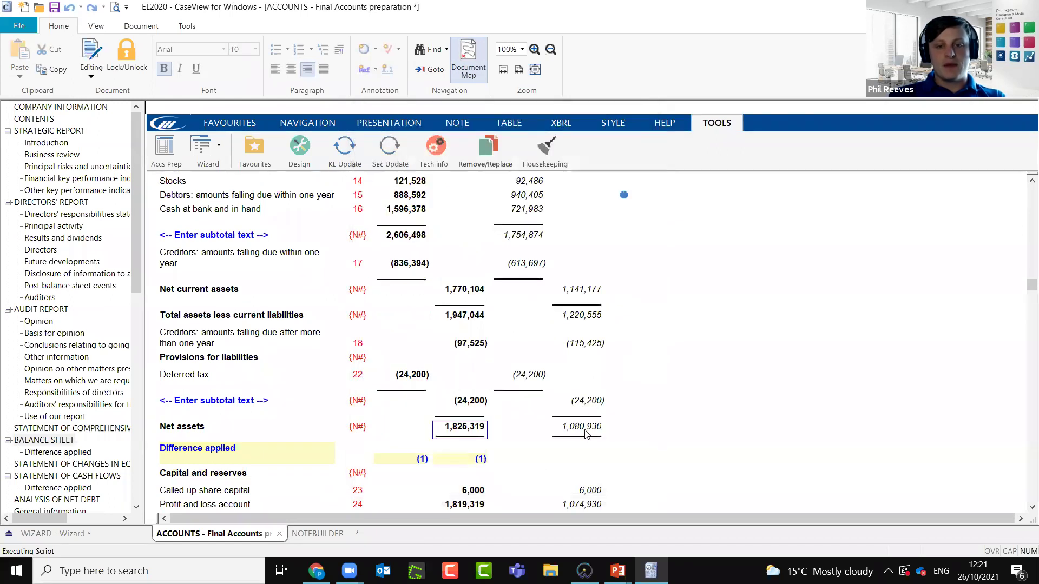
{"action": "left_click", "coordinate": [442, 149]}
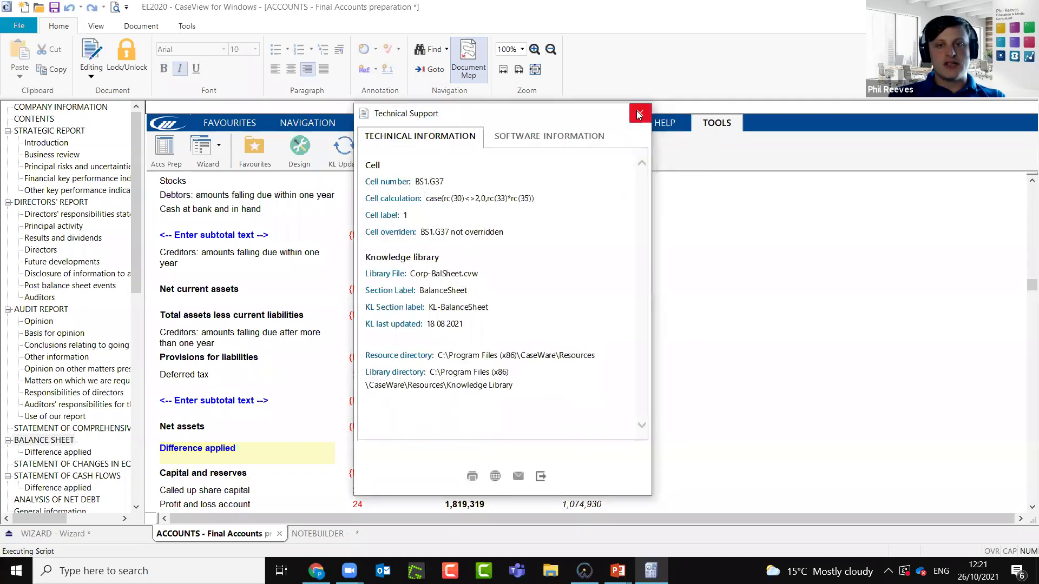
{"action": "left_click", "coordinate": [639, 115]}
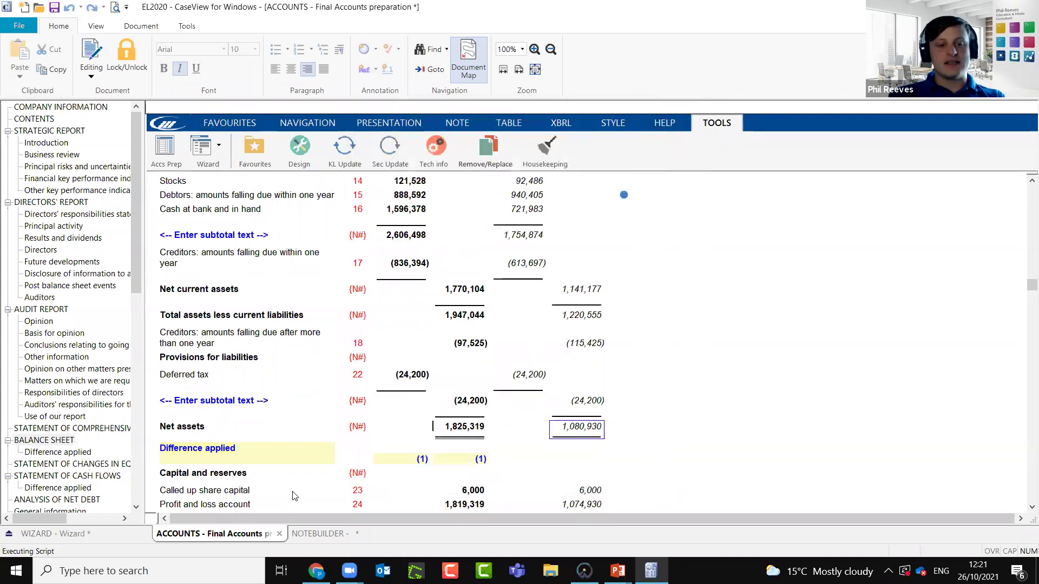
Back in the NOTEBUILDER document, give the 2021 Net Assets cell the calculation BS1.E37
{"action": "left_click", "coordinate": [320, 533]}
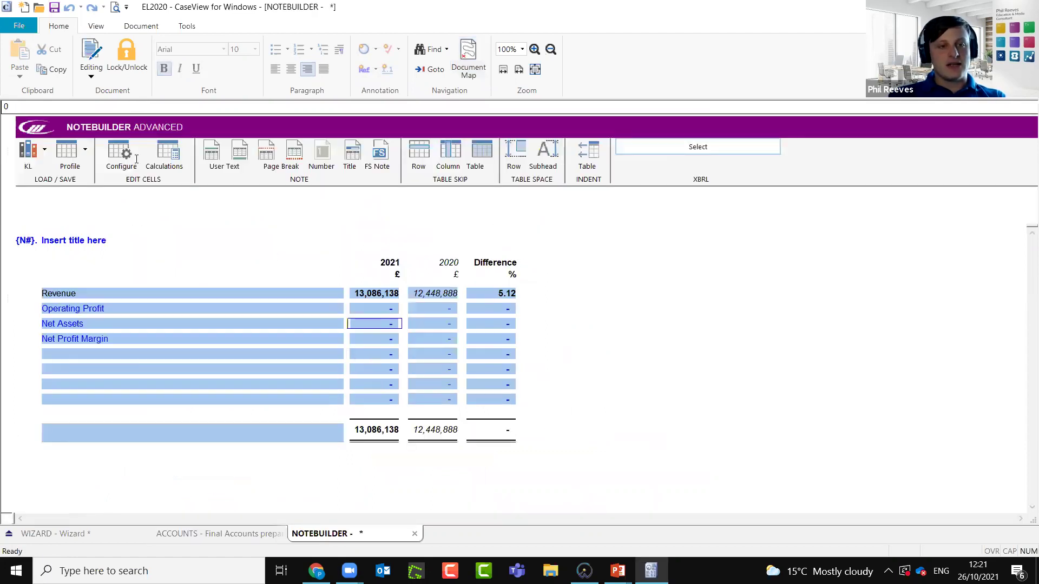
{"action": "left_click", "coordinate": [329, 389]}
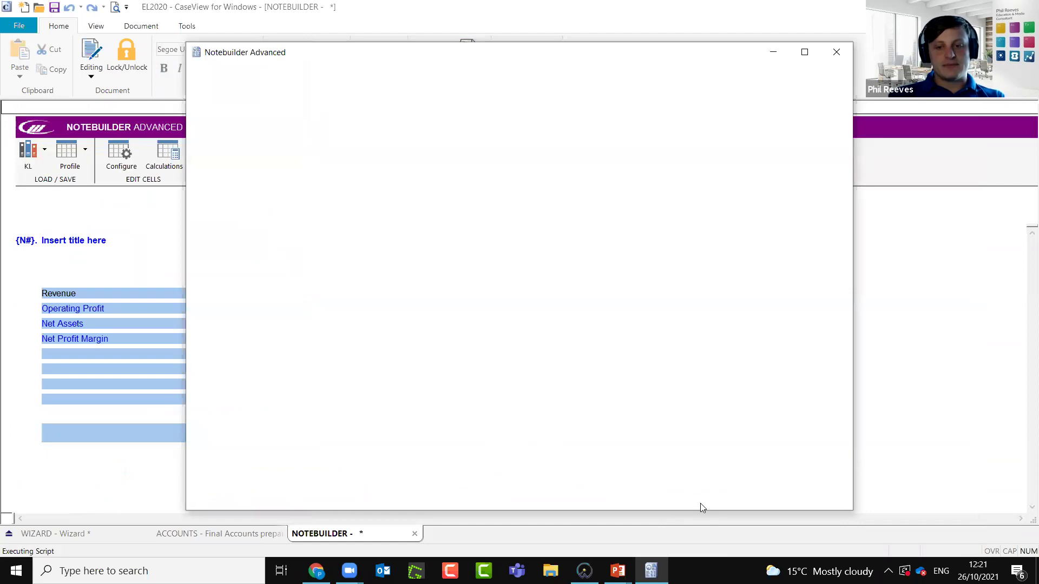
{"action": "left_click", "coordinate": [692, 491]}
{"action": "left_click", "coordinate": [246, 347]}
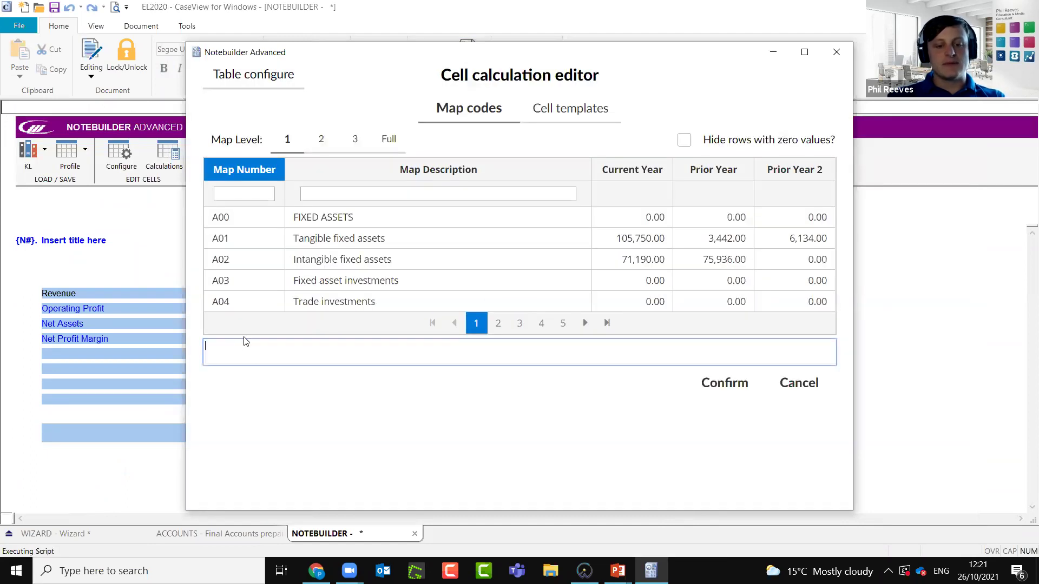
{"action": "type", "text": "BS1.E37"}
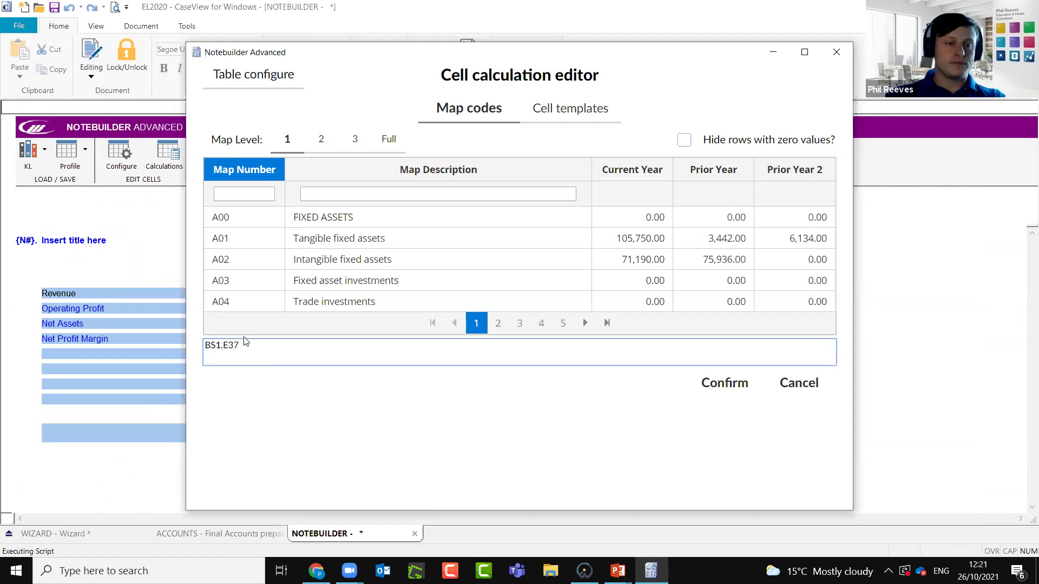
{"action": "left_click", "coordinate": [714, 384]}
Give the 2020 Net Assets cell the calculation BS1.F37 and close the calculation editor
{"action": "left_click", "coordinate": [655, 414]}
{"action": "left_click", "coordinate": [682, 487]}
{"action": "left_click", "coordinate": [247, 354]}
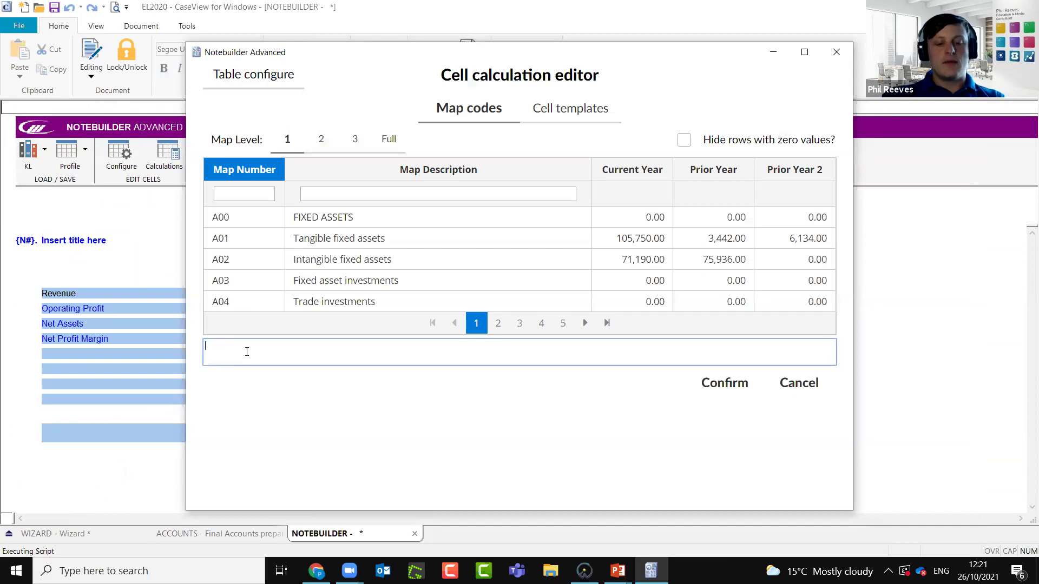
{"action": "type", "text": "BS1.F37"}
{"action": "left_click", "coordinate": [713, 389]}
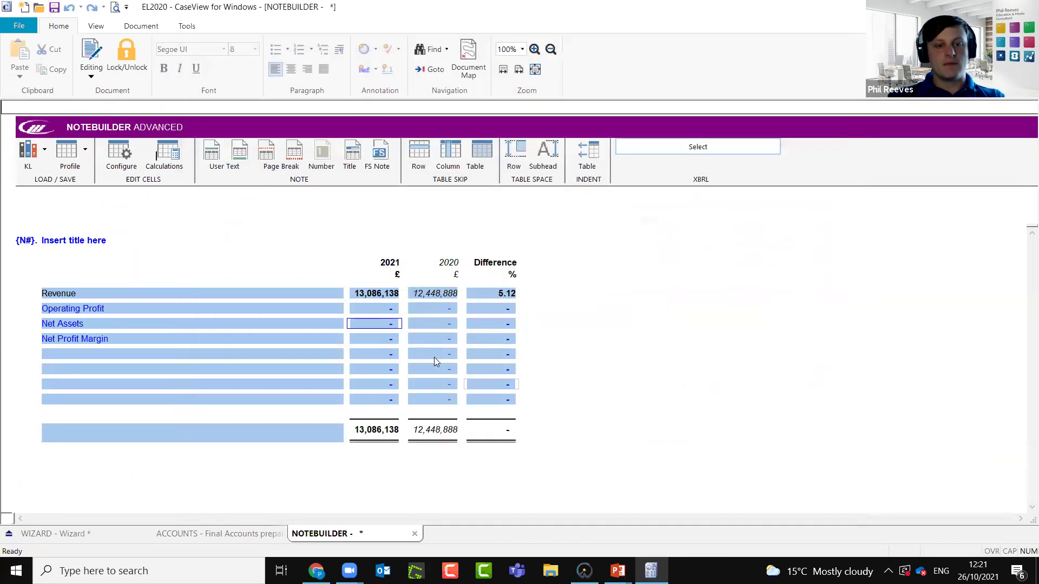
In the ACCOUNTS document's Statement of Comprehensive Income, look up the cell number of the current-year Profit for the financial year
{"action": "left_click", "coordinate": [387, 339]}
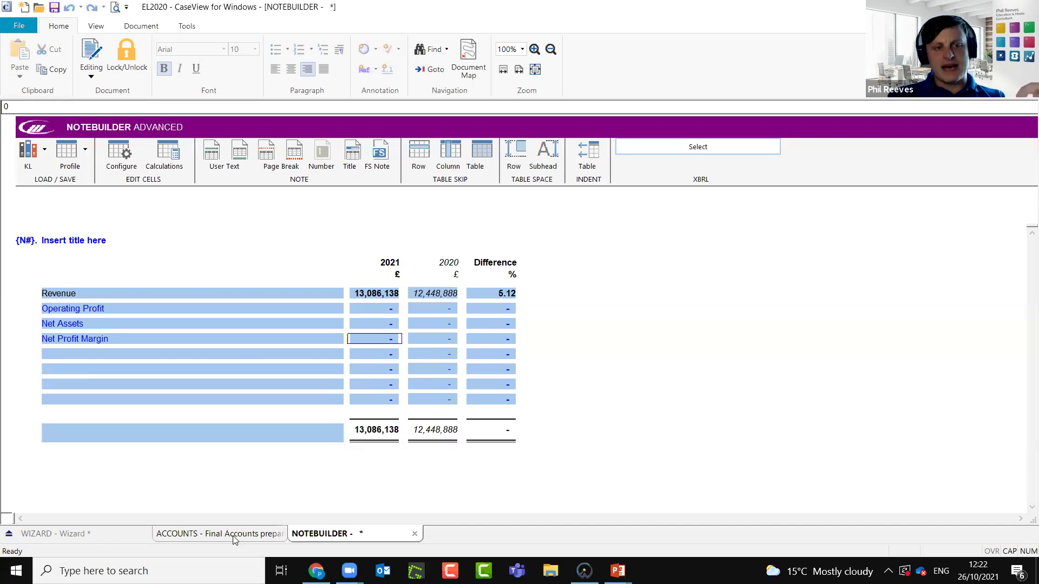
{"action": "left_click", "coordinate": [234, 534]}
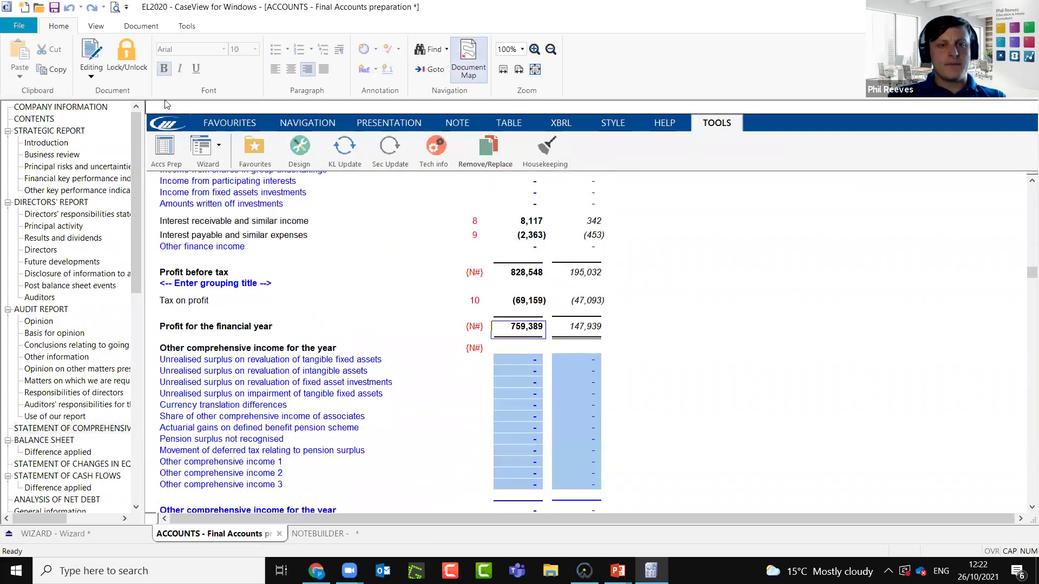
{"action": "left_click", "coordinate": [436, 147]}
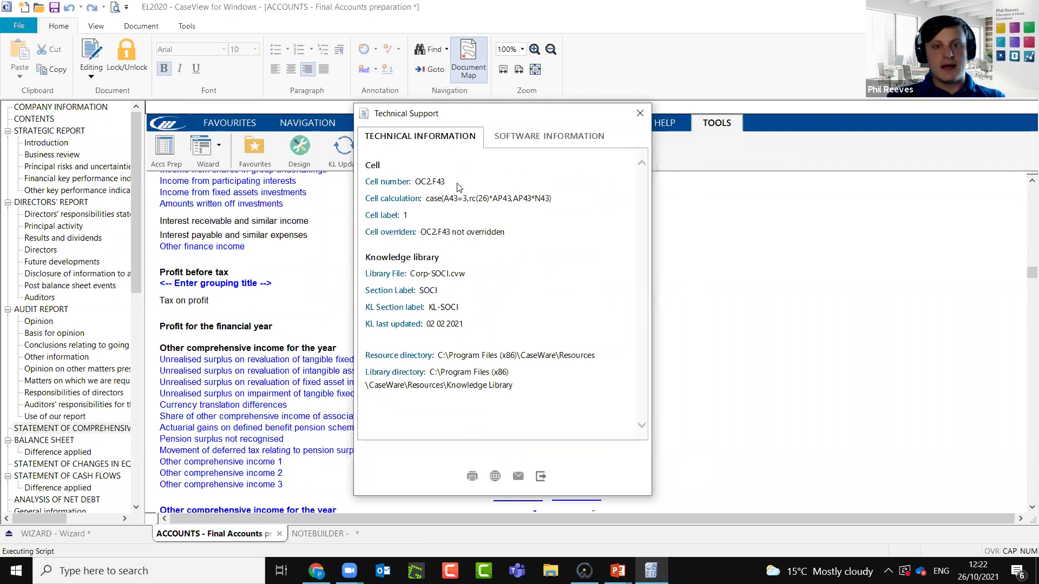
{"action": "left_click", "coordinate": [639, 115]}
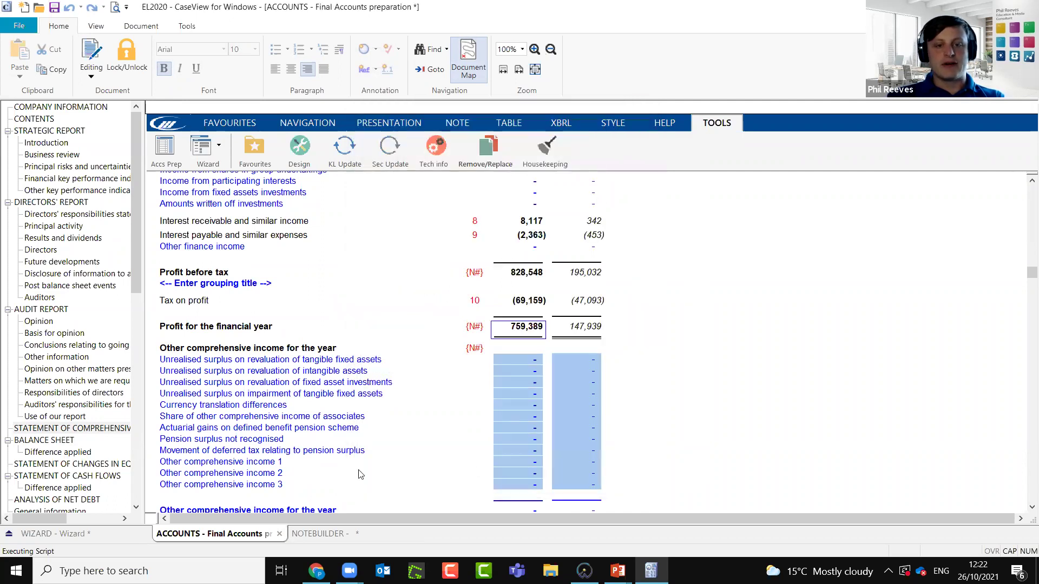
Back in the NOTEBUILDER document, give the 2021 Net Profit Margin cell the calculation (OC2.F43/B4)*100
{"action": "left_click", "coordinate": [335, 534]}
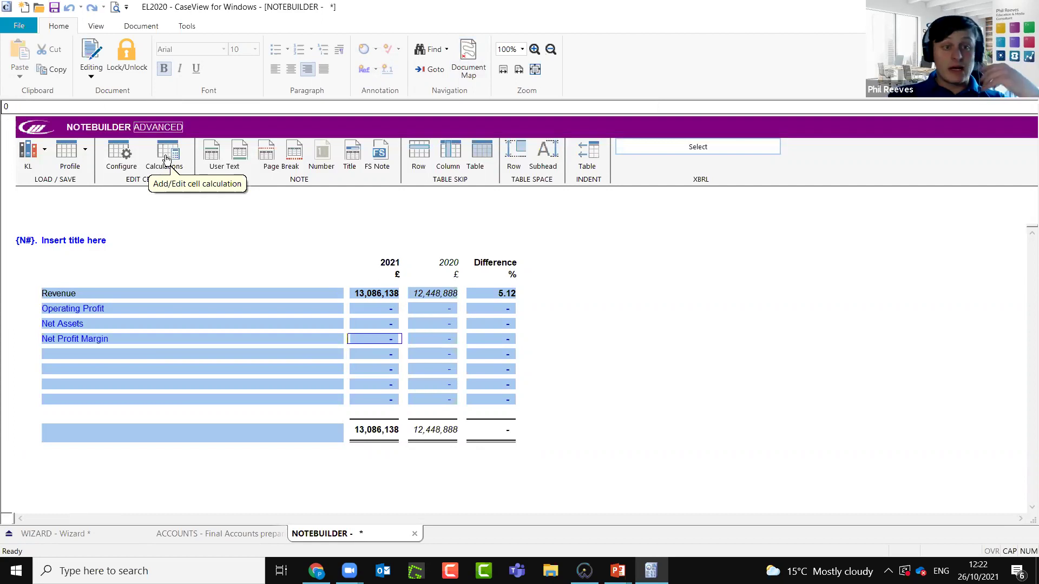
{"action": "left_click", "coordinate": [164, 162]}
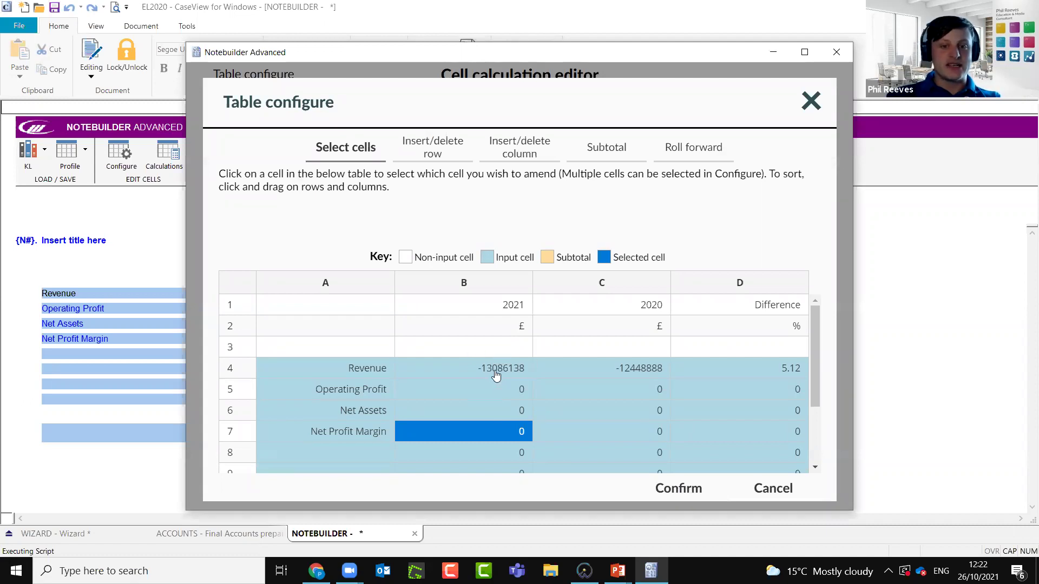
{"action": "left_click", "coordinate": [689, 491]}
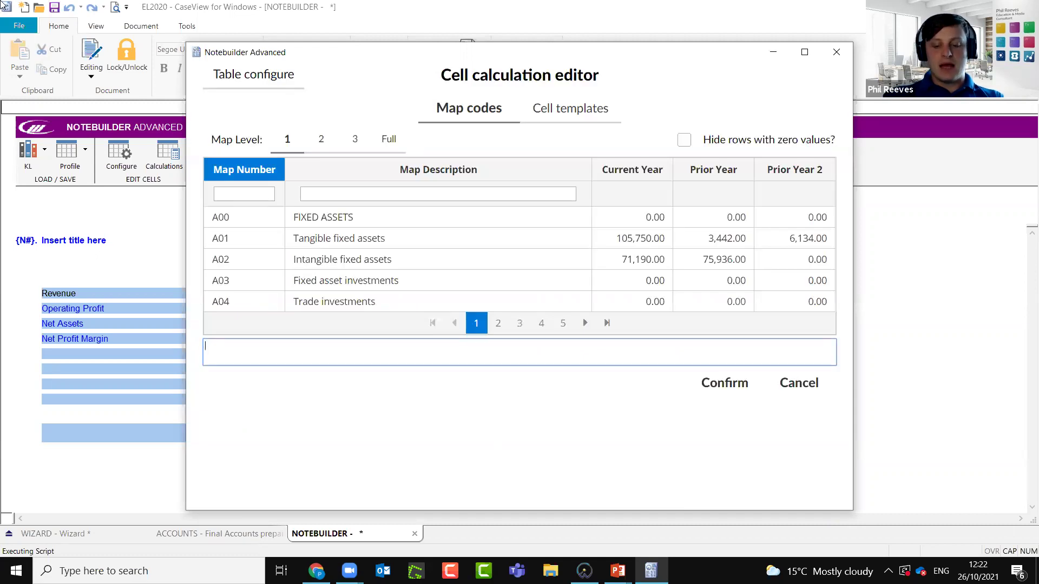
{"action": "type", "text": "(oc"}
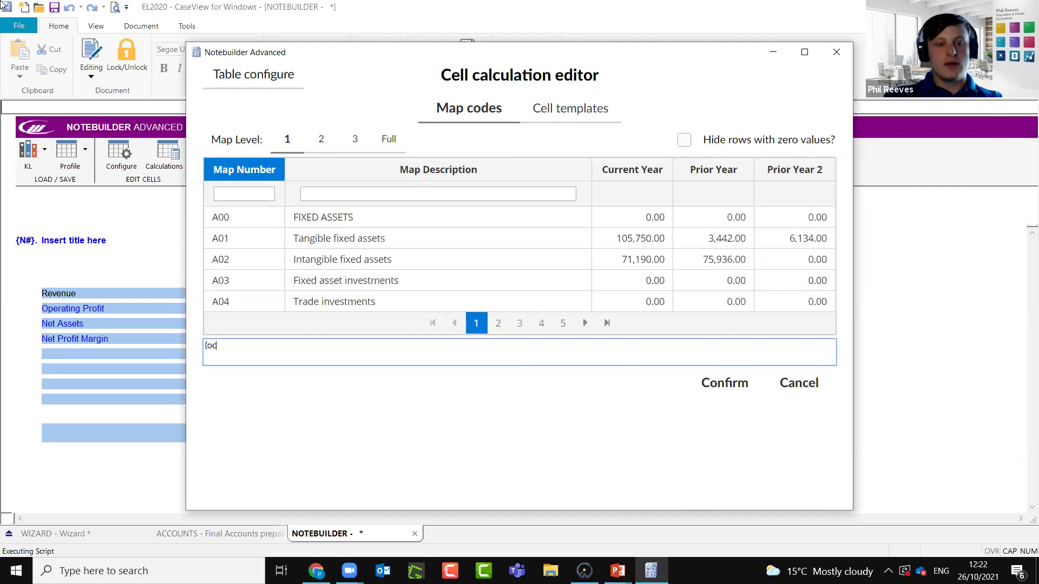
{"action": "key", "text": "BackSpace"}
{"action": "key", "text": "BackSpace"}
{"action": "type", "text": "OC2,"}
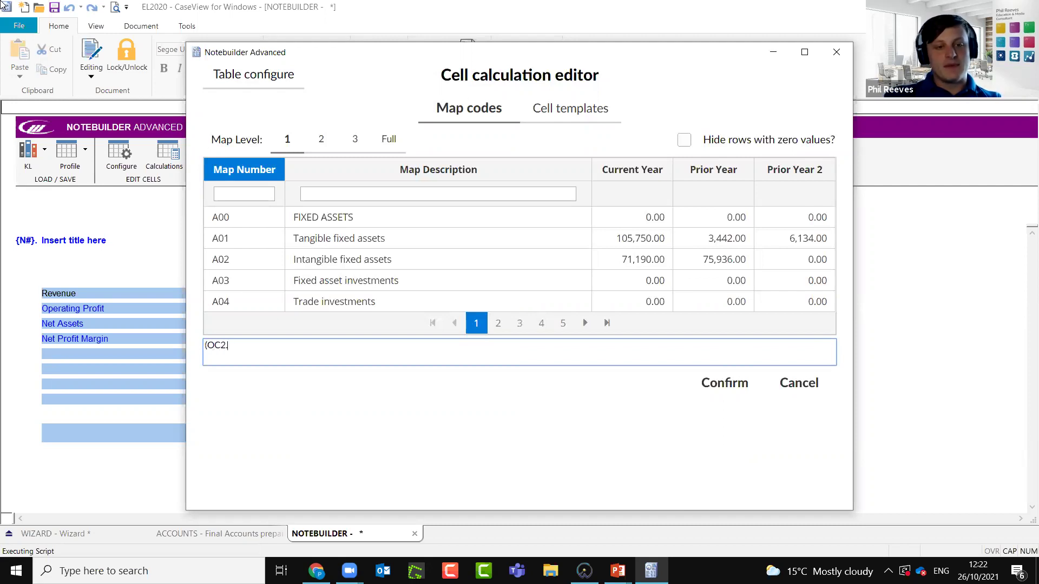
{"action": "type", "text": "F43"}
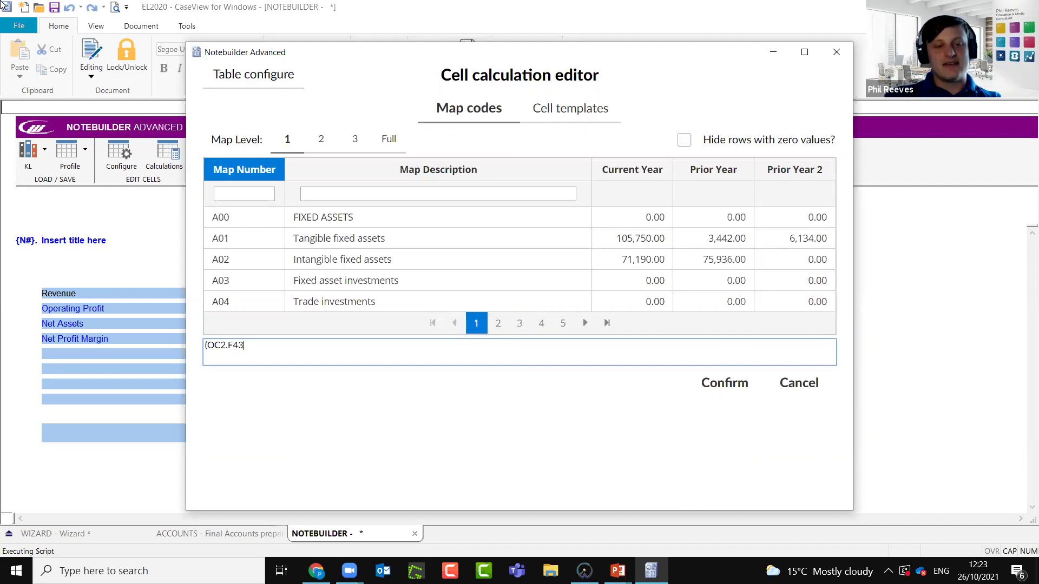
{"action": "type", "text": "/"}
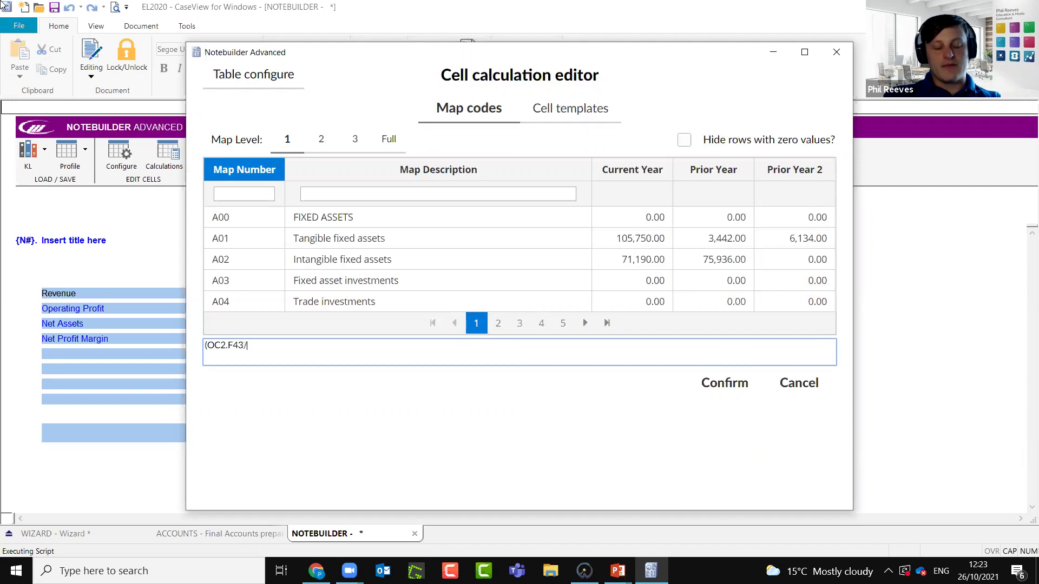
{"action": "type", "text": "B4"}
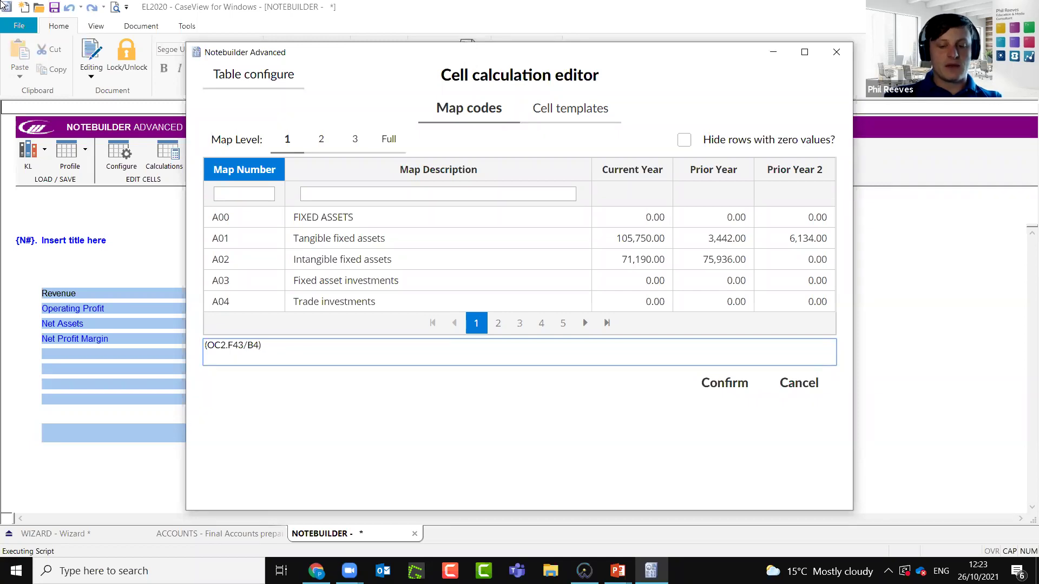
{"action": "type", "text": ")*100"}
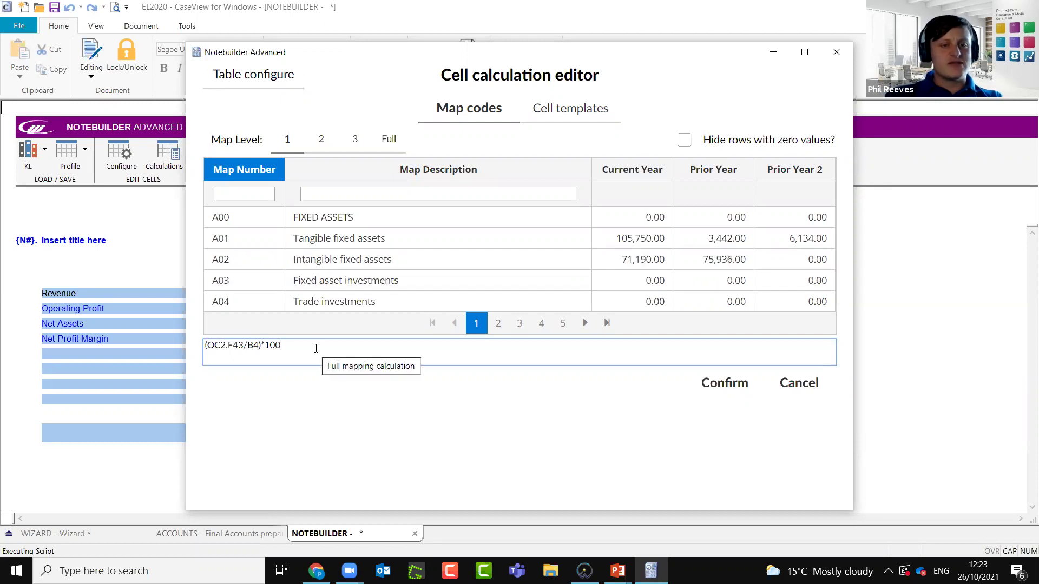
{"action": "mouse_move", "coordinate": [244, 345]}
{"action": "left_mouse_down"}
{"action": "mouse_move", "coordinate": [217, 346]}
{"action": "mouse_move", "coordinate": [250, 347]}
{"action": "left_mouse_up"}
{"action": "left_click", "coordinate": [299, 346]}
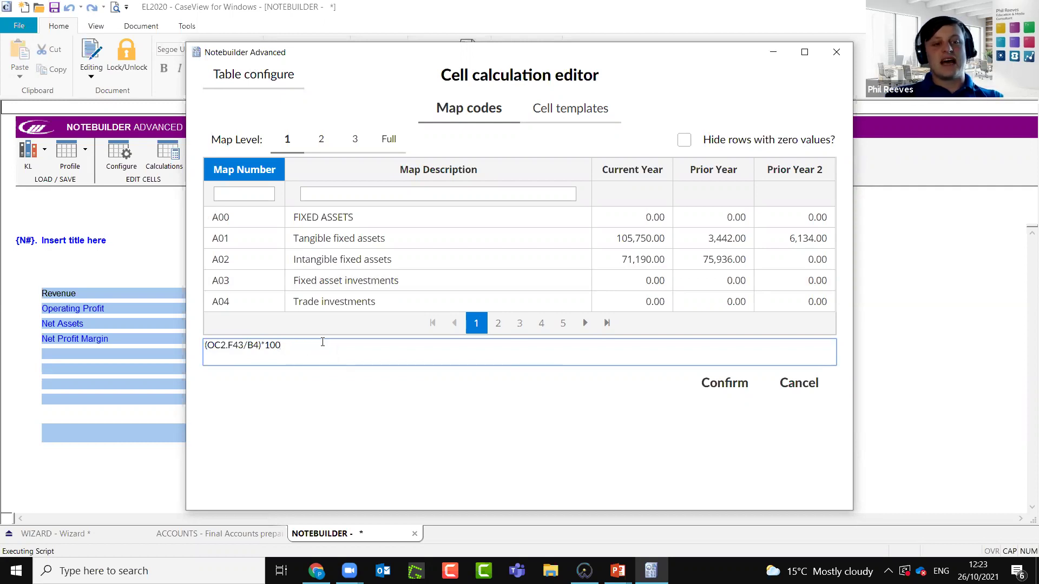
{"action": "left_click_drag", "start_coordinate": [258, 345], "coordinate": [249, 345]}
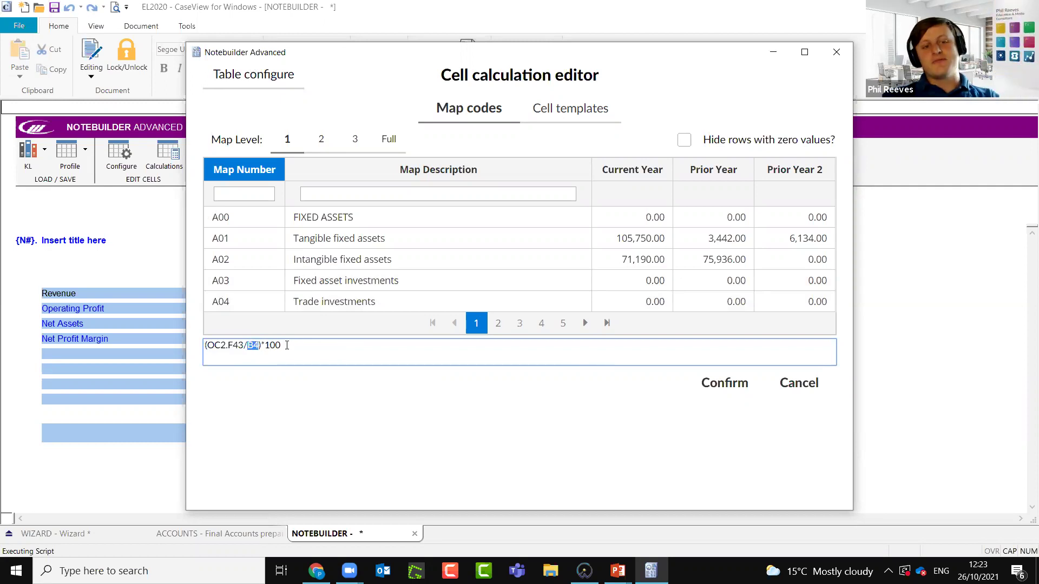
Copy the 2021 Net Profit Margin calculation into the 2020 Net Profit Margin cell
{"action": "left_click_drag", "start_coordinate": [287, 345], "coordinate": [179, 345]}
{"action": "key", "text": "ctrl+c"}
{"action": "left_click", "coordinate": [246, 78]}
{"action": "left_click", "coordinate": [622, 433]}
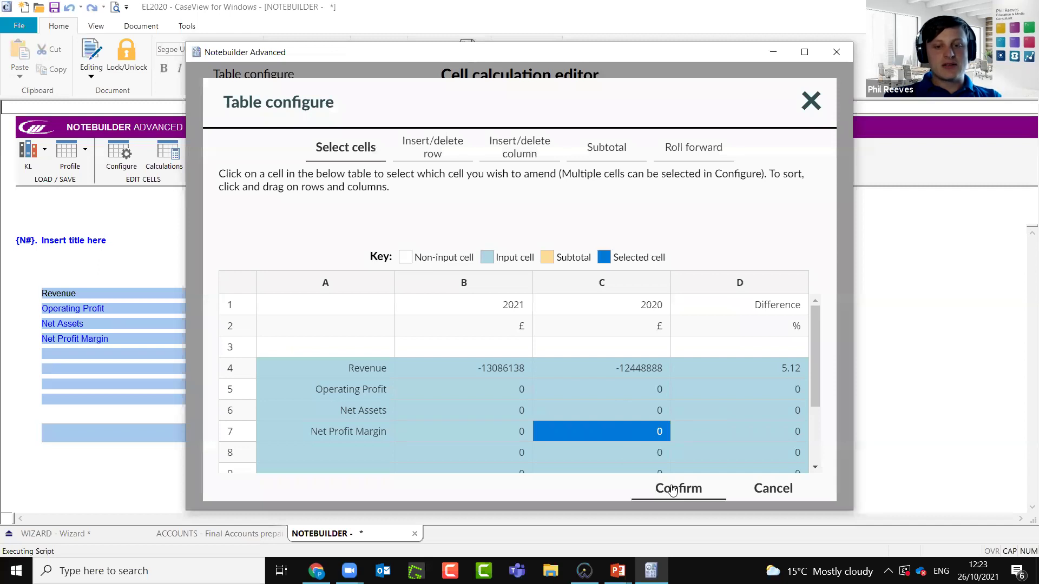
{"action": "left_click", "coordinate": [673, 489]}
{"action": "left_click", "coordinate": [292, 355]}
{"action": "key", "text": "ctrl+v"}
Change the 2020 Net Profit Margin calculation to (OC2.I43/C4)*100 and close the calculation editor
{"action": "left_click", "coordinate": [243, 345]}
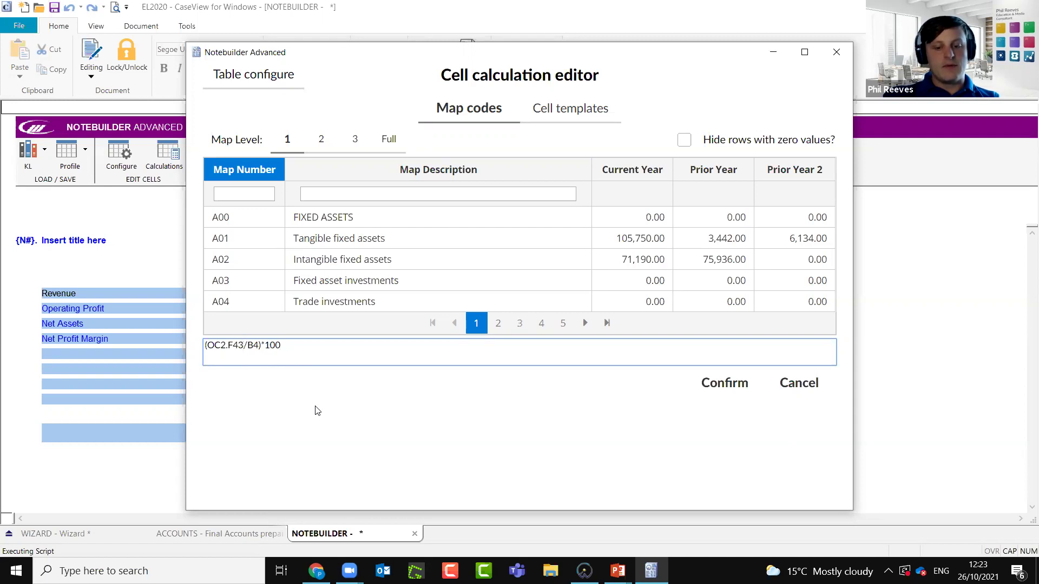
{"action": "key", "text": "BackSpace"}
{"action": "key", "text": "BackSpace"}
{"action": "key", "text": "BackSpace"}
{"action": "key", "text": "BackSpace"}
{"action": "type", "text": ".I43"}
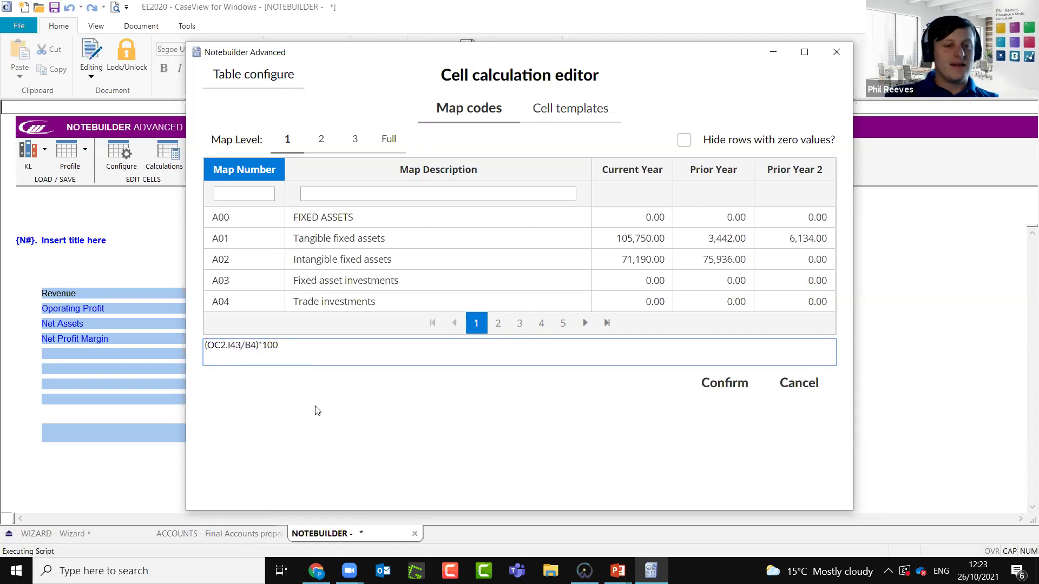
{"action": "left_click", "coordinate": [252, 345]}
{"action": "key", "text": "BackSpace"}
{"action": "type", "text": "C"}
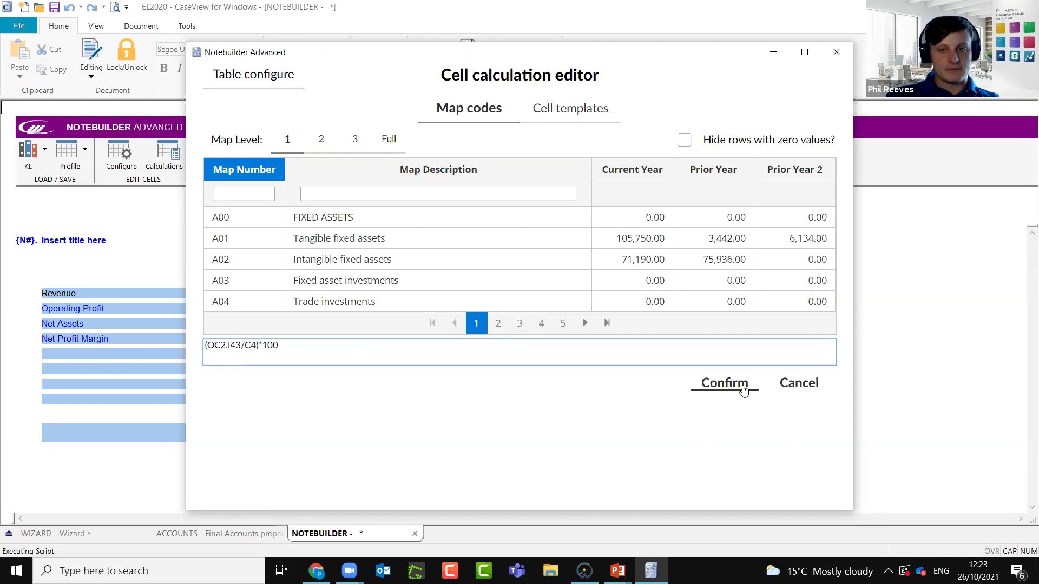
{"action": "left_click", "coordinate": [744, 390]}
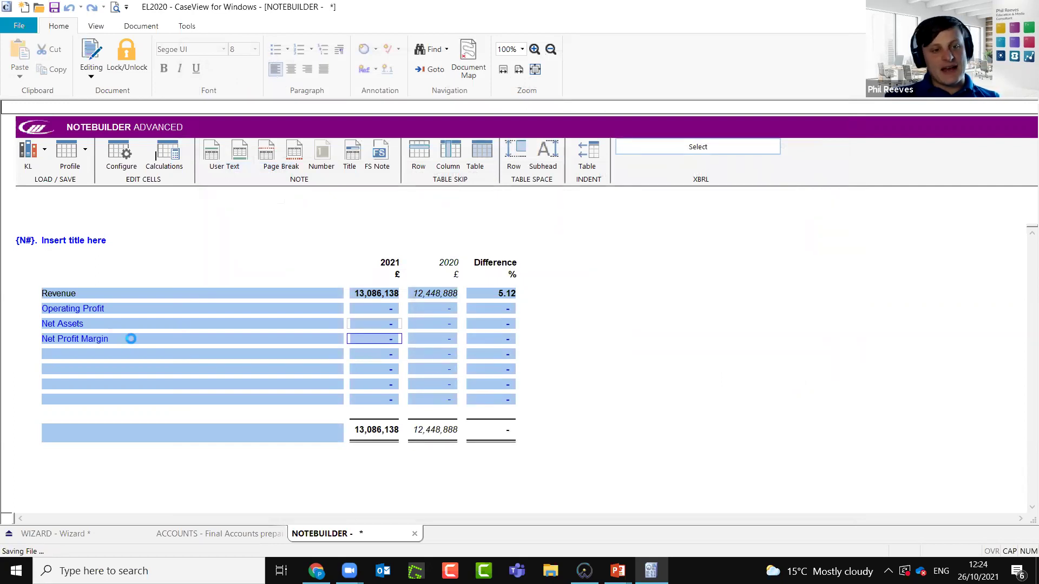
Rename the Net Profit Margin row label to Net Profit Margin (%)
{"action": "left_click", "coordinate": [131, 338]}
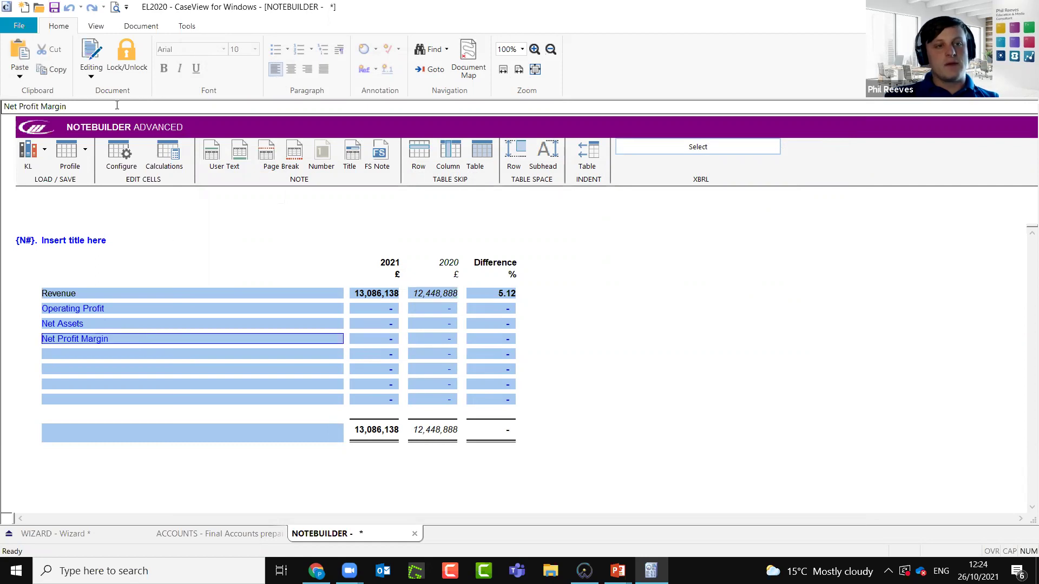
{"action": "type", "text": "(%)"}
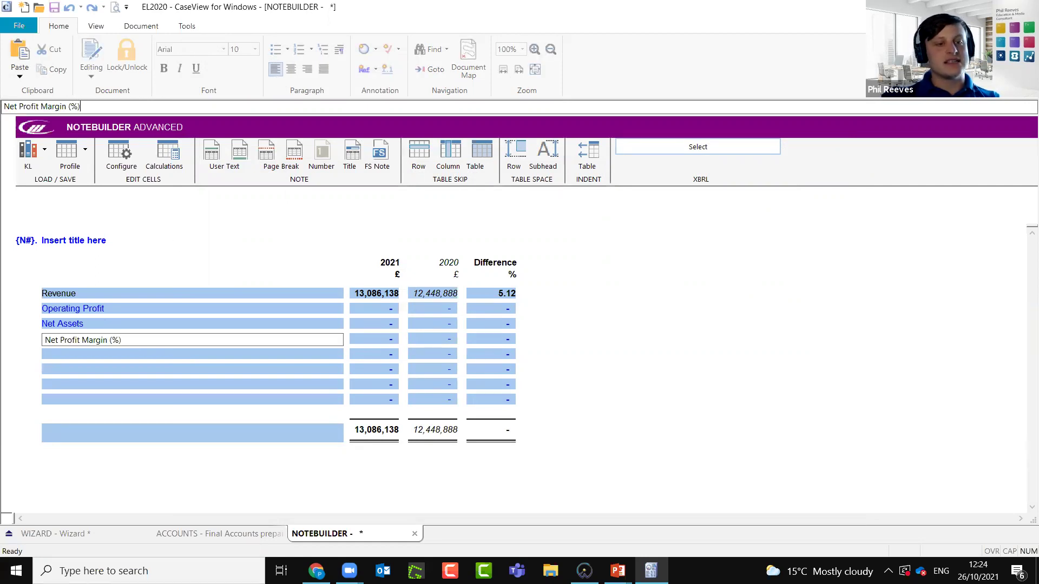
{"action": "key", "text": "Tab"}
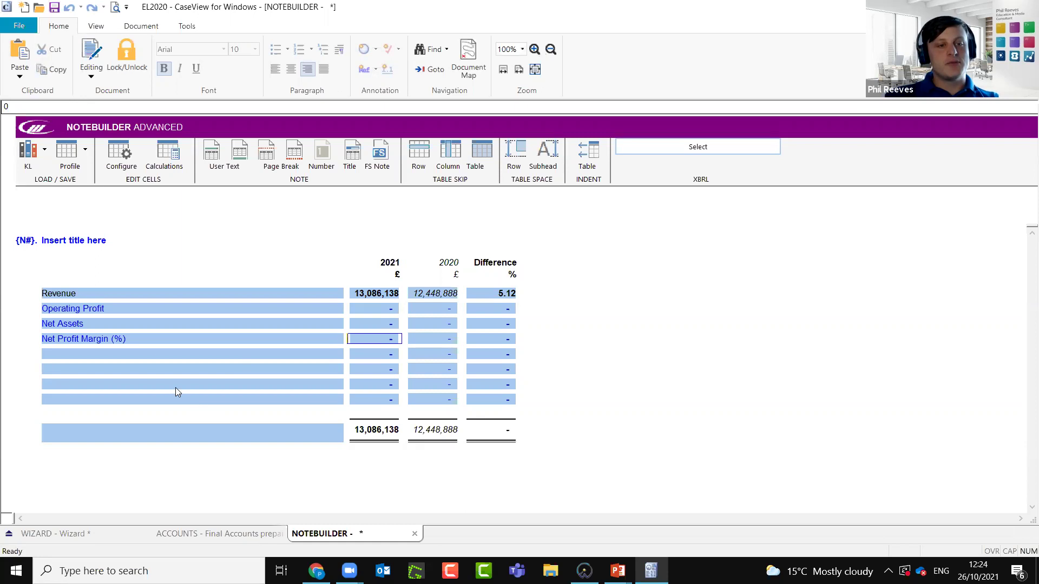
Configure the 2021 Net Profit Margin (%) cell with format group None and 2 decimal points
{"action": "left_click", "coordinate": [139, 339]}
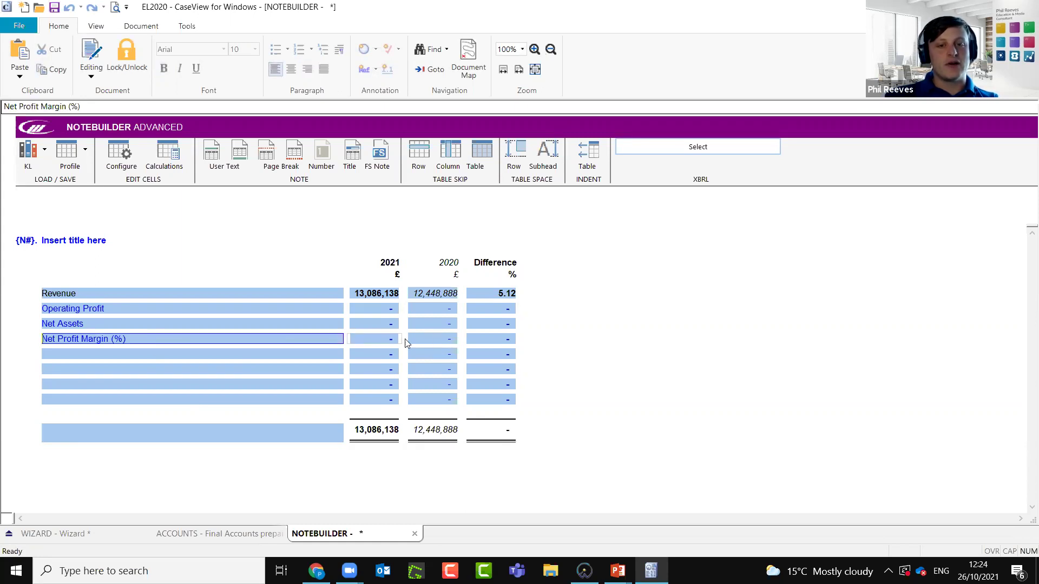
{"action": "left_click", "coordinate": [423, 341]}
{"action": "left_click", "coordinate": [379, 339]}
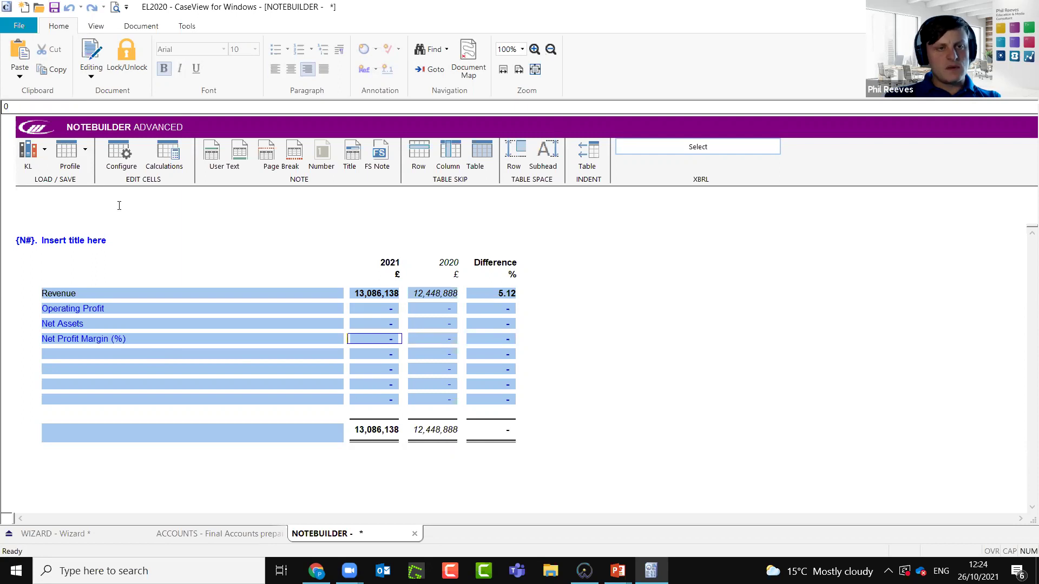
{"action": "left_click", "coordinate": [120, 154]}
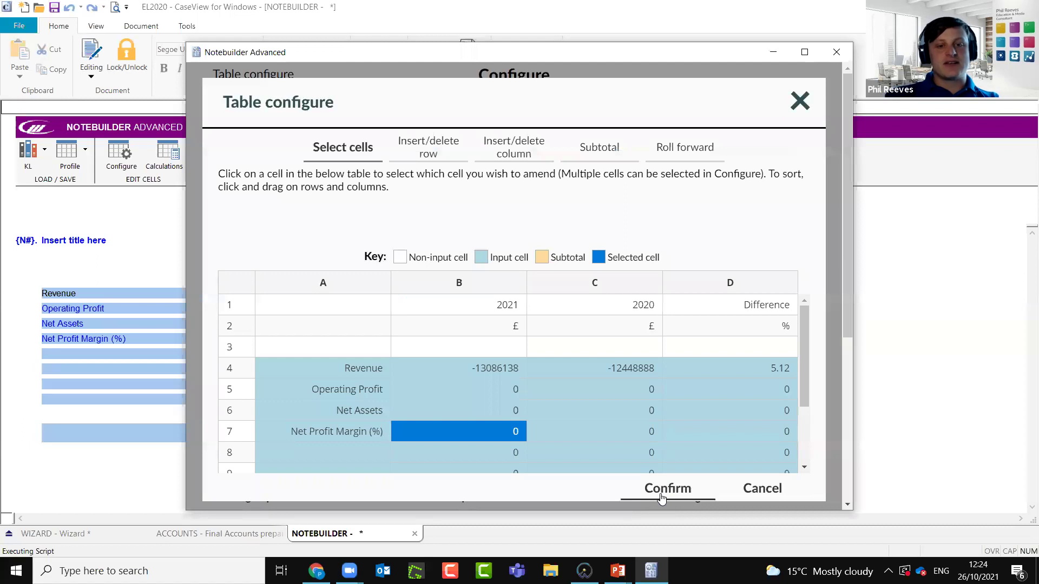
{"action": "left_click", "coordinate": [660, 493]}
{"action": "scroll", "coordinate": [325, 411], "scroll_direction": "down", "scroll_amount": 4}
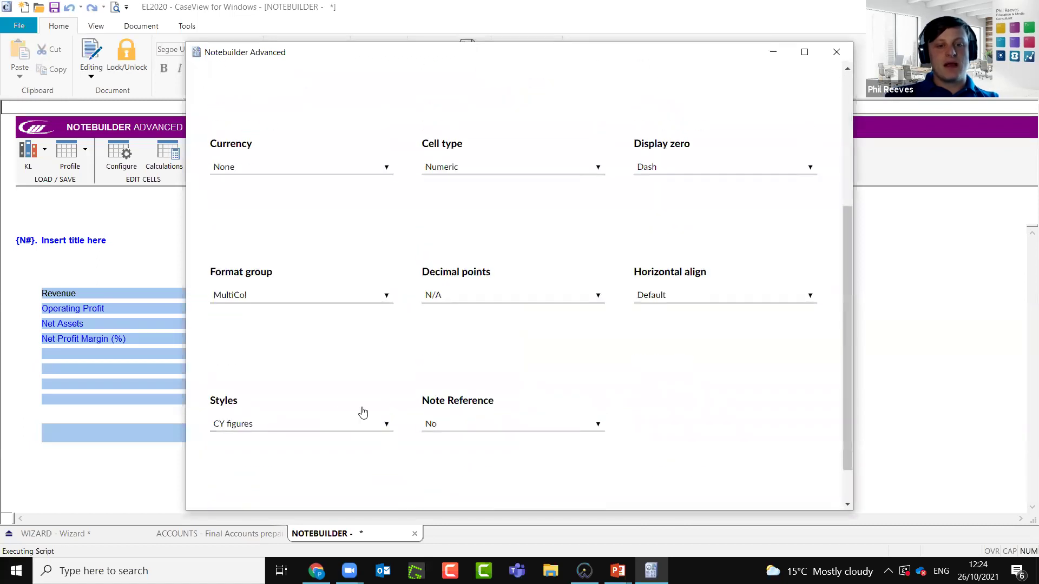
{"action": "left_click", "coordinate": [271, 299]}
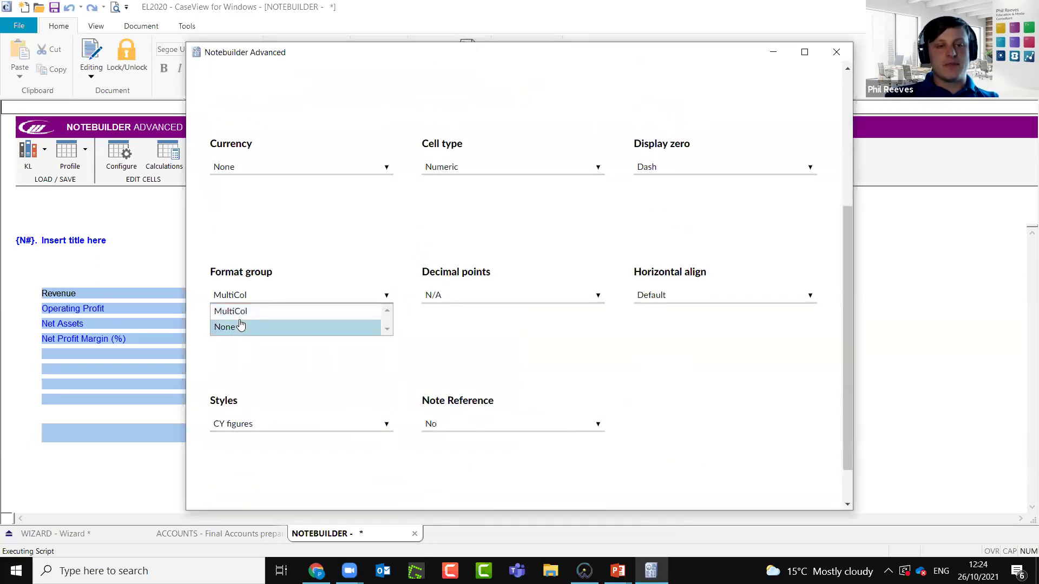
{"action": "left_click", "coordinate": [225, 327]}
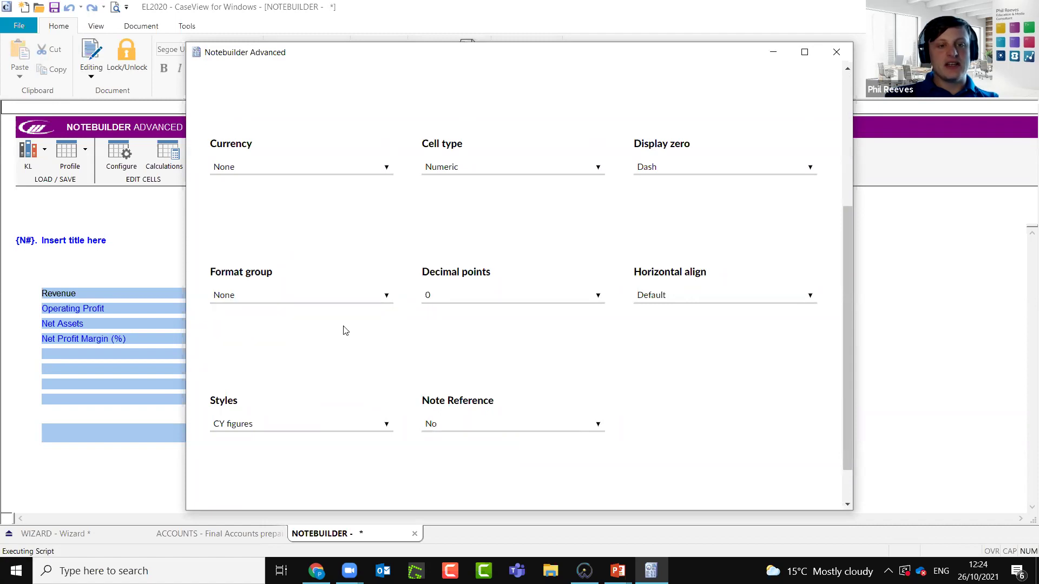
{"action": "left_click", "coordinate": [475, 297]}
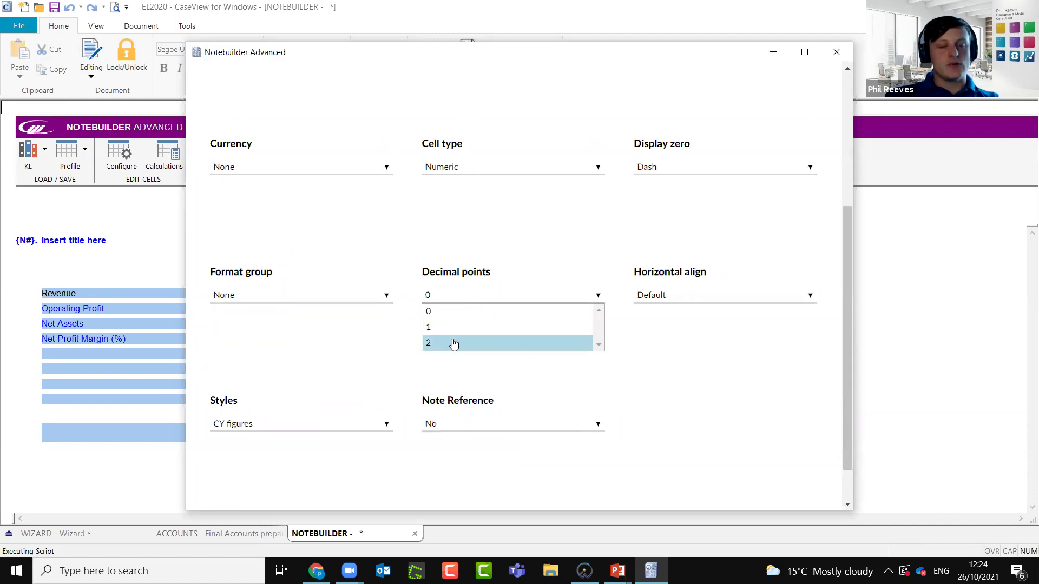
{"action": "left_click", "coordinate": [453, 344]}
{"action": "scroll", "coordinate": [488, 373], "scroll_direction": "up", "scroll_amount": 4}
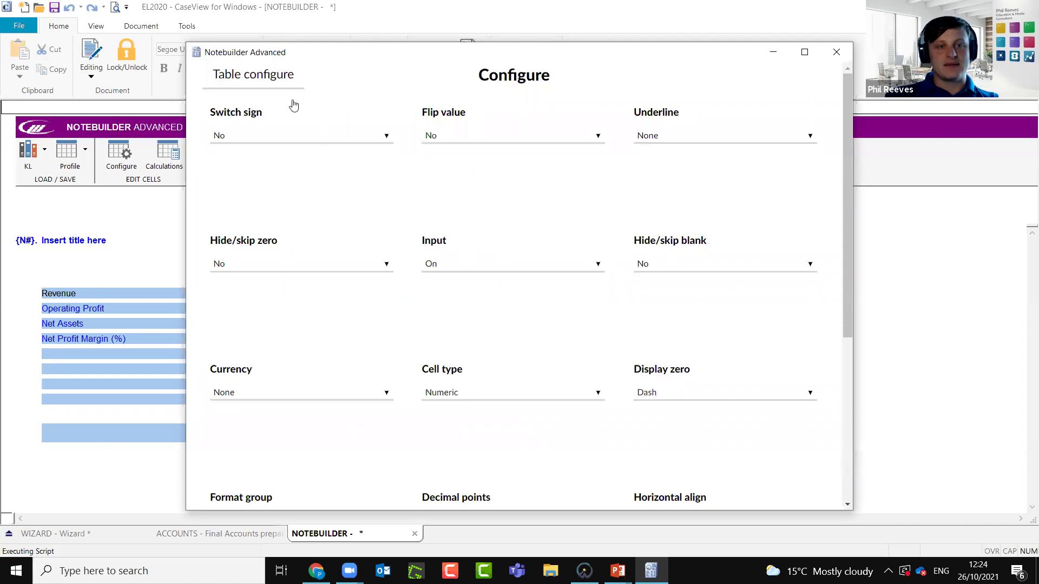
{"action": "left_click", "coordinate": [258, 87]}
{"action": "scroll", "coordinate": [545, 343], "scroll_direction": "down", "scroll_amount": 2}
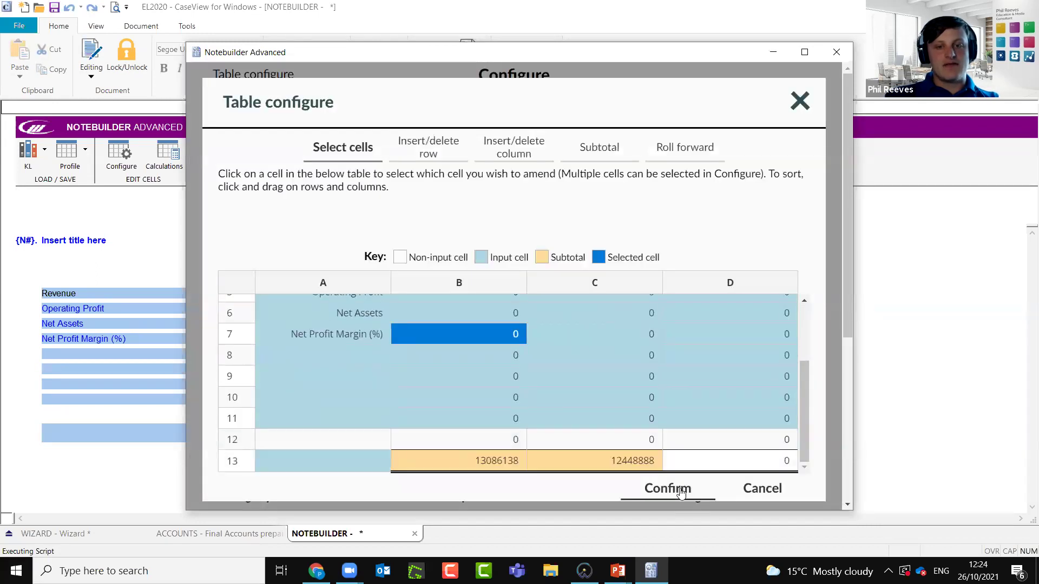
{"action": "left_click", "coordinate": [680, 489]}
{"action": "scroll", "coordinate": [670, 489], "scroll_direction": "down", "scroll_amount": 5}
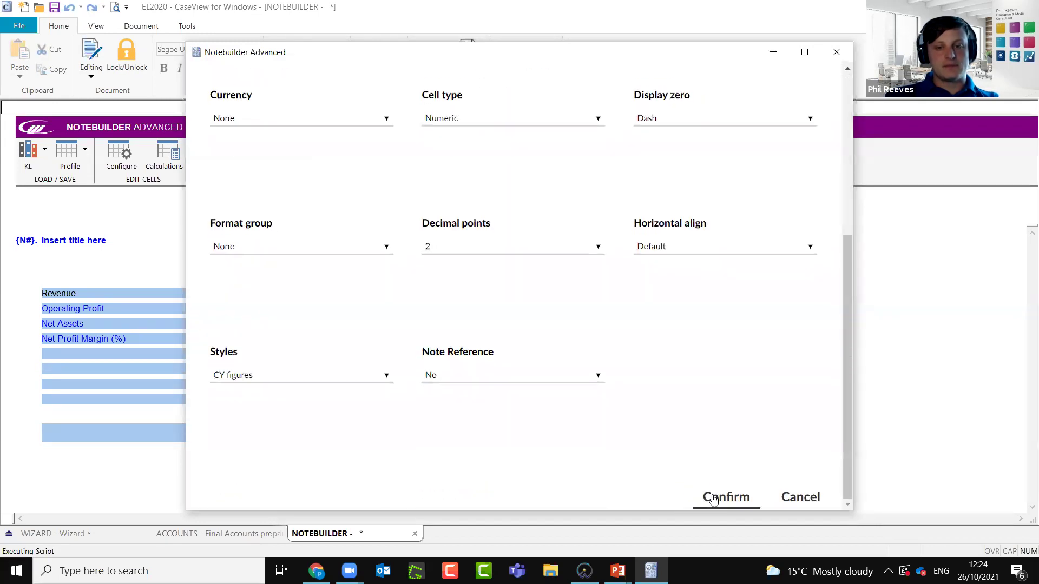
{"action": "left_click", "coordinate": [713, 498]}
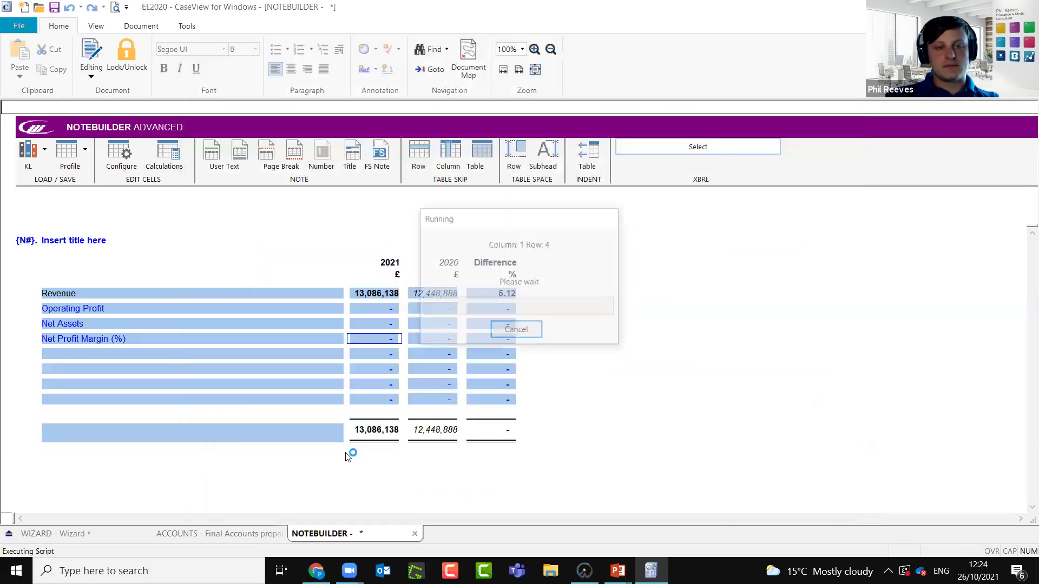
{"action": "left_click", "coordinate": [205, 431]}
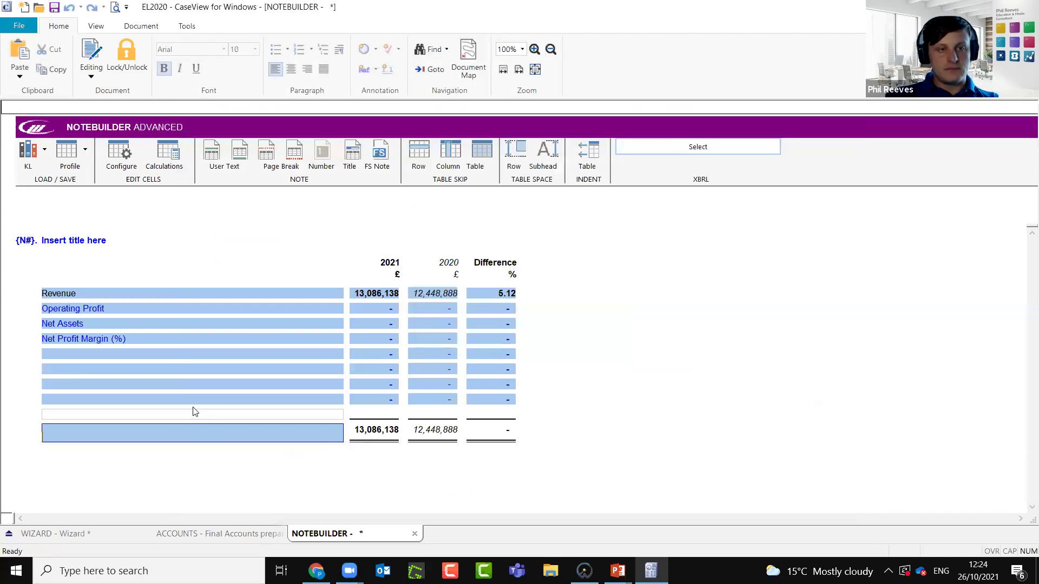
{"action": "left_click", "coordinate": [373, 310]}
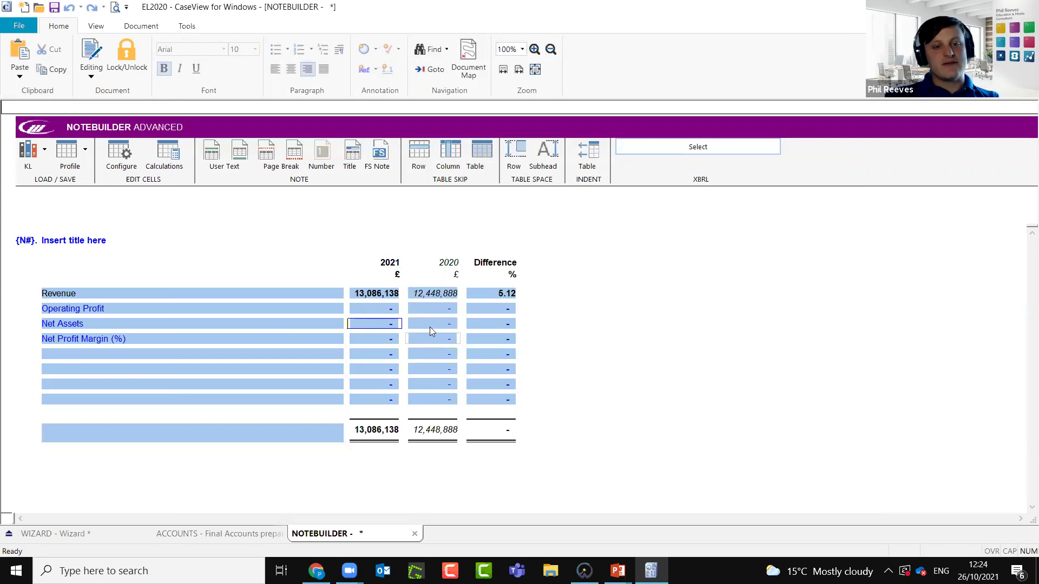
{"action": "left_click", "coordinate": [434, 310]}
{"action": "left_click", "coordinate": [375, 318]}
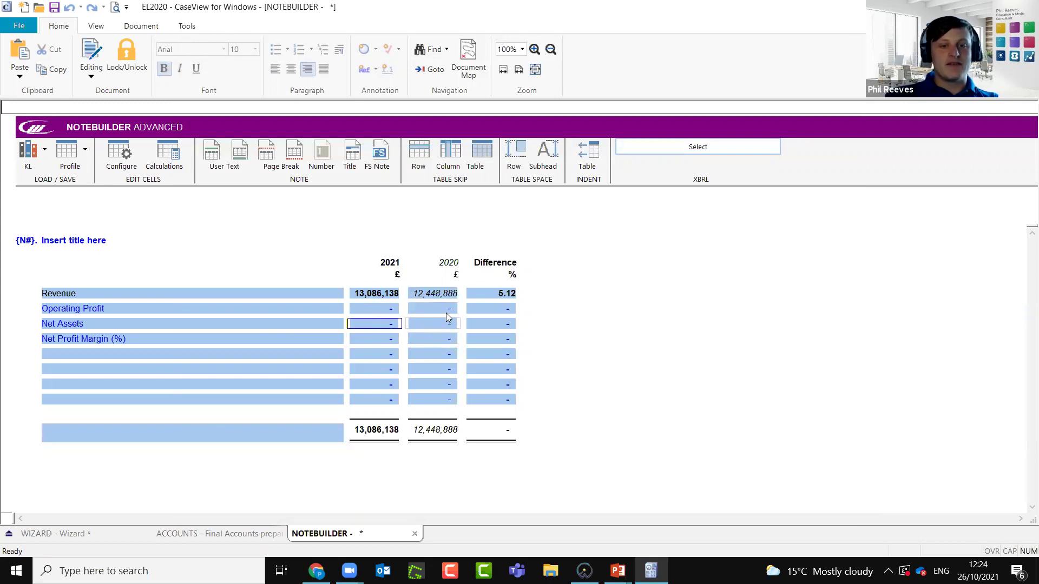
{"action": "left_click", "coordinate": [376, 310]}
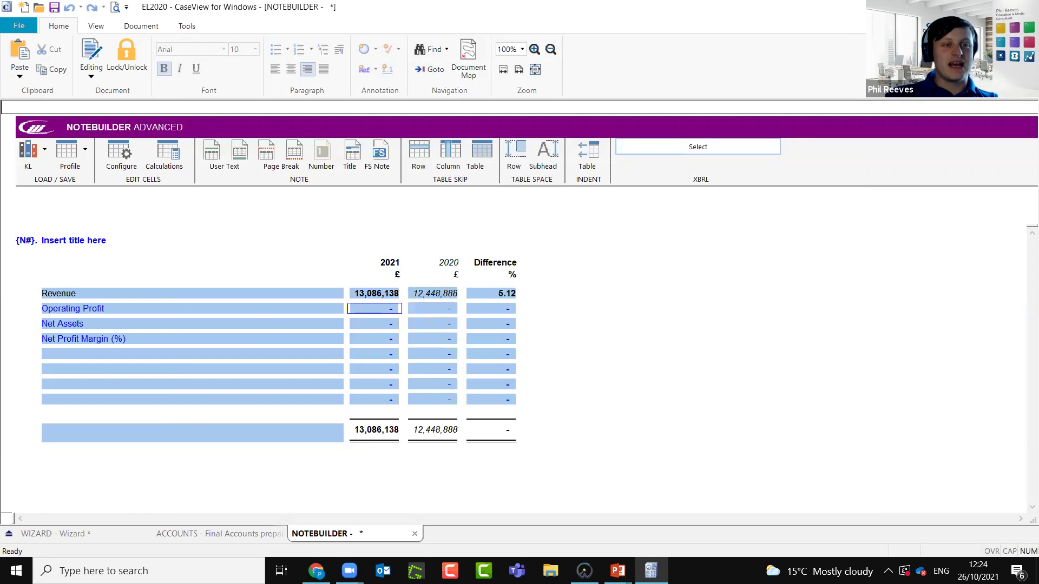
Save the note to the Knowledge Library under the file name Key Performance Indicators
{"action": "left_click", "coordinate": [31, 153]}
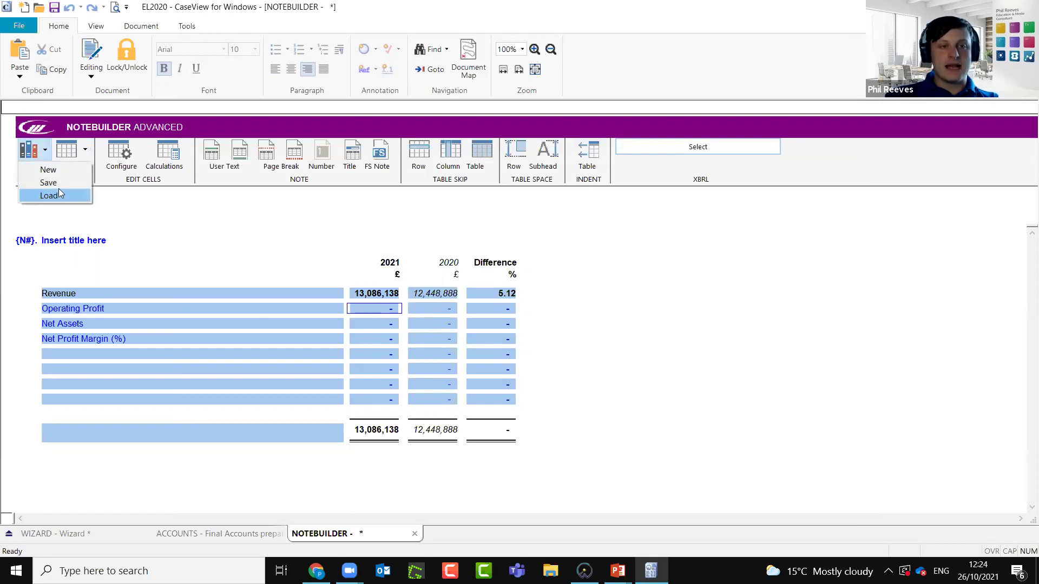
{"action": "left_click", "coordinate": [59, 182]}
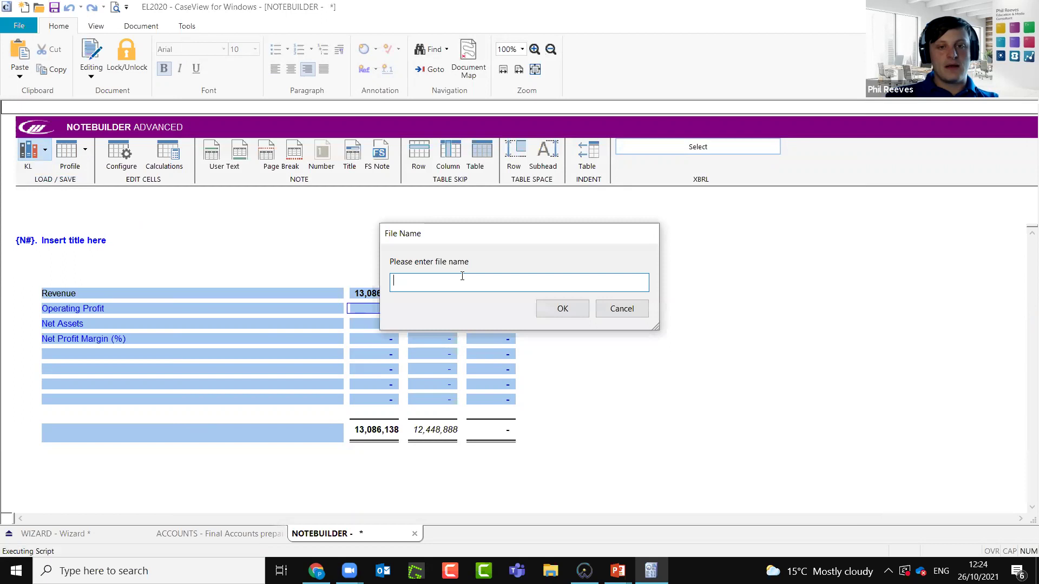
{"action": "type", "text": "Key "}
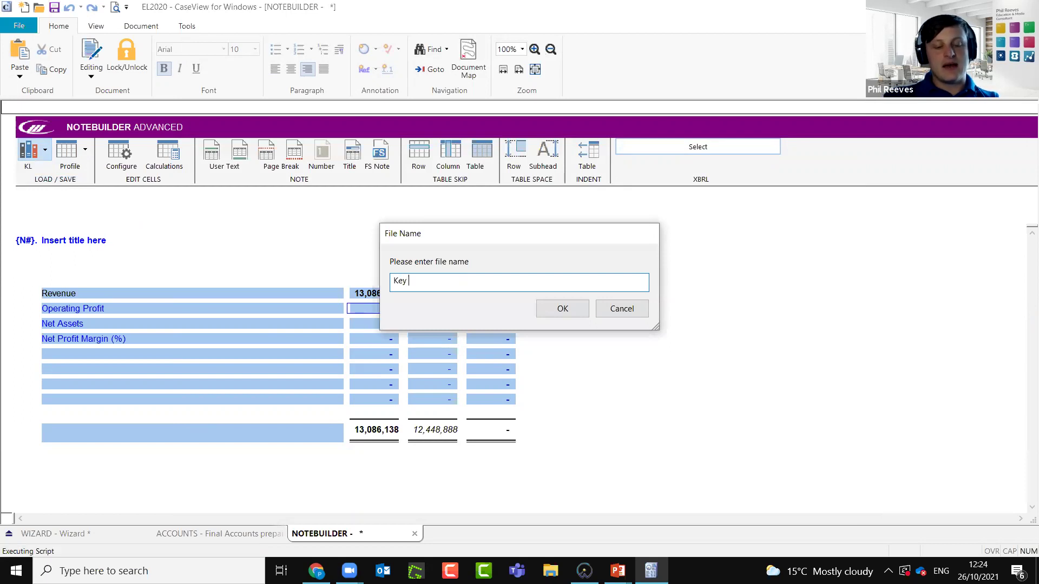
{"action": "type", "text": "p"}
{"action": "key", "text": "BackSpace"}
{"action": "type", "text": "Performance I"}
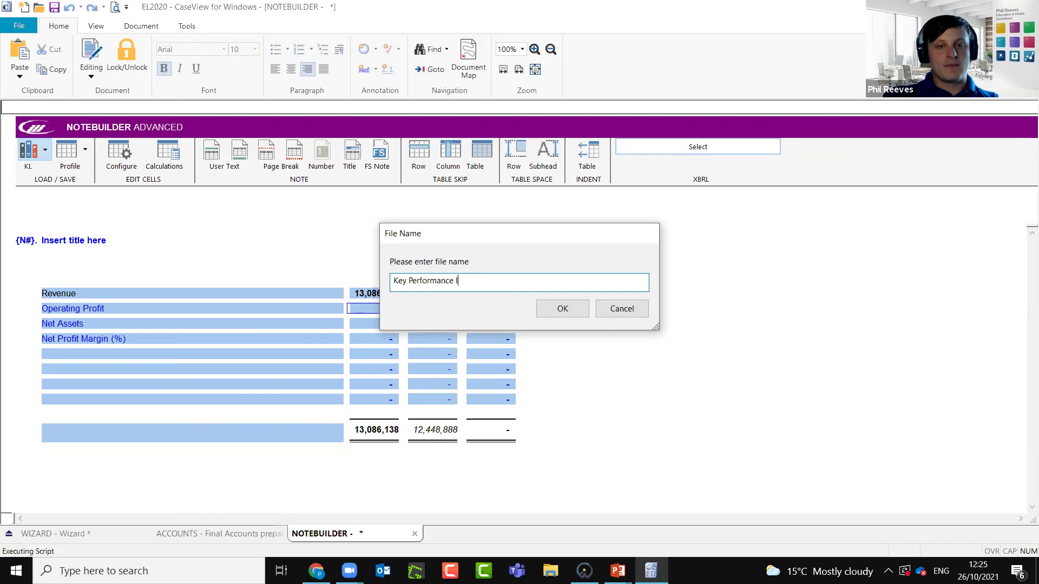
{"action": "type", "text": "ndicators"}
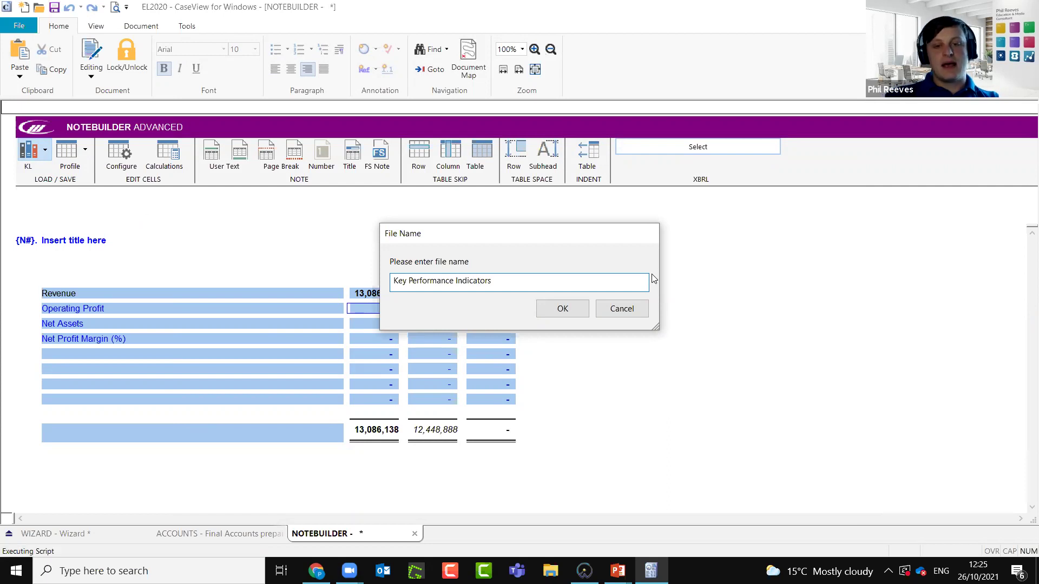
{"action": "left_click", "coordinate": [575, 309]}
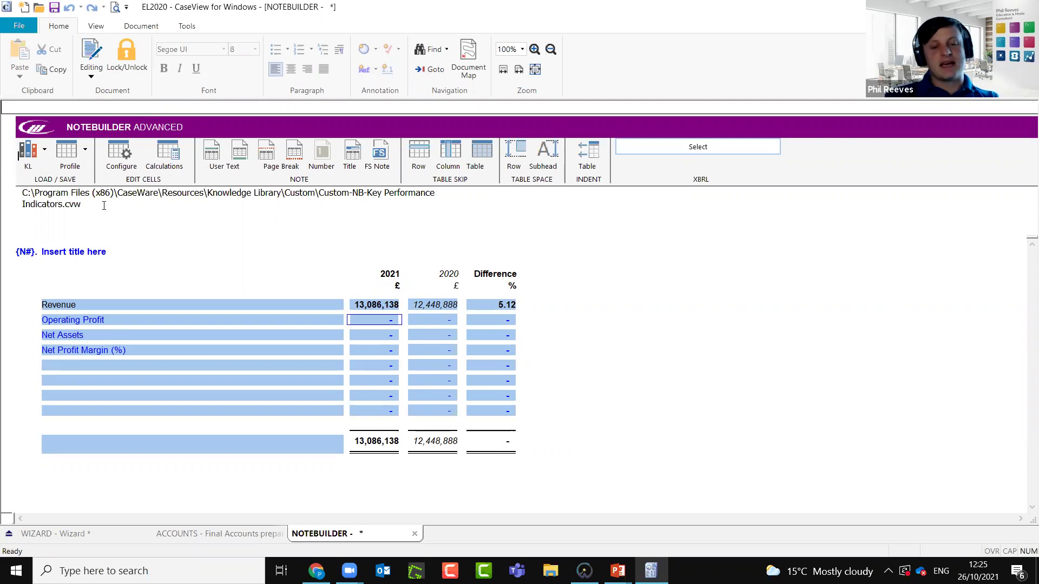
{"action": "left_click", "coordinate": [177, 199]}
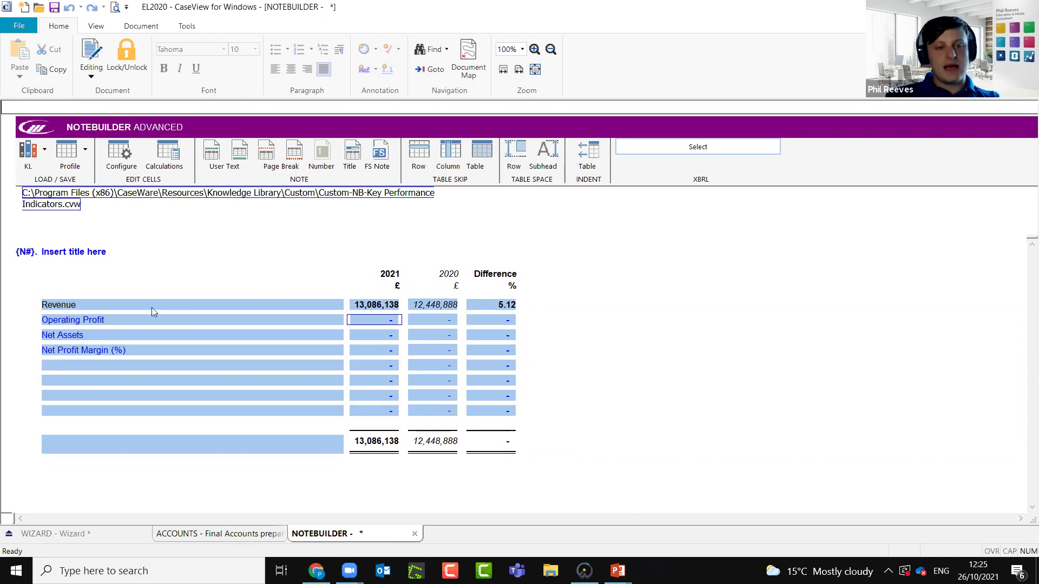
Switch to the ACCOUNTS document and select the Financial key performance indicators heading in the Strategic Report
{"action": "left_click", "coordinate": [274, 531]}
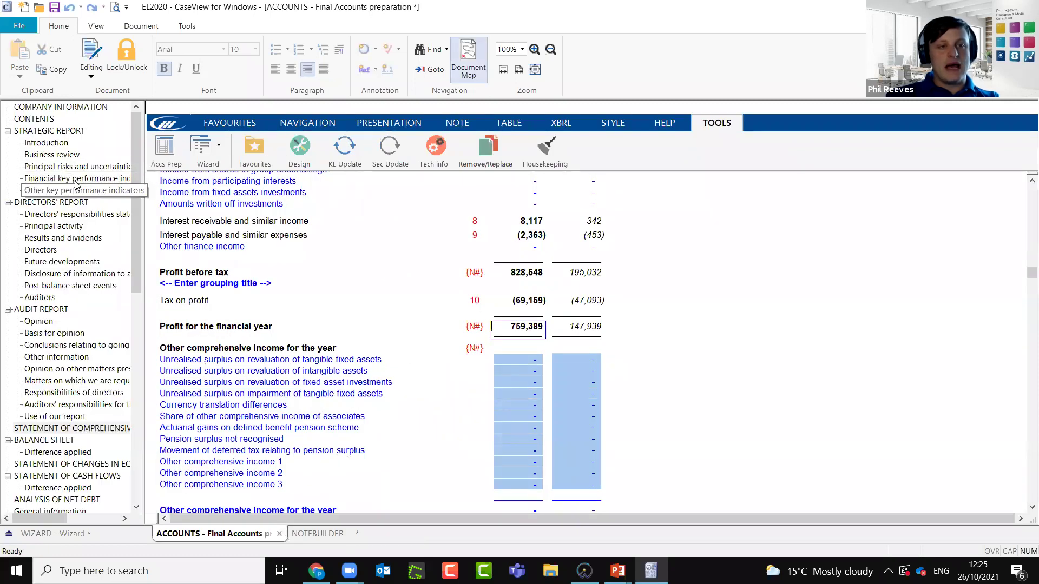
{"action": "left_click", "coordinate": [76, 180]}
{"action": "scroll", "coordinate": [313, 320], "scroll_direction": "up", "scroll_amount": 3}
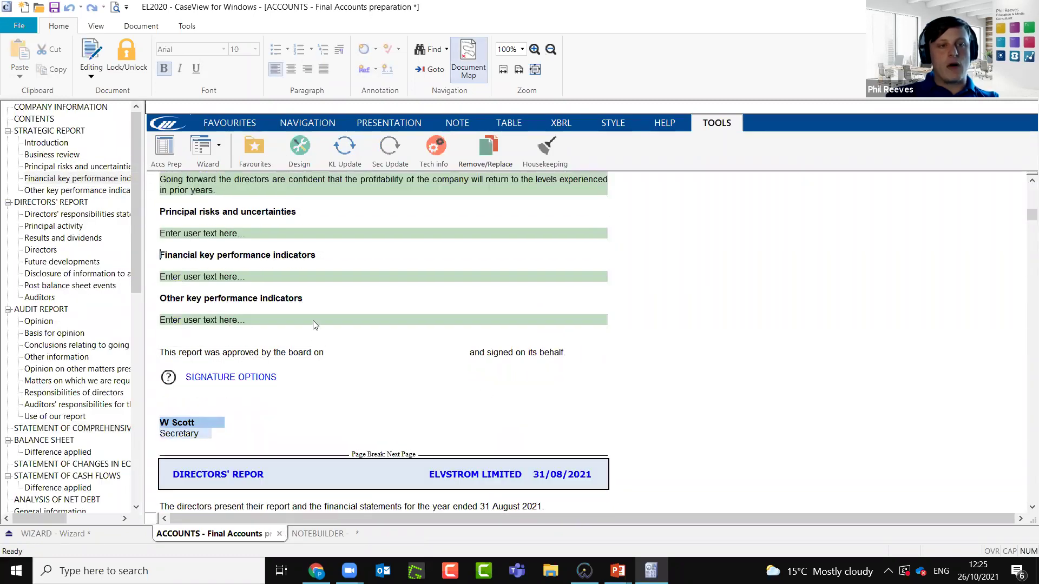
{"action": "left_click", "coordinate": [251, 263]}
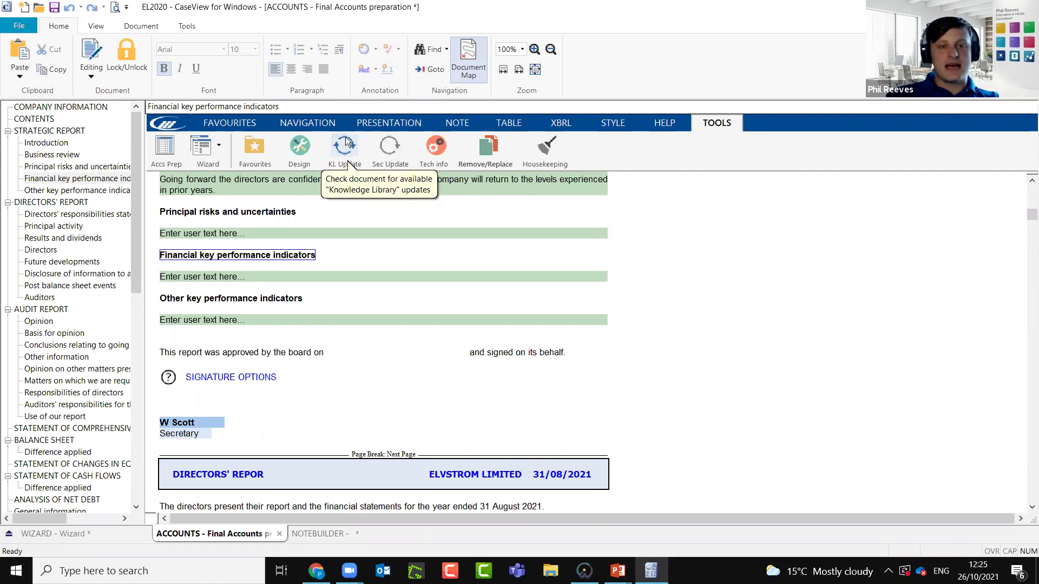
Run a Knowledge Library update on the accounts for the ToolBar section only
{"action": "left_click", "coordinate": [347, 152]}
{"action": "left_click", "coordinate": [533, 331]}
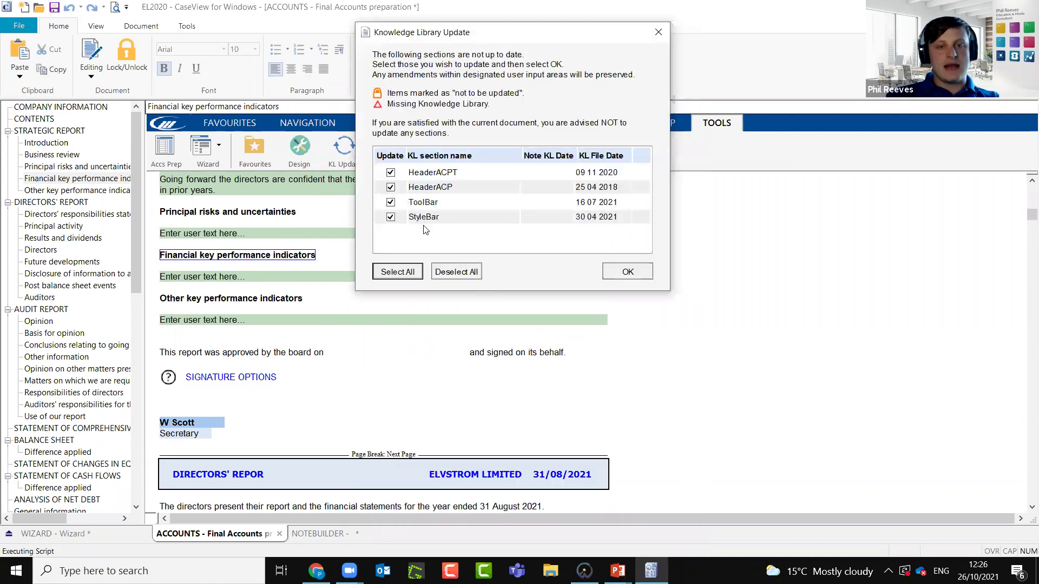
{"action": "left_click", "coordinate": [456, 272]}
{"action": "left_click", "coordinate": [391, 201]}
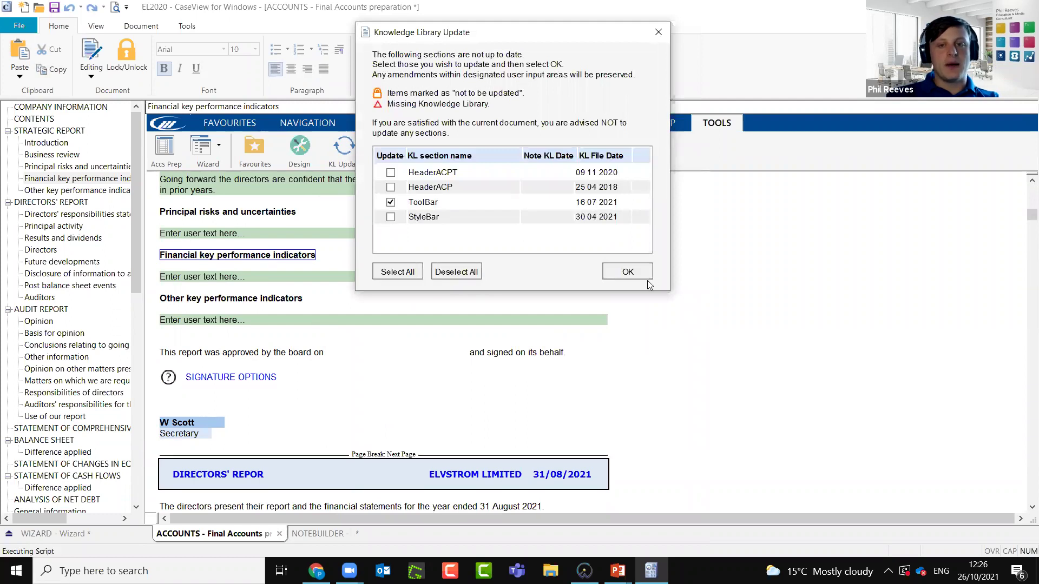
{"action": "left_click", "coordinate": [628, 272]}
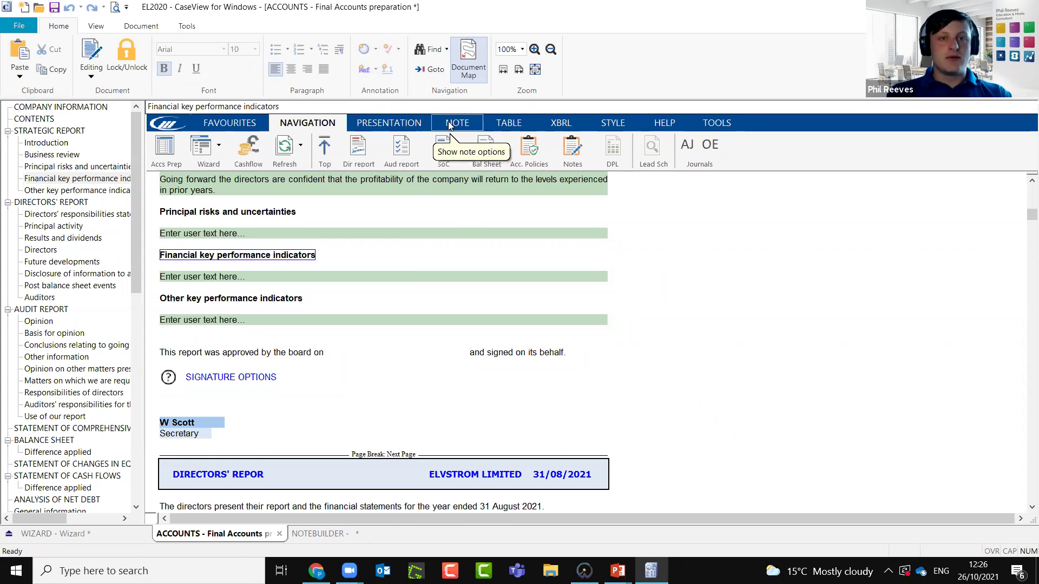
Add the user-defined note Custom-NB-Key Performance Indicators under the Financial key performance indicators heading
{"action": "left_click", "coordinate": [448, 125]}
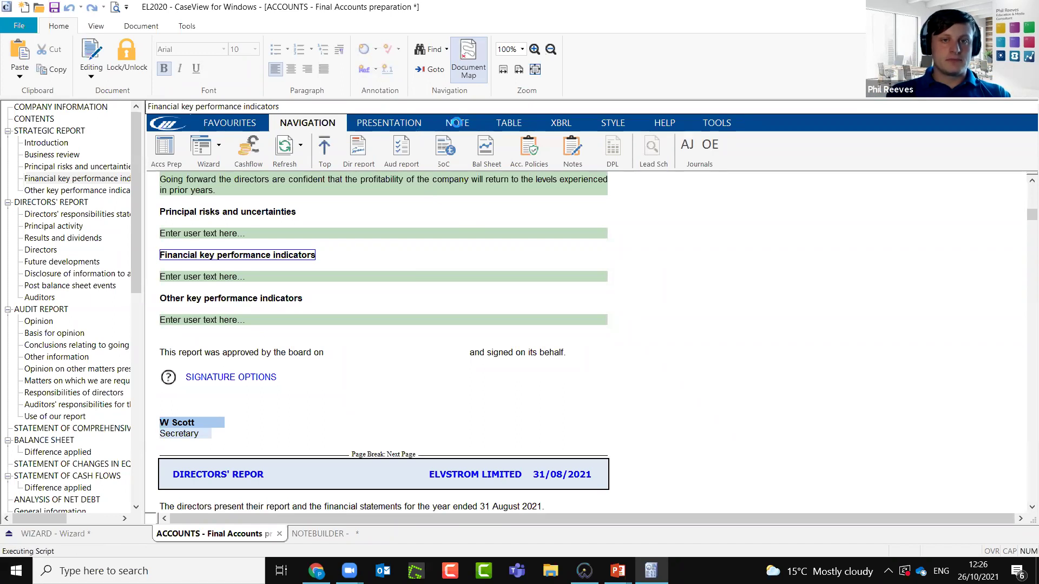
{"action": "left_click", "coordinate": [456, 123]}
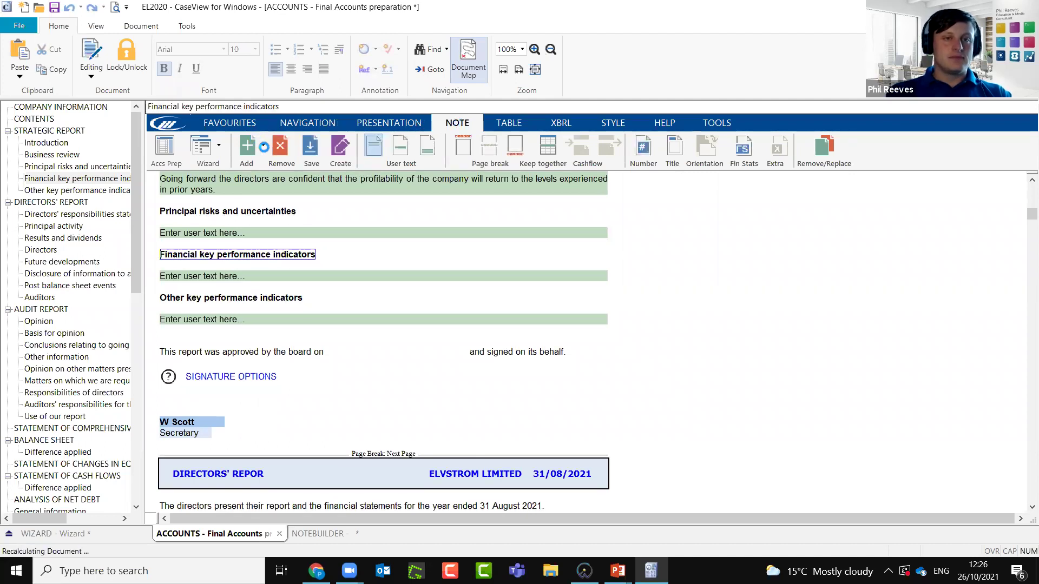
{"action": "left_click", "coordinate": [263, 146]}
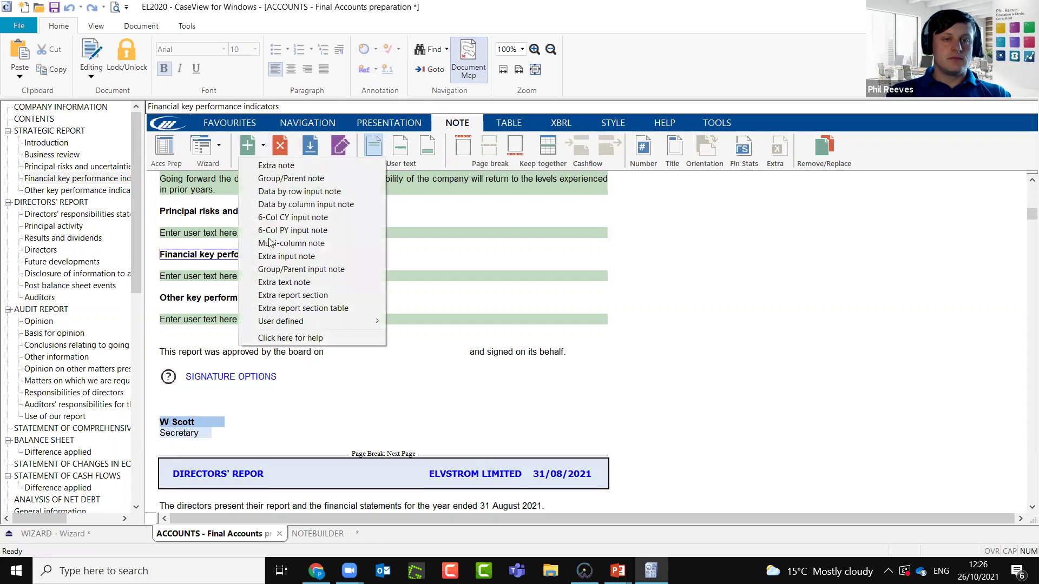
{"action": "mouse_move", "coordinate": [276, 322]}
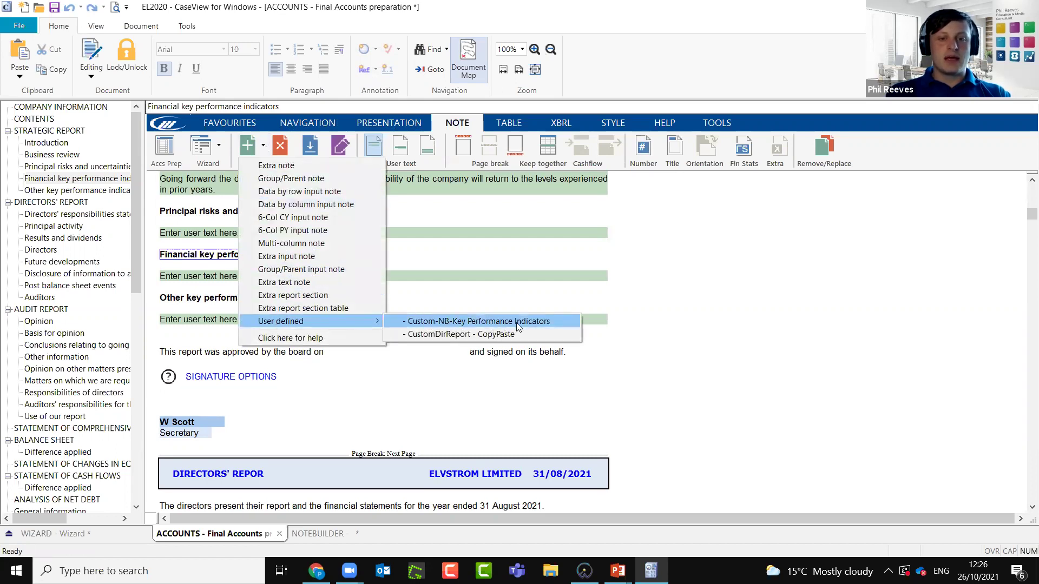
{"action": "left_click", "coordinate": [539, 322]}
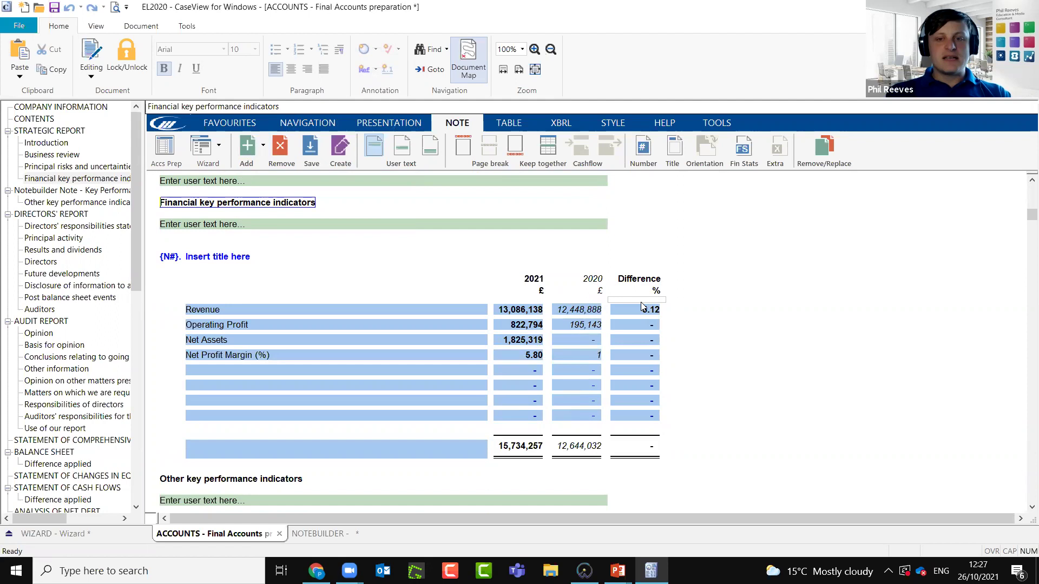
Remove the indent from the key performance indicators table in the Strategic Report
{"action": "left_click", "coordinate": [568, 324]}
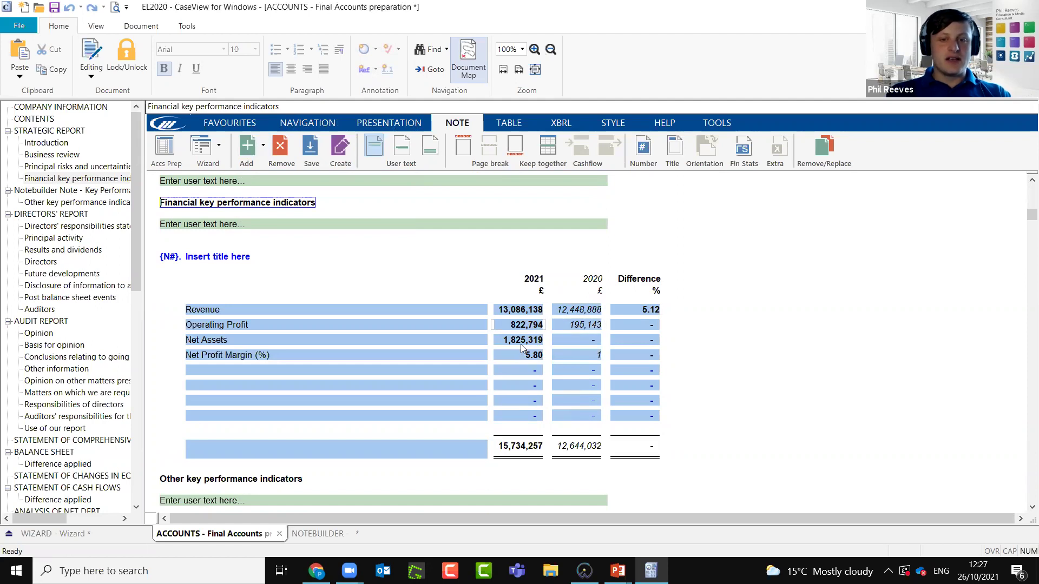
{"action": "left_click", "coordinate": [583, 344]}
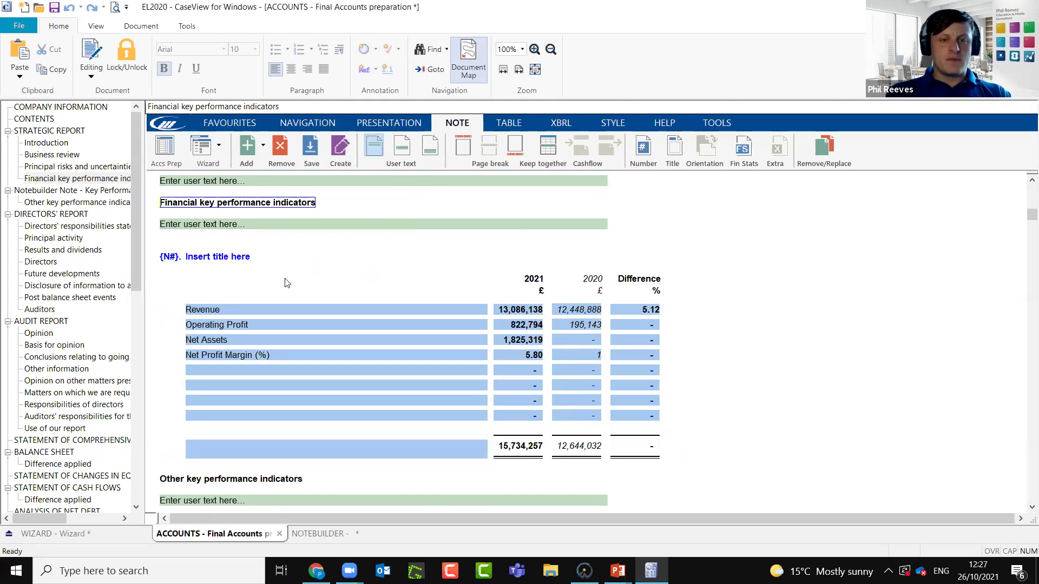
{"action": "left_click", "coordinate": [245, 258]}
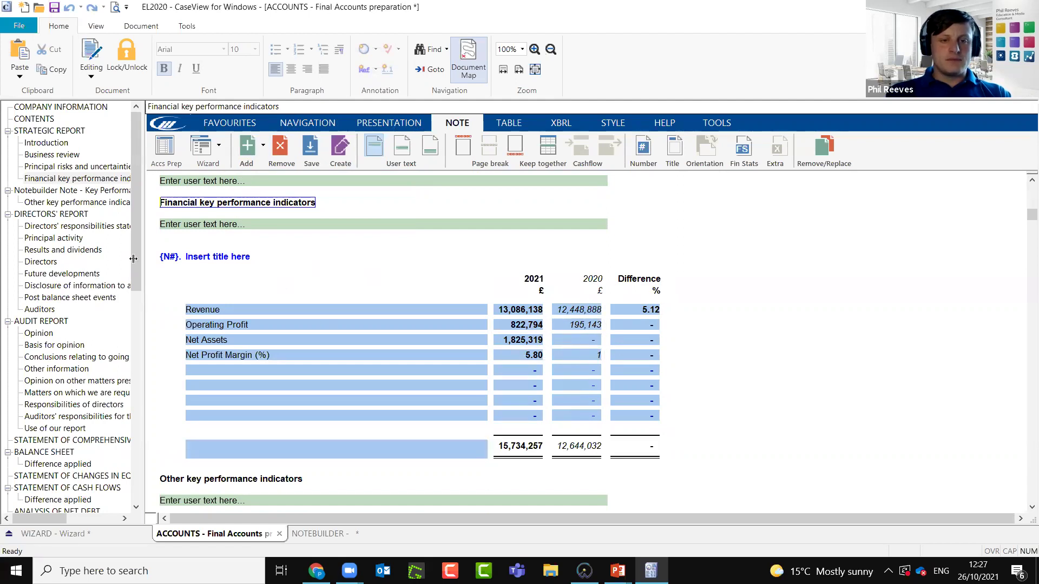
{"action": "left_click", "coordinate": [262, 308]}
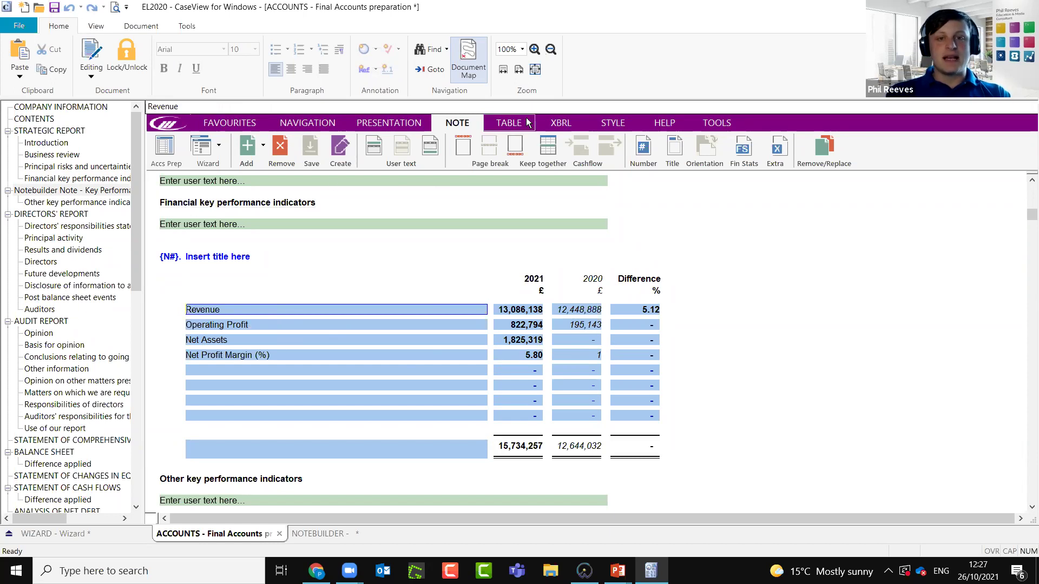
{"action": "left_click", "coordinate": [507, 123]}
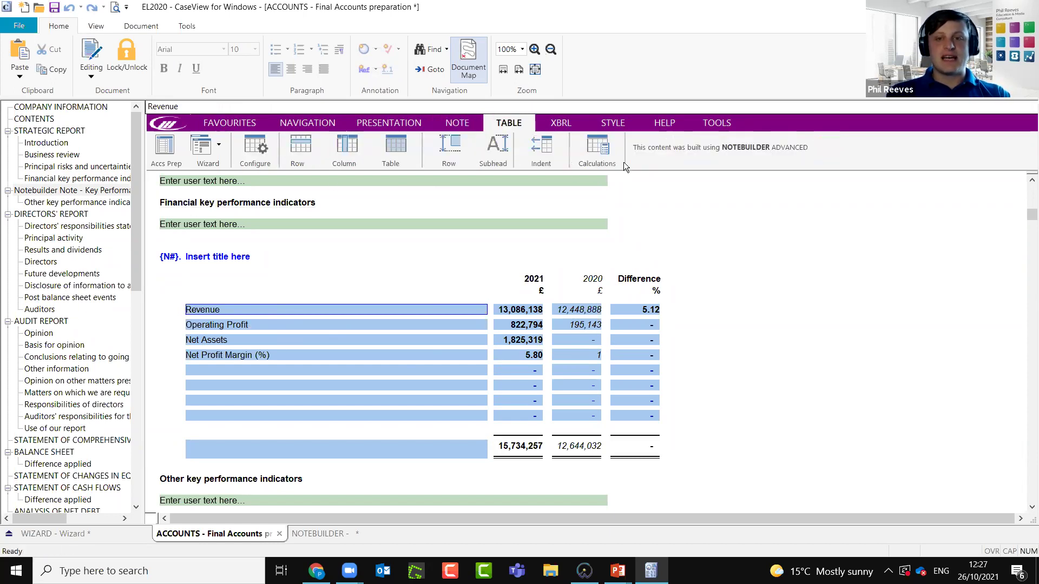
{"action": "left_click", "coordinate": [541, 145]}
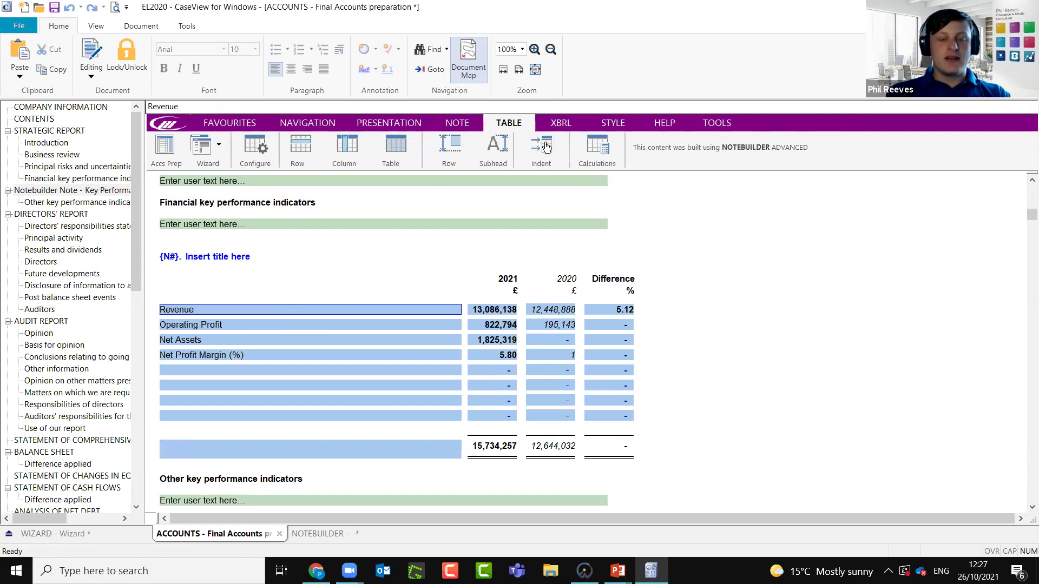
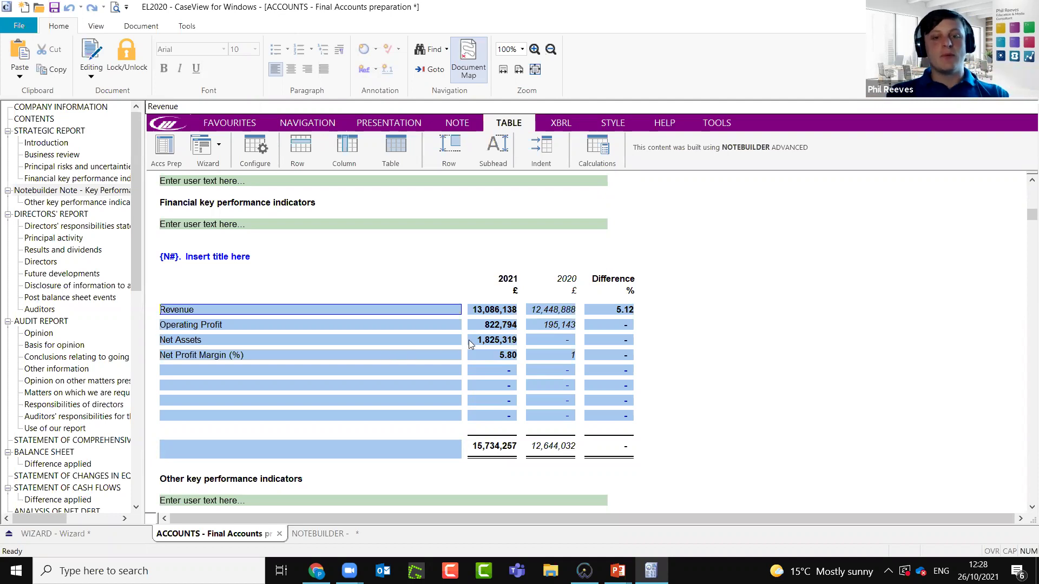
Set the calculation of the 2020 Net Assets cell in the accounts' note to BS1.G37
{"action": "left_click", "coordinate": [559, 339]}
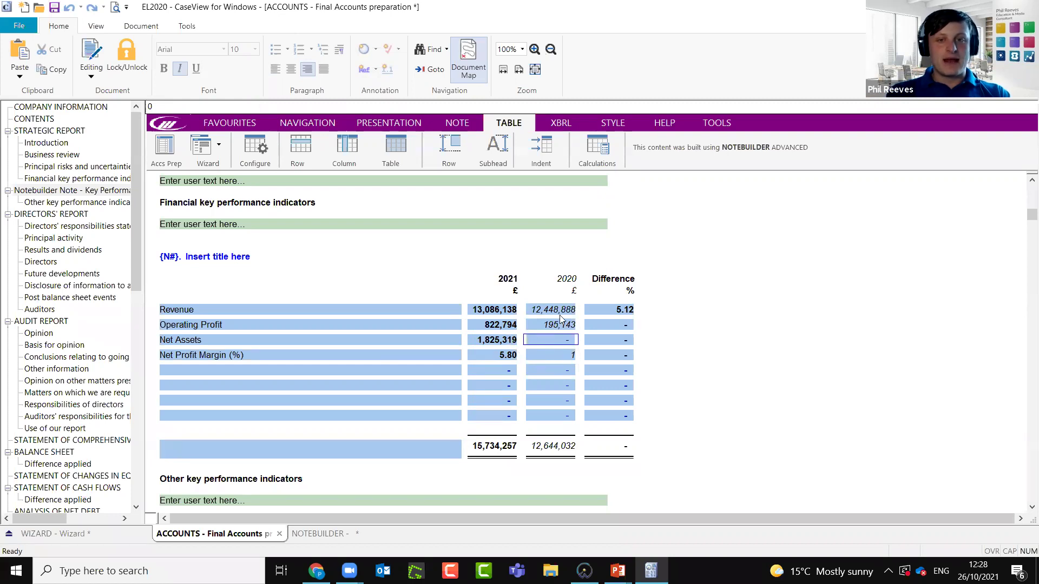
{"action": "left_click", "coordinate": [595, 148]}
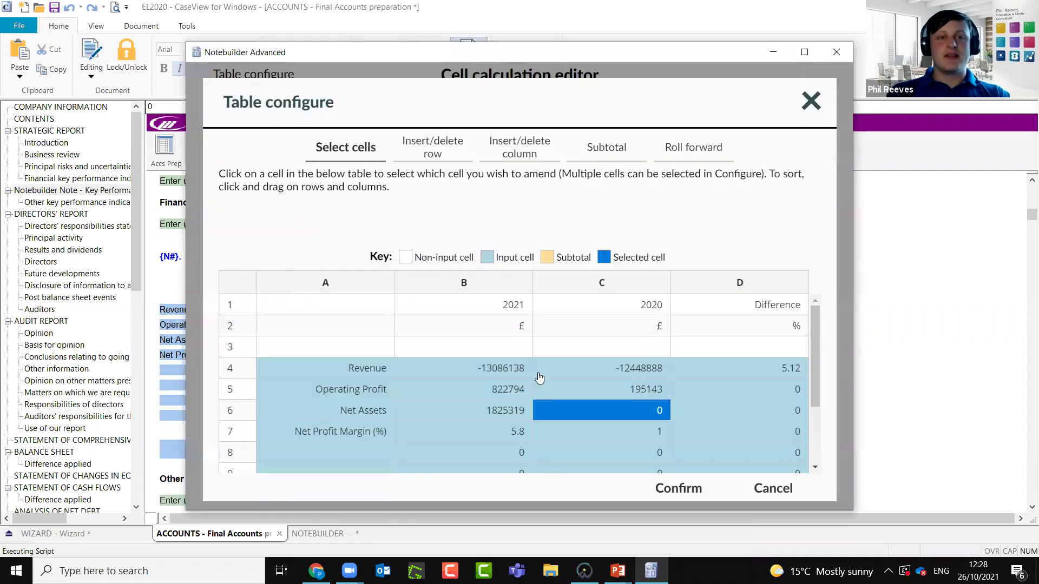
{"action": "left_click", "coordinate": [673, 494]}
{"action": "left_click", "coordinate": [229, 344]}
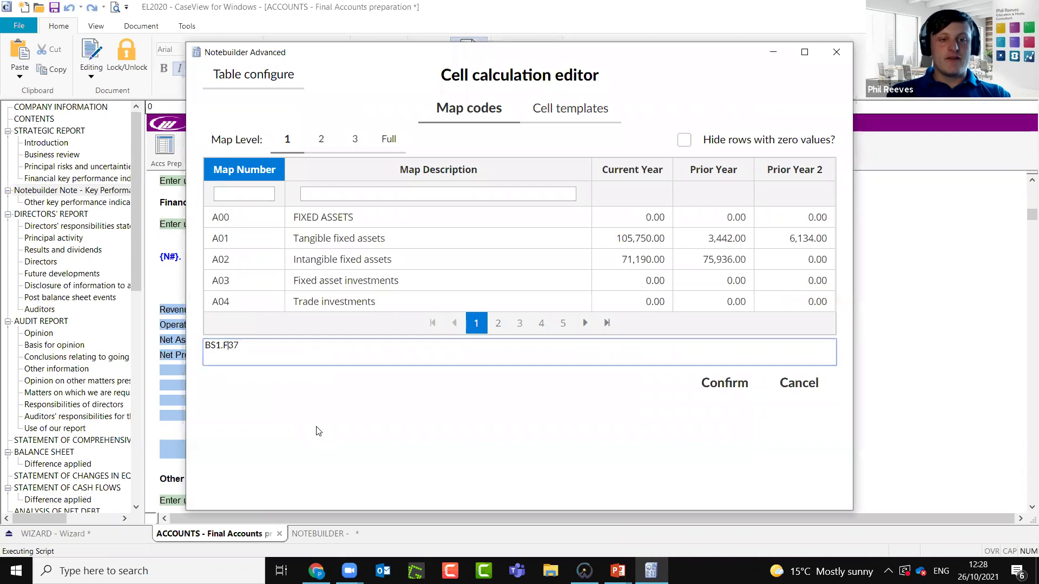
{"action": "key", "text": "BackSpace"}
{"action": "type", "text": "G"}
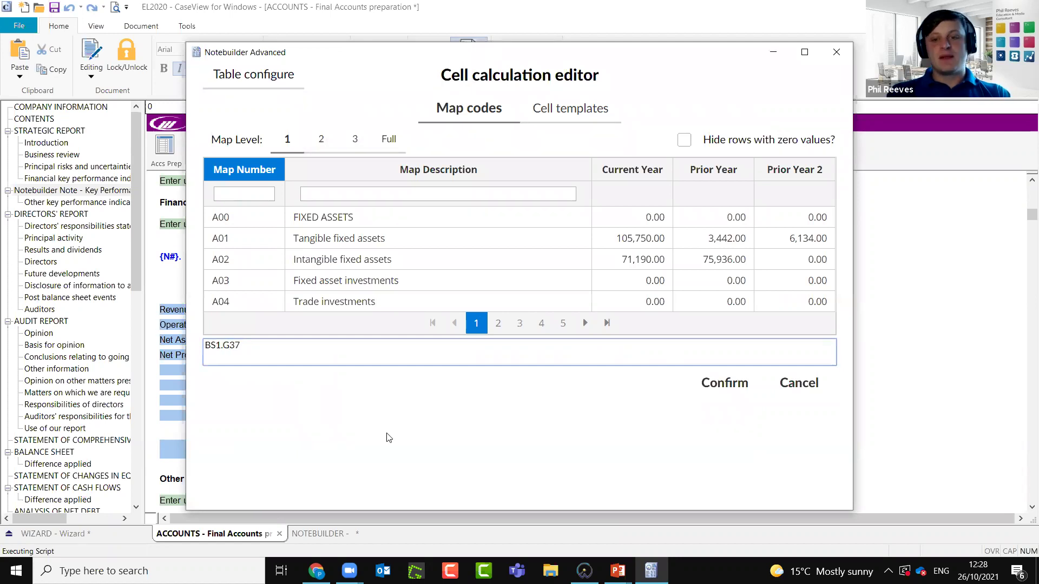
{"action": "left_click", "coordinate": [709, 385]}
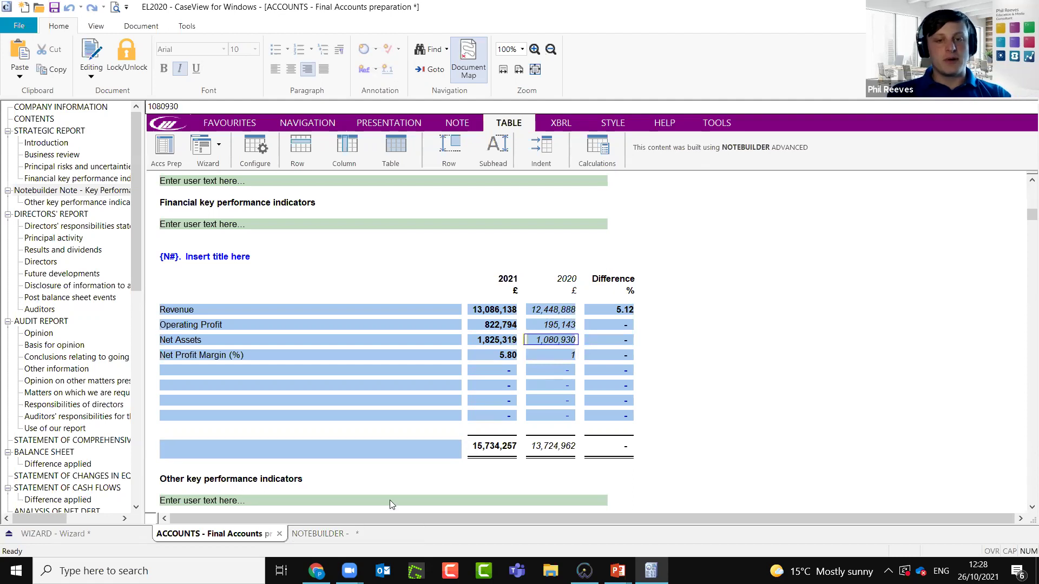
Switch to the NOTEBUILDER document and set its 2020 Net Assets cell calculation to BS1.G37
{"action": "left_click", "coordinate": [560, 357]}
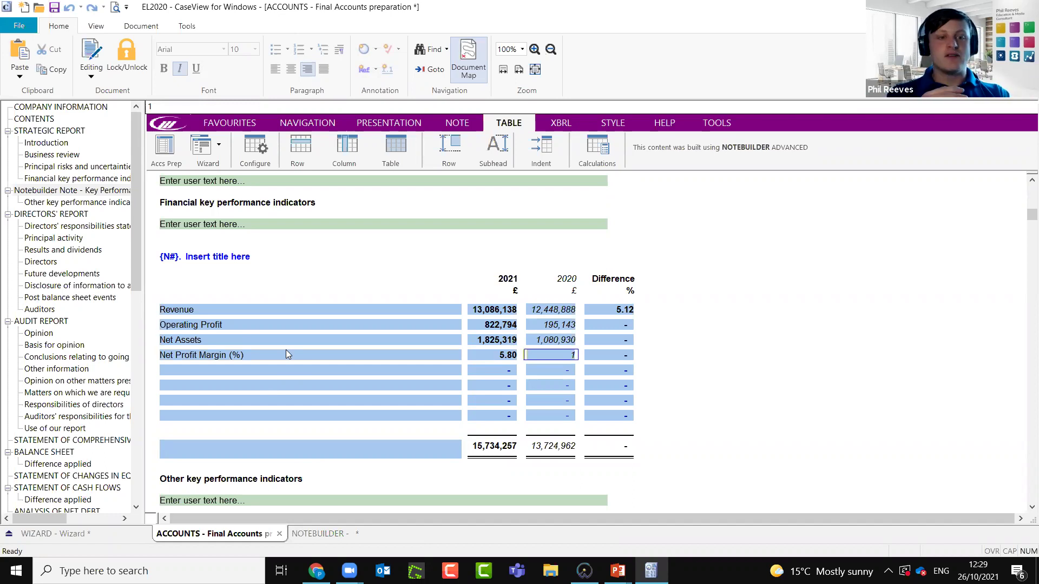
{"action": "left_click", "coordinate": [351, 536]}
{"action": "left_click", "coordinate": [122, 304]}
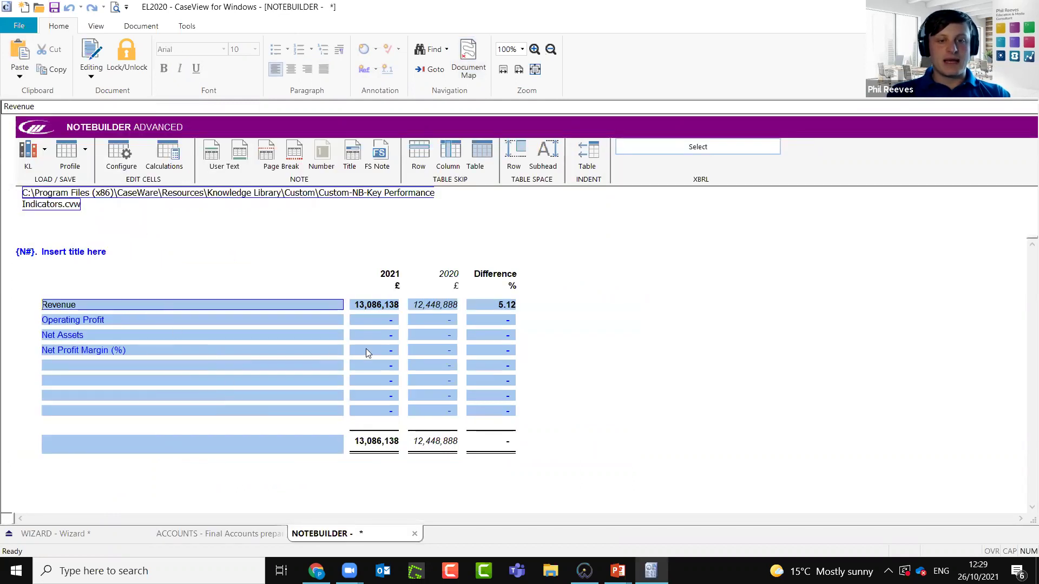
{"action": "left_click", "coordinate": [440, 337]}
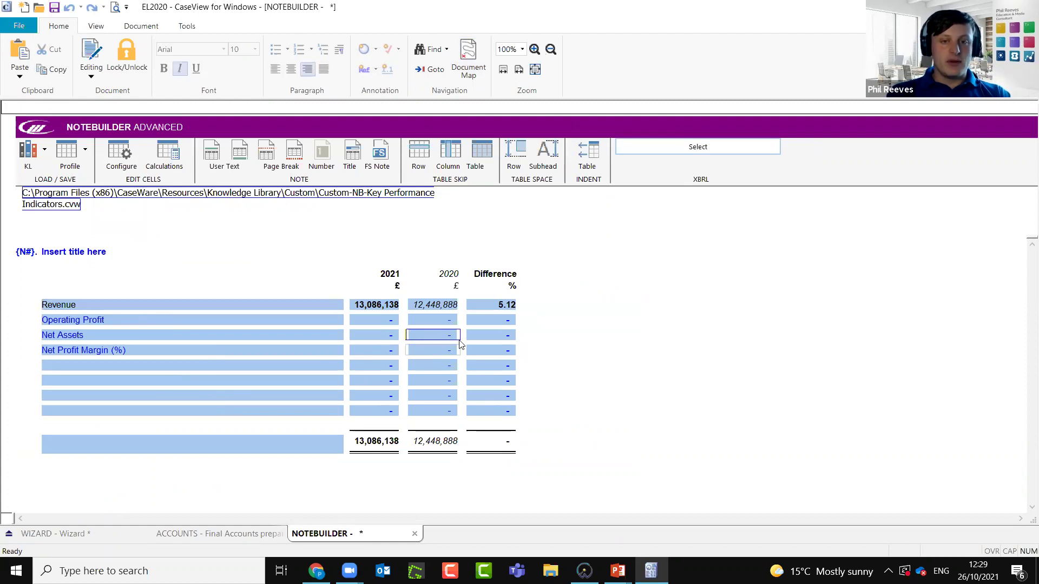
{"action": "left_click", "coordinate": [167, 151]}
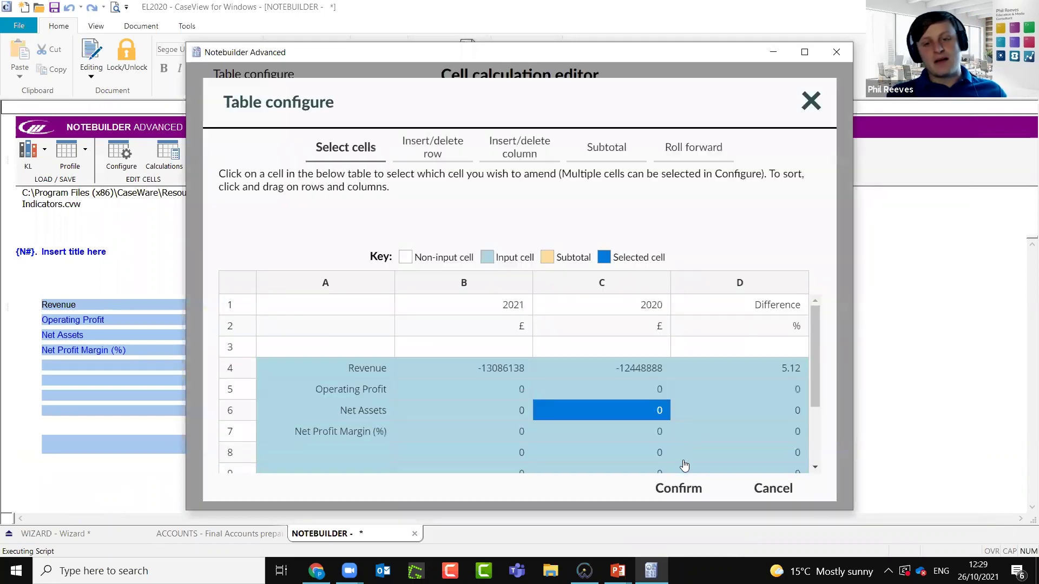
{"action": "left_click", "coordinate": [677, 490]}
{"action": "left_click", "coordinate": [271, 361]}
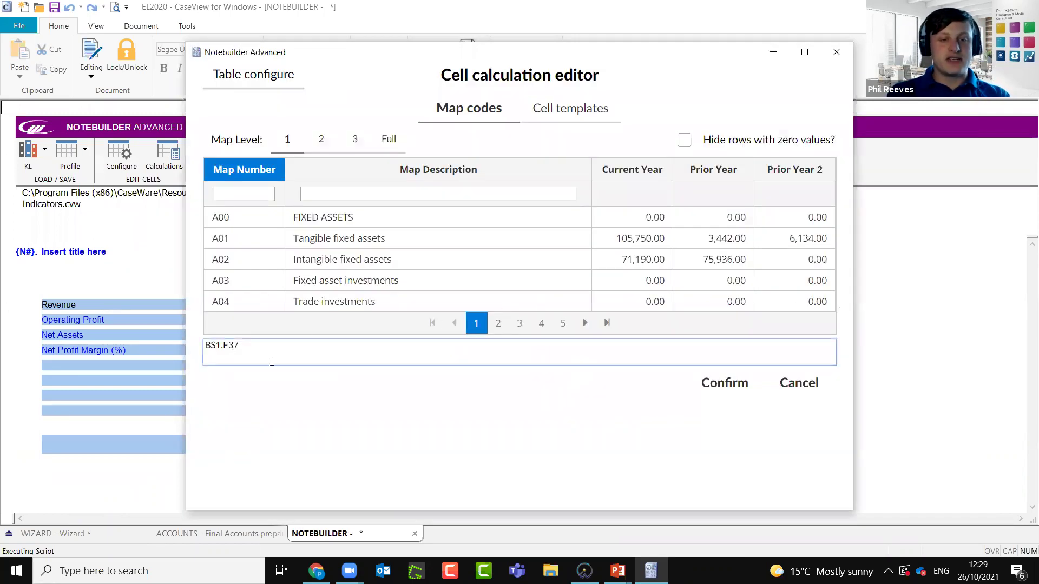
{"action": "key", "text": "BackSpace"}
{"action": "type", "text": "G"}
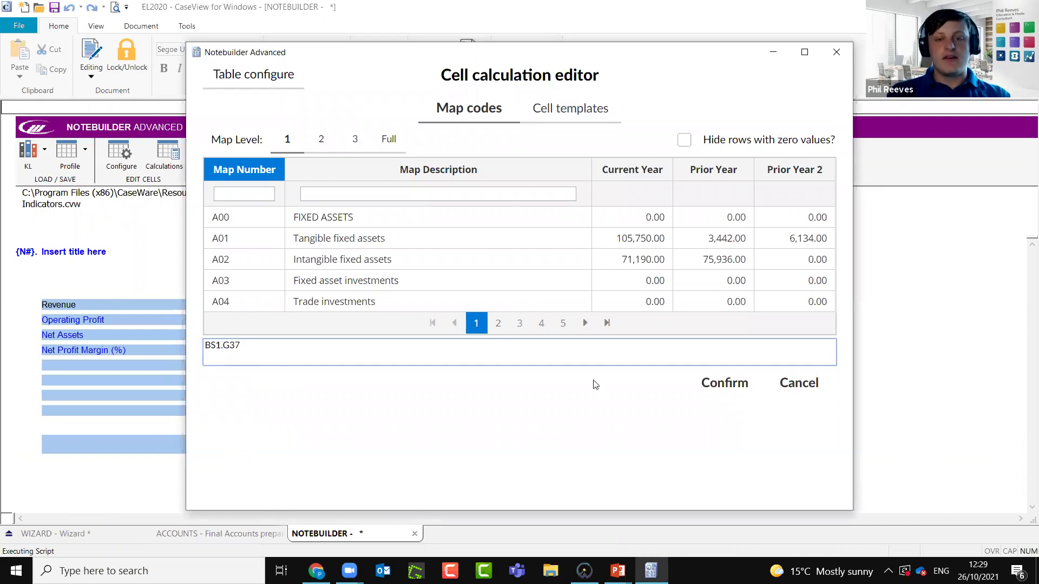
{"action": "left_click", "coordinate": [734, 384]}
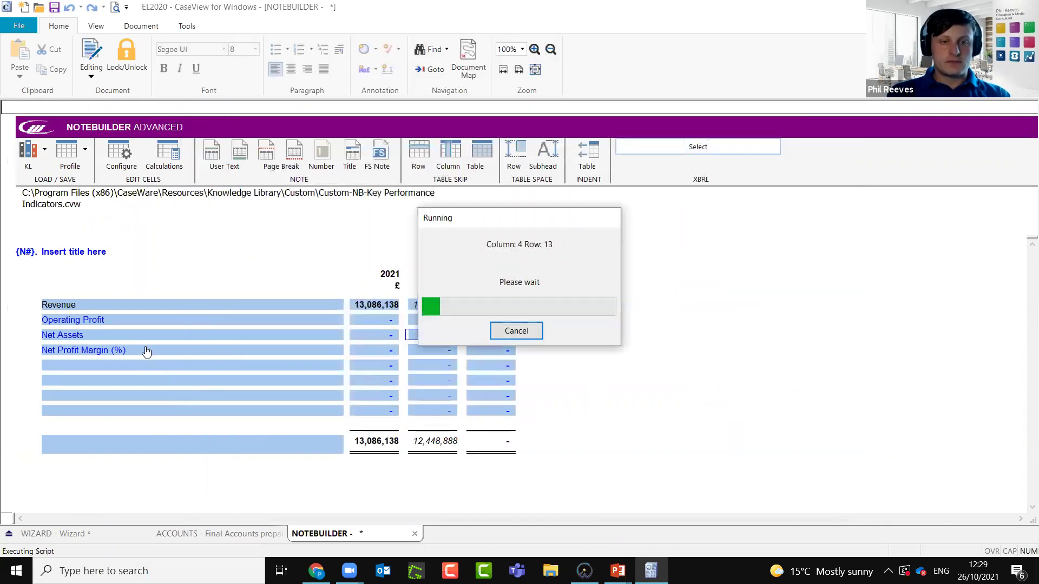
Remove the indent from the key performance indicators table in the NOTEBUILDER document
{"action": "left_click", "coordinate": [93, 345]}
{"action": "left_click", "coordinate": [107, 335]}
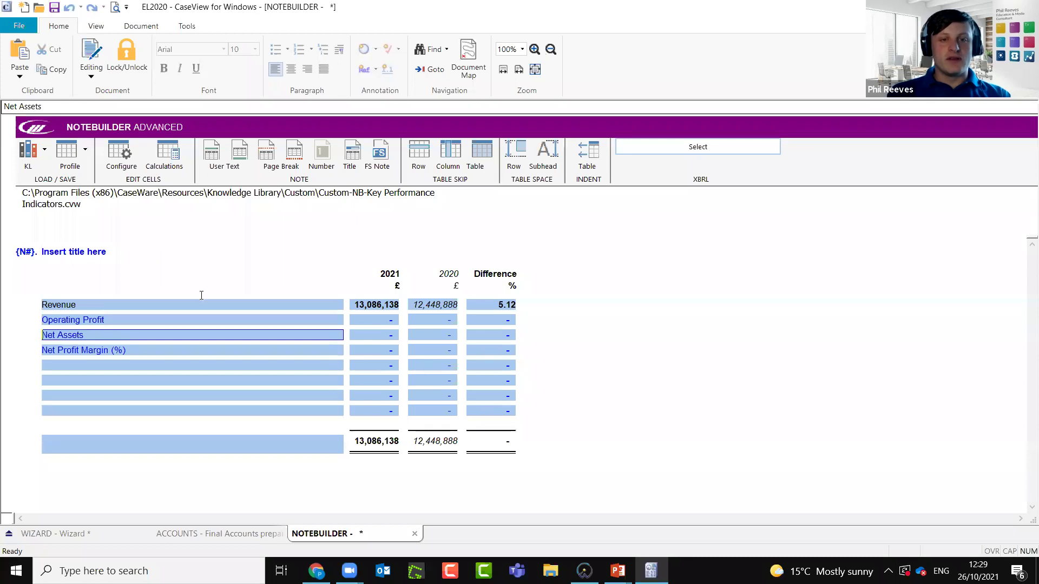
{"action": "left_click", "coordinate": [599, 153]}
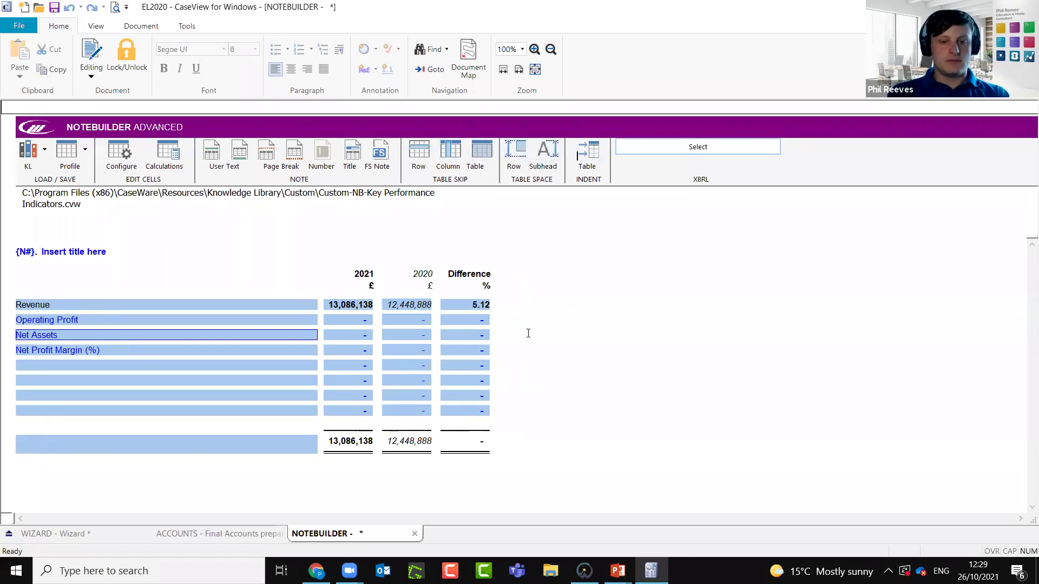
Return to the ACCOUNTS document and check in print preview how the key performance indicators table prints on pages 4 and 5
{"action": "left_click", "coordinate": [209, 533]}
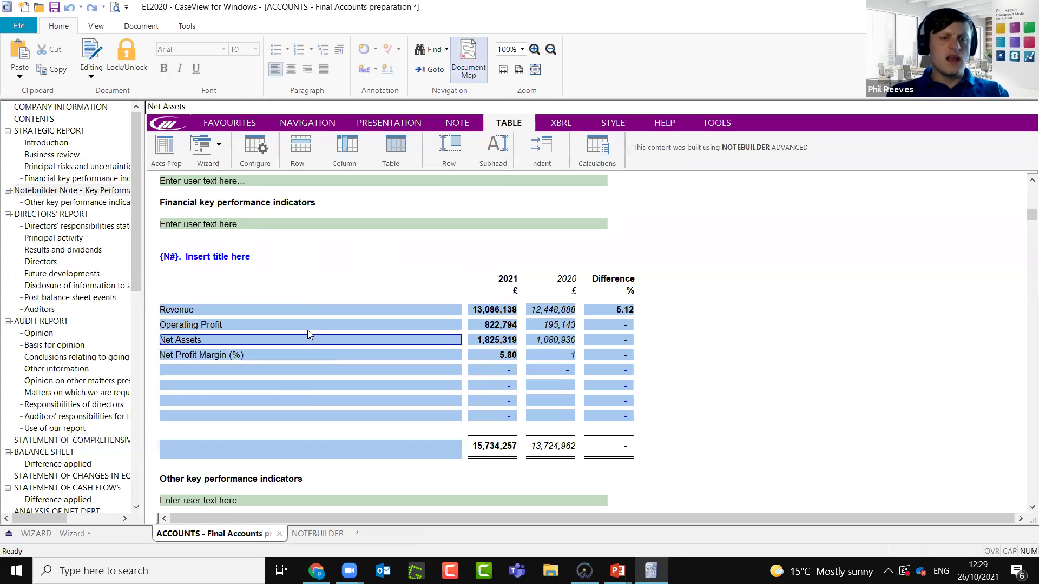
{"action": "left_click", "coordinate": [116, 7]}
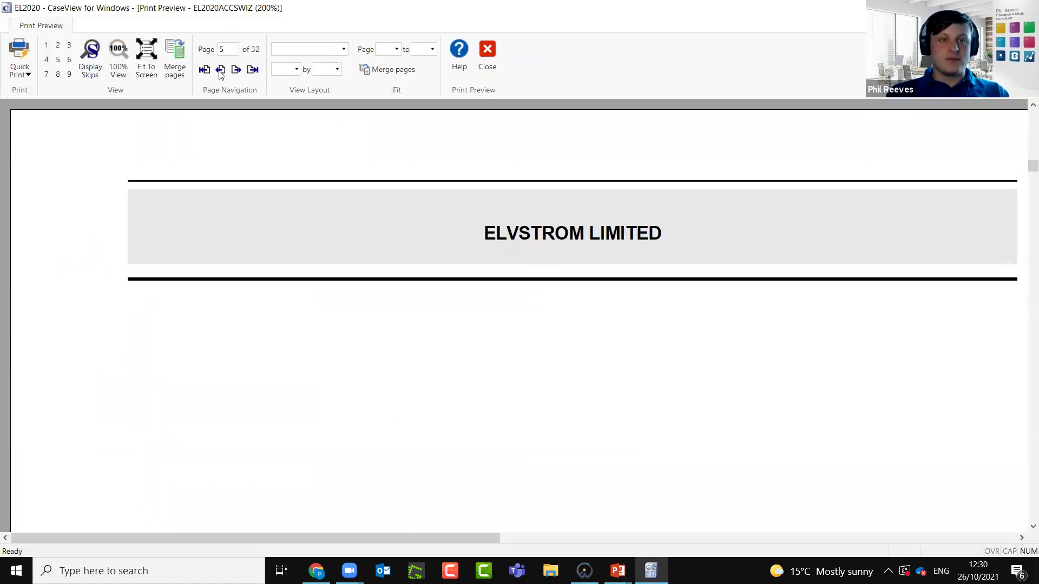
{"action": "left_click", "coordinate": [220, 69]}
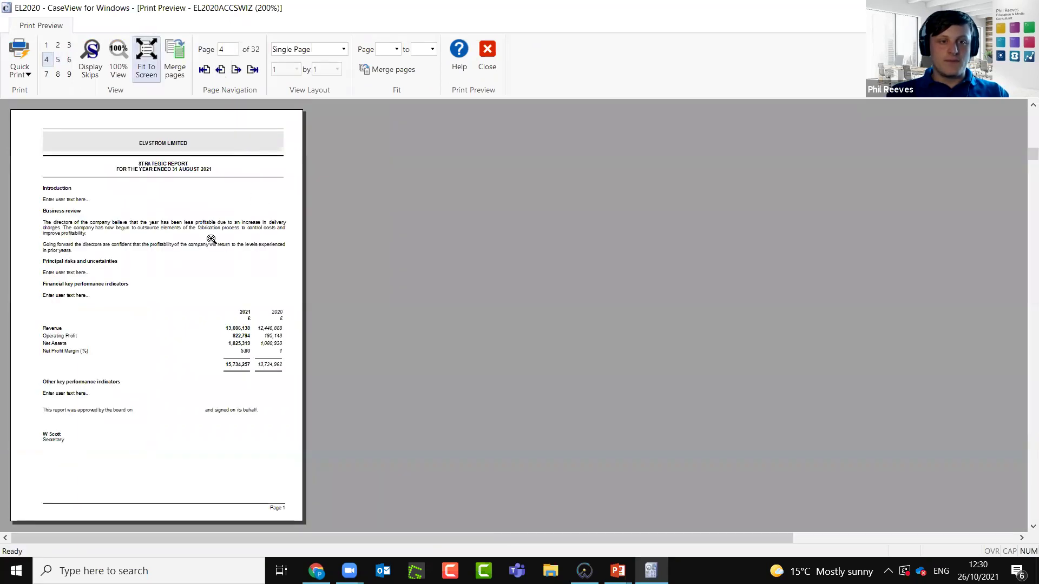
{"action": "left_click", "coordinate": [239, 346]}
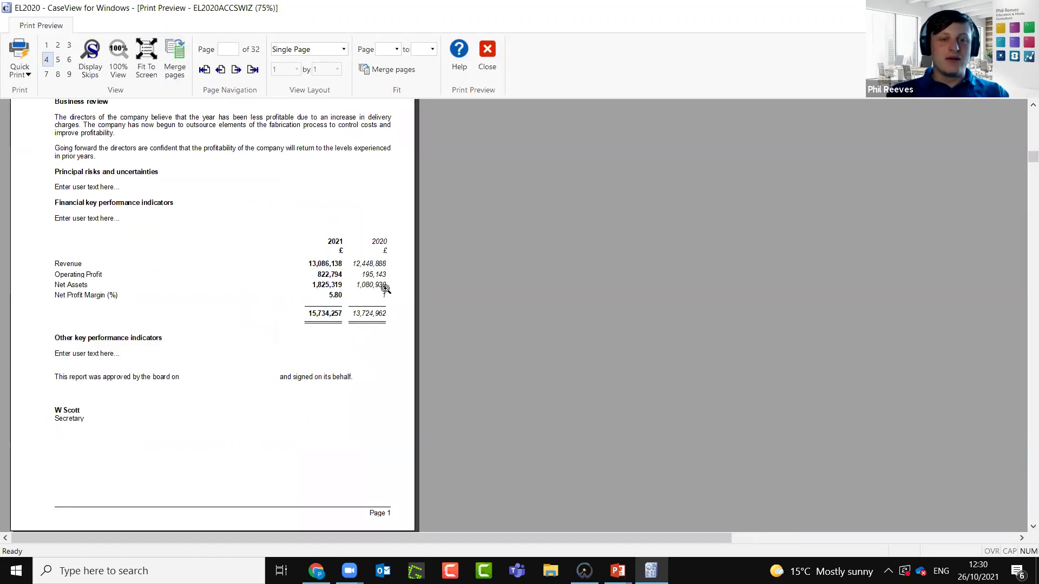
{"action": "left_click", "coordinate": [221, 69]}
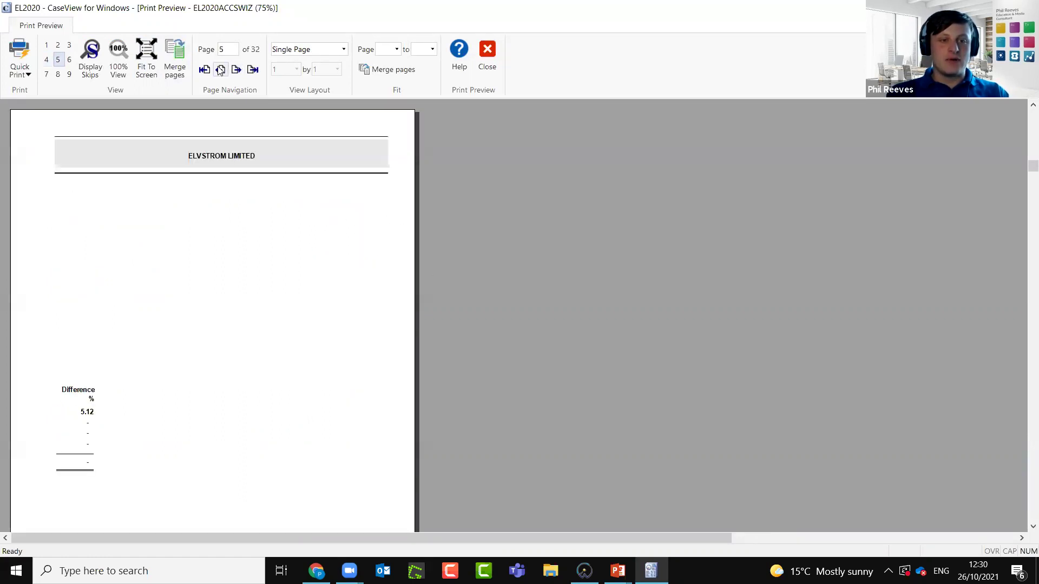
{"action": "scroll", "coordinate": [86, 308], "scroll_direction": "down", "scroll_amount": 2}
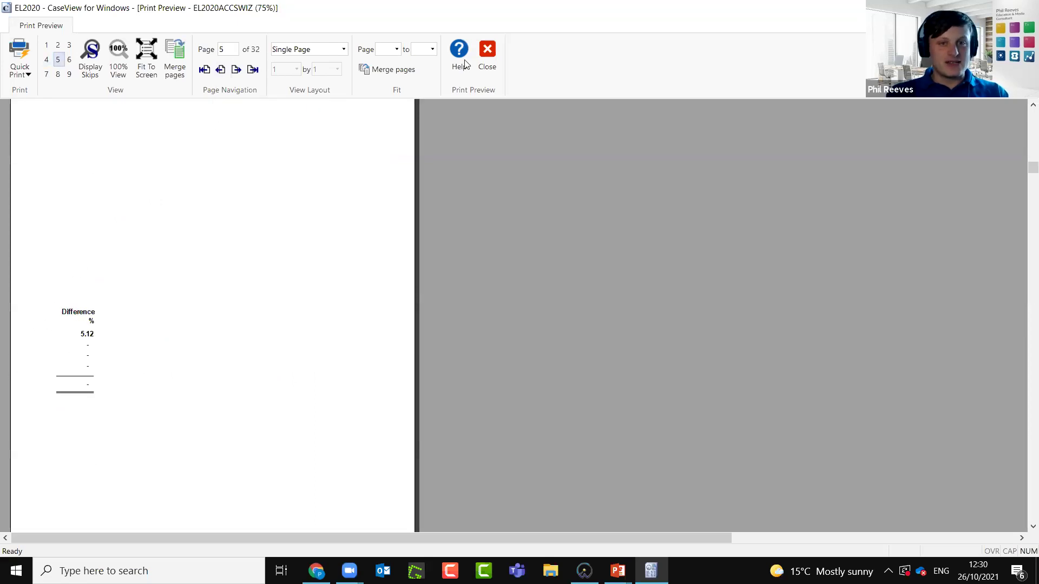
Close the print preview and return to the key performance indicators table in the ACCOUNTS document
{"action": "left_click", "coordinate": [485, 68]}
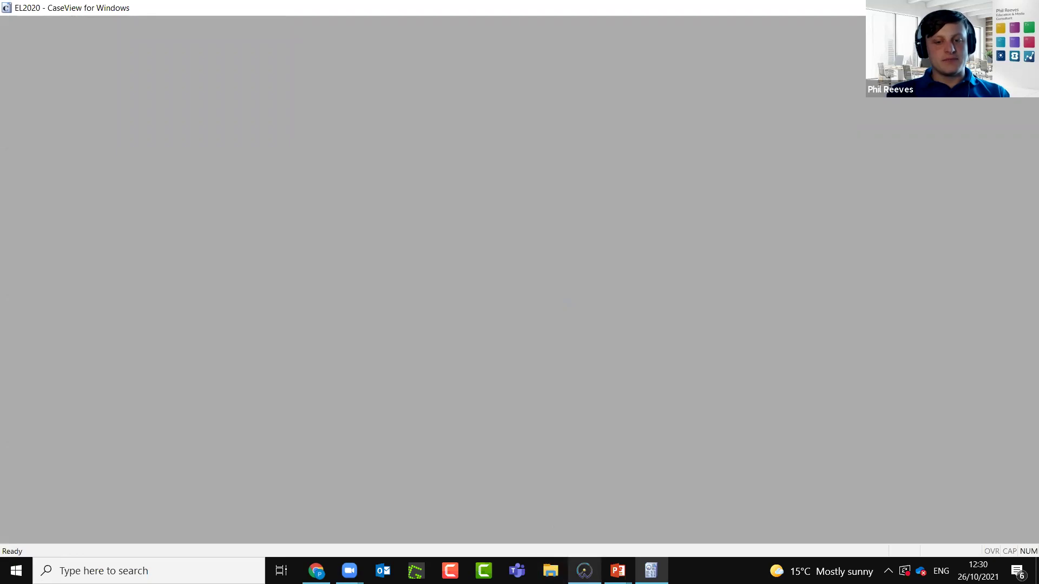
{"action": "mouse_move", "coordinate": [585, 571]}
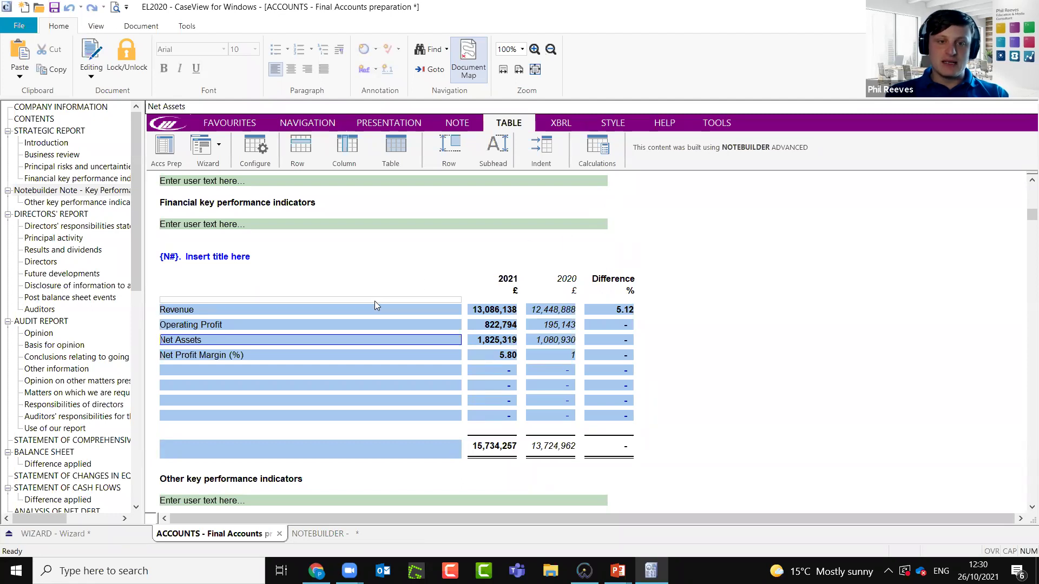
{"action": "left_click", "coordinate": [409, 313]}
{"action": "left_click", "coordinate": [376, 341]}
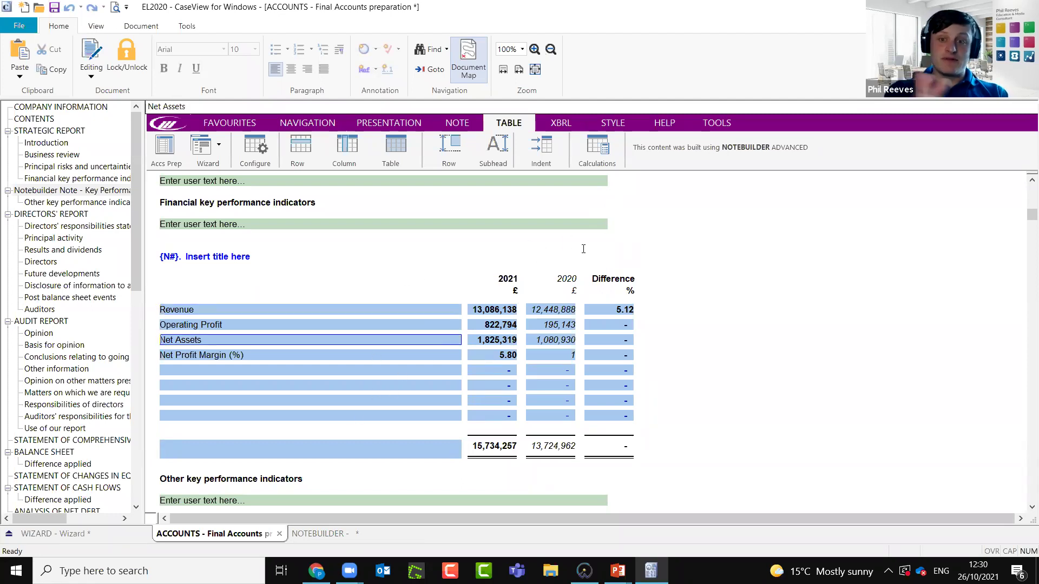
Switch to the NOTEBUILDER document and enable editing for the key performance indicators note
{"action": "left_click", "coordinate": [334, 535]}
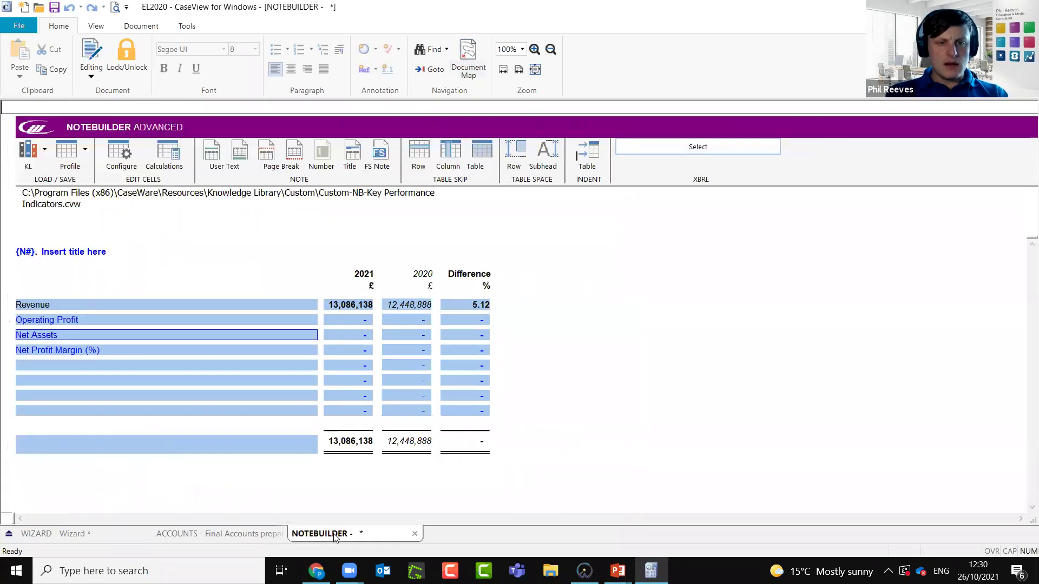
{"action": "left_click", "coordinate": [182, 318]}
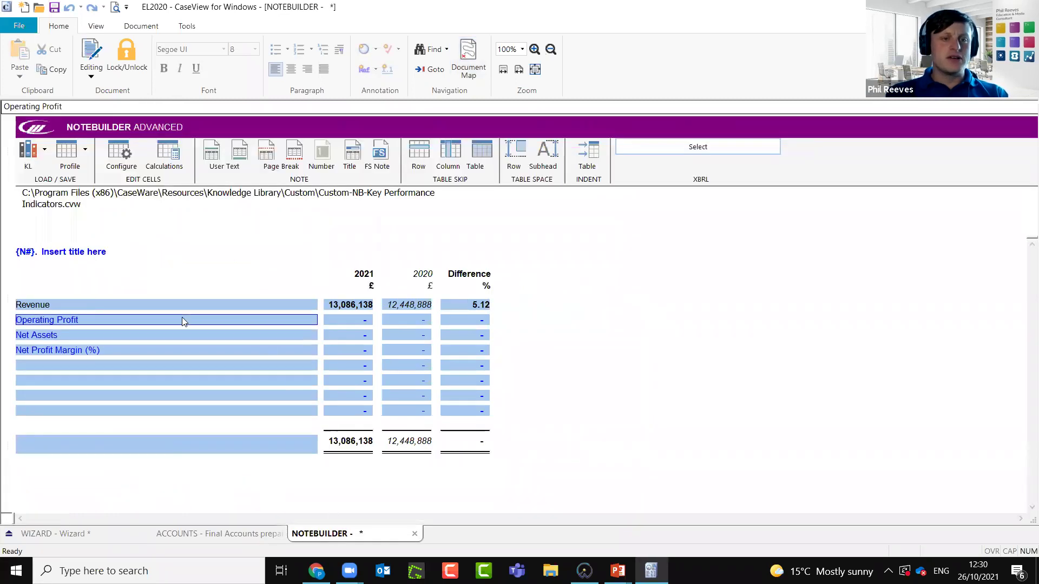
{"action": "left_click", "coordinate": [91, 76]}
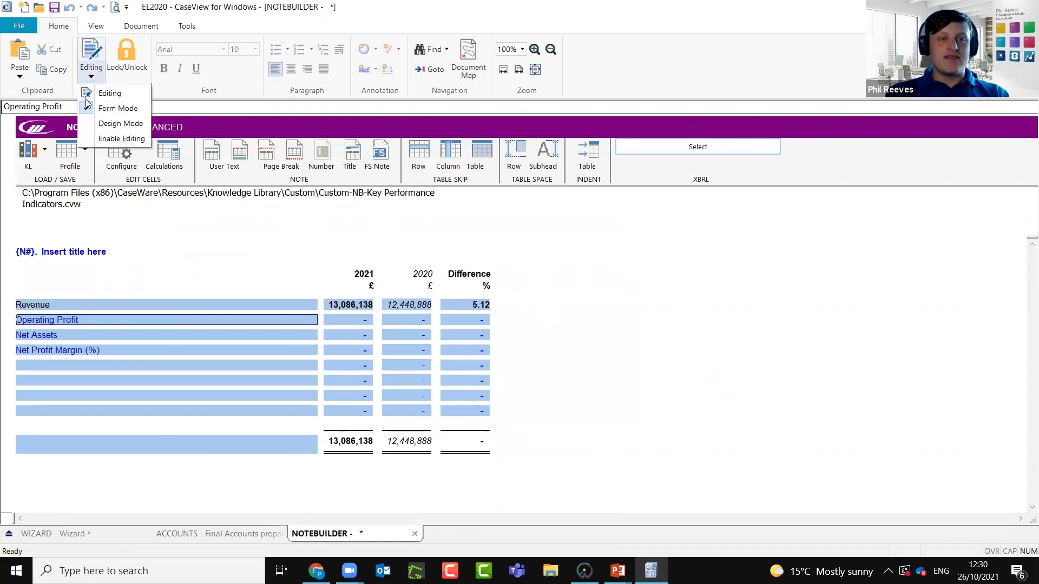
{"action": "left_click", "coordinate": [117, 139]}
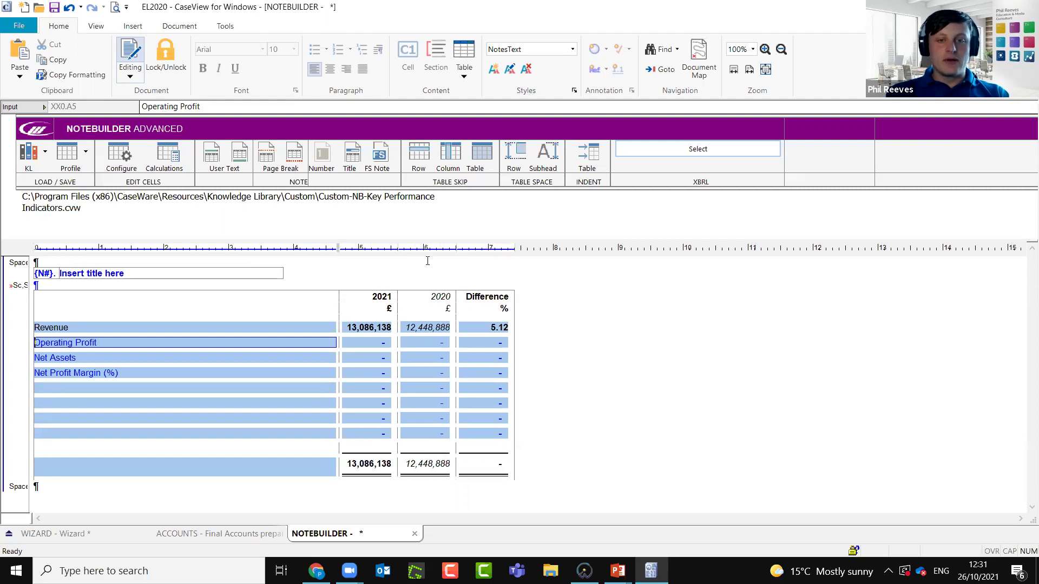
Narrow the table's description column to about 4.2 on the ruler and return the document to form mode
{"action": "right_click", "coordinate": [482, 253]}
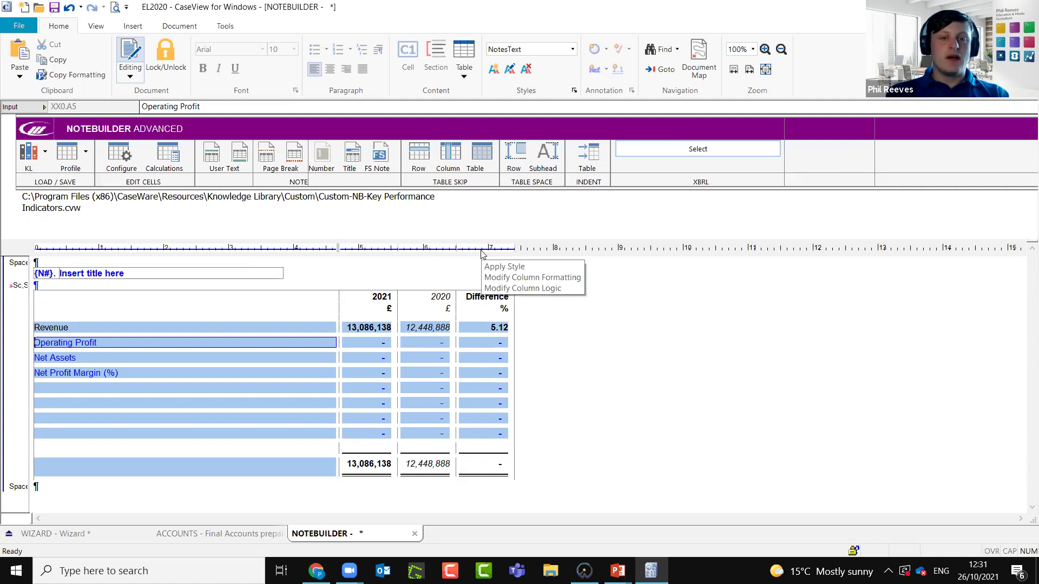
{"action": "left_click", "coordinate": [413, 257]}
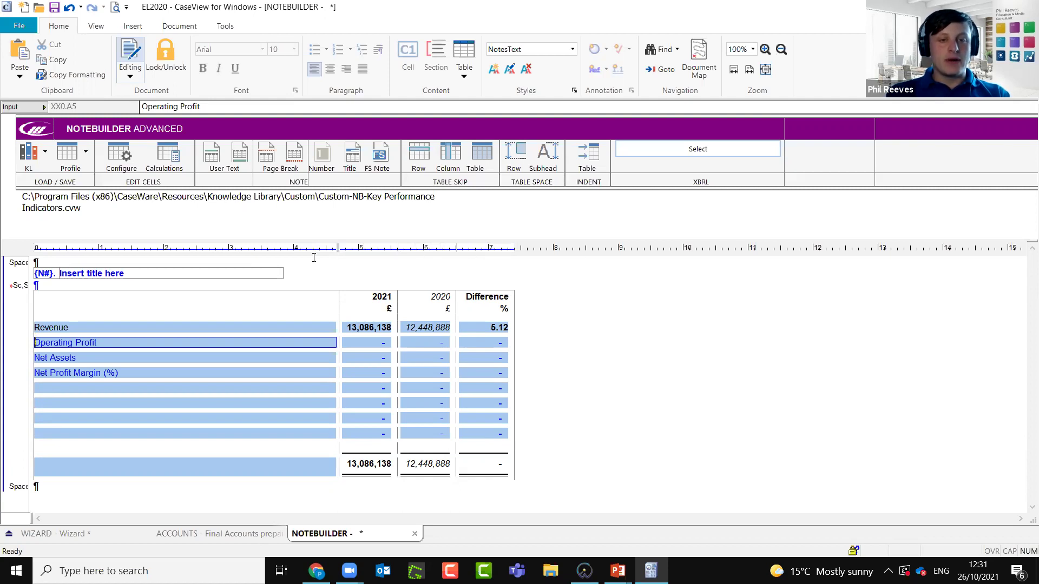
{"action": "left_click_drag", "start_coordinate": [338, 249], "coordinate": [306, 255]}
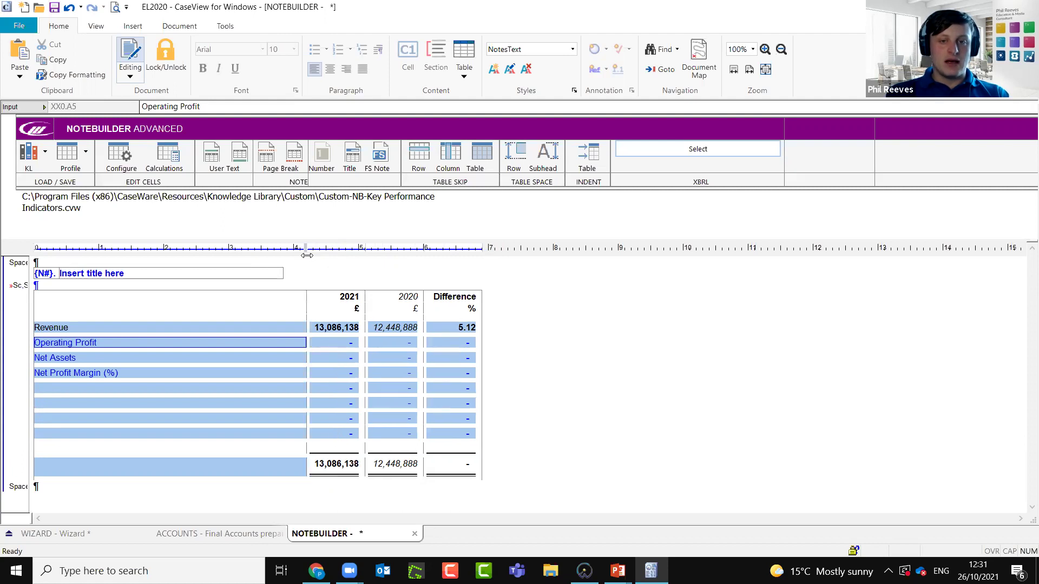
{"action": "left_click_drag", "start_coordinate": [451, 342], "coordinate": [588, 350]}
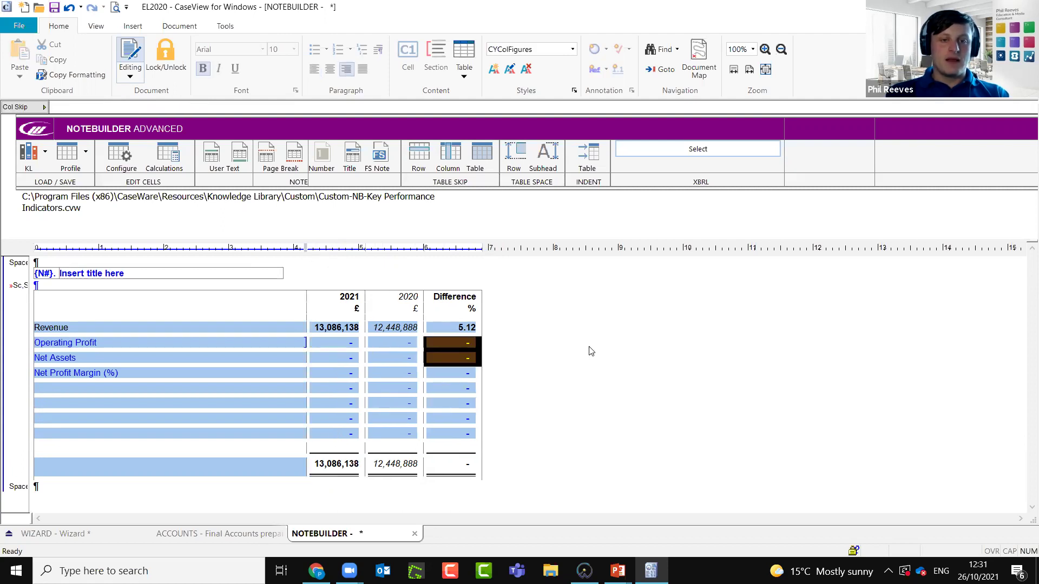
{"action": "left_click", "coordinate": [409, 343]}
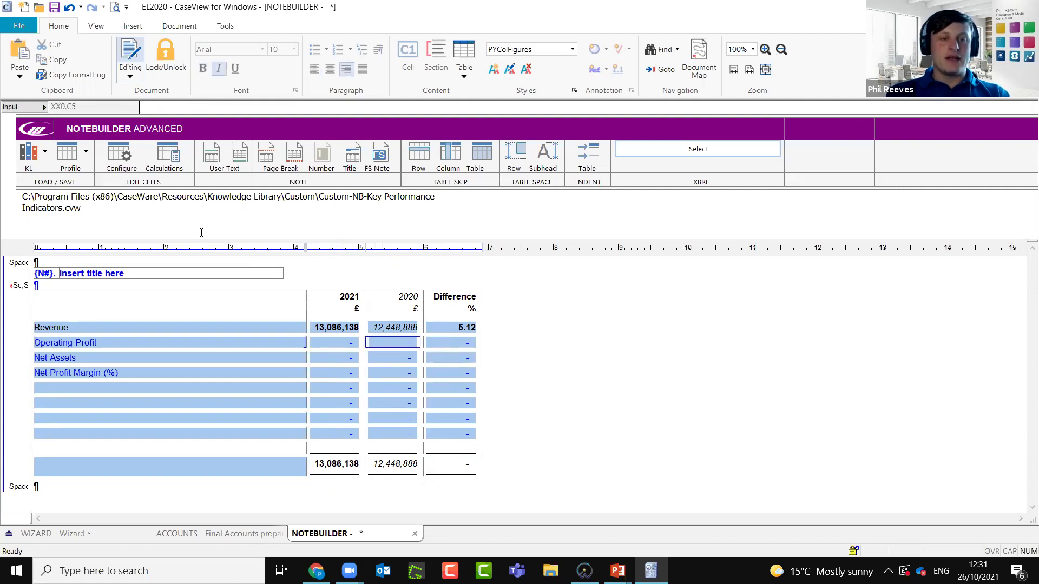
{"action": "left_click", "coordinate": [132, 54]}
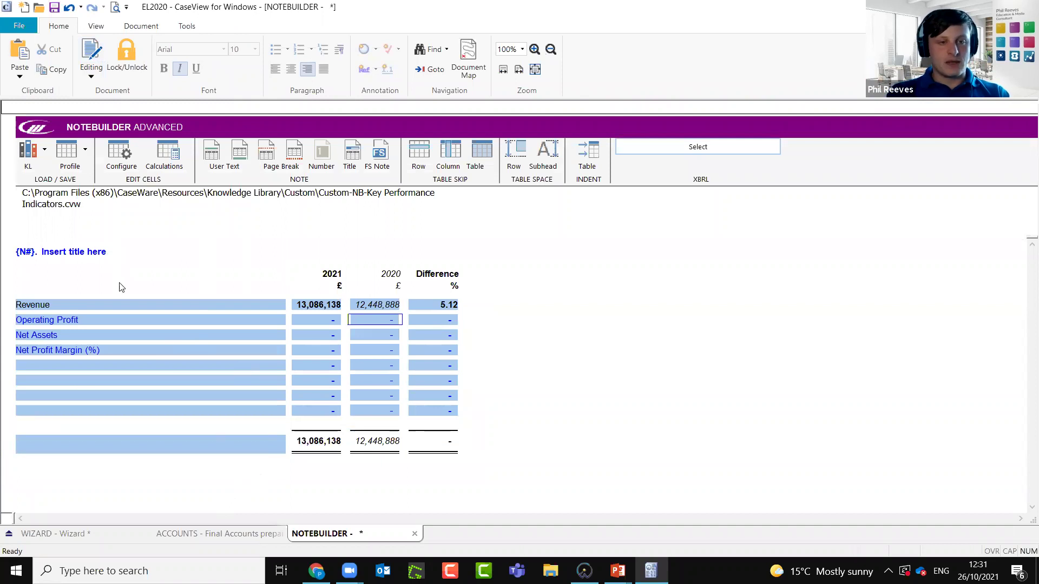
Insert a user text paragraph after the key performance indicators table
{"action": "left_click", "coordinate": [97, 305]}
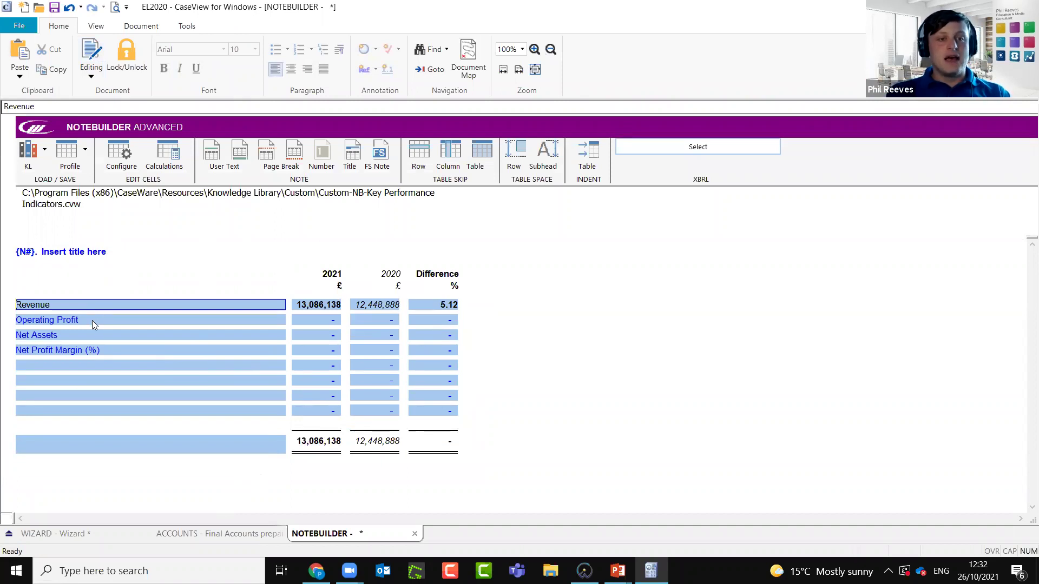
{"action": "left_click", "coordinate": [91, 320]}
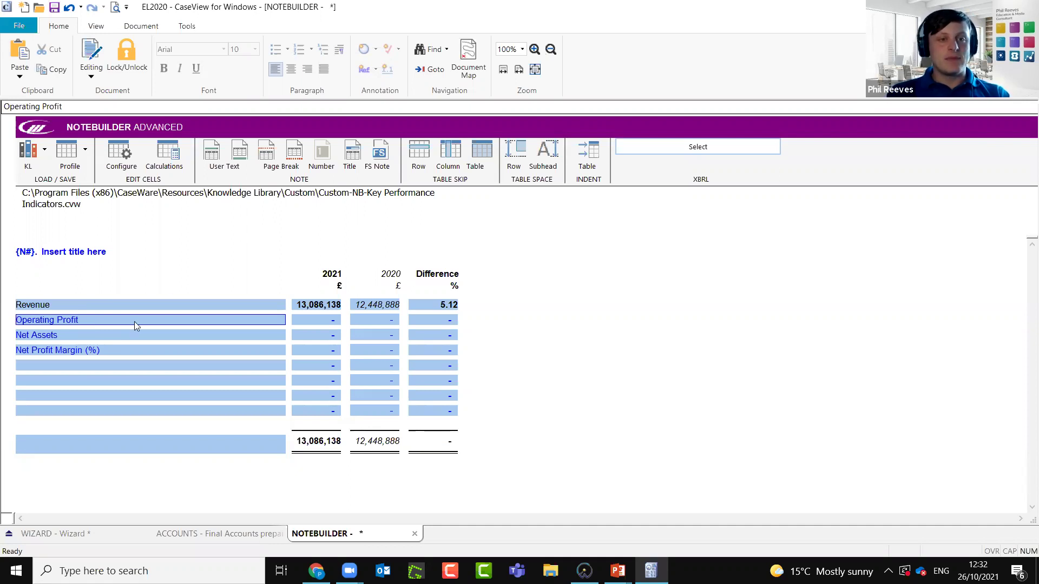
{"action": "left_click", "coordinate": [96, 310]}
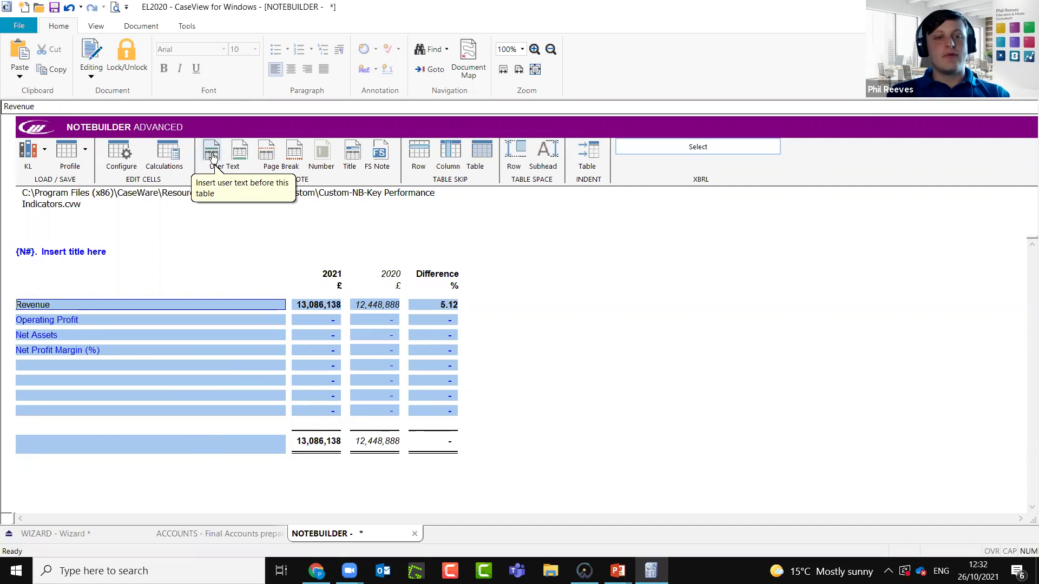
{"action": "left_click", "coordinate": [245, 153]}
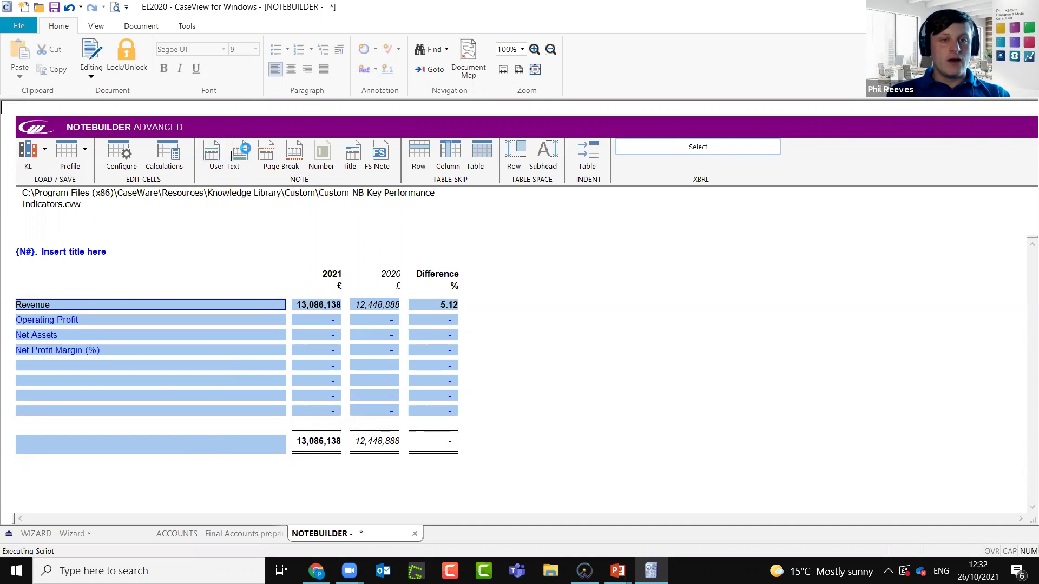
Enter "Revenue was made up of sales of goods valued at £, and sales of services valued at £x." in the user text paragraph
{"action": "left_click", "coordinate": [147, 473]}
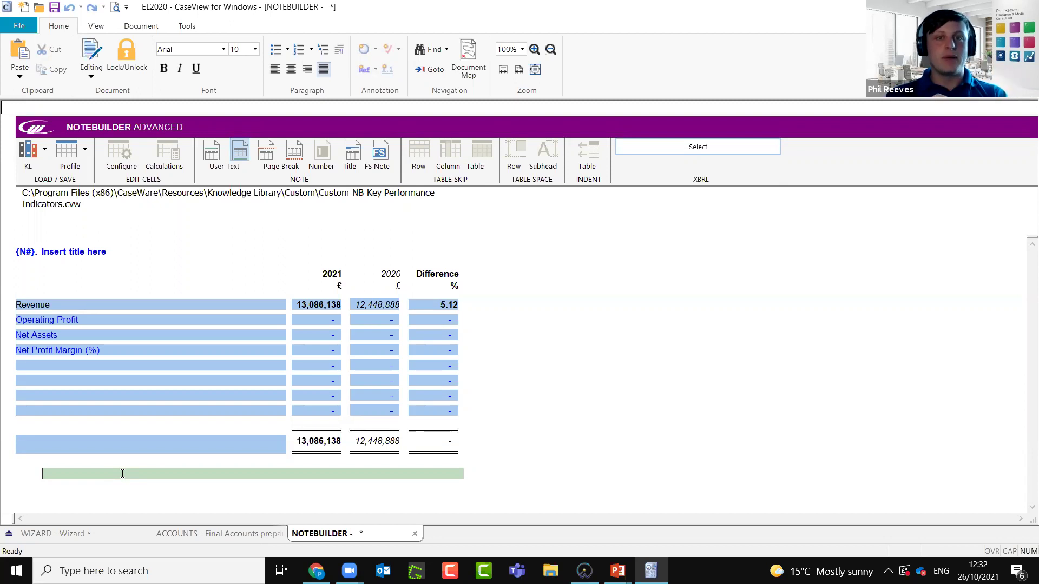
{"action": "type", "text": "Revenue will be"}
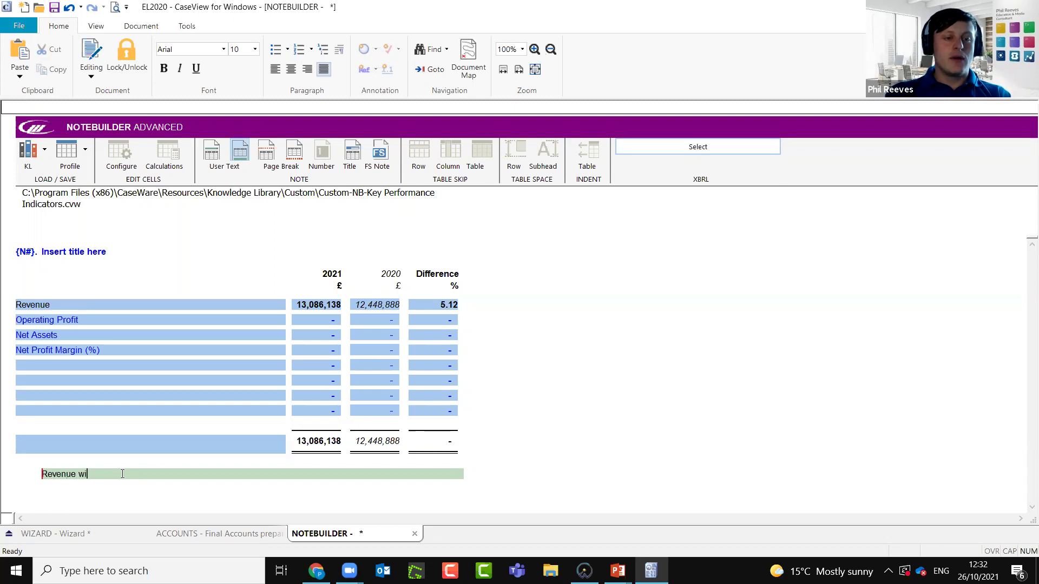
{"action": "key", "text": "BackSpace"}
{"action": "key", "text": "BackSpace"}
{"action": "key", "text": "BackSpace"}
{"action": "key", "text": "BackSpace"}
{"action": "key", "text": "BackSpace"}
{"action": "key", "text": "BackSpace"}
{"action": "key", "text": "BackSpace"}
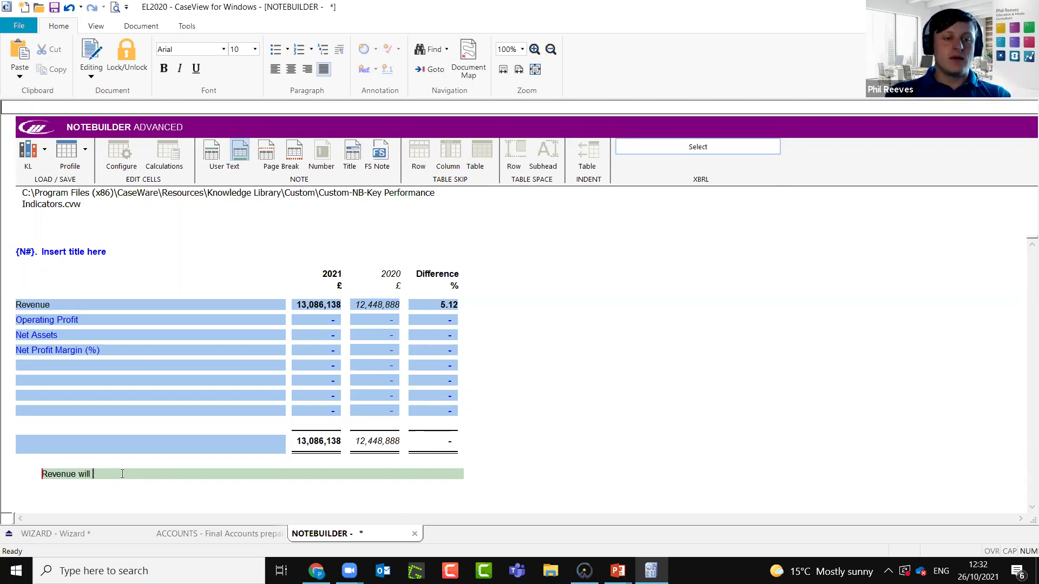
{"action": "type", "text": "as made up"}
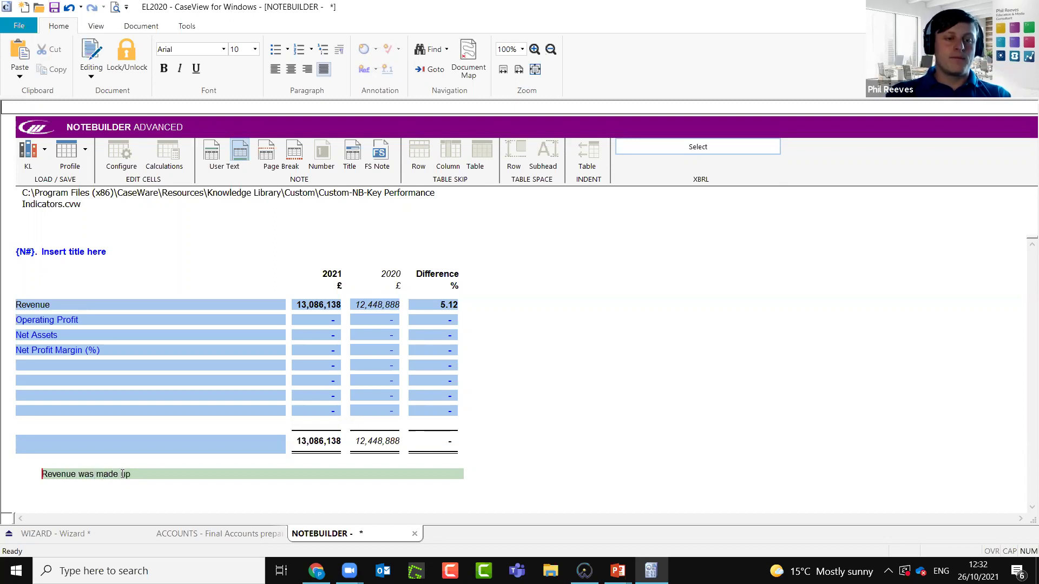
{"action": "type", "text": " of £"}
{"action": "key", "text": "BackSpace"}
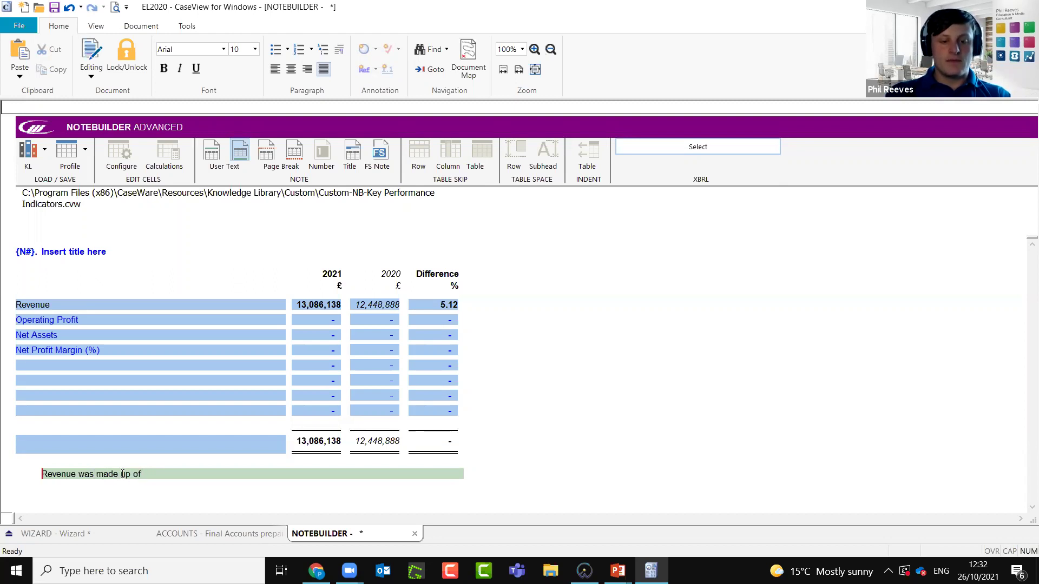
{"action": "type", "text": "sales of go"}
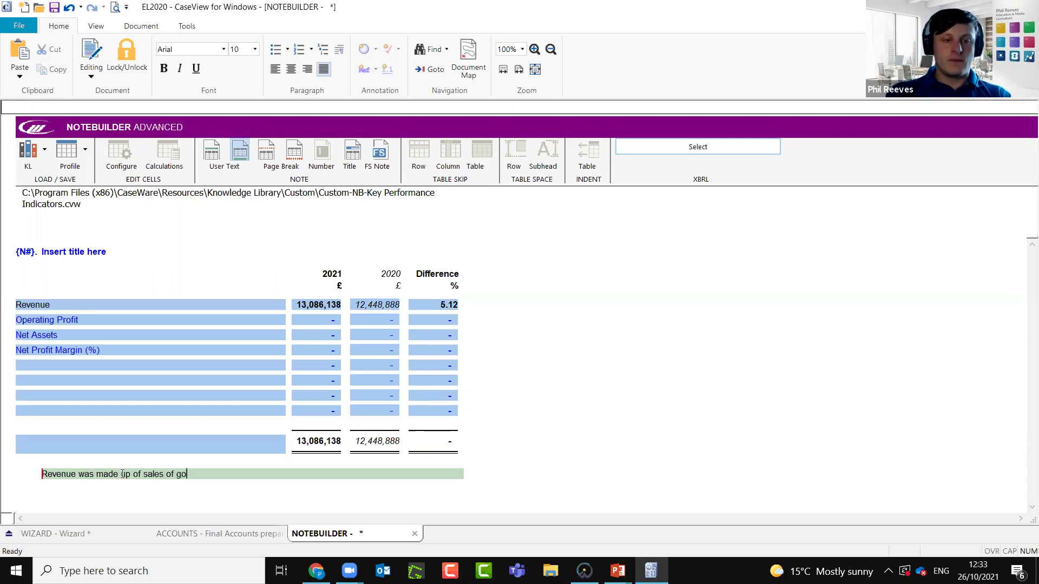
{"action": "type", "text": "ods valued at"}
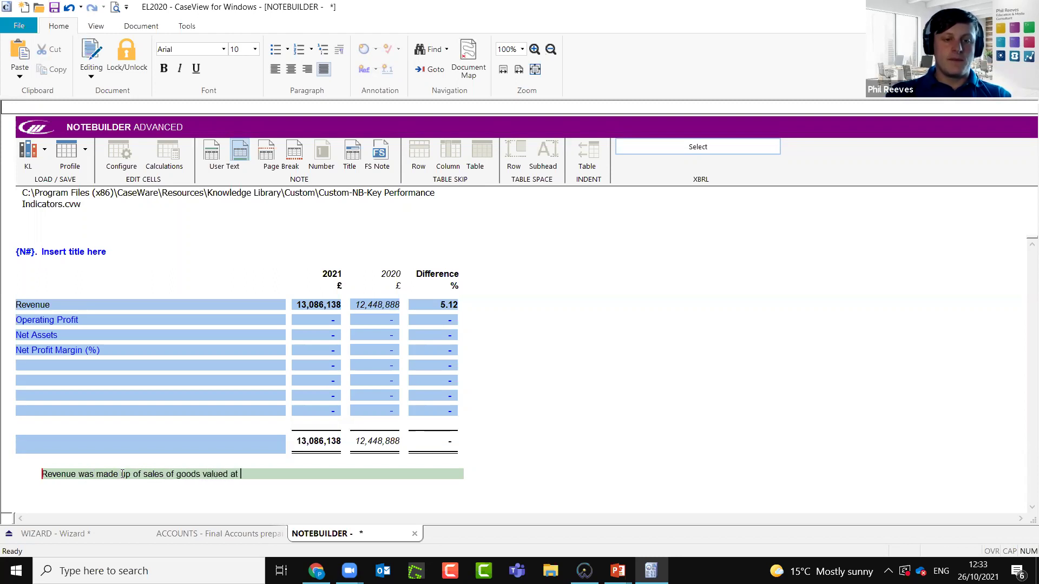
{"action": "type", "text": " £, and sales of services valued at £x"}
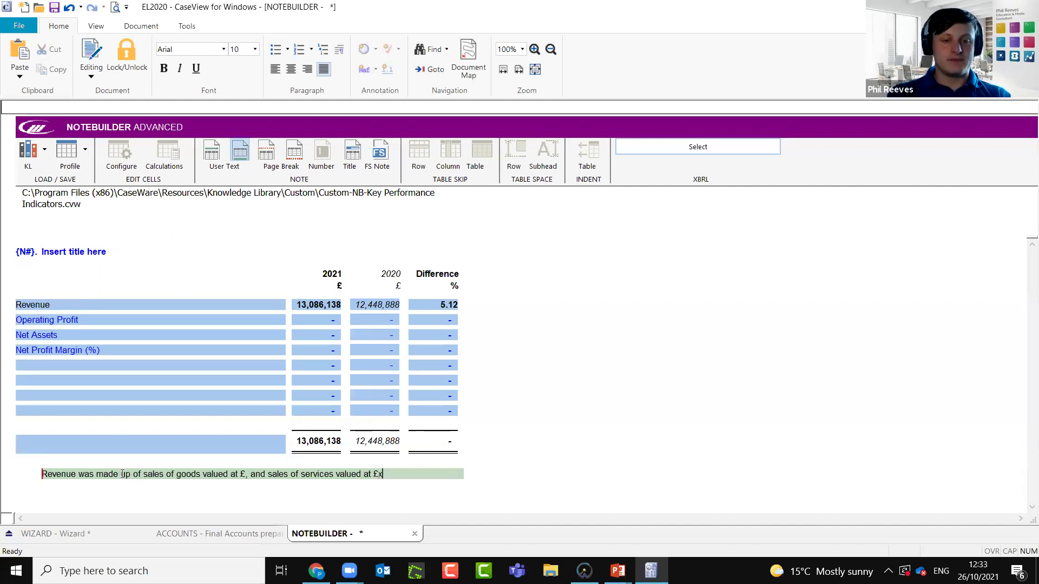
{"action": "type", "text": "."}
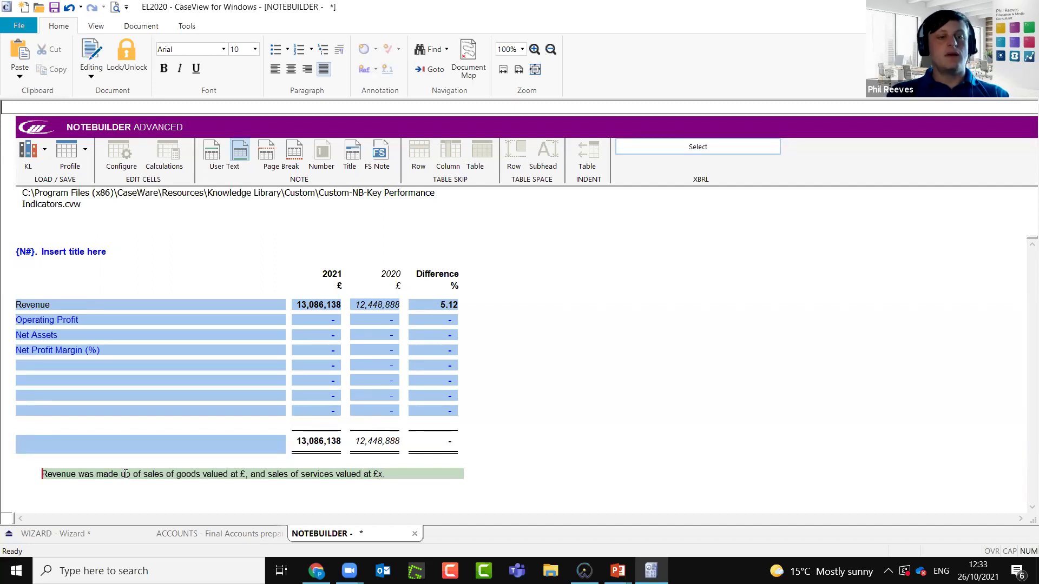
Place the insertion point after the £ of the goods sales value and enable editing of the document
{"action": "left_click_drag", "start_coordinate": [411, 473], "coordinate": [243, 475]}
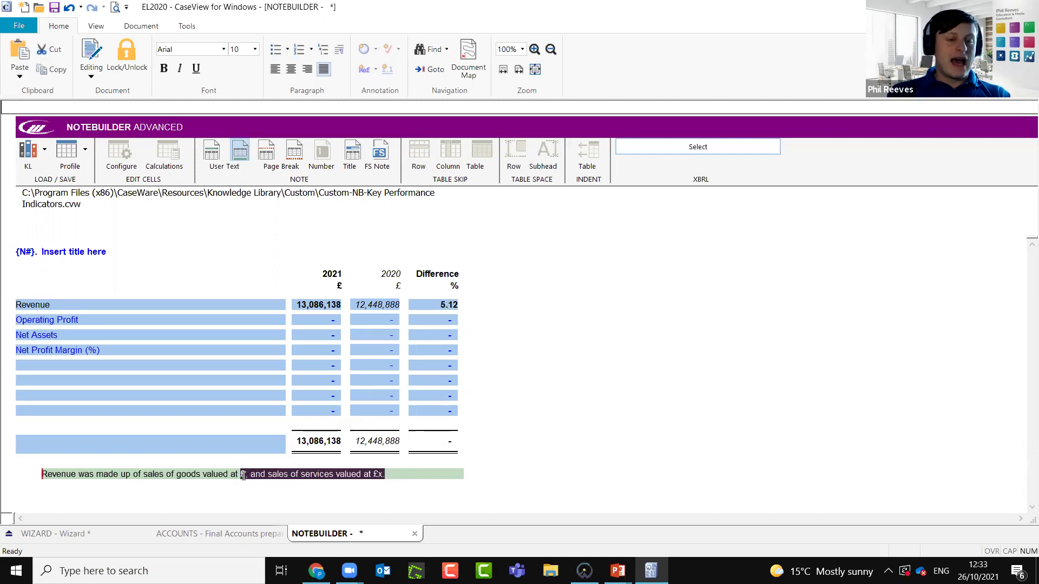
{"action": "left_click", "coordinate": [243, 475]}
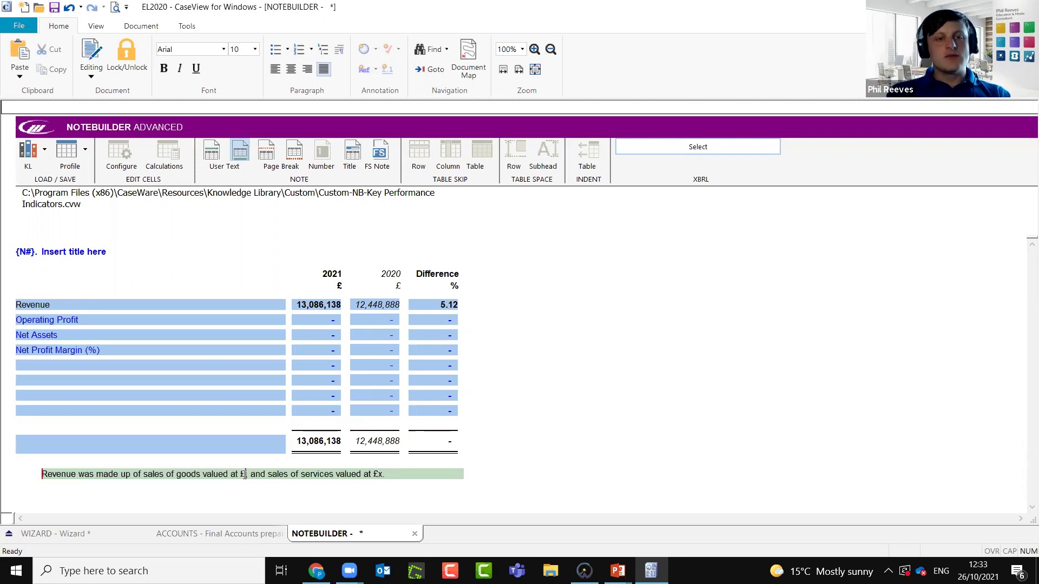
{"action": "left_click", "coordinate": [91, 75]}
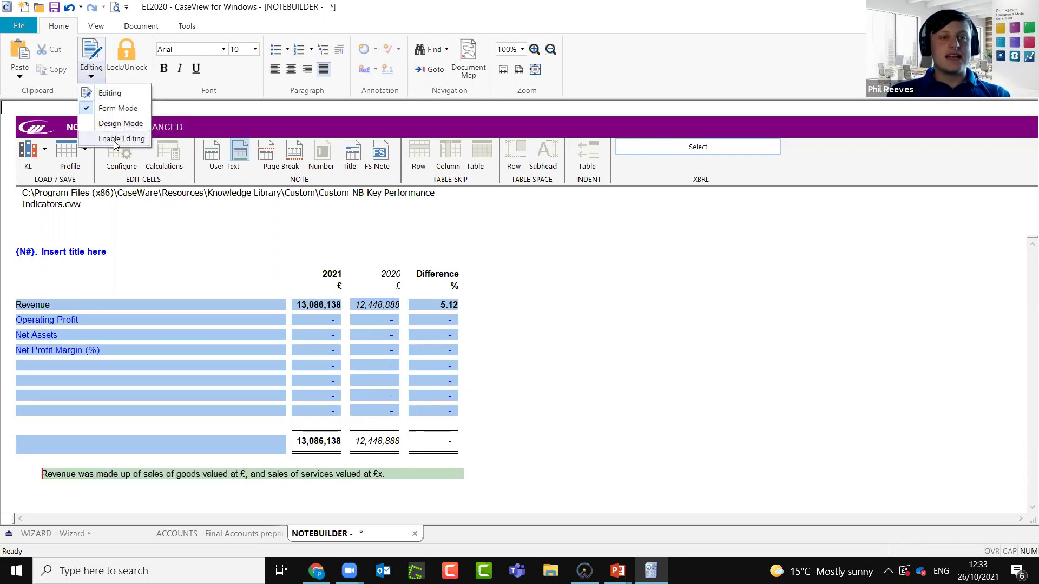
{"action": "left_click", "coordinate": [119, 139]}
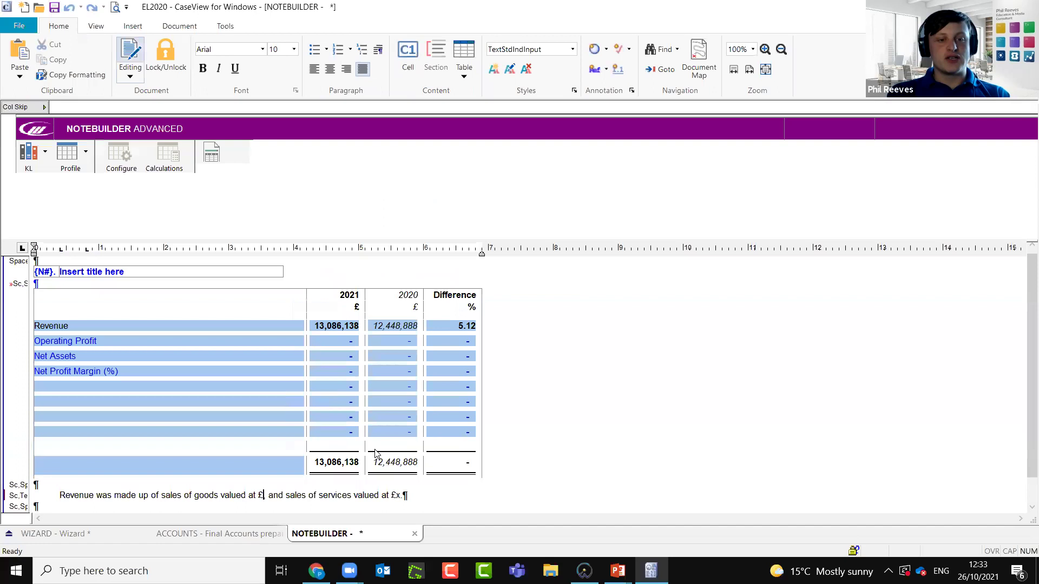
Create a new calculated cell numbered USX1 after the goods £ sign, with cell type Numeric
{"action": "left_click", "coordinate": [132, 26]}
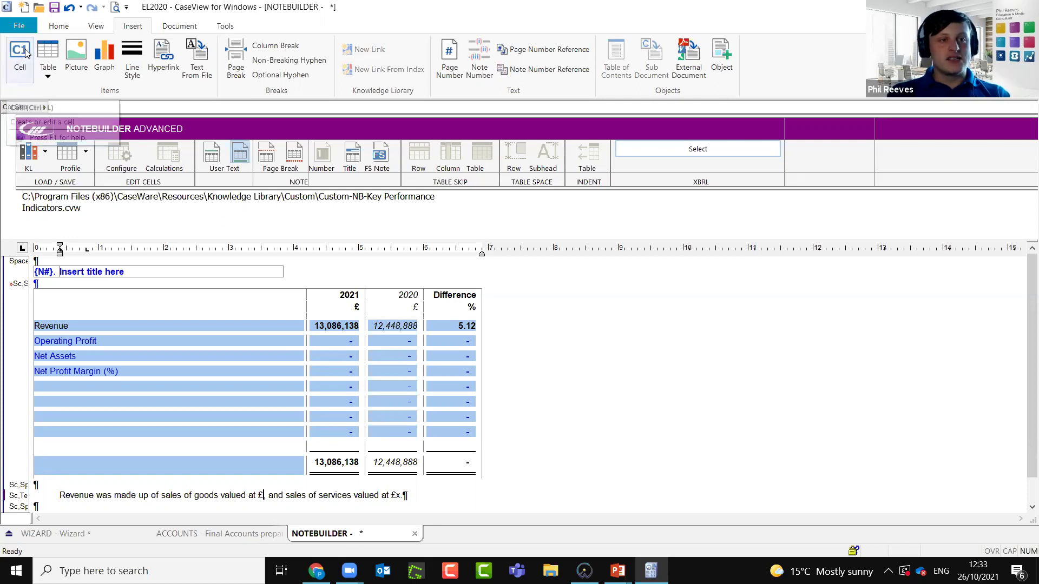
{"action": "left_click", "coordinate": [20, 51]}
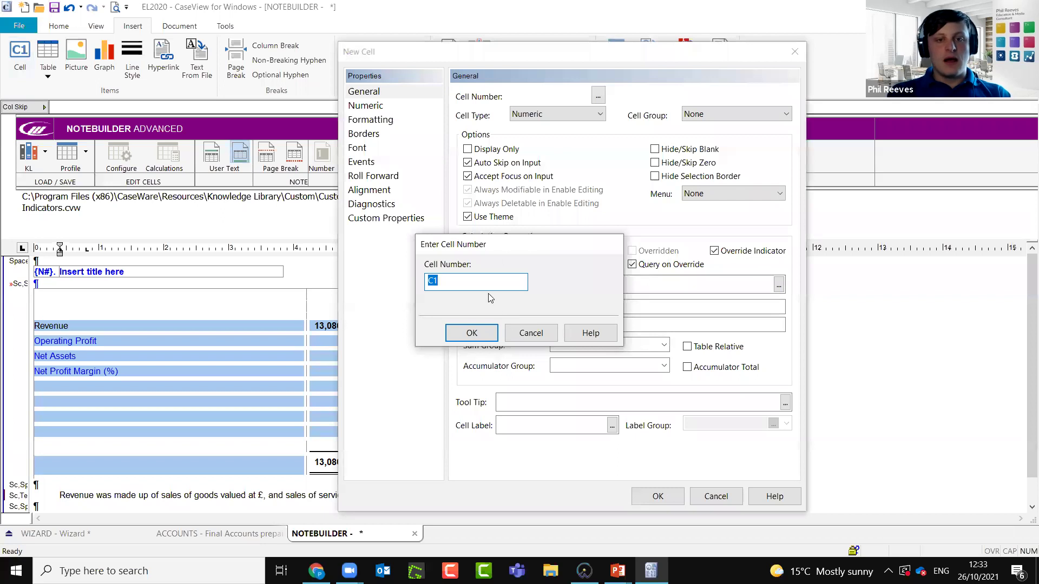
{"action": "type", "text": "USX"}
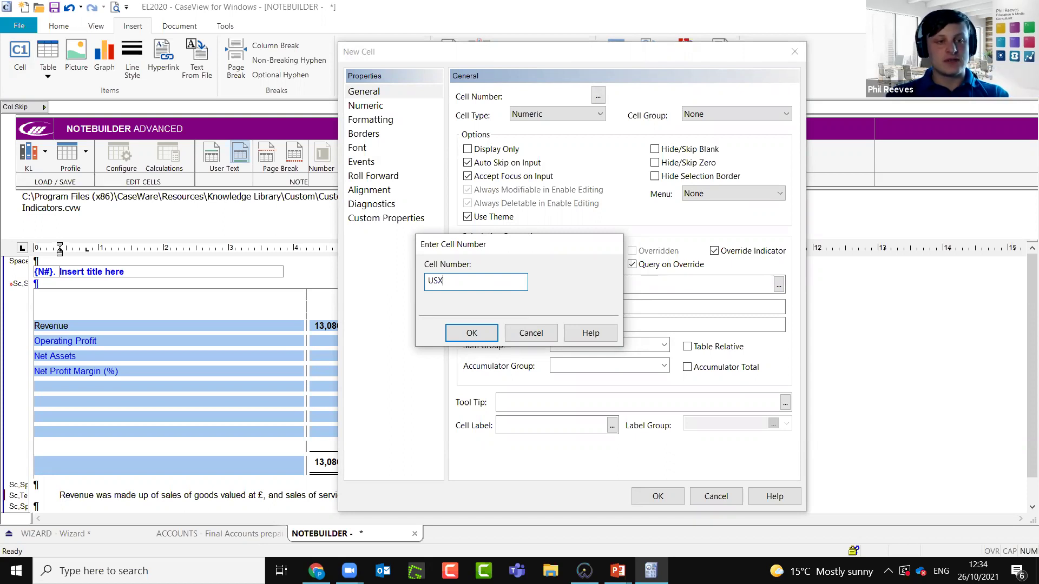
{"action": "type", "text": "1"}
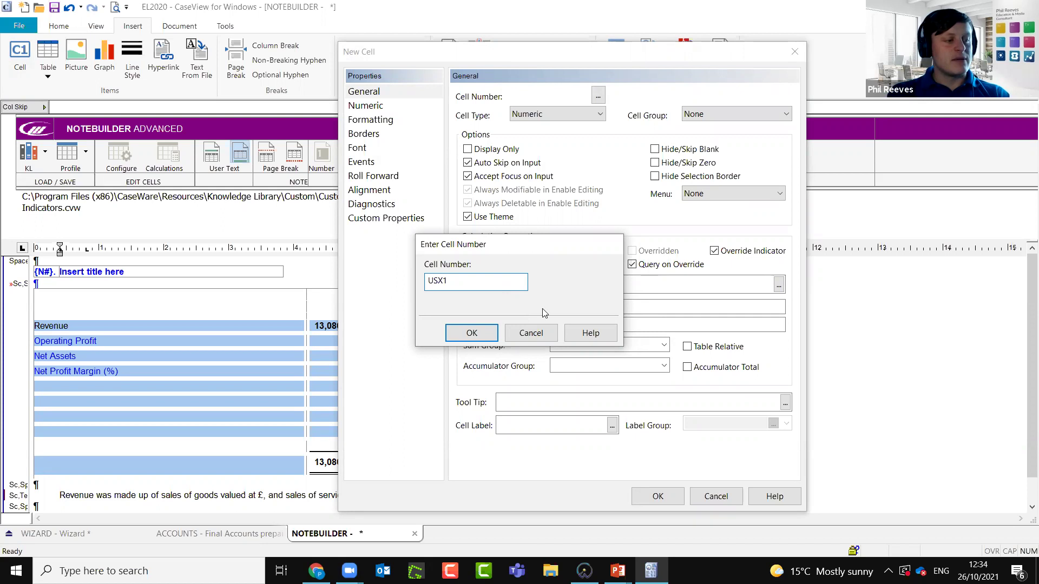
{"action": "left_click", "coordinate": [472, 333]}
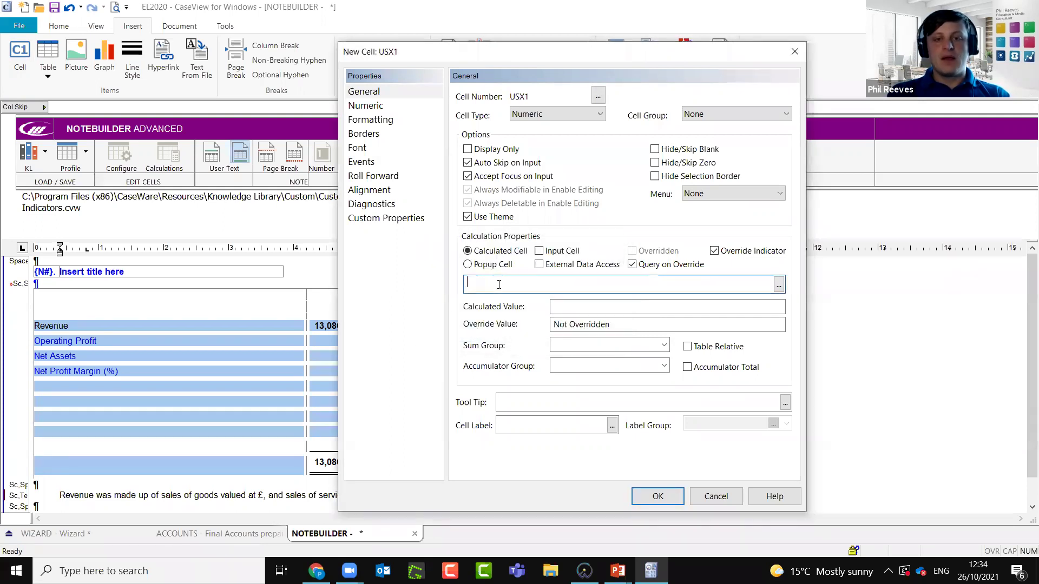
{"action": "left_click", "coordinate": [546, 115]}
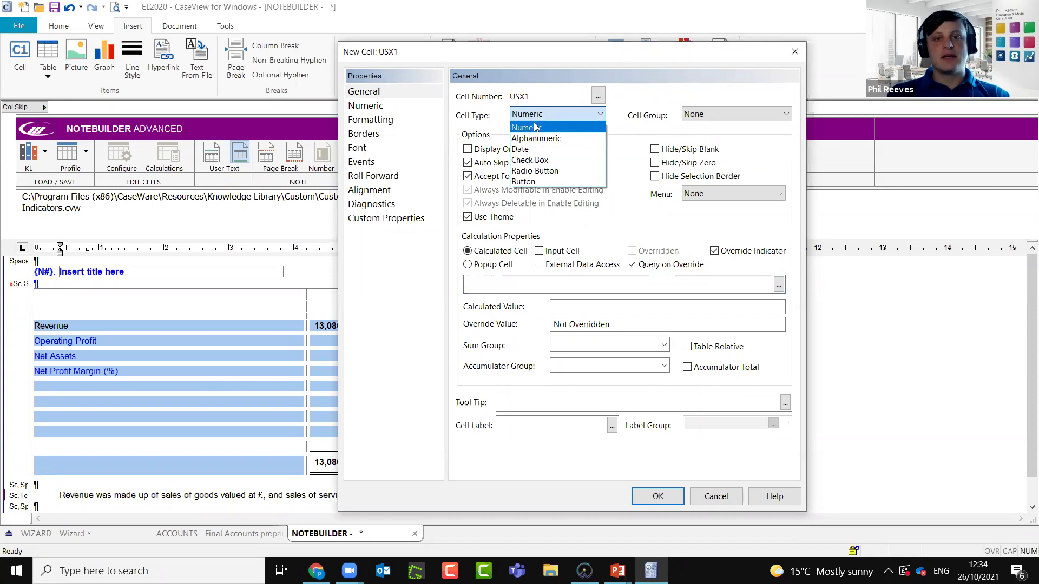
{"action": "left_click", "coordinate": [538, 129]}
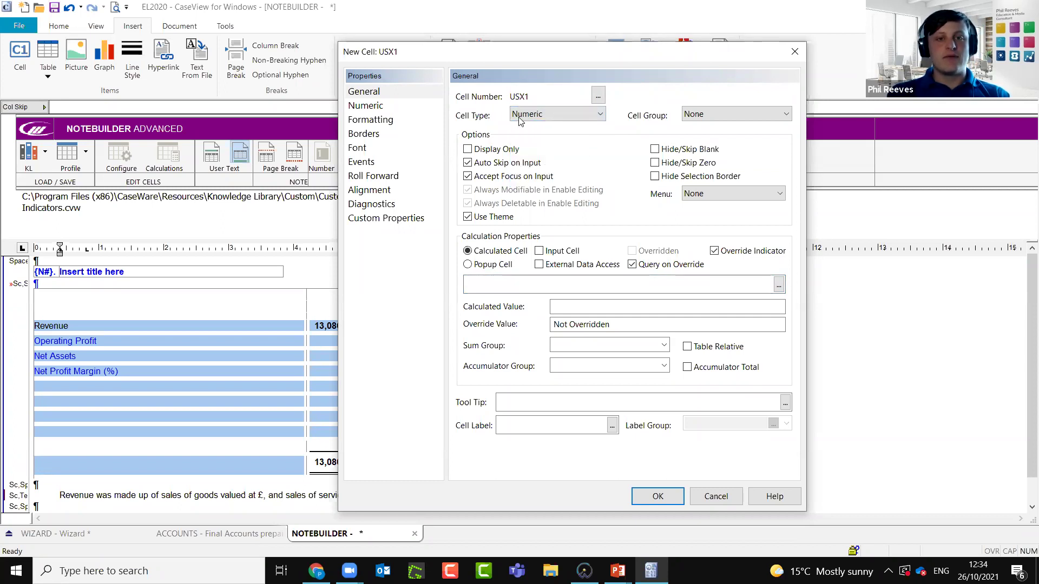
Set the USX1 cell's numeric display width to Variable and insert the cell into the sentence
{"action": "left_click", "coordinate": [364, 106]}
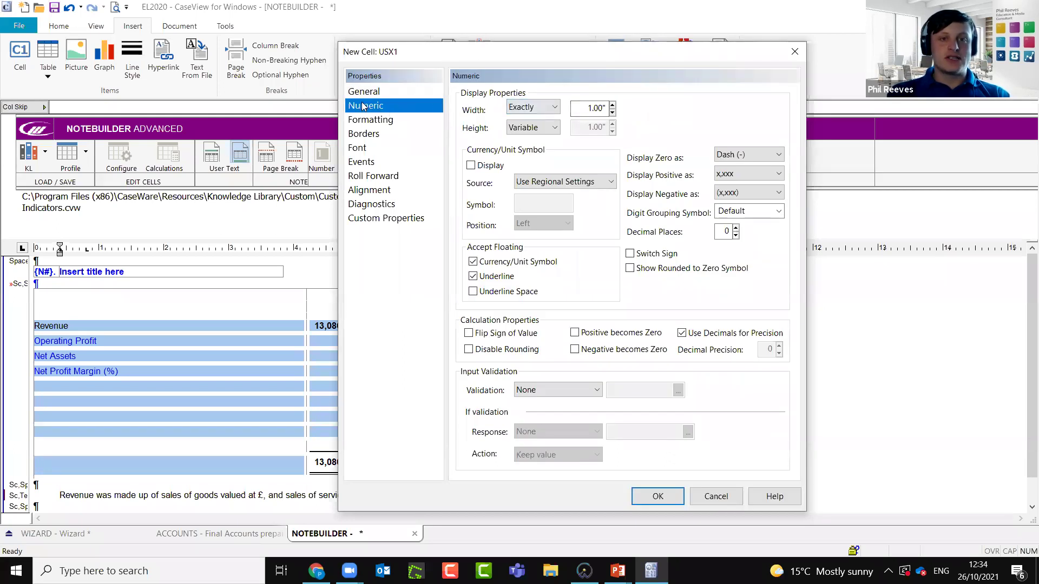
{"action": "left_click", "coordinate": [531, 107]}
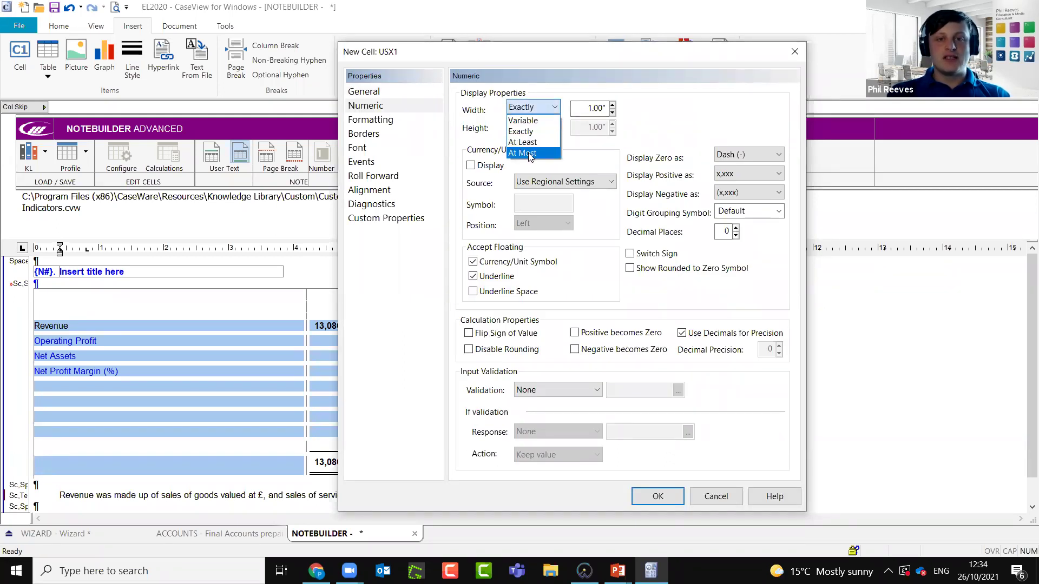
{"action": "left_click", "coordinate": [531, 123]}
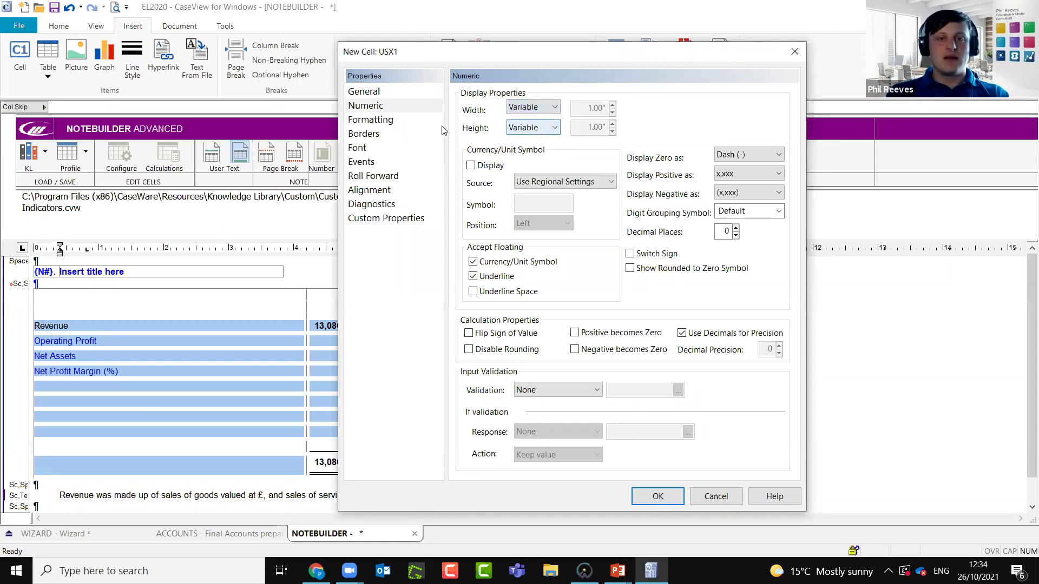
{"action": "left_click", "coordinate": [367, 93]}
{"action": "left_click", "coordinate": [657, 493]}
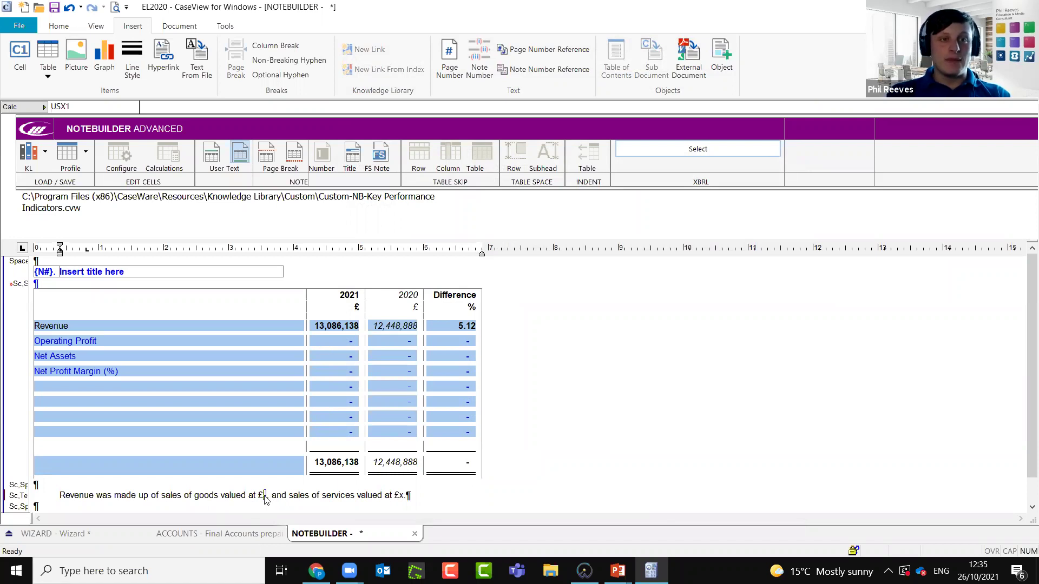
Link cell USX1 to the sign-reversed final 31/08/2021 balances of map numbers L01.51.00.01 and L01.51.00.02
{"action": "left_click", "coordinate": [225, 27]}
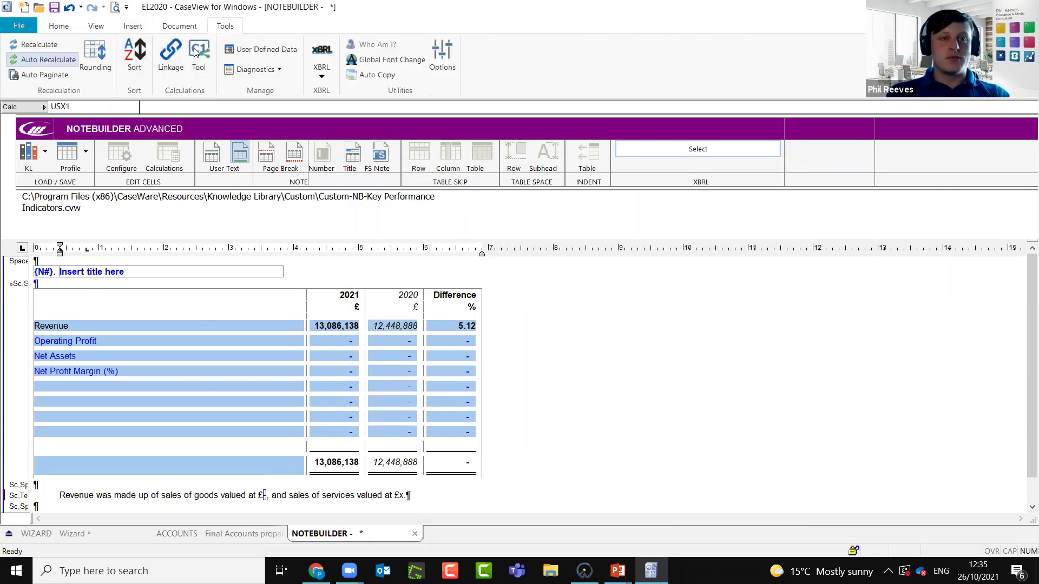
{"action": "left_click", "coordinate": [168, 66]}
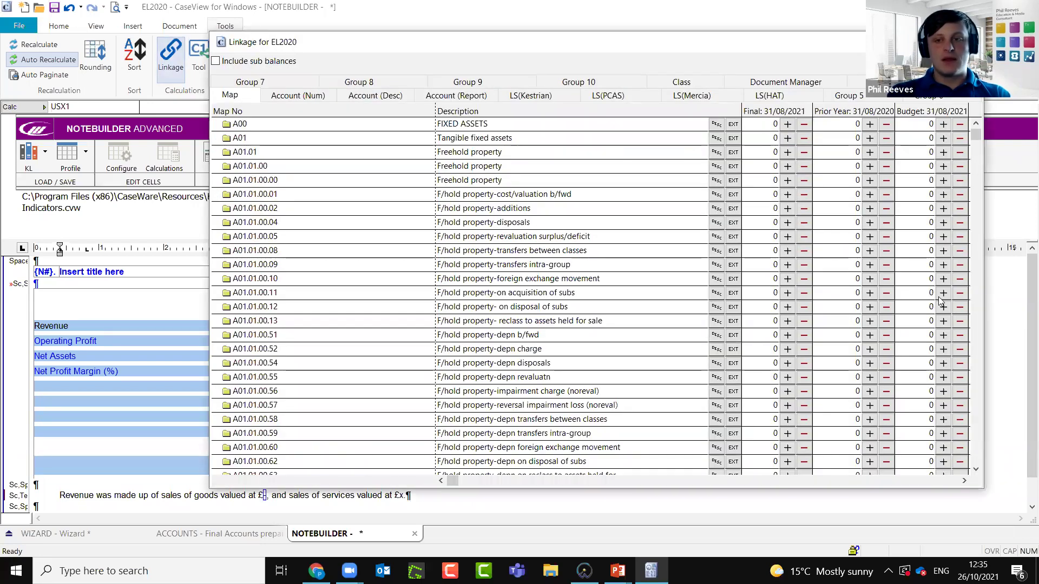
{"action": "scroll", "coordinate": [980, 254], "scroll_direction": "down", "scroll_amount": 8}
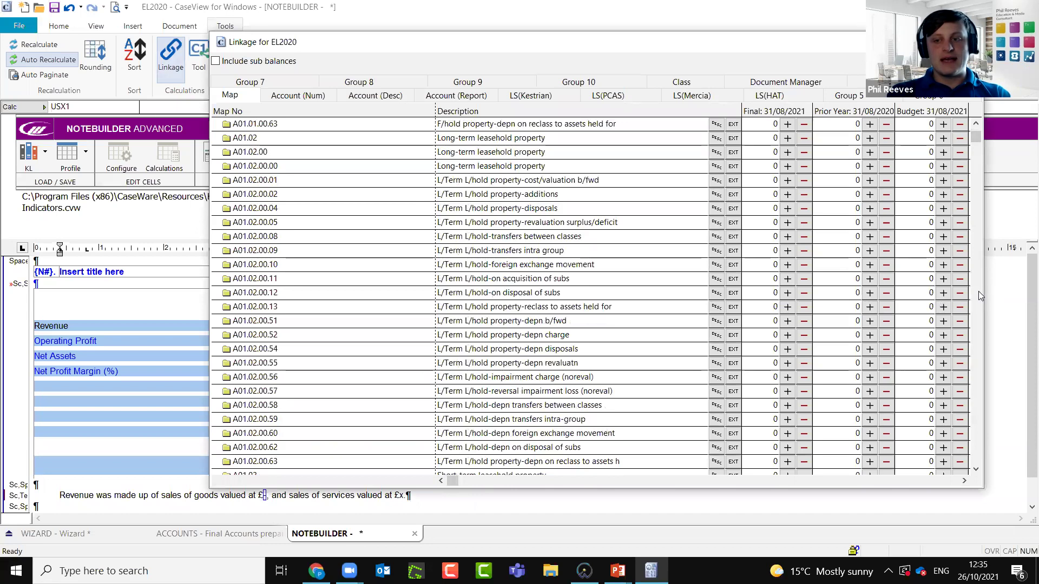
{"action": "scroll", "coordinate": [970, 296], "scroll_direction": "down", "scroll_amount": 8}
{"action": "scroll", "coordinate": [969, 299], "scroll_direction": "down", "scroll_amount": 20}
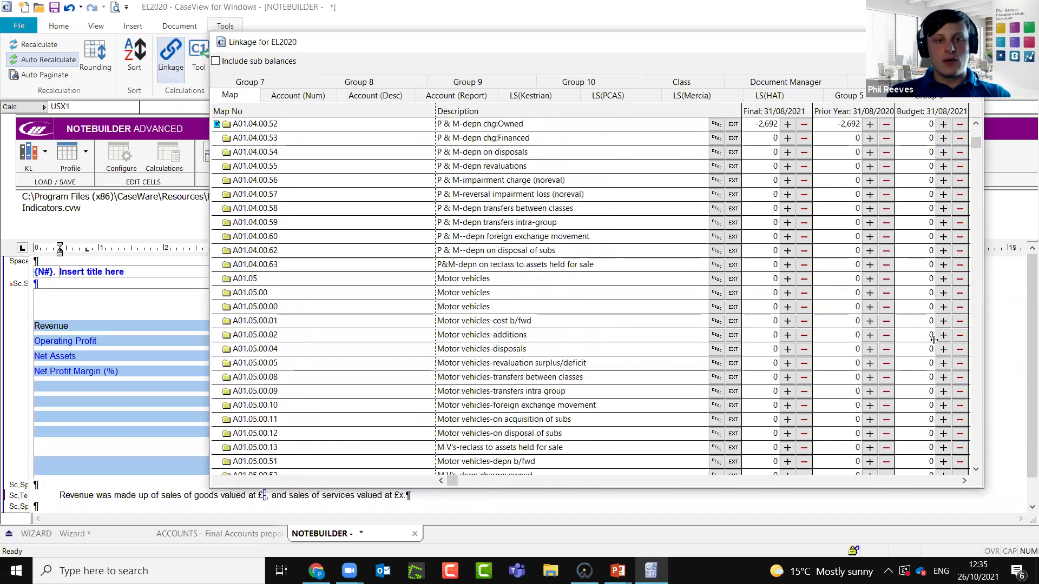
{"action": "scroll", "coordinate": [958, 290], "scroll_direction": "down", "scroll_amount": 5}
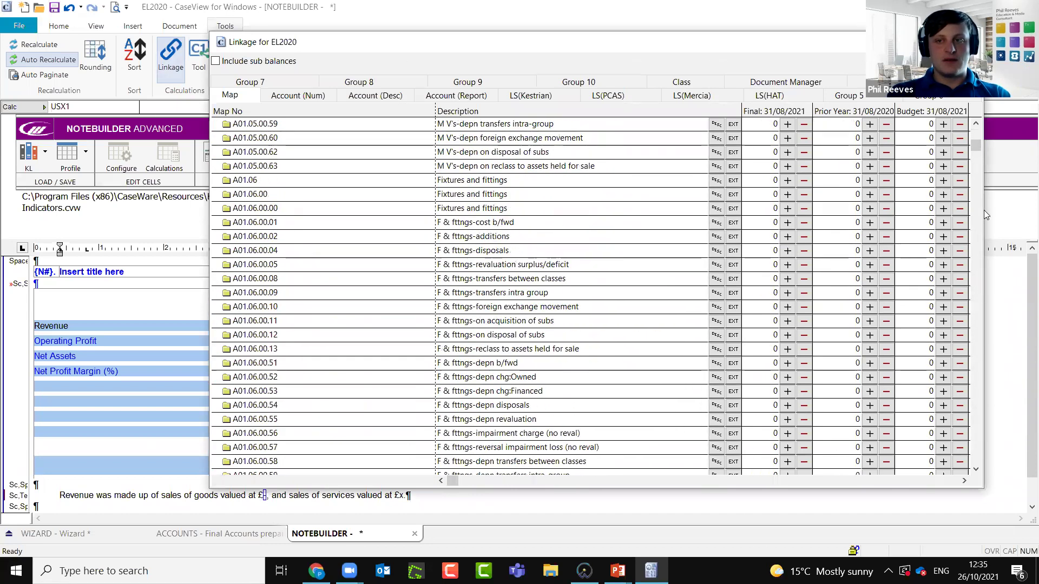
{"action": "scroll", "coordinate": [969, 303], "scroll_direction": "down", "scroll_amount": 20}
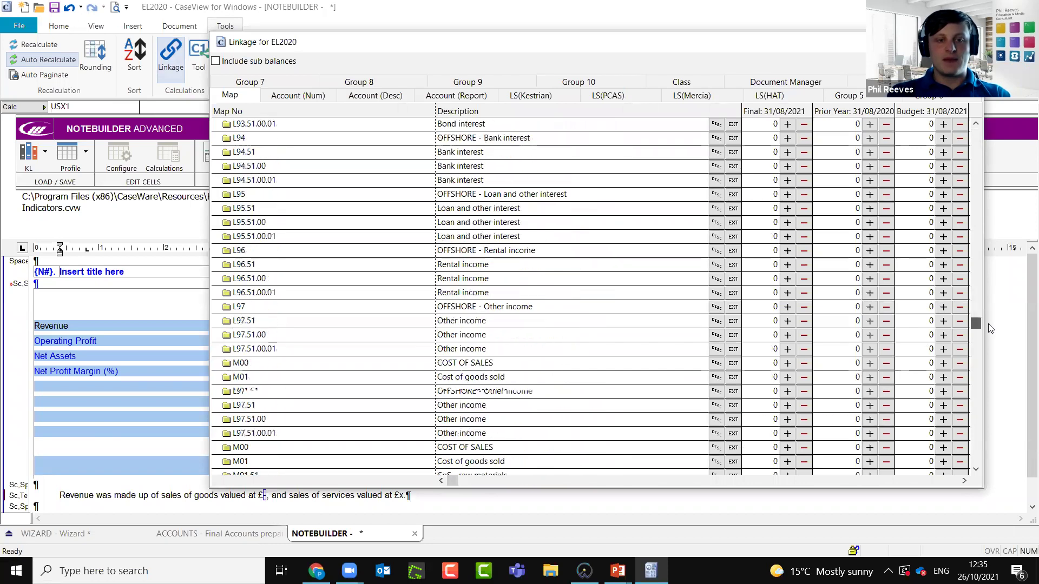
{"action": "scroll", "coordinate": [474, 309], "scroll_direction": "up", "scroll_amount": 7}
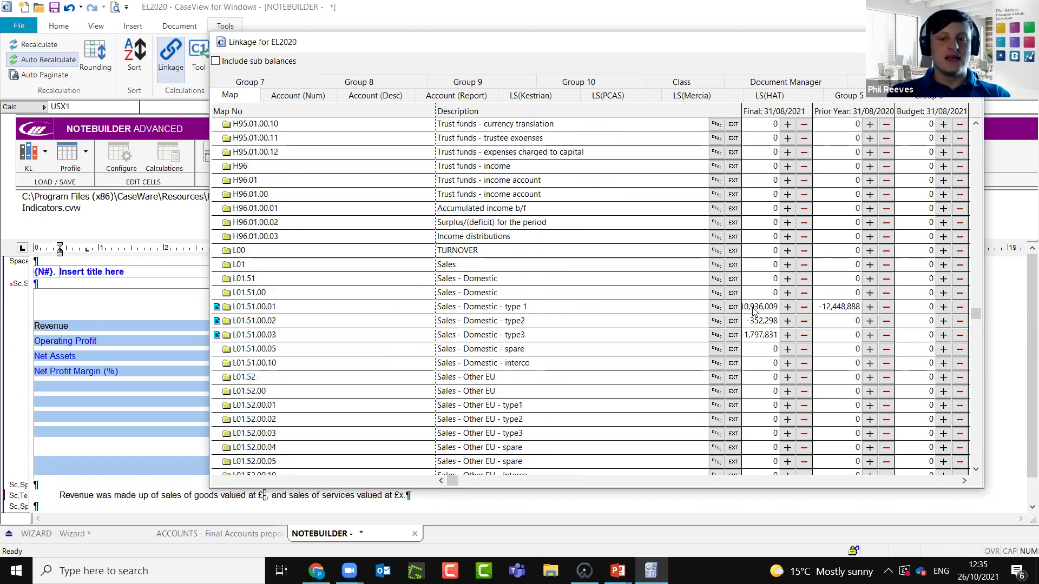
{"action": "left_click", "coordinate": [809, 308]}
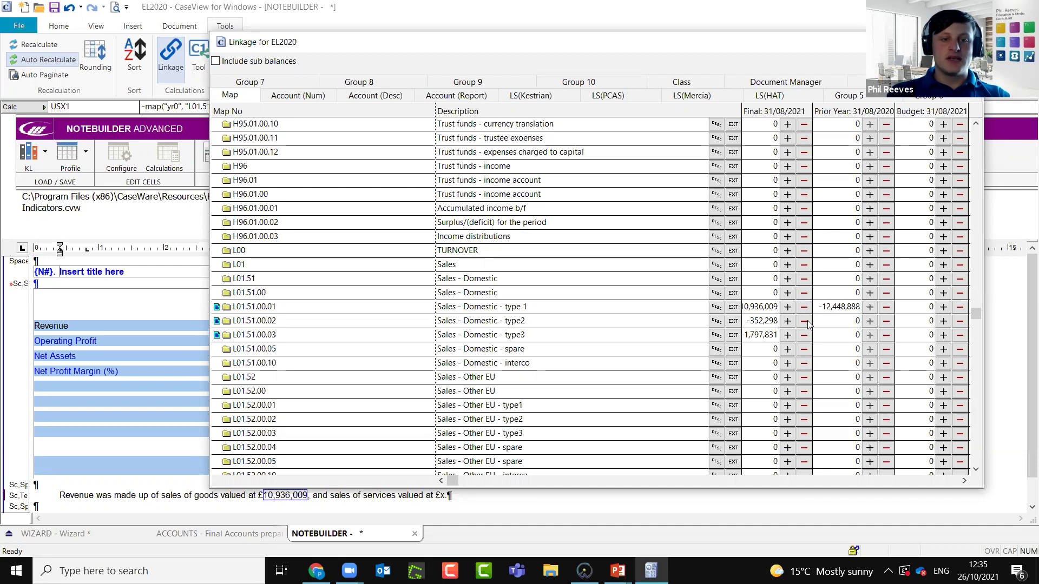
{"action": "left_click", "coordinate": [806, 321]}
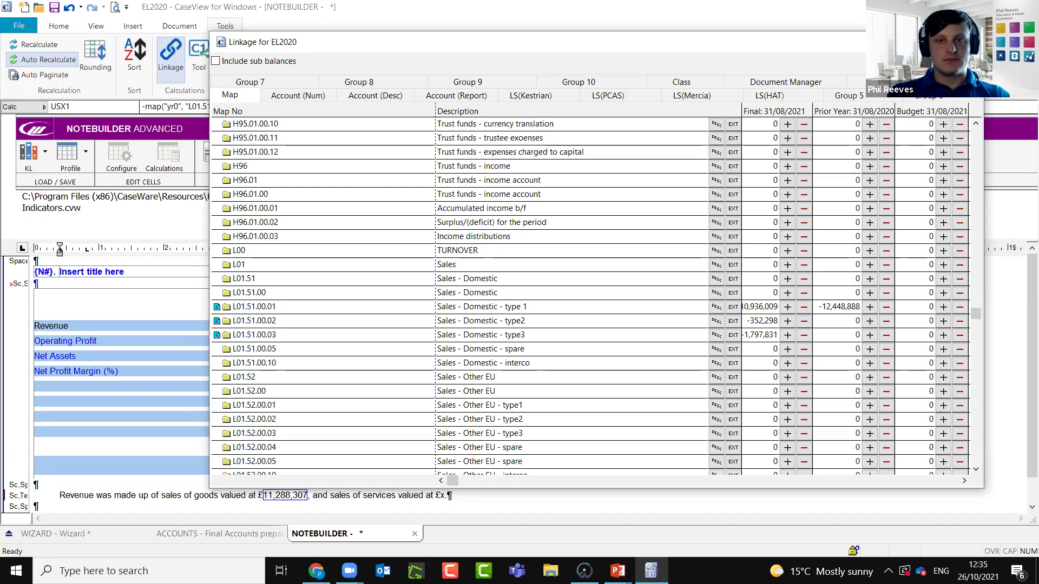
{"action": "key", "text": "Escape"}
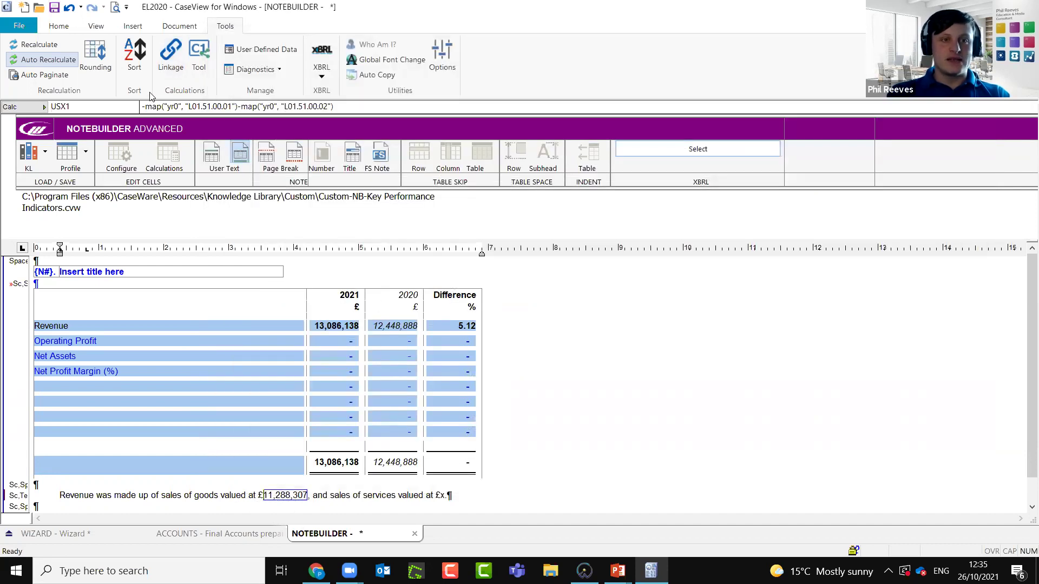
Copy the complete calculation of cell USX1 for reuse
{"action": "mouse_move", "coordinate": [317, 103]}
{"action": "left_click_drag", "start_coordinate": [331, 106], "coordinate": [67, 110]}
{"action": "key", "text": "ctrl+c"}
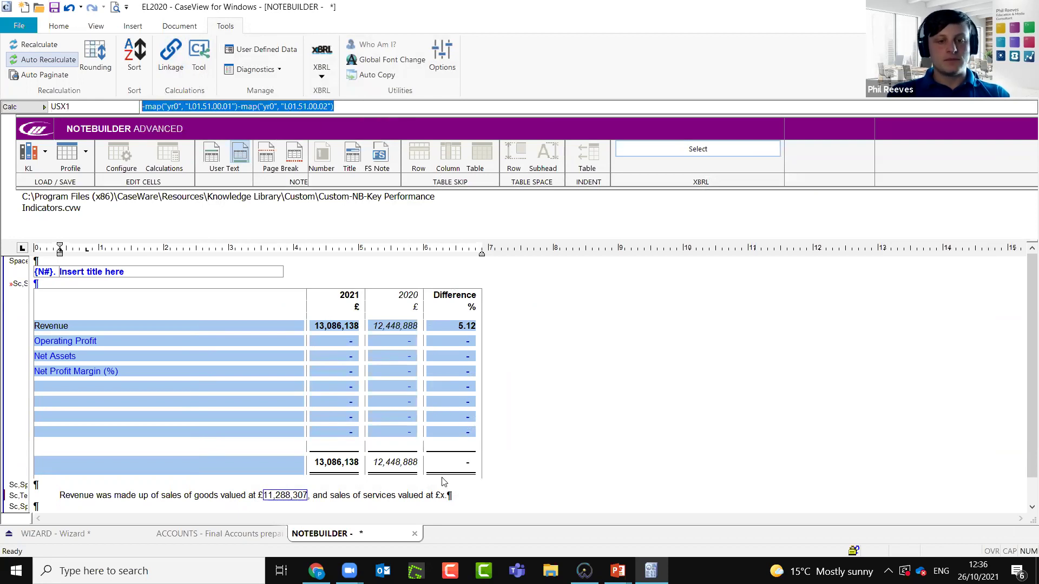
Insert a numeric calculated cell numbered USX2 after the services £ sign, in place of the x placeholder
{"action": "left_click", "coordinate": [445, 496]}
{"action": "left_click", "coordinate": [132, 26]}
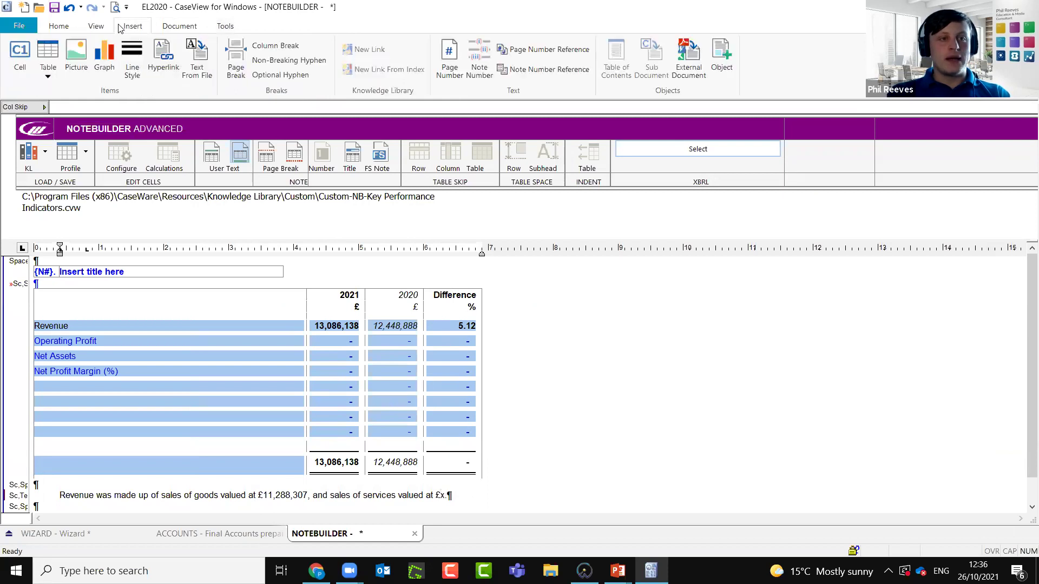
{"action": "type", "text": "USX2"}
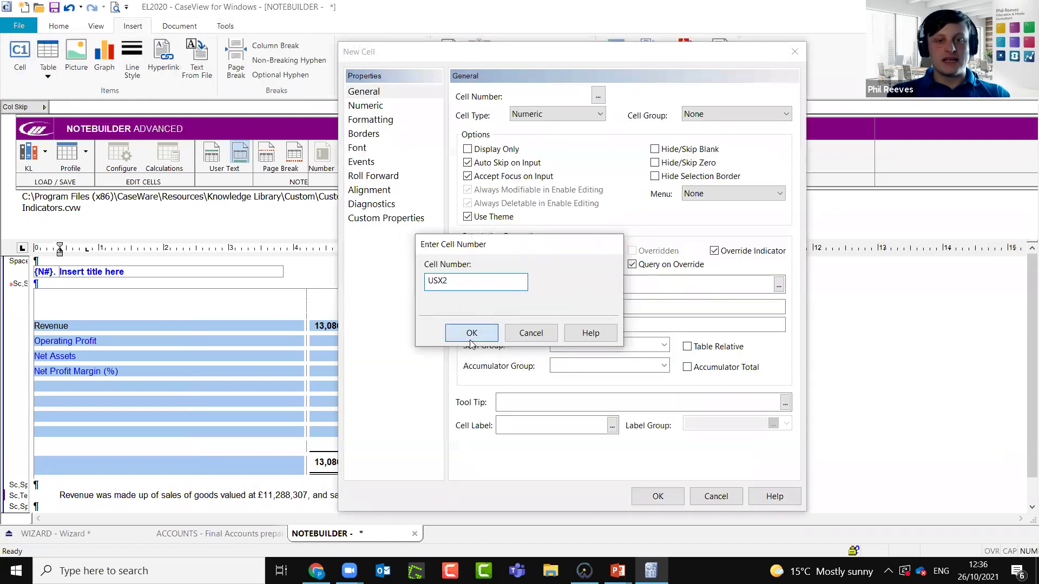
{"action": "left_click", "coordinate": [471, 333]}
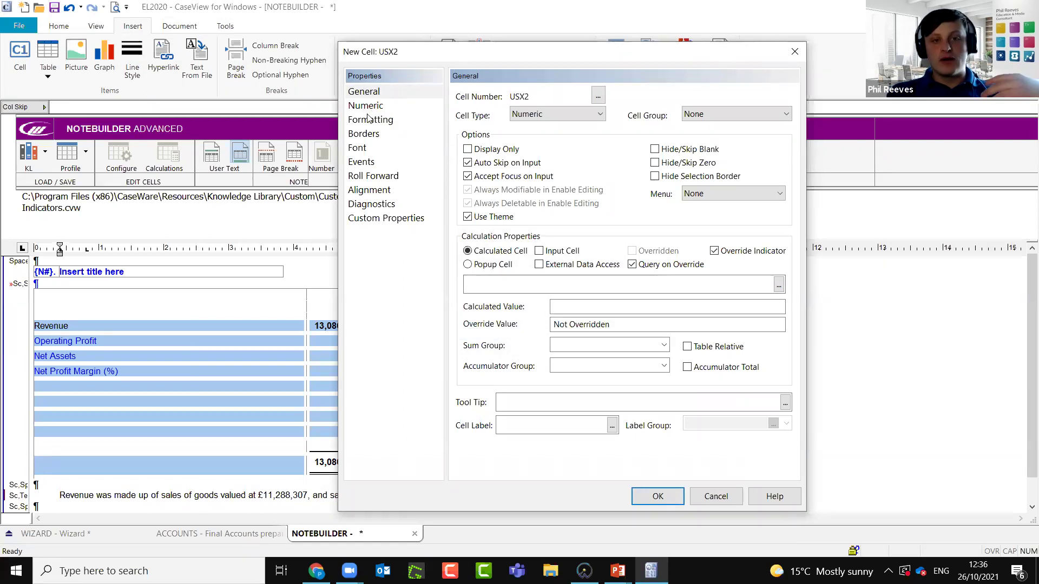
{"action": "left_click", "coordinate": [657, 496]}
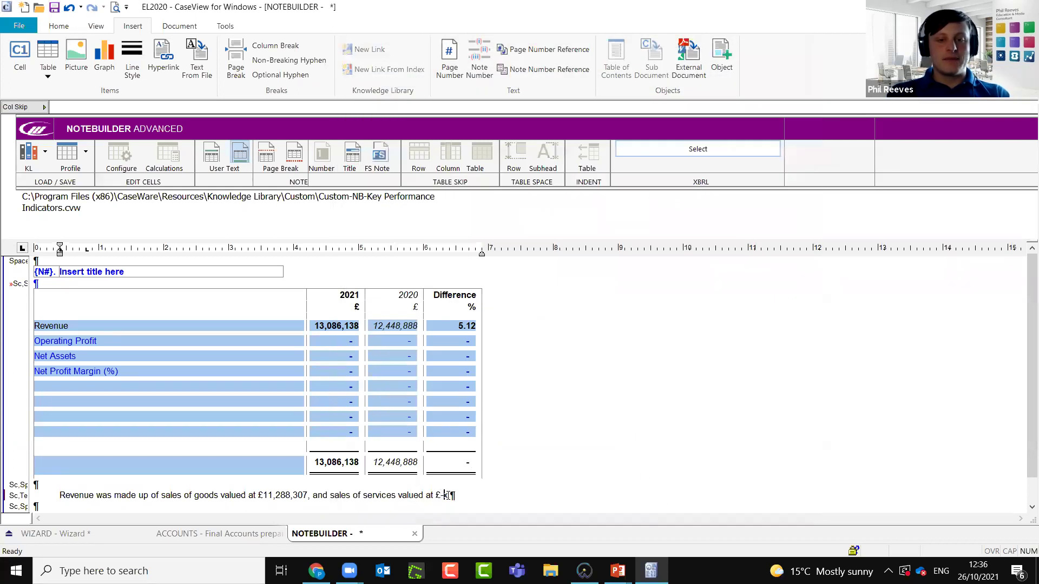
{"action": "left_click", "coordinate": [448, 494]}
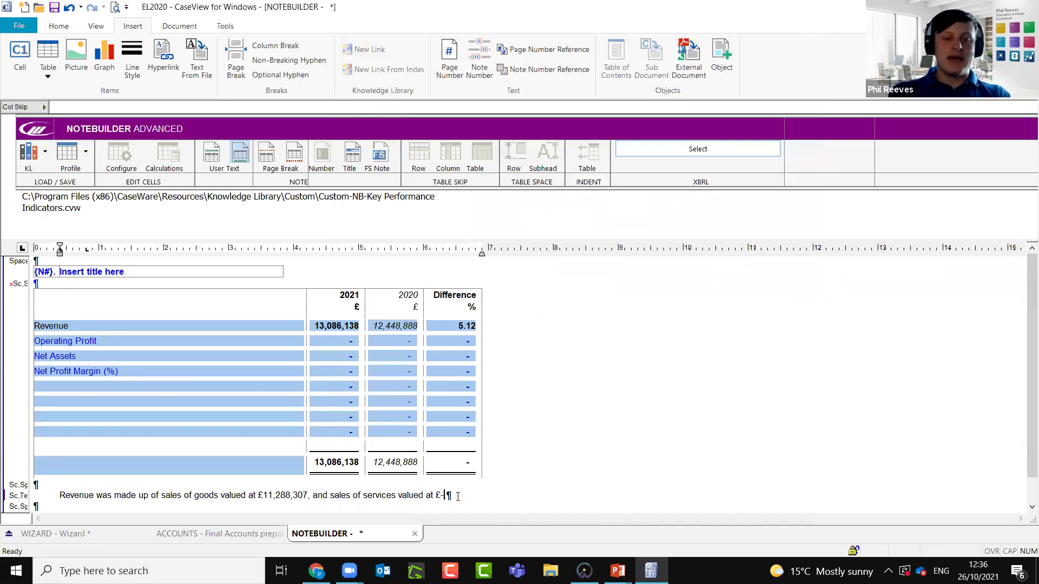
Paste the copied calculation into cell USX2 and reduce it to -map("yr0", "L01.51.00.03")
{"action": "left_click", "coordinate": [236, 107]}
{"action": "key", "text": "ctrl+v"}
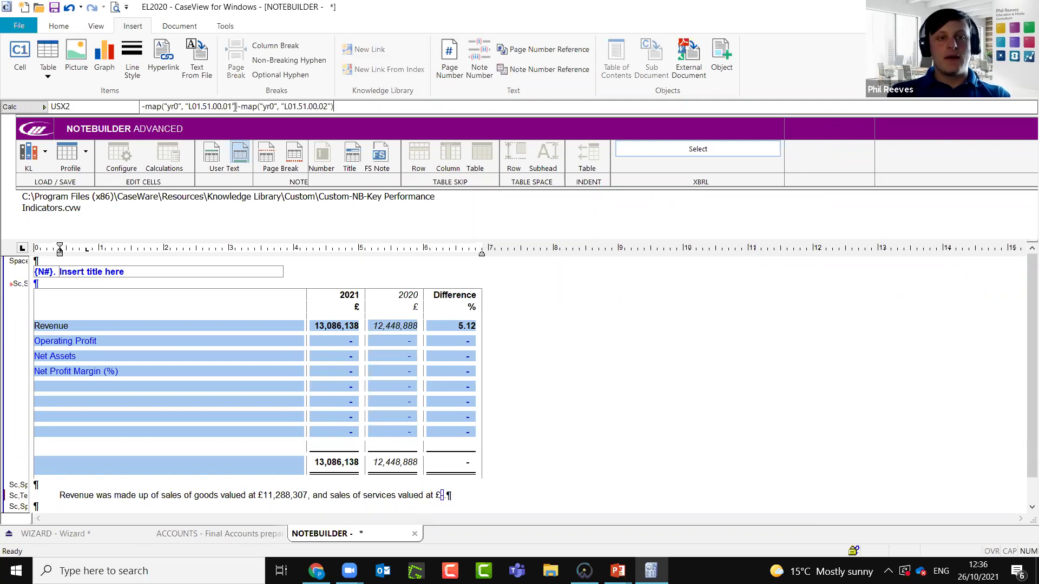
{"action": "left_click_drag", "start_coordinate": [361, 103], "coordinate": [230, 107]}
{"action": "left_click_drag", "start_coordinate": [334, 107], "coordinate": [239, 104]}
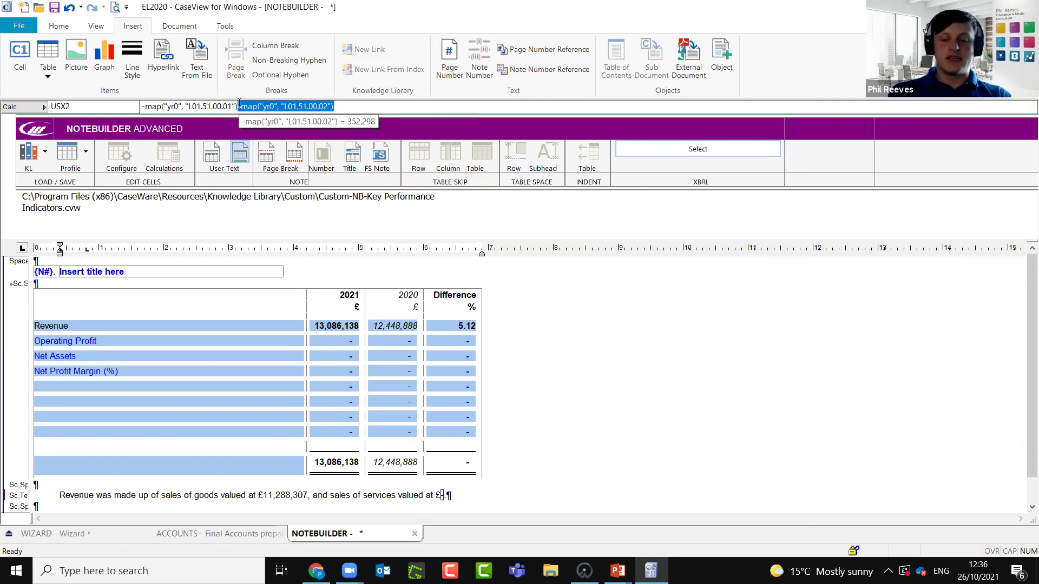
{"action": "key", "text": "BackSpace"}
{"action": "key", "text": "BackSpace"}
{"action": "type", "text": "3"}
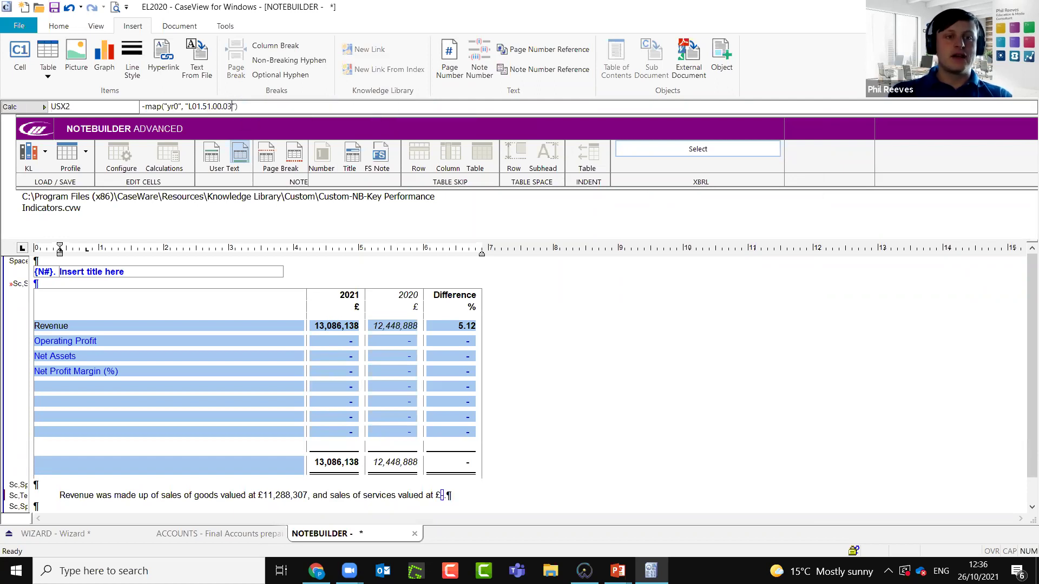
{"action": "key", "text": "Return"}
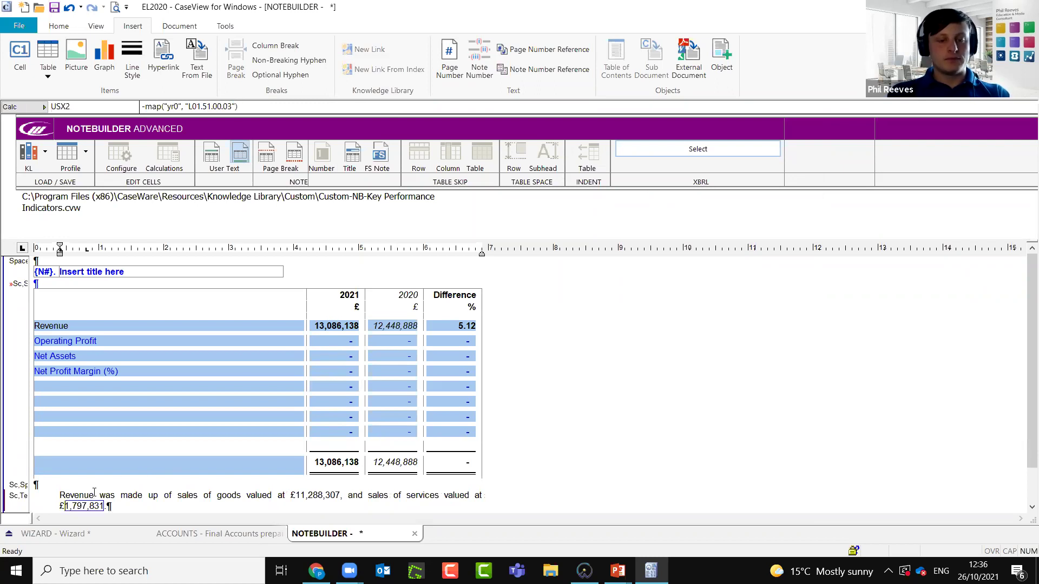
Save the note to its existing knowledge library
{"action": "left_click", "coordinate": [62, 26]}
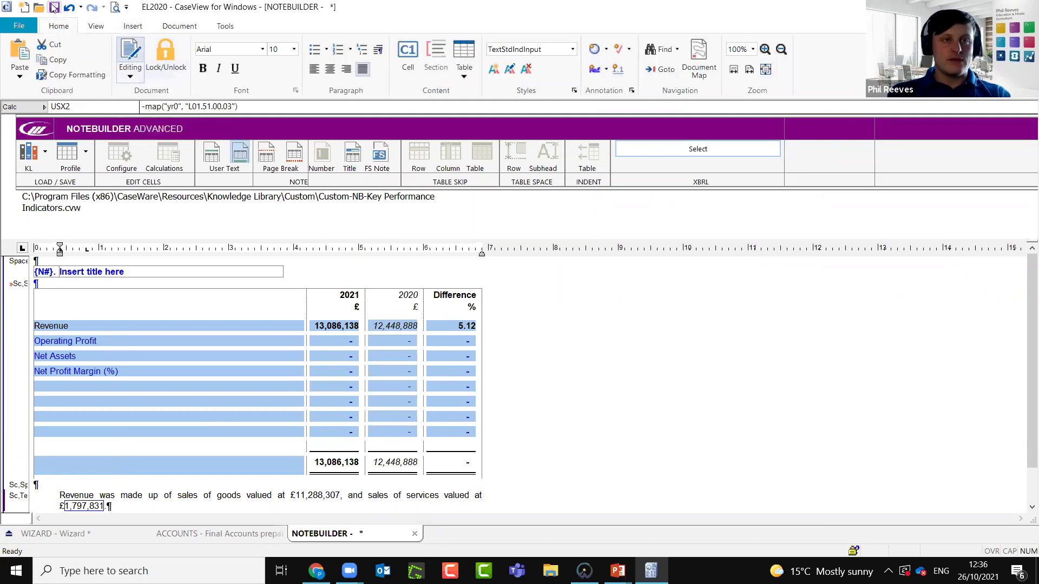
{"action": "left_click", "coordinate": [30, 154]}
{"action": "left_click", "coordinate": [53, 184]}
{"action": "left_click", "coordinate": [531, 332]}
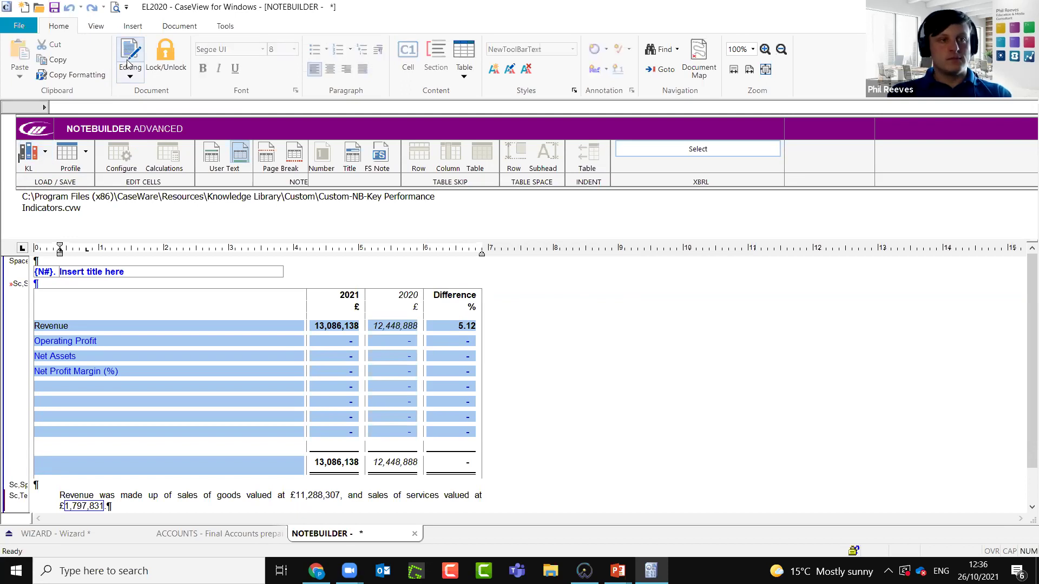
Leave design mode and examine the calculated figures and indentation of the revenue paragraph below the table
{"action": "left_click", "coordinate": [129, 52]}
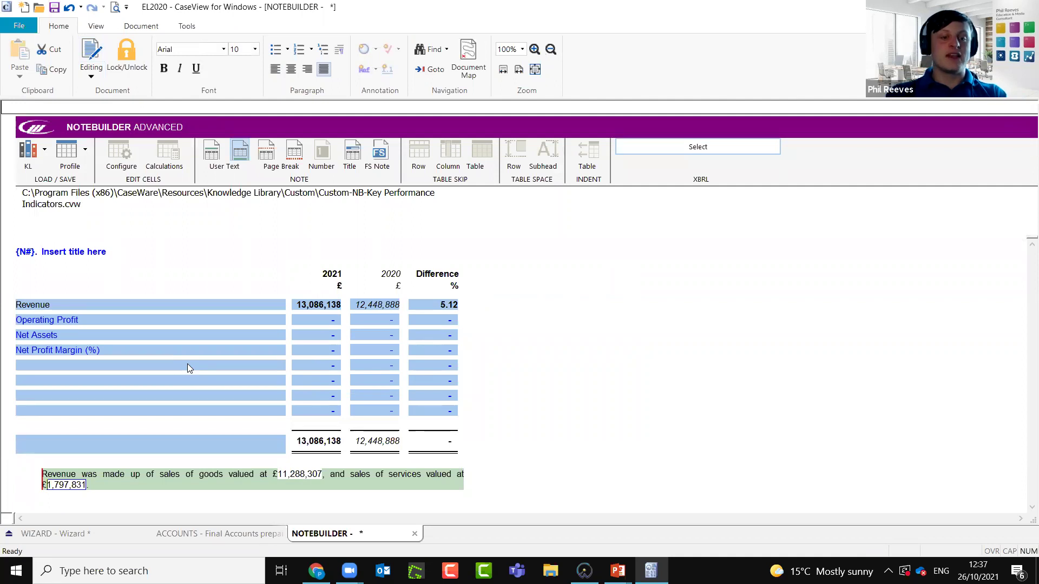
{"action": "left_click", "coordinate": [308, 476]}
{"action": "left_click", "coordinate": [325, 321]}
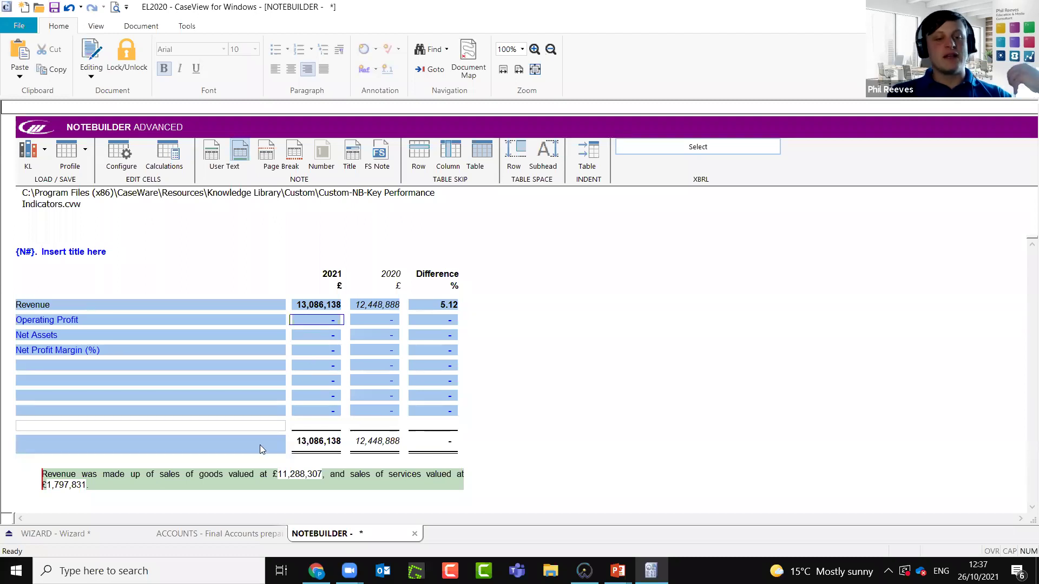
{"action": "left_click", "coordinate": [304, 476]}
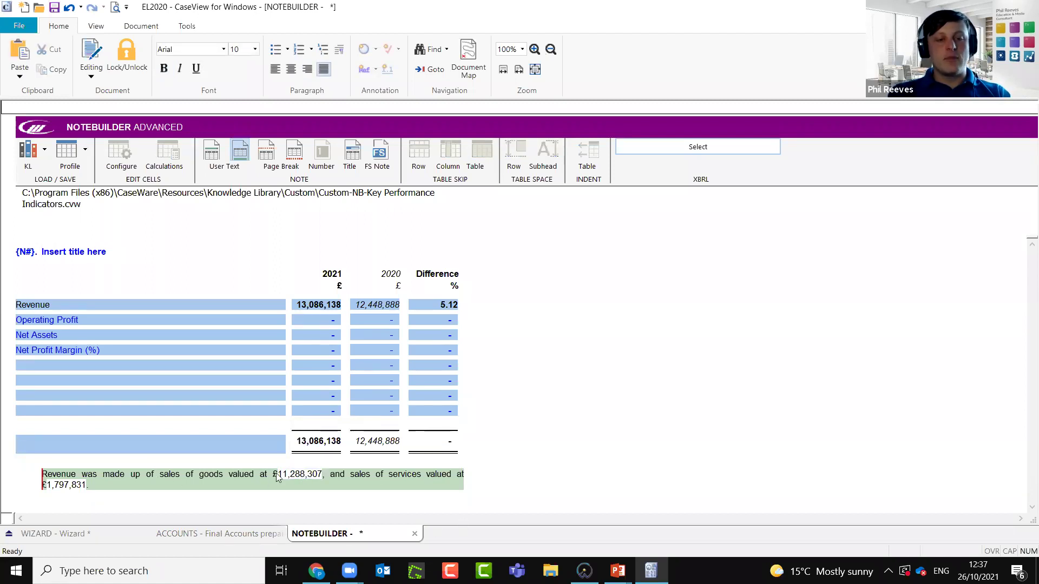
{"action": "left_click_drag", "start_coordinate": [89, 485], "coordinate": [41, 475]}
{"action": "left_click", "coordinate": [41, 474]}
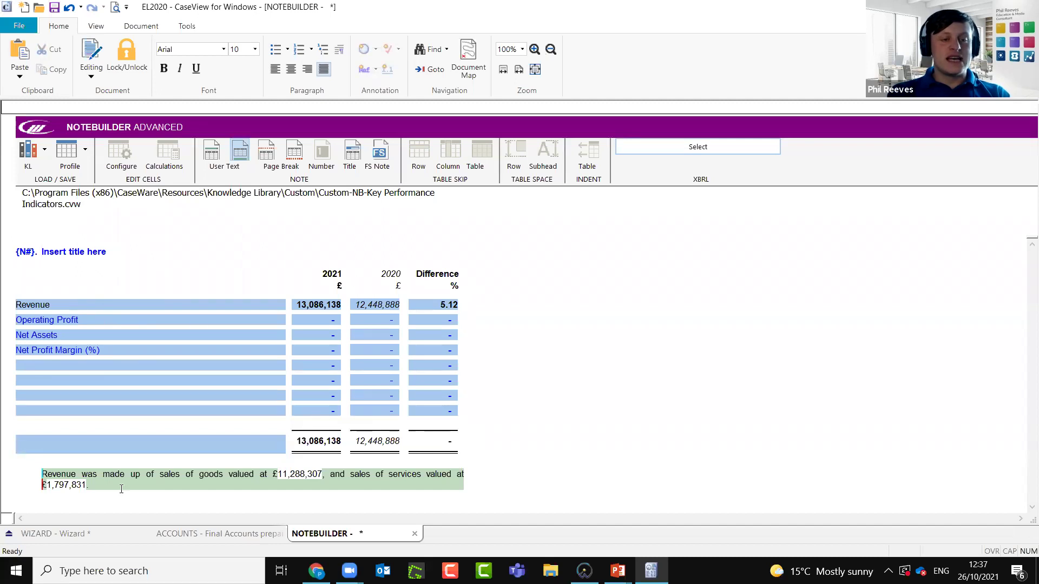
Return to design mode and apply the TextStdInput style to the revenue paragraph
{"action": "left_click", "coordinate": [43, 475]}
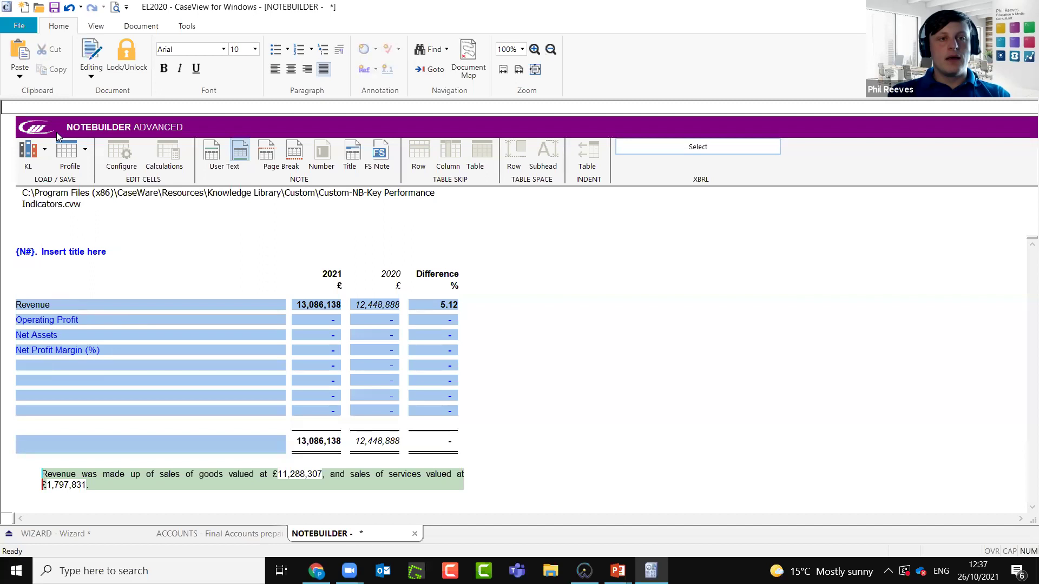
{"action": "left_click", "coordinate": [90, 67]}
{"action": "left_click", "coordinate": [118, 141]}
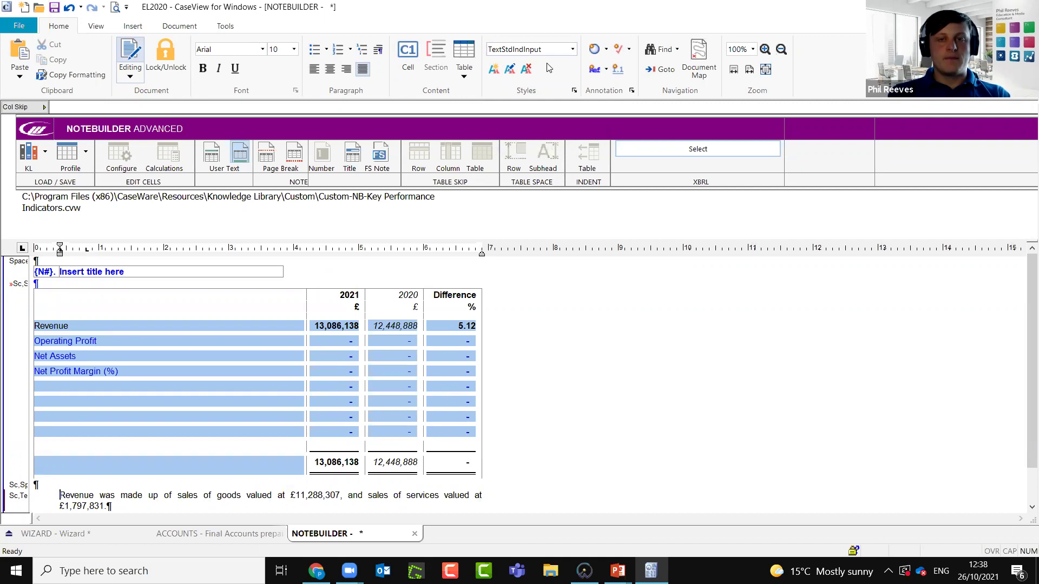
{"action": "left_click", "coordinate": [572, 52]}
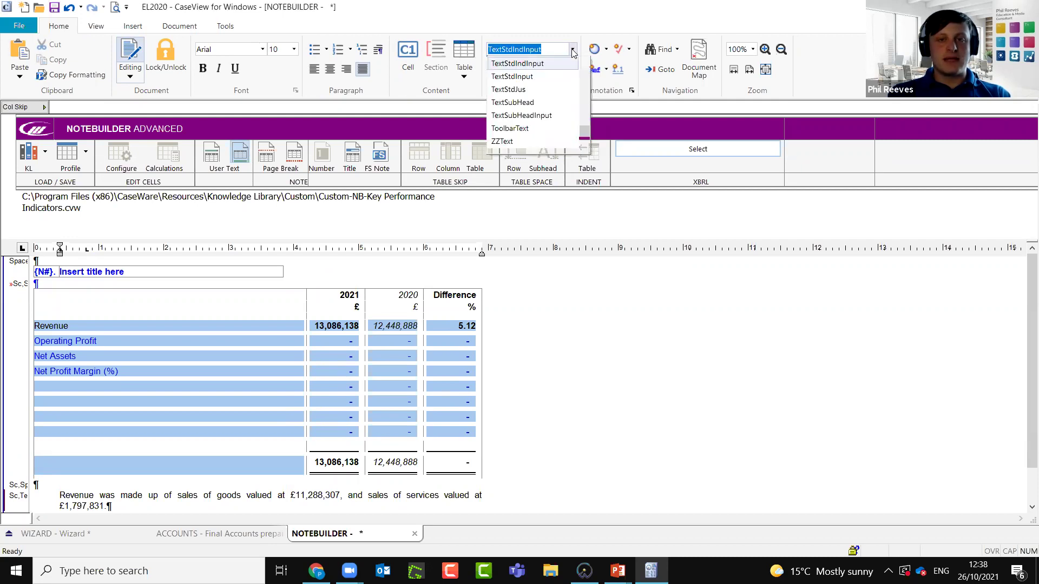
{"action": "left_click", "coordinate": [523, 77]}
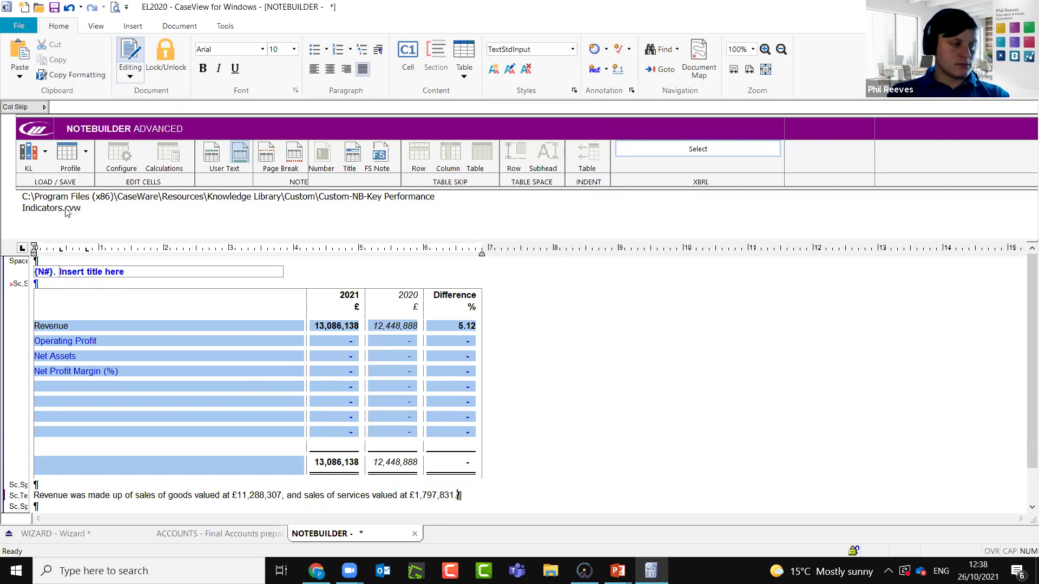
Leave design mode and save the note as a new knowledge library named "Key Performance Indicators 2"
{"action": "left_click", "coordinate": [39, 152]}
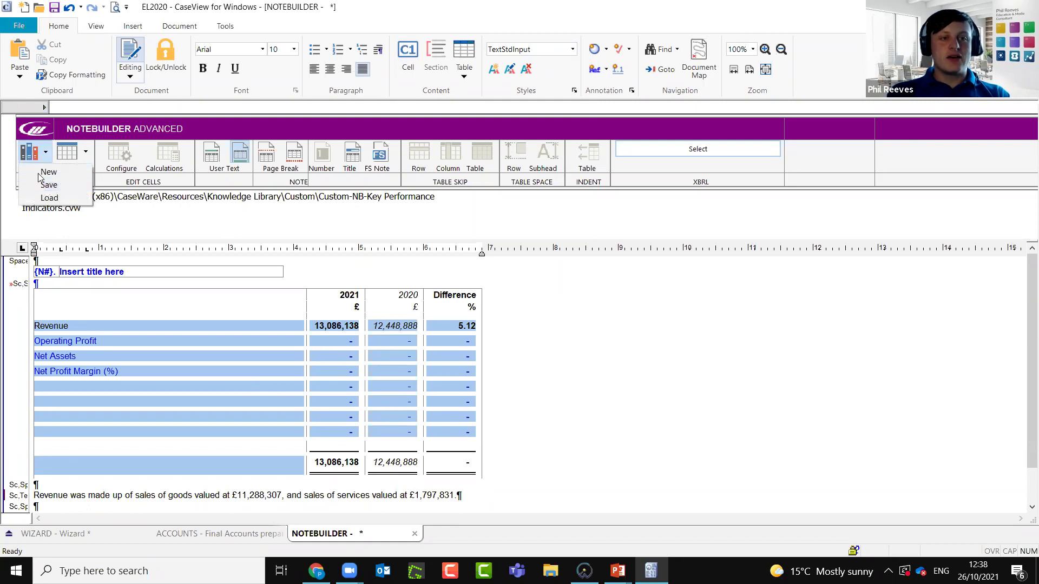
{"action": "left_click", "coordinate": [130, 44]}
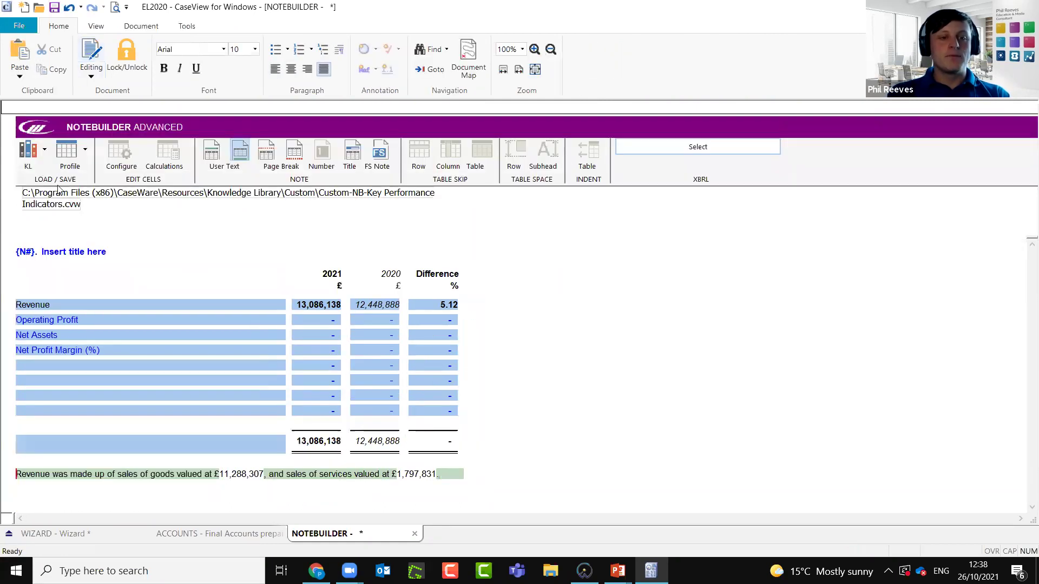
{"action": "left_click", "coordinate": [41, 152]}
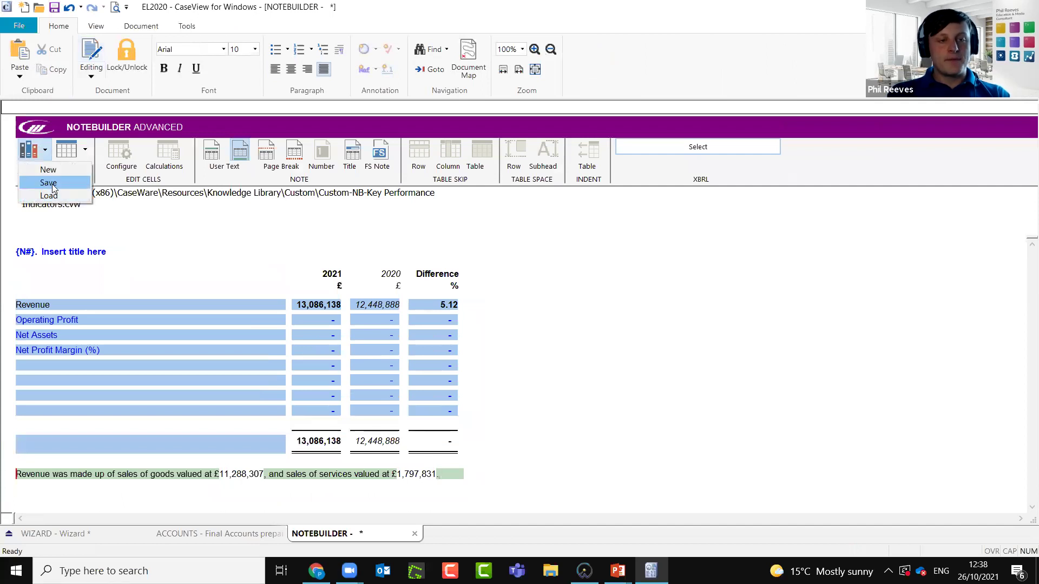
{"action": "left_click", "coordinate": [53, 186]}
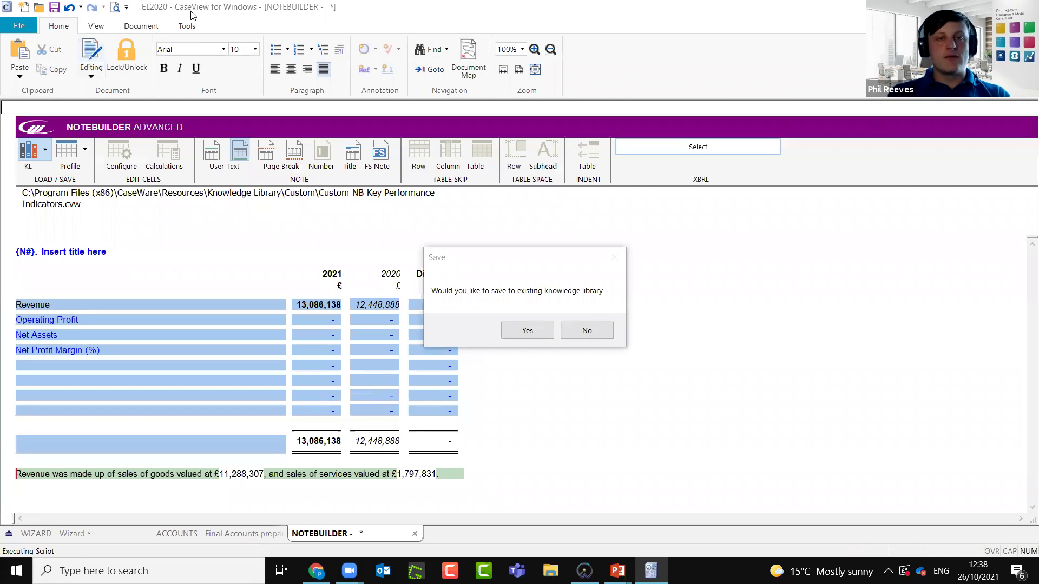
{"action": "left_click_drag", "start_coordinate": [501, 259], "coordinate": [387, 156]}
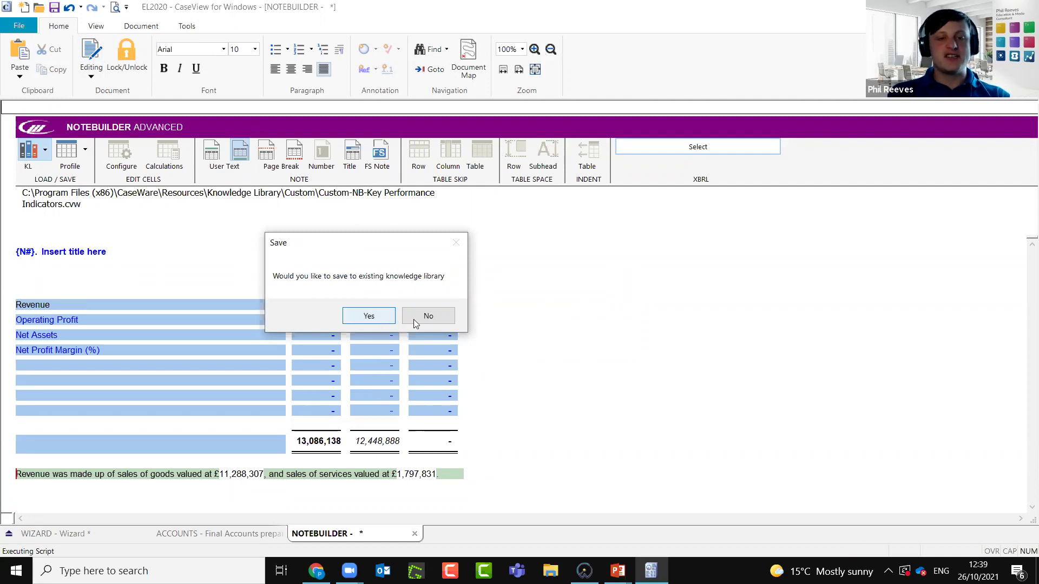
{"action": "left_click", "coordinate": [434, 314]}
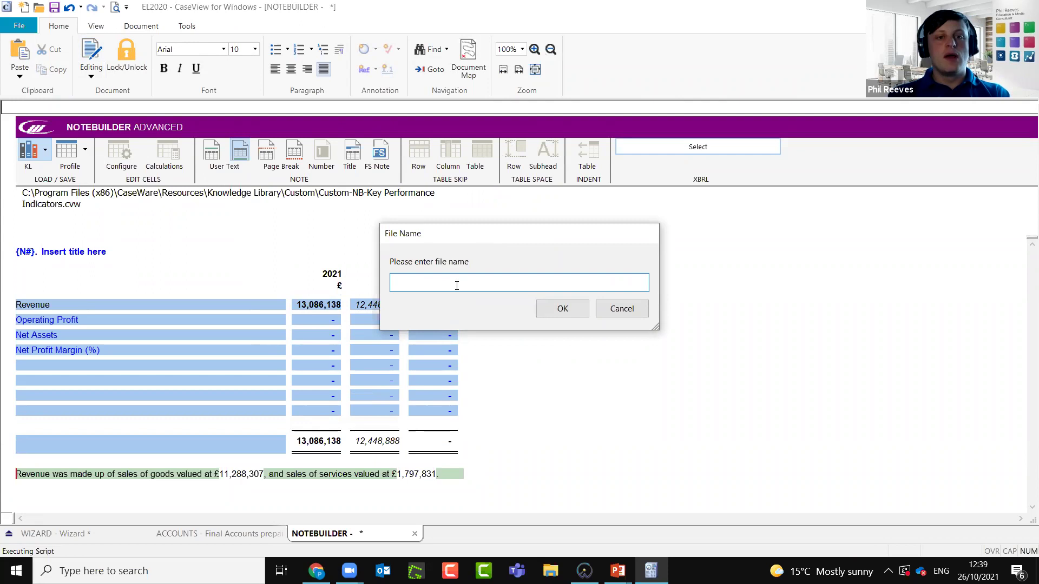
{"action": "type", "text": "Key Perof"}
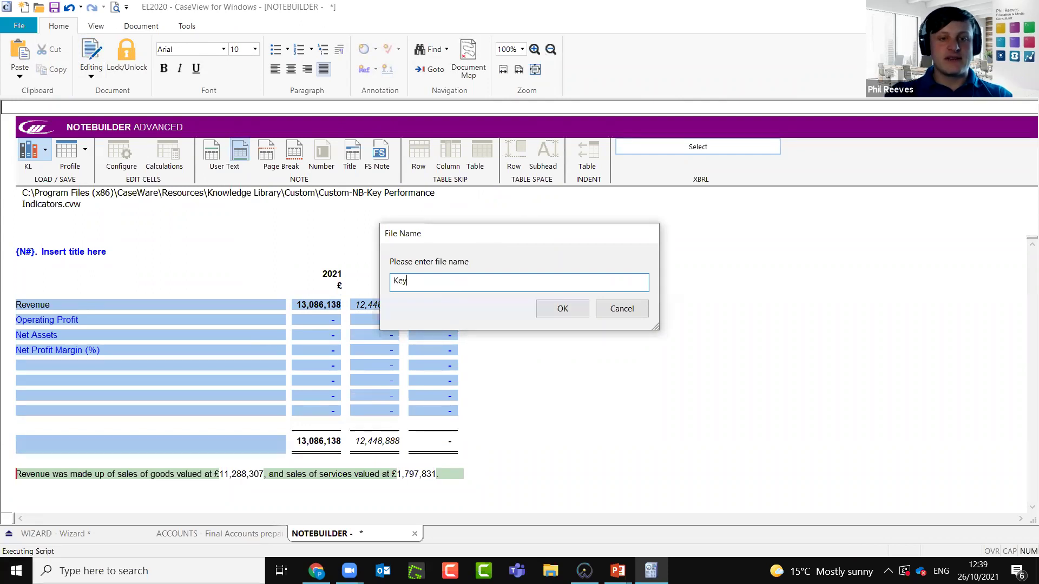
{"action": "key", "text": "BackSpace"}
{"action": "key", "text": "BackSpace"}
{"action": "type", "text": "f"}
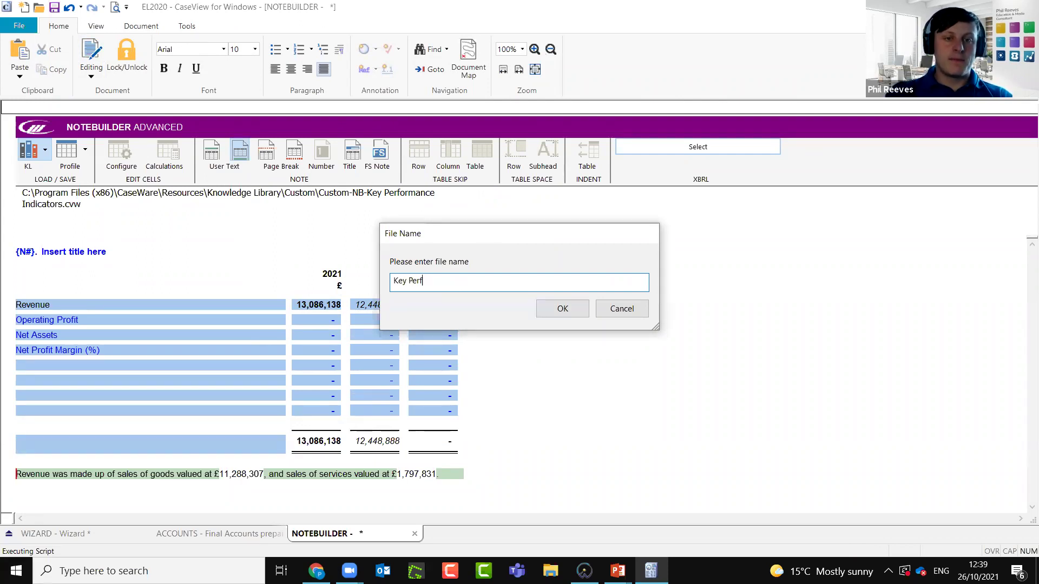
{"action": "type", "text": "ormance Indicators 2"}
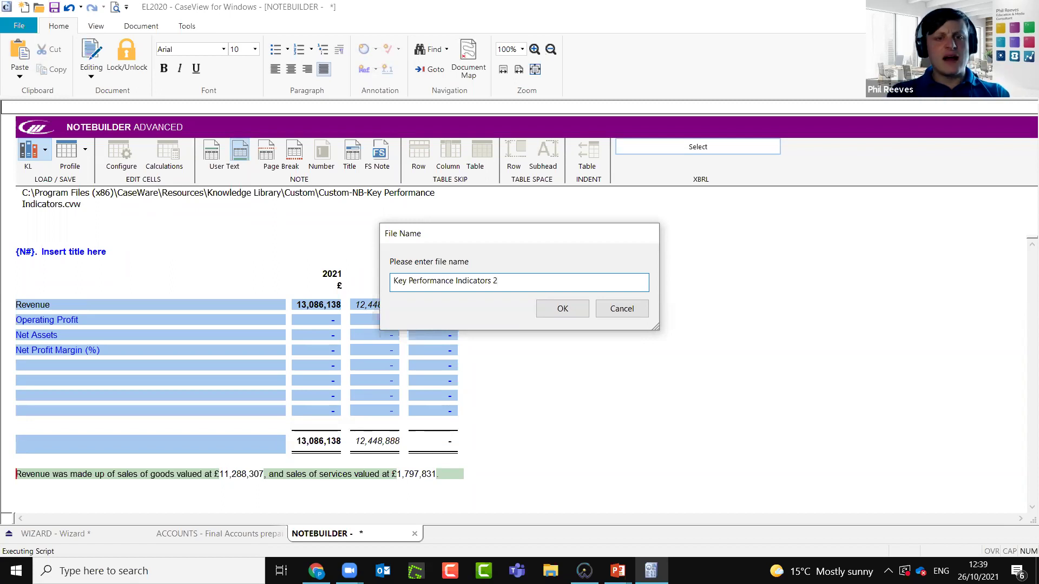
{"action": "left_click", "coordinate": [563, 309]}
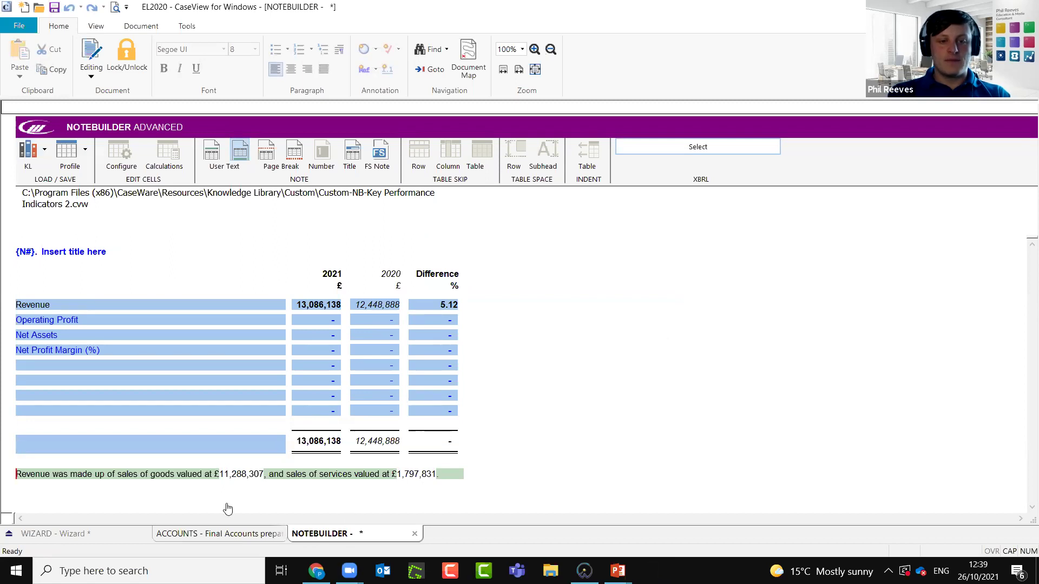
In the Final Accounts document, run a knowledge library update with the Freeze sections included, updating only the ToolBar section
{"action": "left_click", "coordinate": [229, 538]}
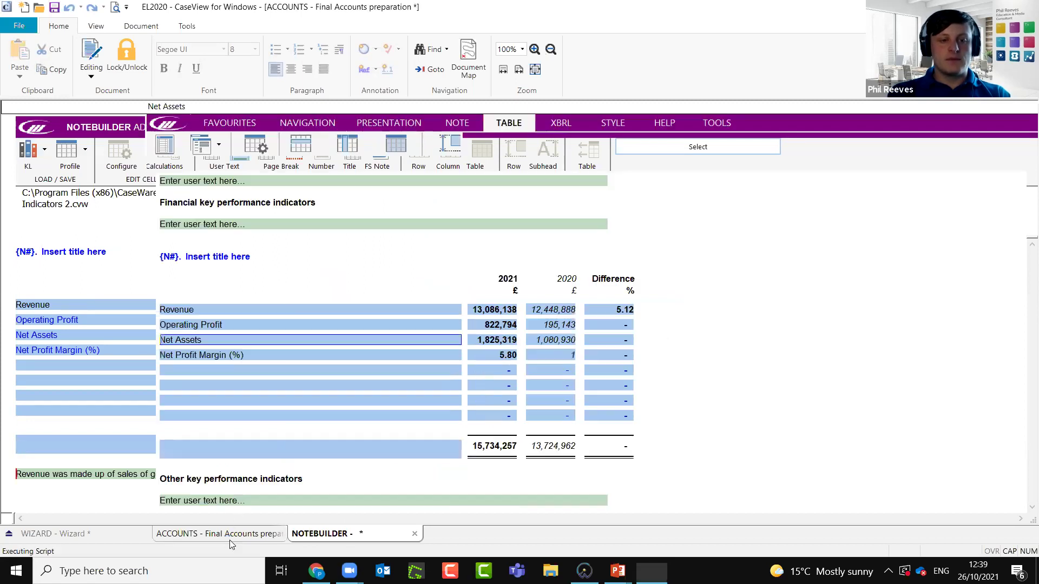
{"action": "left_click", "coordinate": [715, 122]}
{"action": "left_click", "coordinate": [346, 149]}
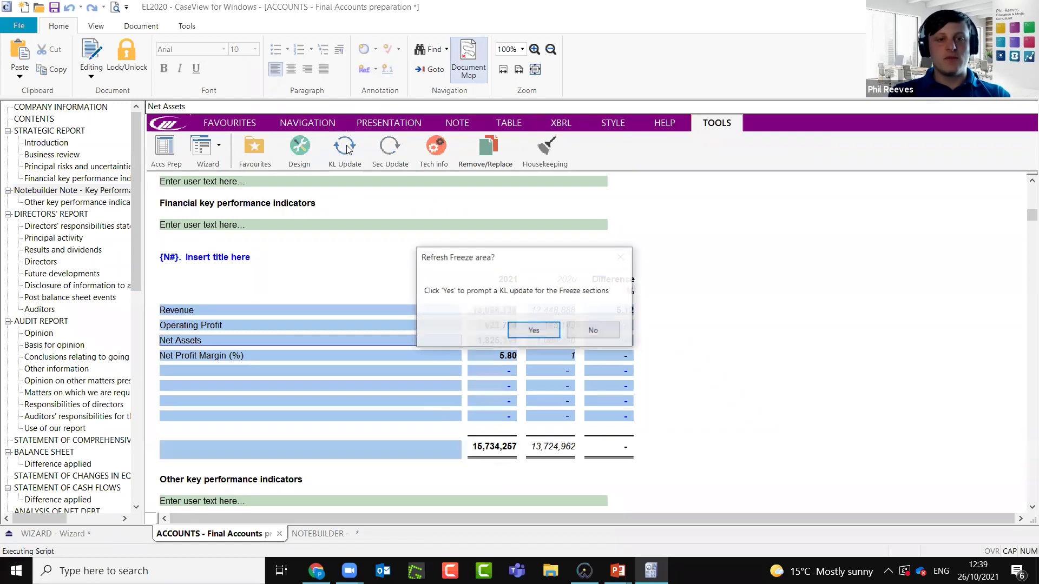
{"action": "left_click", "coordinate": [528, 330]}
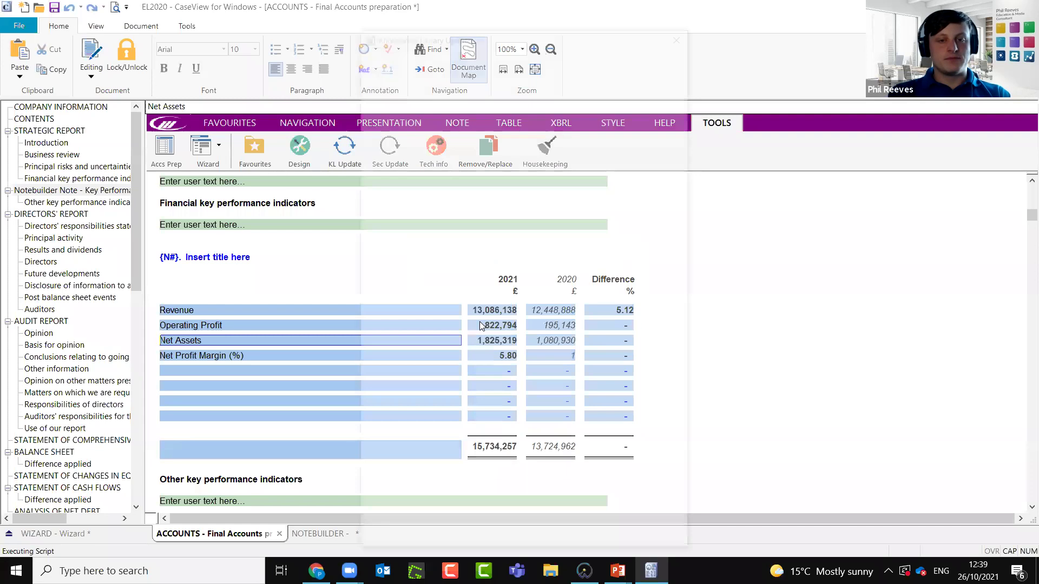
{"action": "left_click", "coordinate": [462, 271]}
{"action": "left_click", "coordinate": [391, 201]}
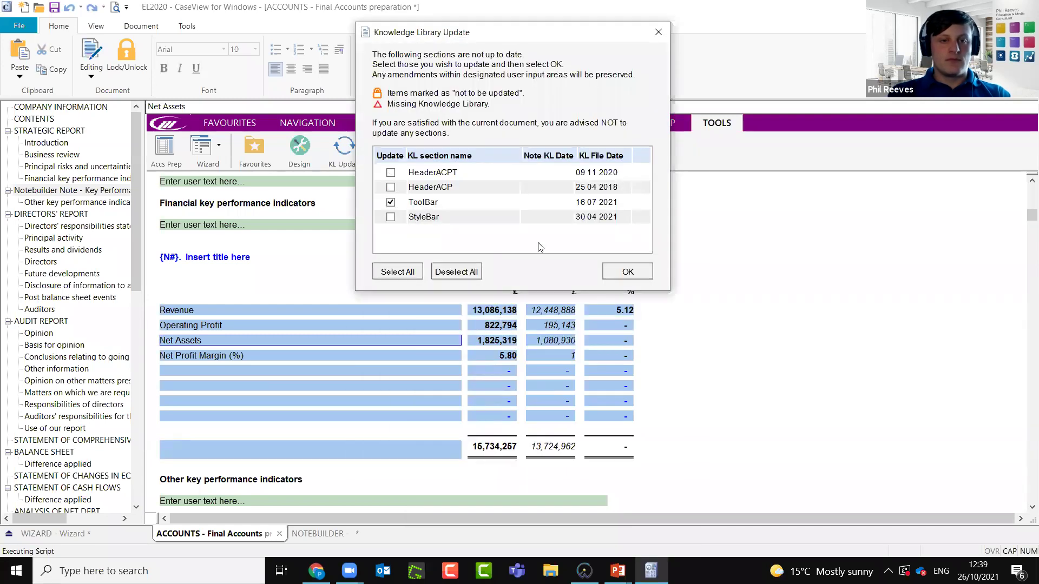
{"action": "left_click", "coordinate": [626, 272]}
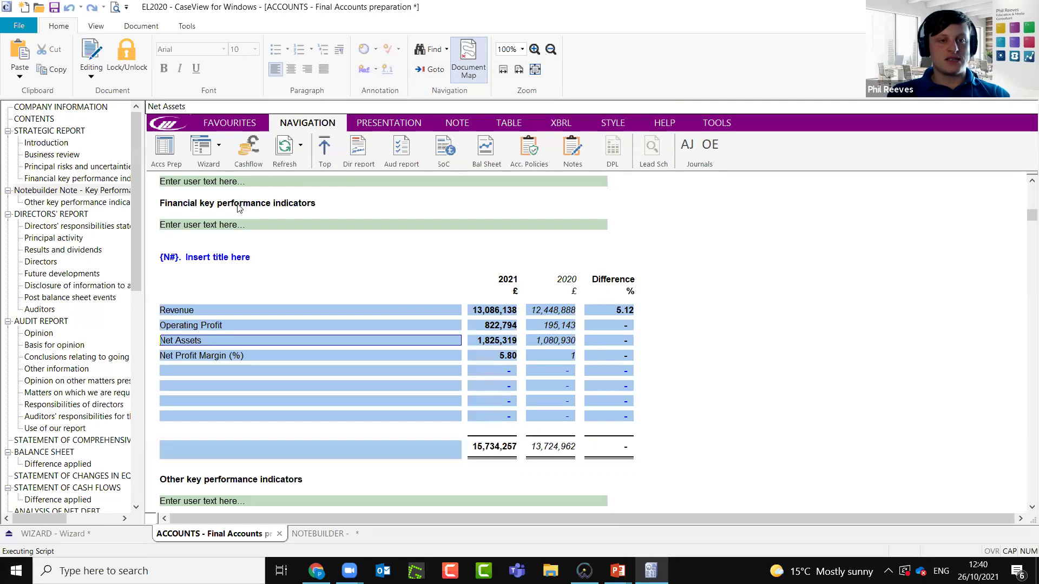
Add the user-defined note Custom-NB-Key Performance Indicators 2 to the Financial key performance indicators section
{"action": "left_click", "coordinate": [239, 205]}
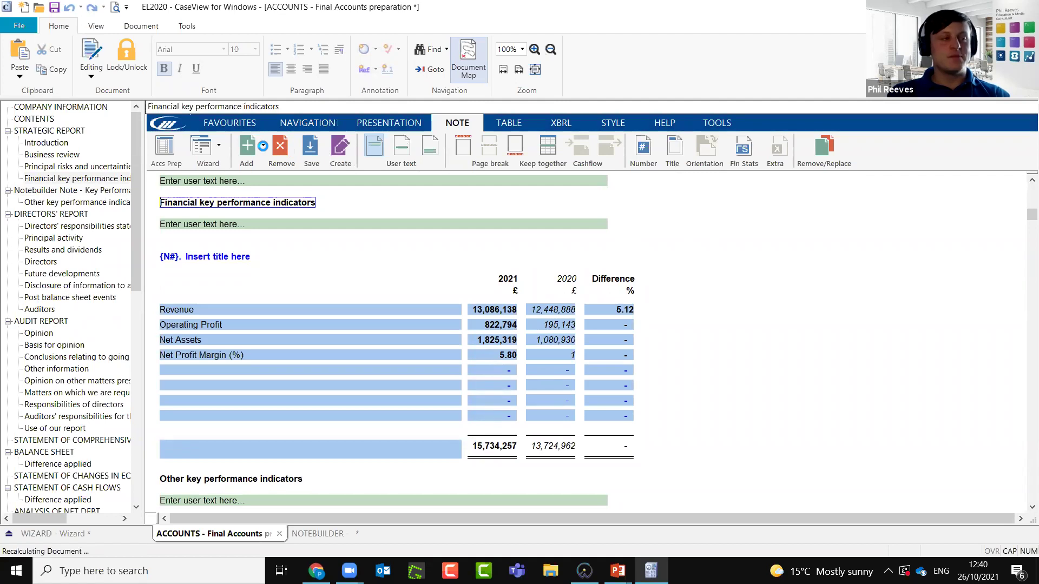
{"action": "left_click", "coordinate": [262, 145]}
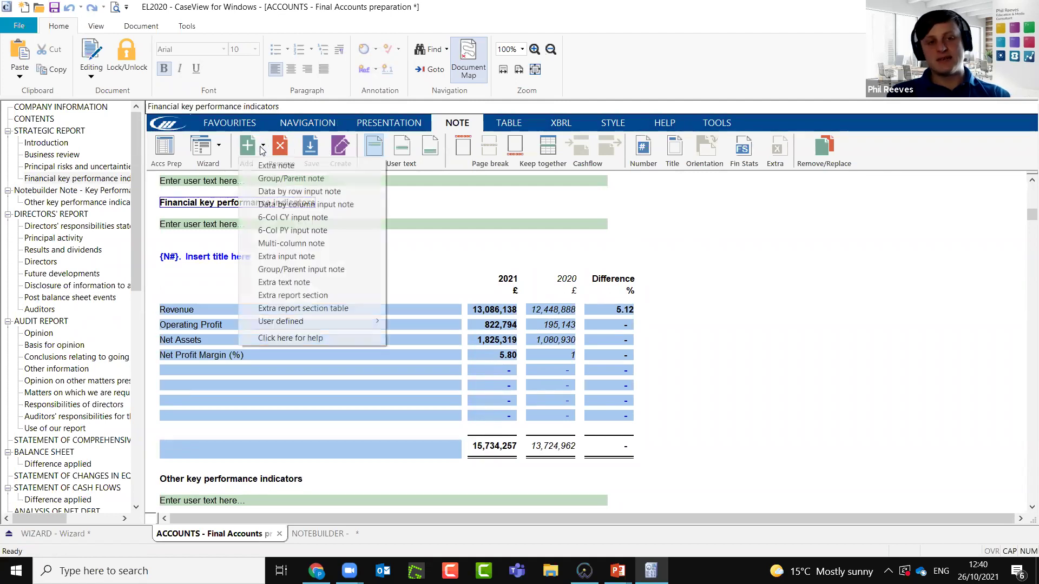
{"action": "mouse_move", "coordinate": [280, 323]}
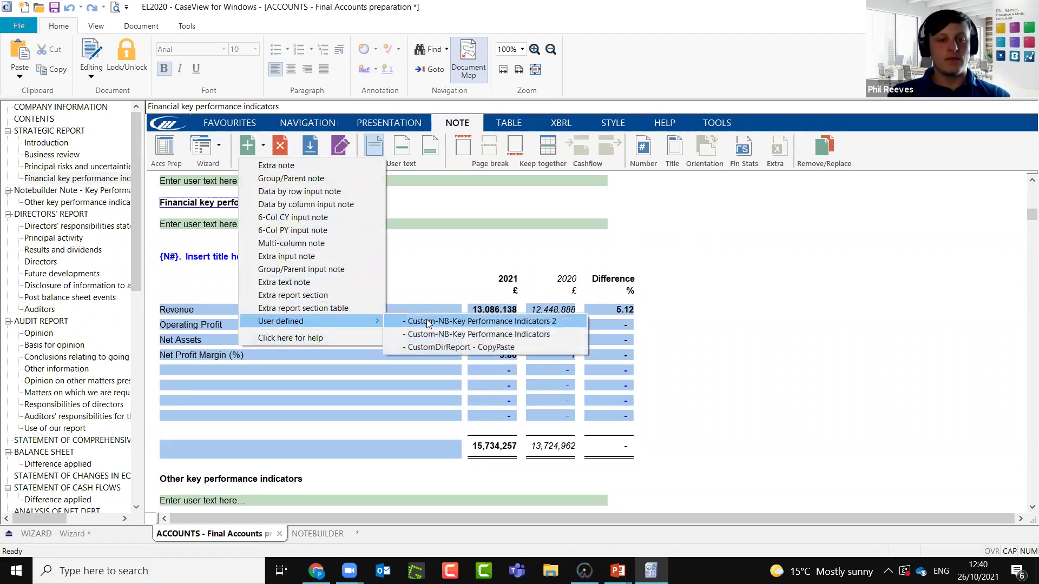
{"action": "left_click", "coordinate": [518, 322]}
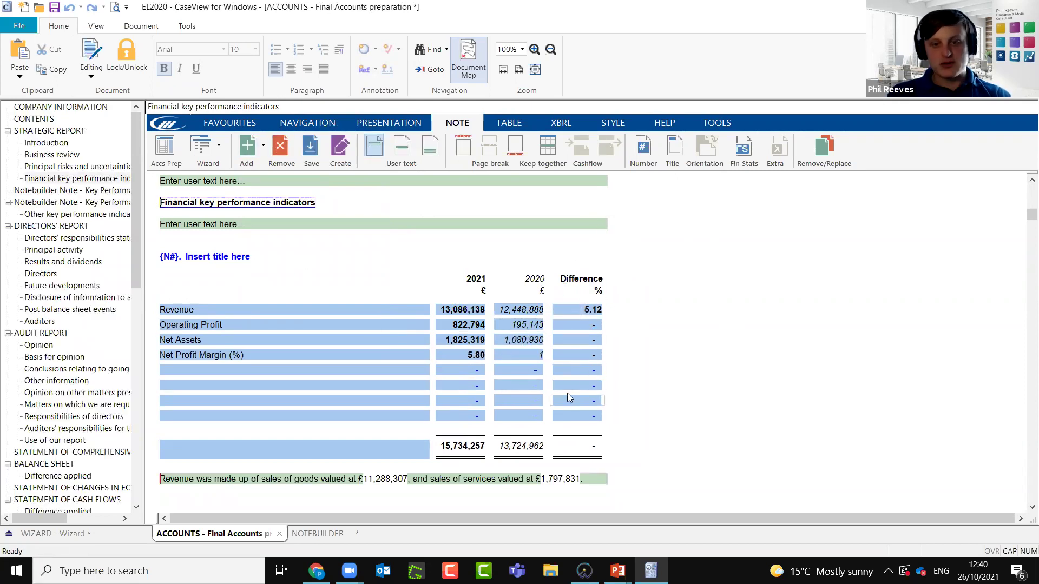
Compare the newly inserted key performance indicators note and its revenue sentence with the earlier note below it in the Strategic Report
{"action": "scroll", "coordinate": [567, 393], "scroll_direction": "down", "scroll_amount": 4}
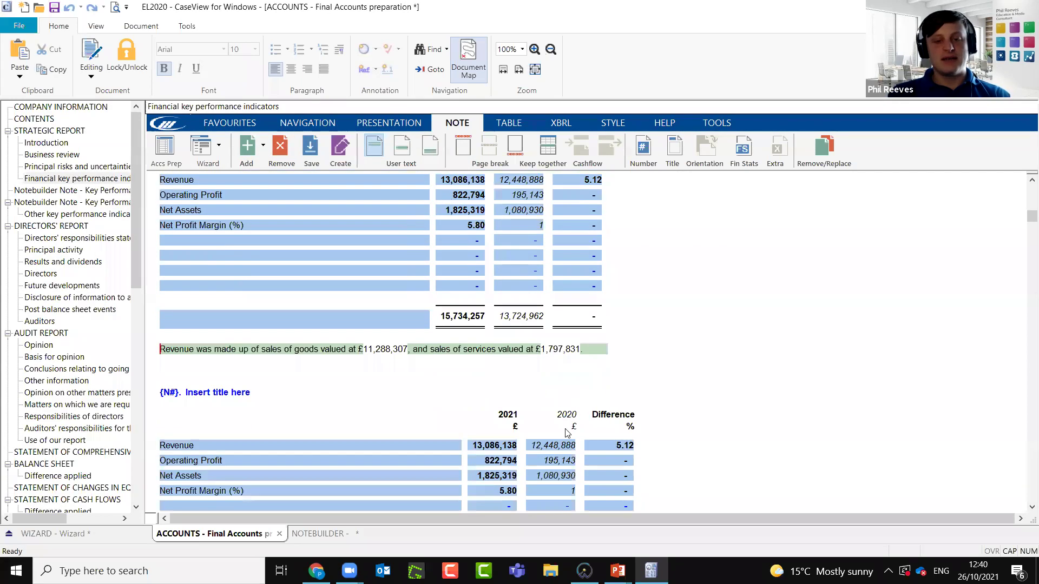
{"action": "scroll", "coordinate": [565, 335], "scroll_direction": "down", "scroll_amount": 2}
{"action": "scroll", "coordinate": [542, 211], "scroll_direction": "up", "scroll_amount": 5}
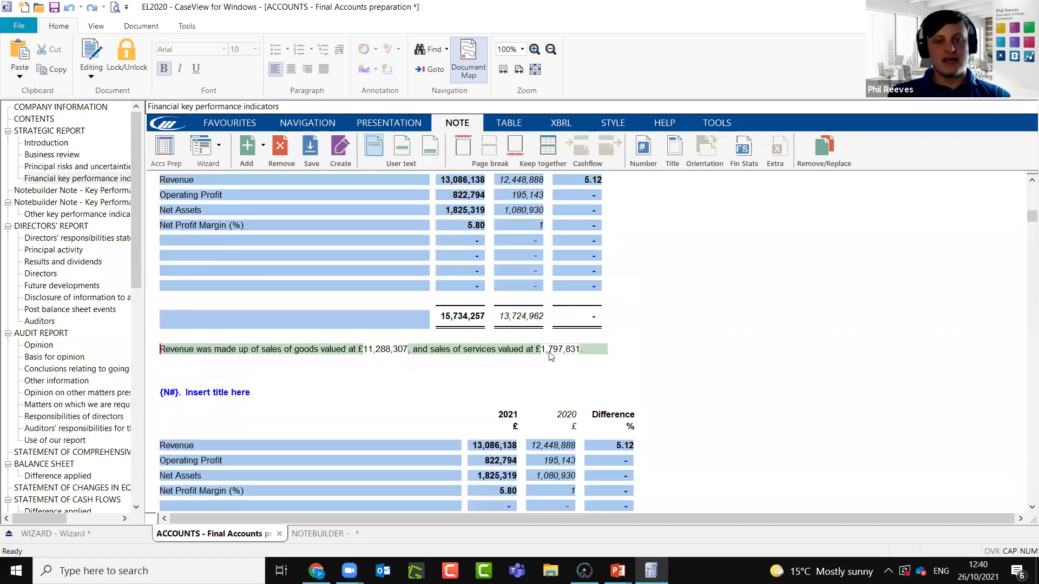
{"action": "left_click", "coordinate": [517, 212]}
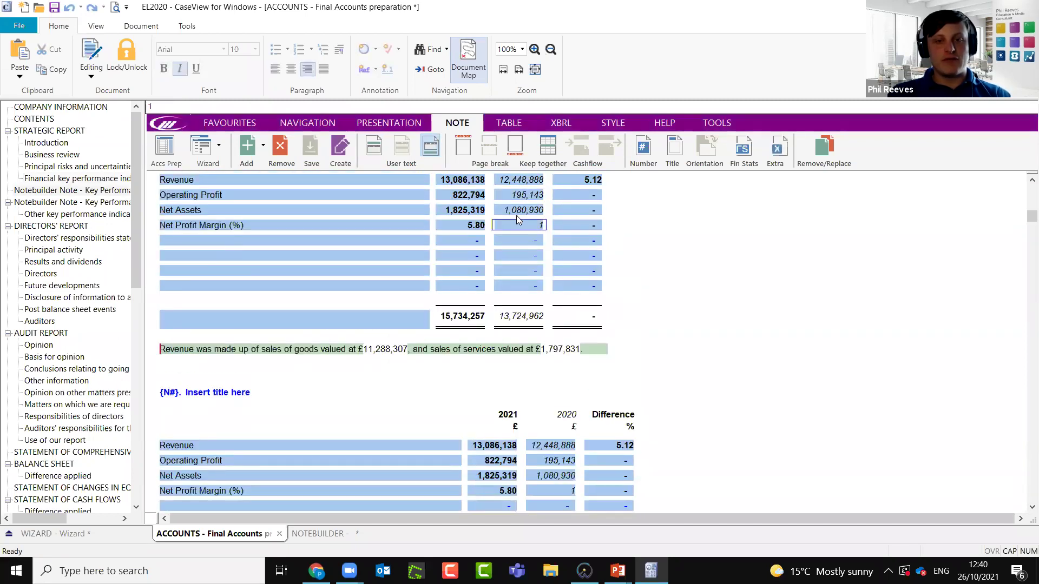
{"action": "scroll", "coordinate": [355, 210], "scroll_direction": "up", "scroll_amount": 1}
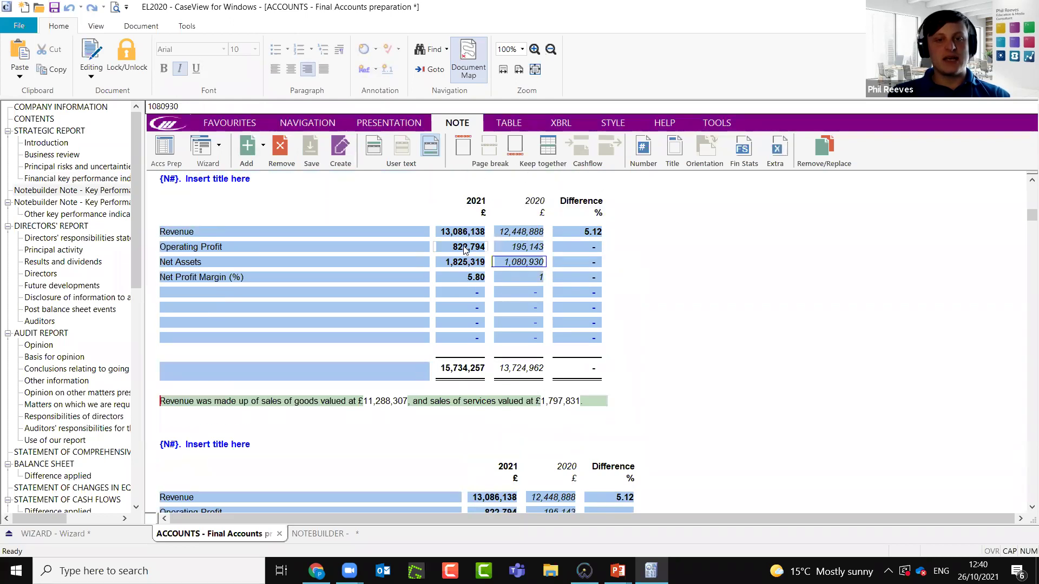
{"action": "scroll", "coordinate": [297, 269], "scroll_direction": "up", "scroll_amount": 1}
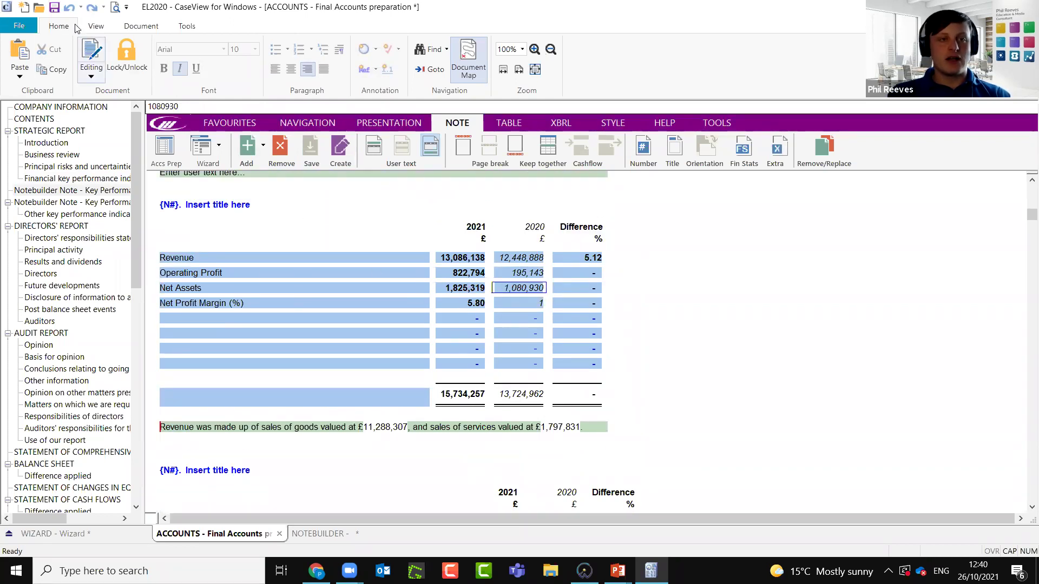
Preview the printed accounts, check the Financial key performance indicators section on page 4, and close the preview
{"action": "left_click", "coordinate": [114, 8]}
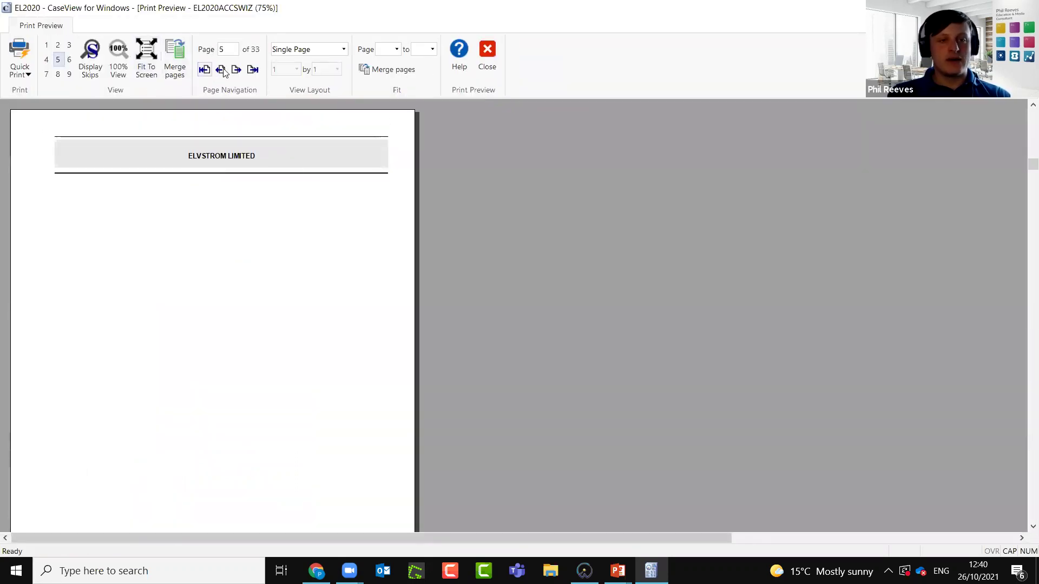
{"action": "left_click", "coordinate": [221, 69]}
{"action": "scroll", "coordinate": [289, 359], "scroll_direction": "down", "scroll_amount": 6}
{"action": "scroll", "coordinate": [288, 359], "scroll_direction": "up", "scroll_amount": 1}
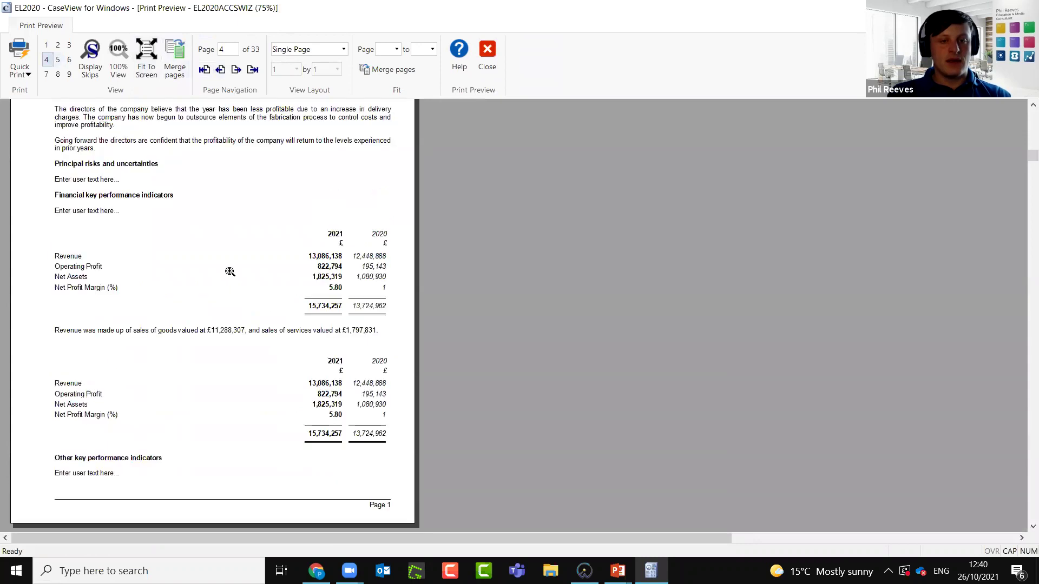
{"action": "left_click", "coordinate": [496, 68]}
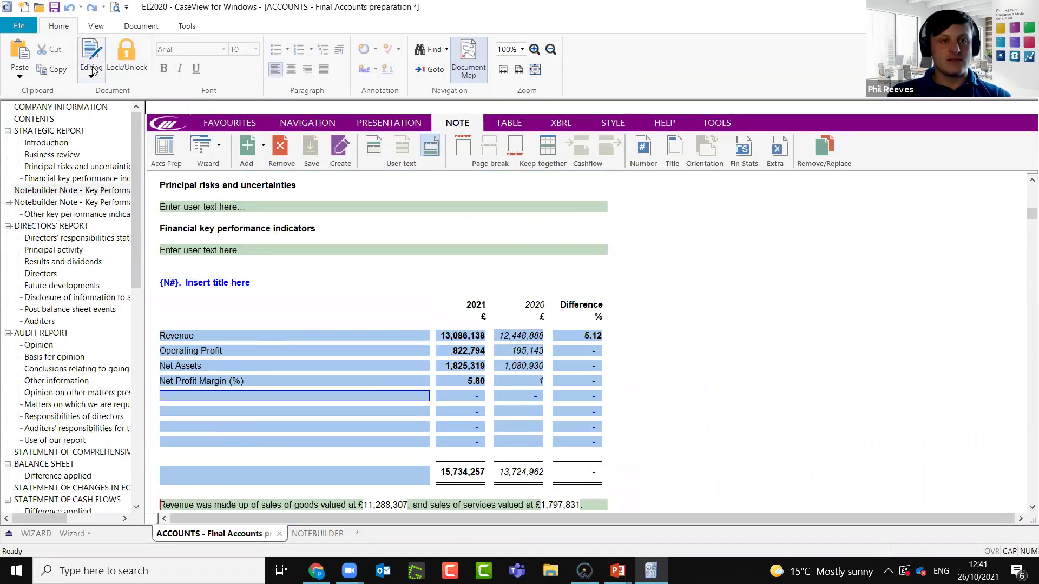
Unlock editing of the Final Accounts document by entering the design mode password
{"action": "left_click", "coordinate": [126, 53]}
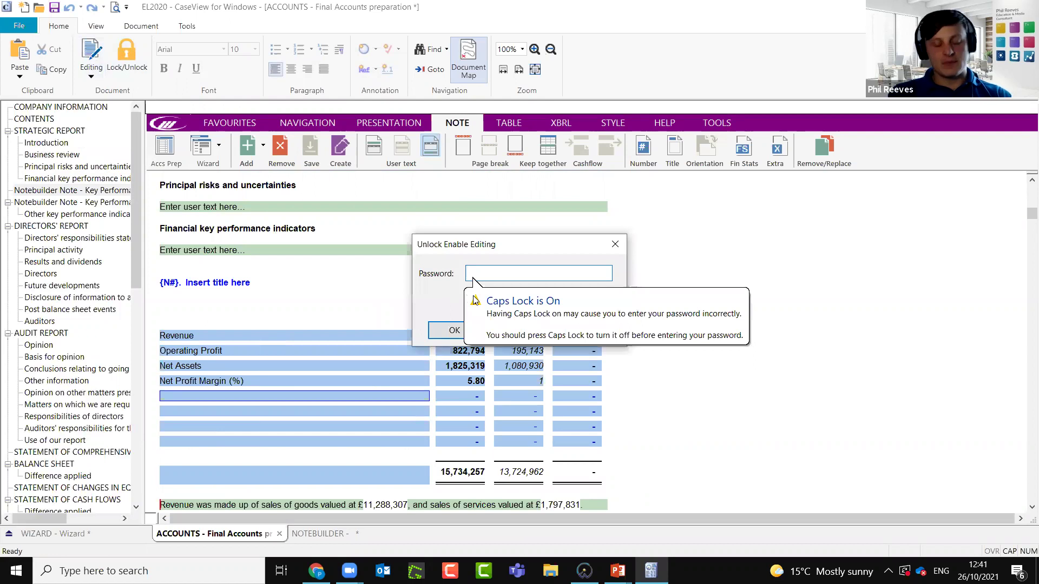
{"action": "type", "text": "•••••"}
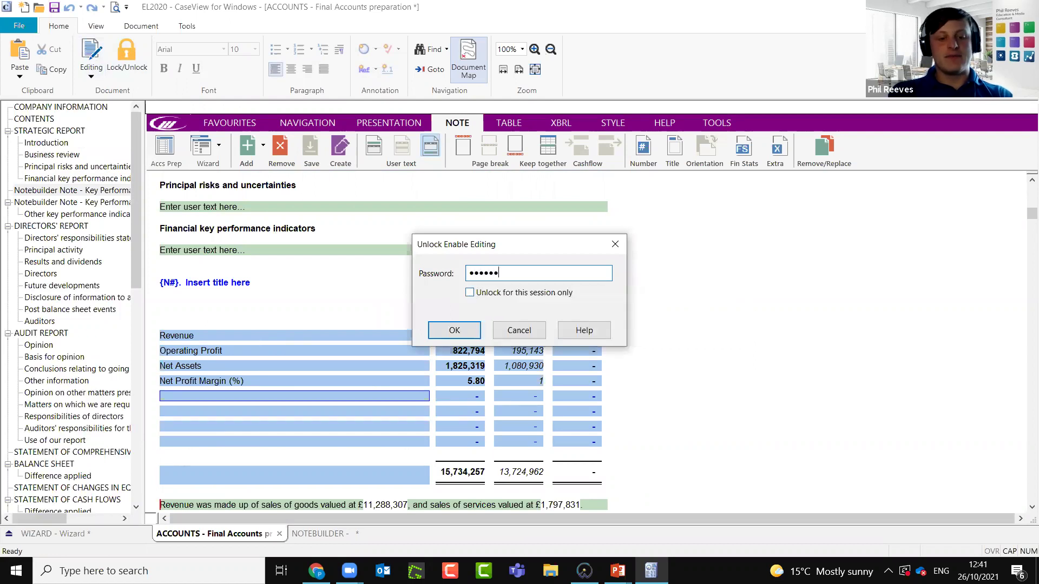
{"action": "key", "text": "BackSpace"}
{"action": "key", "text": "BackSpace"}
{"action": "key", "text": "BackSpace"}
{"action": "type", "text": "•••••••••"}
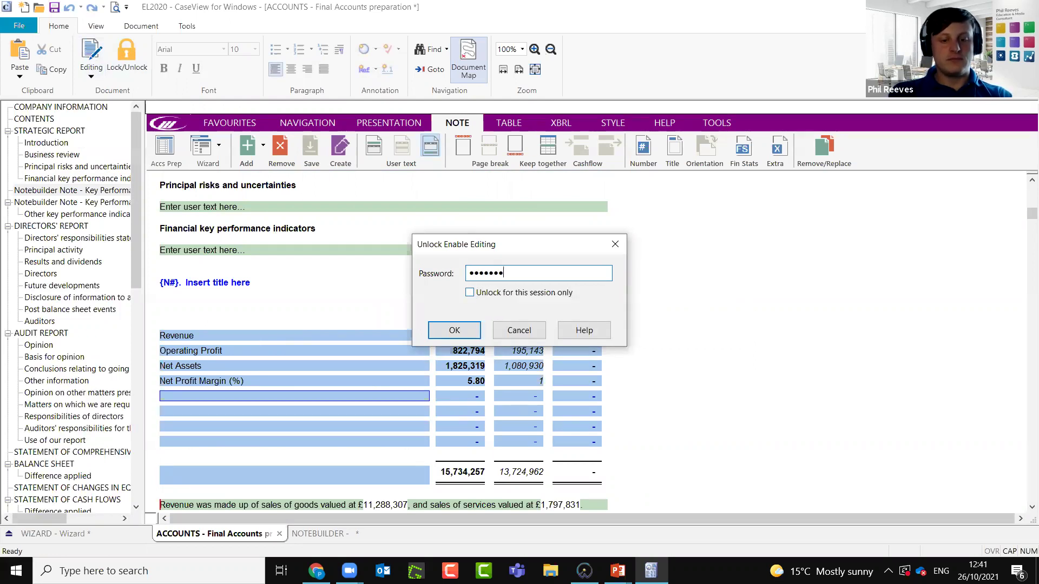
{"action": "type", "text": "•"}
{"action": "key", "text": "Return"}
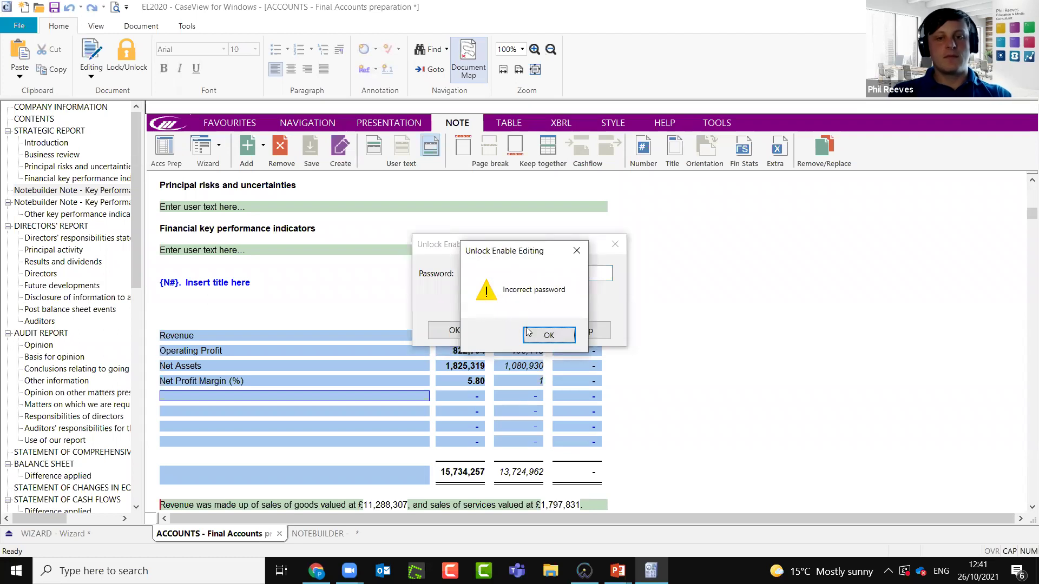
{"action": "left_click", "coordinate": [542, 334]}
{"action": "type", "text": "•••••••••••"}
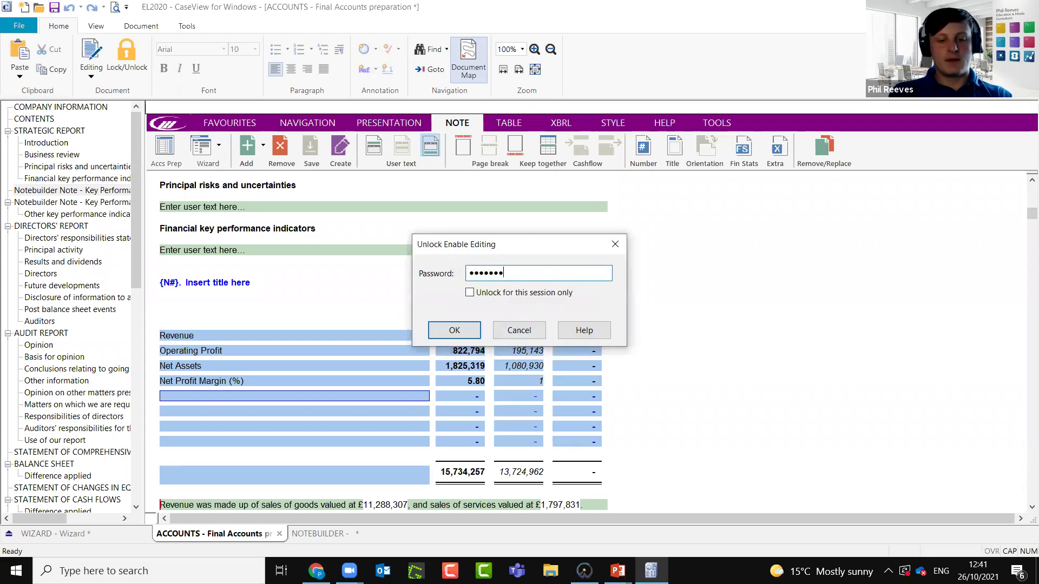
{"action": "key", "text": "Return"}
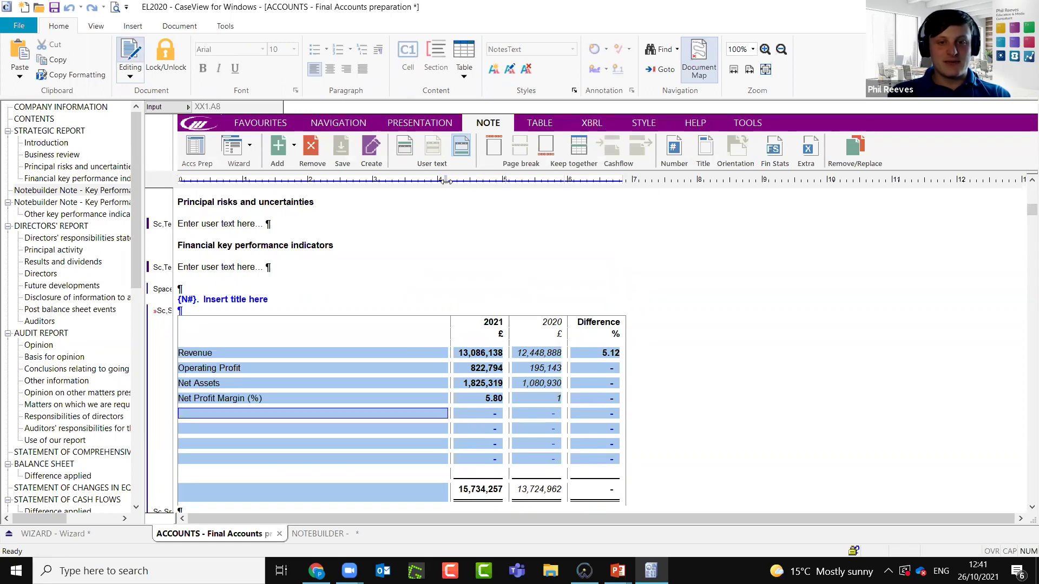
Slightly narrow the description column of the new key performance indicators table so the Difference column fits on the page
{"action": "left_click_drag", "start_coordinate": [445, 180], "coordinate": [441, 180]}
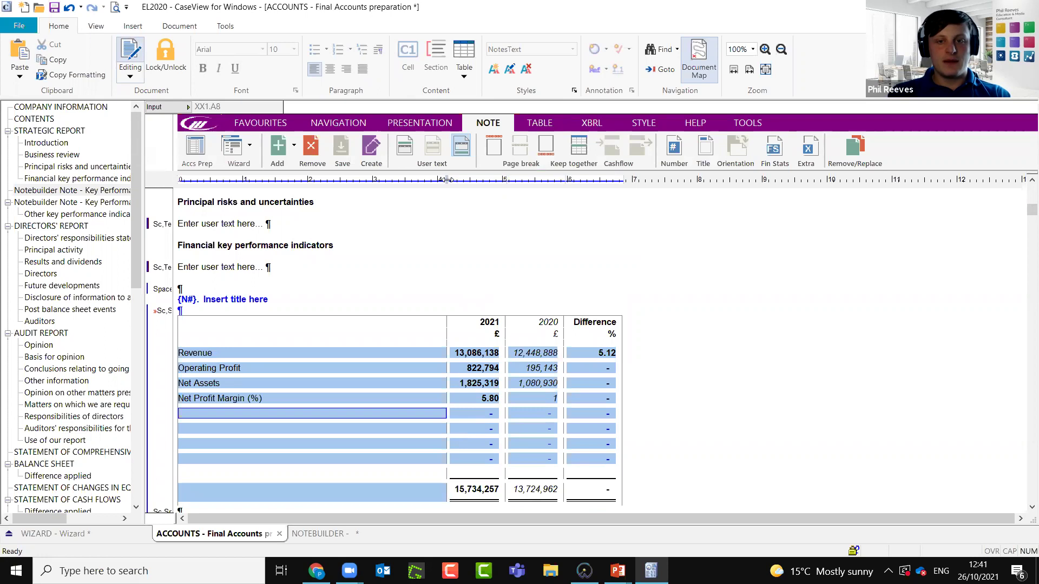
{"action": "left_click_drag", "start_coordinate": [448, 181], "coordinate": [450, 180]}
{"action": "left_click", "coordinate": [568, 255]}
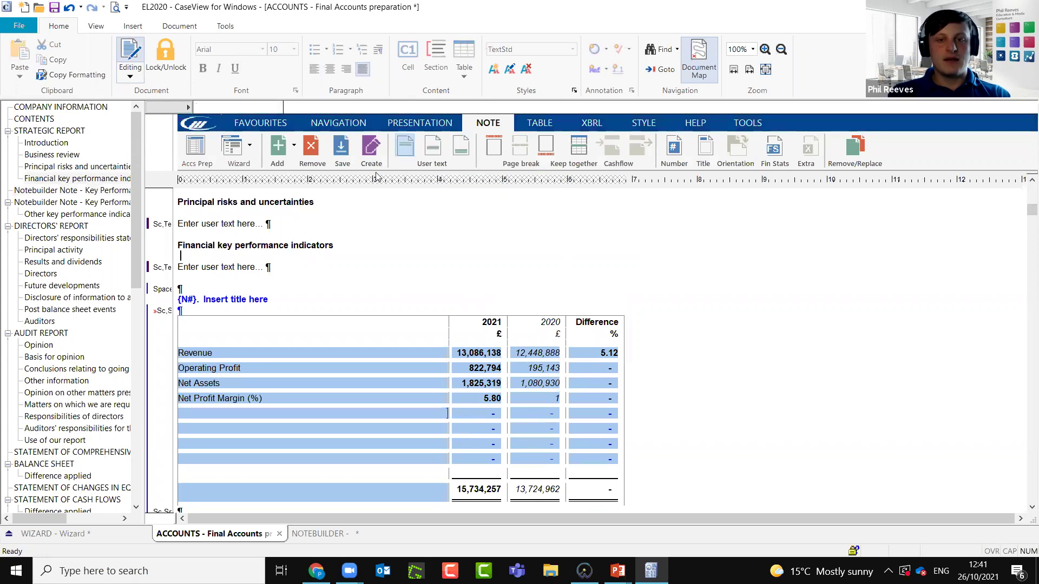
Preview the printed Strategic Report page at 100% to check the Difference column in the indicators table, and close the preview
{"action": "left_click", "coordinate": [116, 7]}
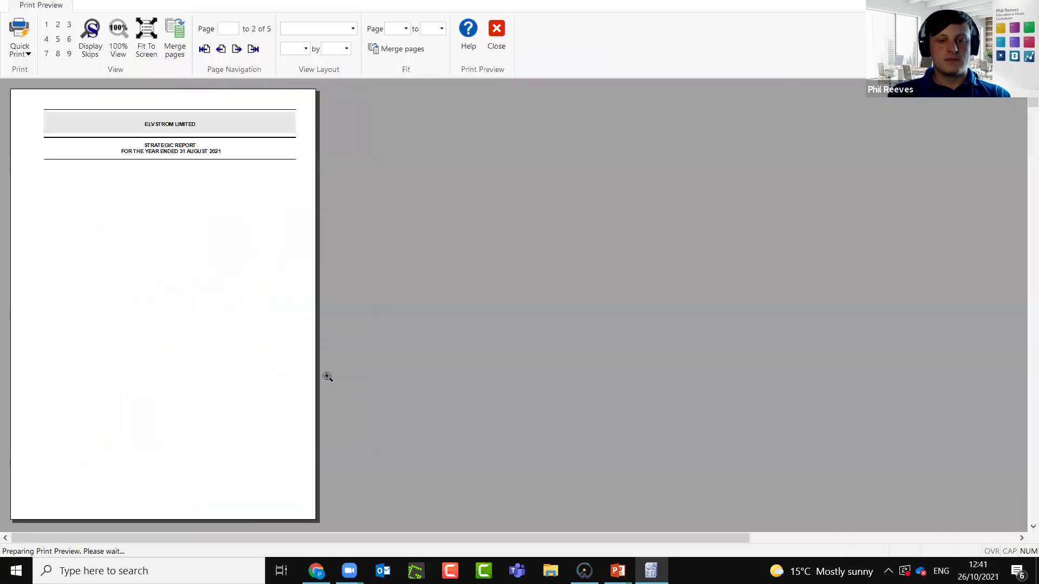
{"action": "left_click", "coordinate": [361, 343]}
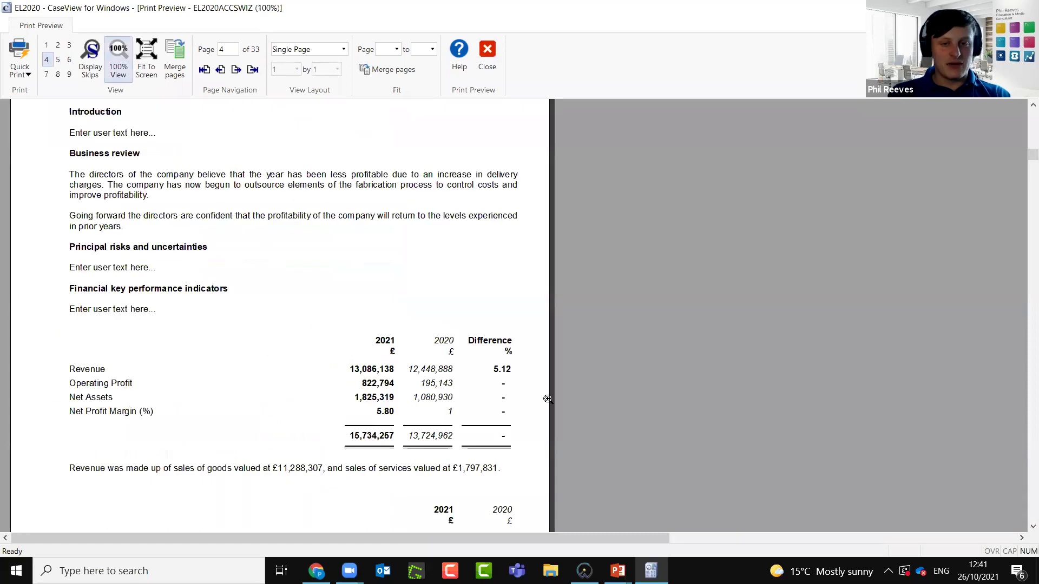
{"action": "scroll", "coordinate": [523, 397], "scroll_direction": "down", "scroll_amount": 1}
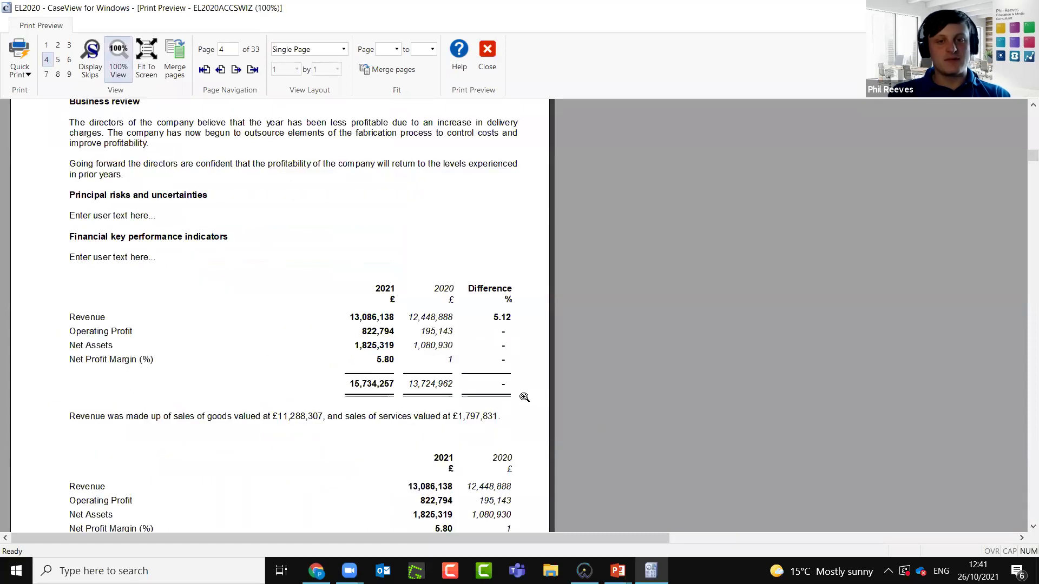
{"action": "left_click", "coordinate": [487, 62]}
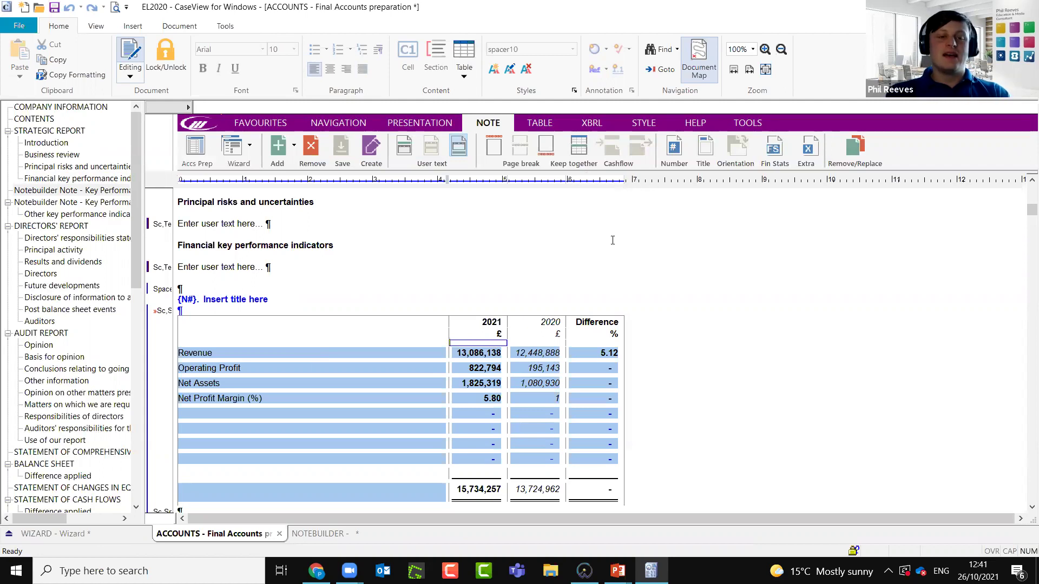
Leave design mode in the Final Accounts document and switch to the Notebuilder Advanced slide presentation
{"action": "left_click", "coordinate": [130, 76]}
{"action": "left_click", "coordinate": [163, 138]}
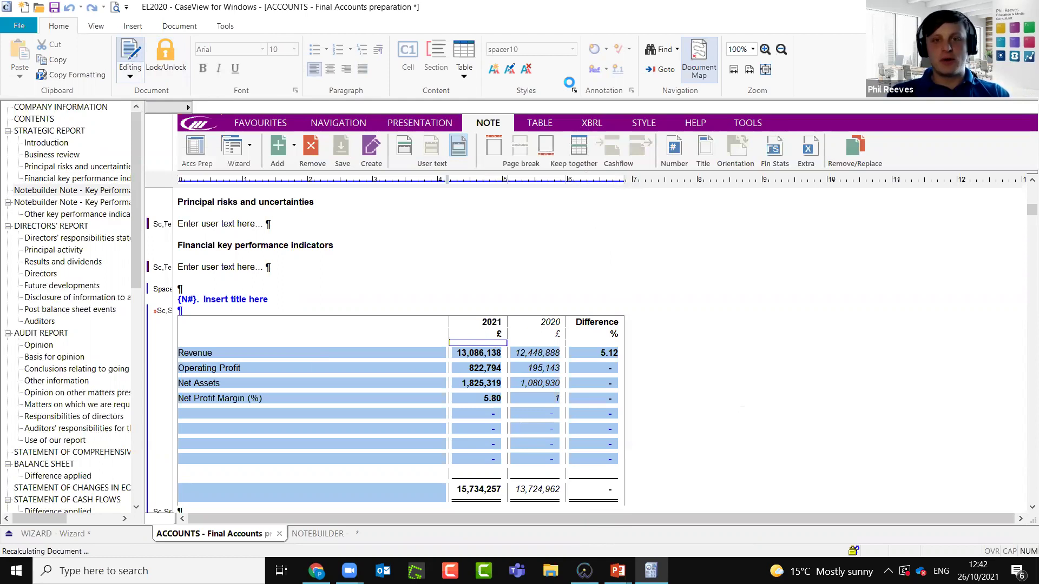
{"action": "key", "text": "alt+Tab"}
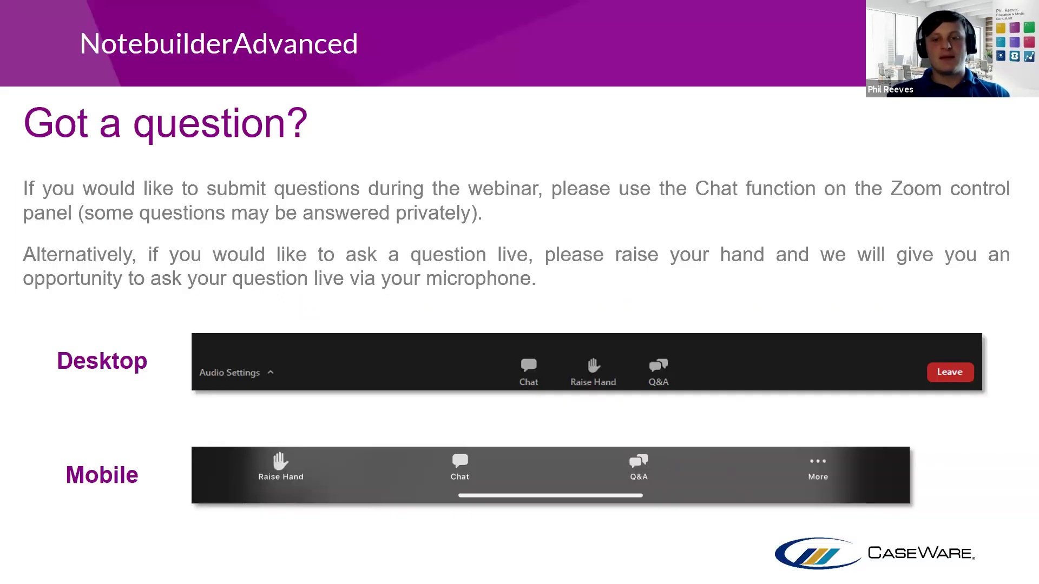